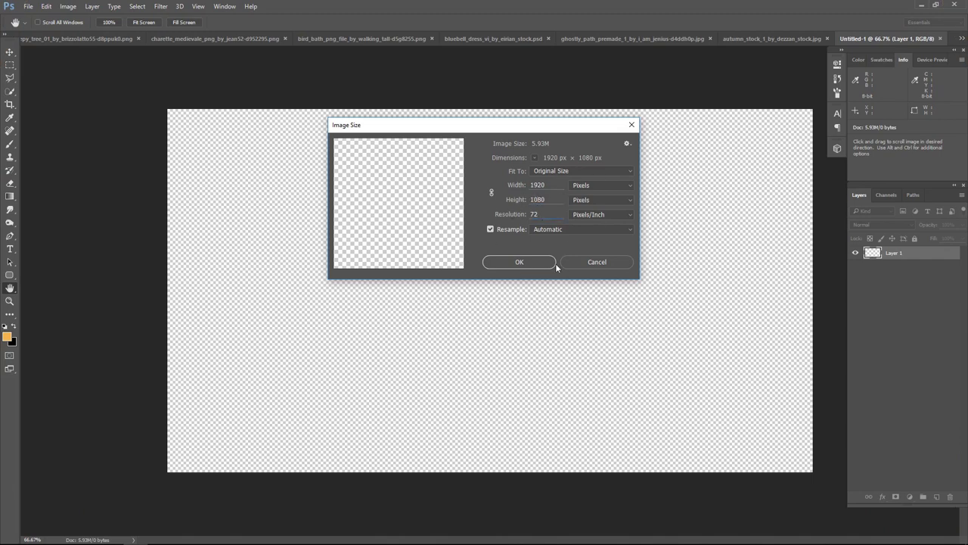
Confirm the 1920×1080 canvas and bring the autumn leaves photo into it
click(519, 261)
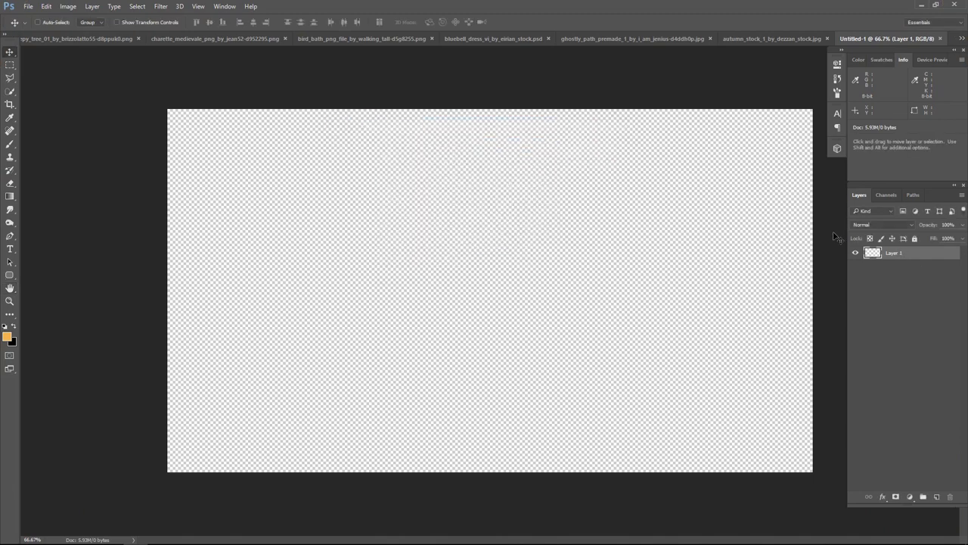
click(762, 39)
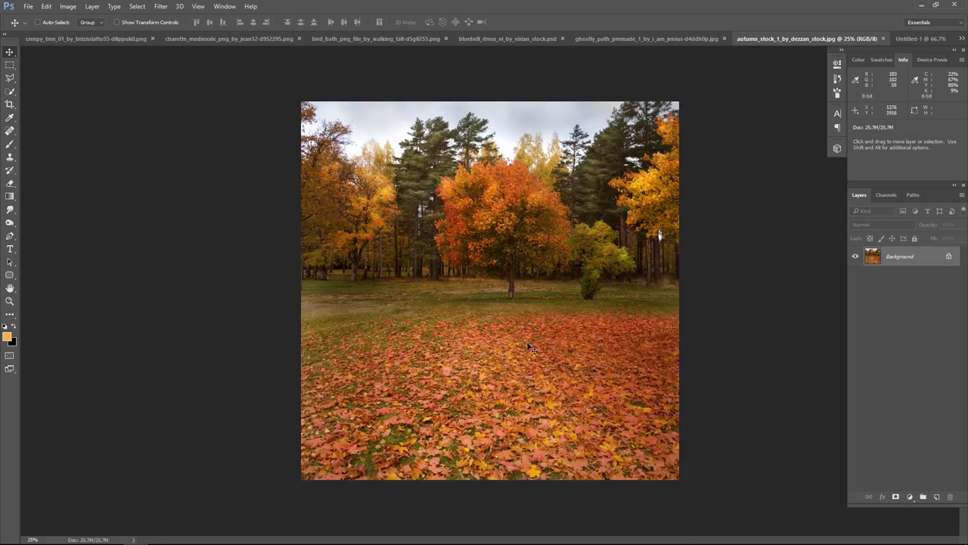
drag(505, 343, 505, 251)
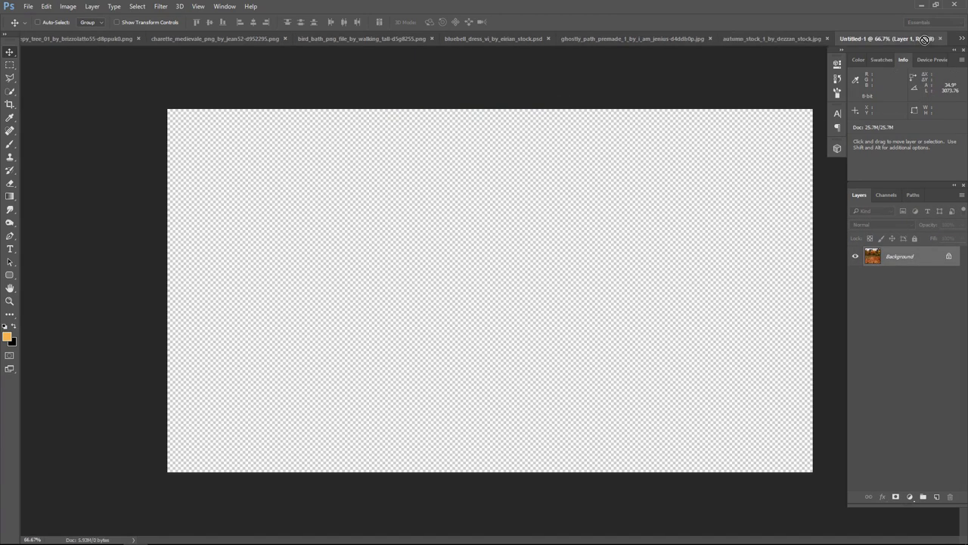
Scale the autumn photo to about two-thirds size and nudge it down to cover the frame
key(ctrl+t)
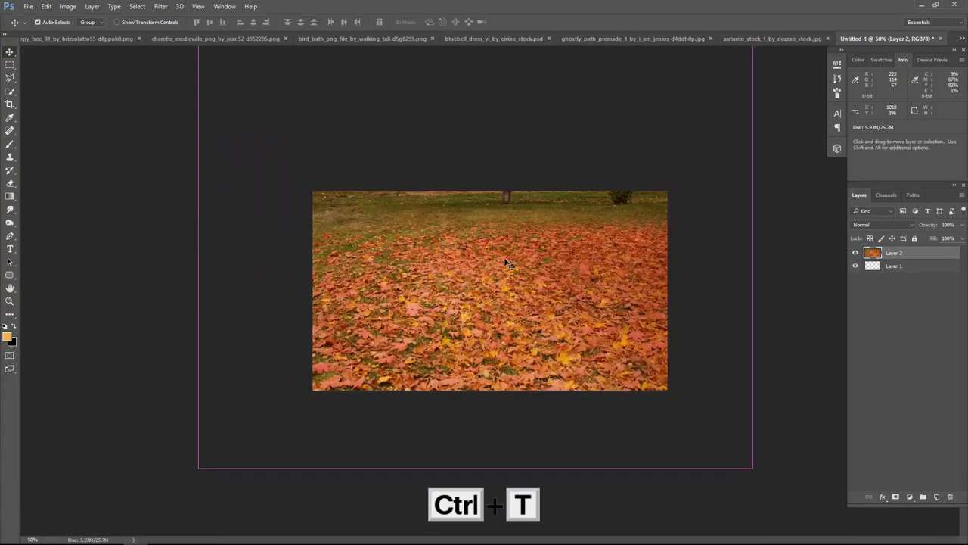
drag(225, 452, 326, 401)
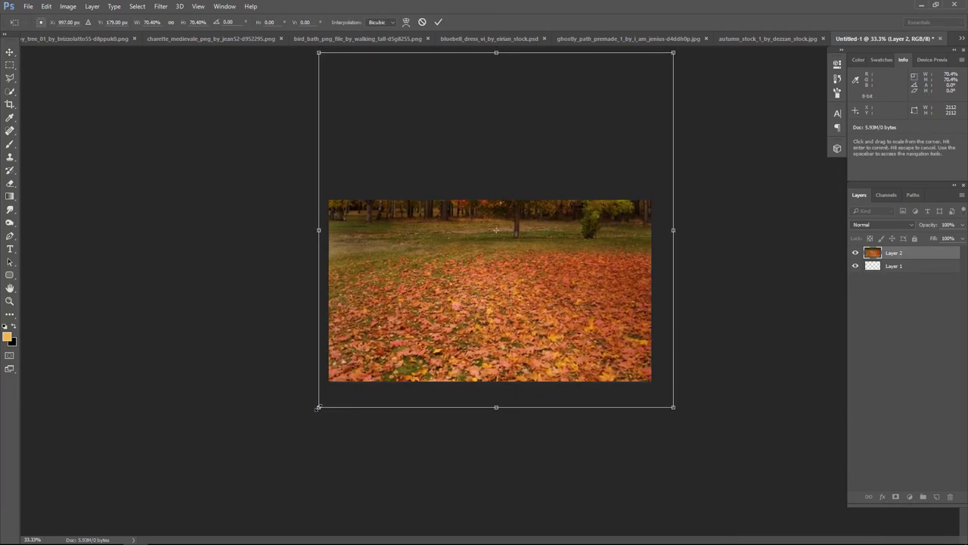
drag(454, 322, 461, 328)
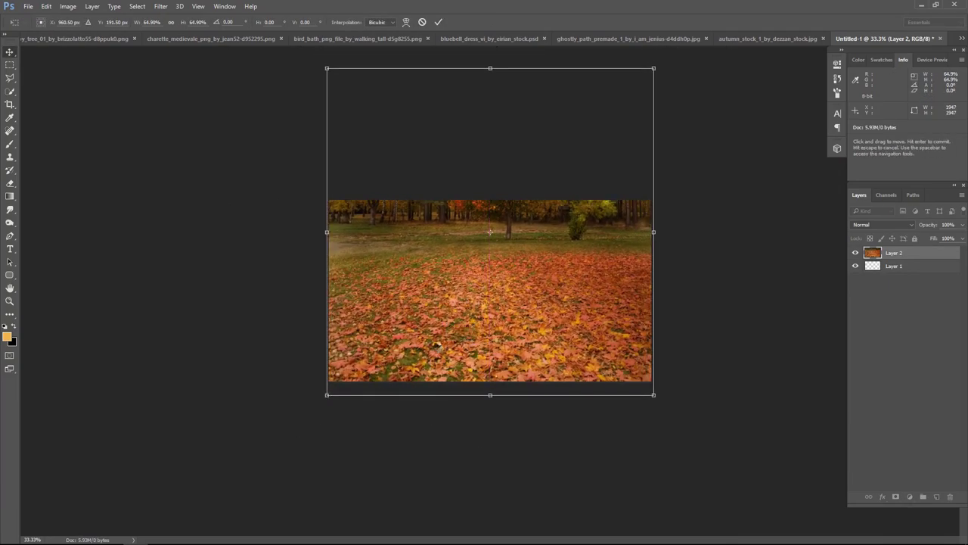
key(Return)
key(ctrl+plus)
key(shift+Down)
key(shift+Down)
key(shift+Down)
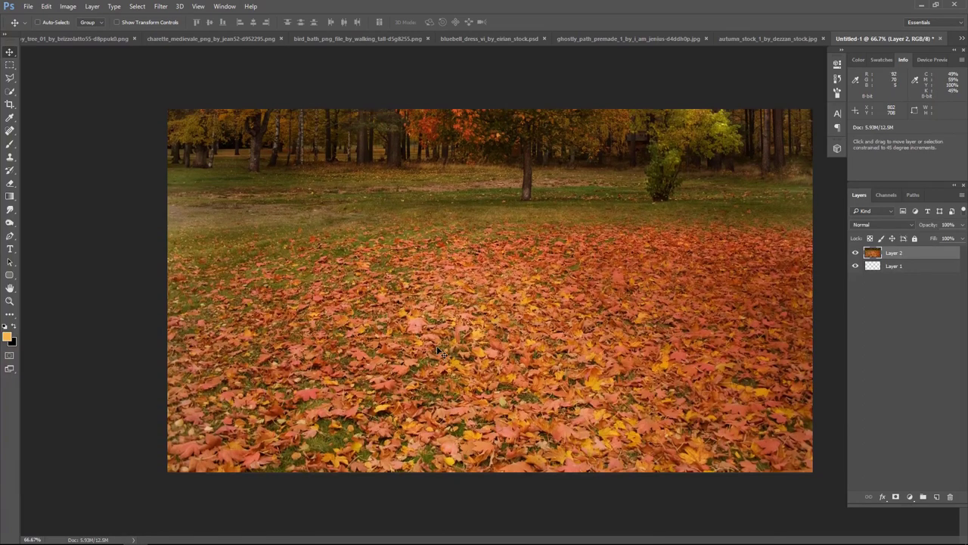
key(shift+Down)
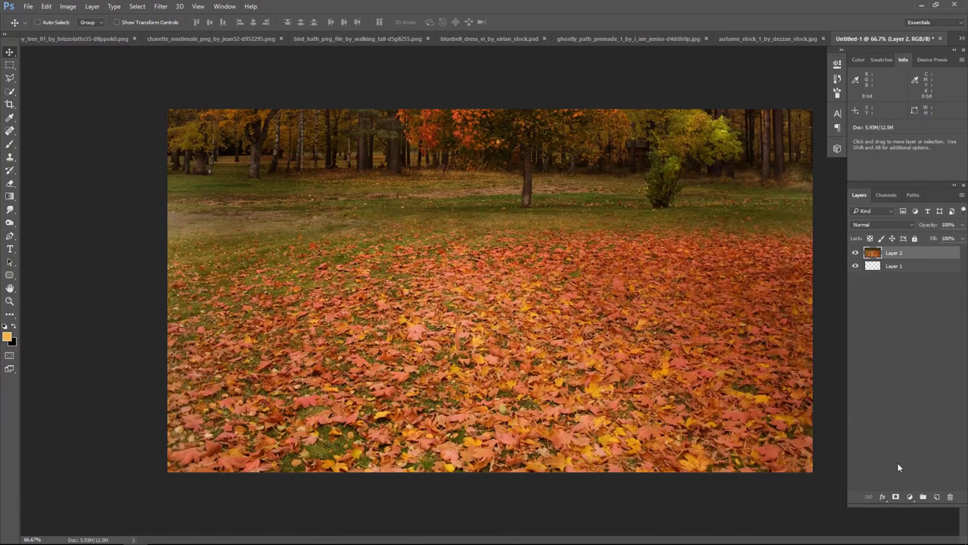
Give Layer 2 a layer mask with a black-to-white gradient that fades out the tree line
click(896, 497)
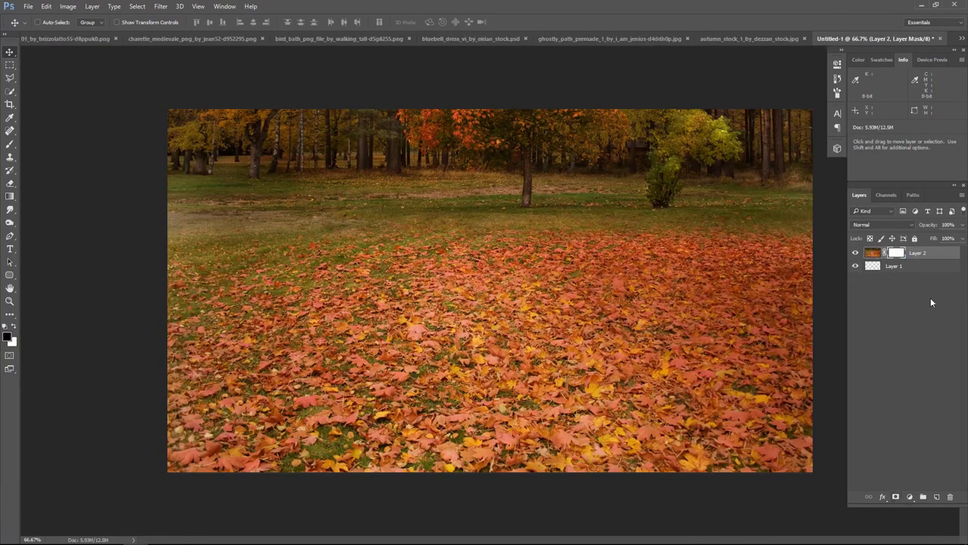
click(9, 196)
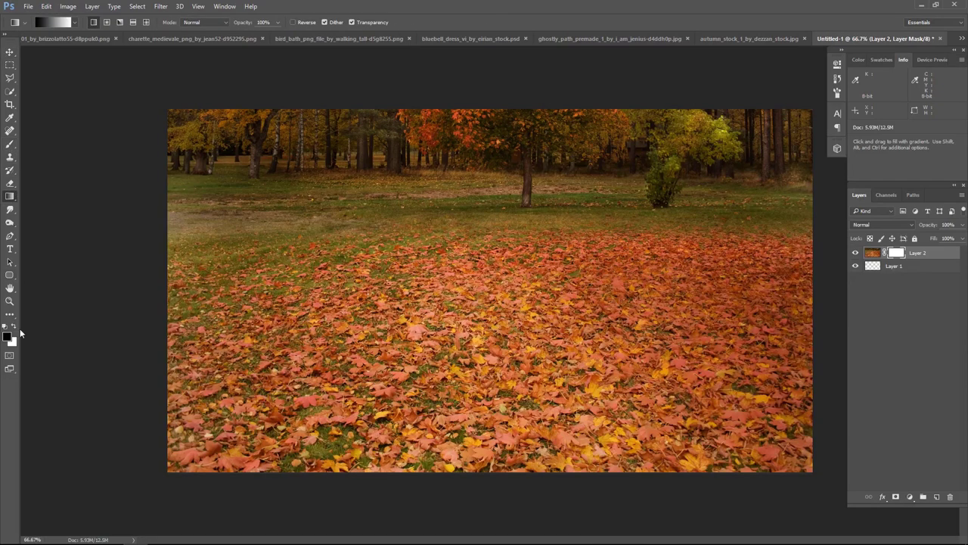
drag(550, 159, 550, 234)
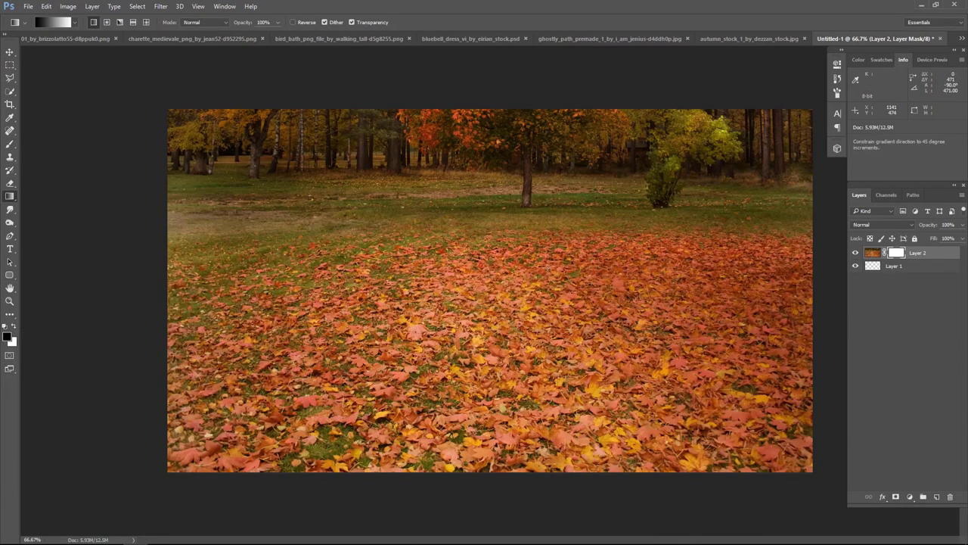
drag(547, 181, 548, 231)
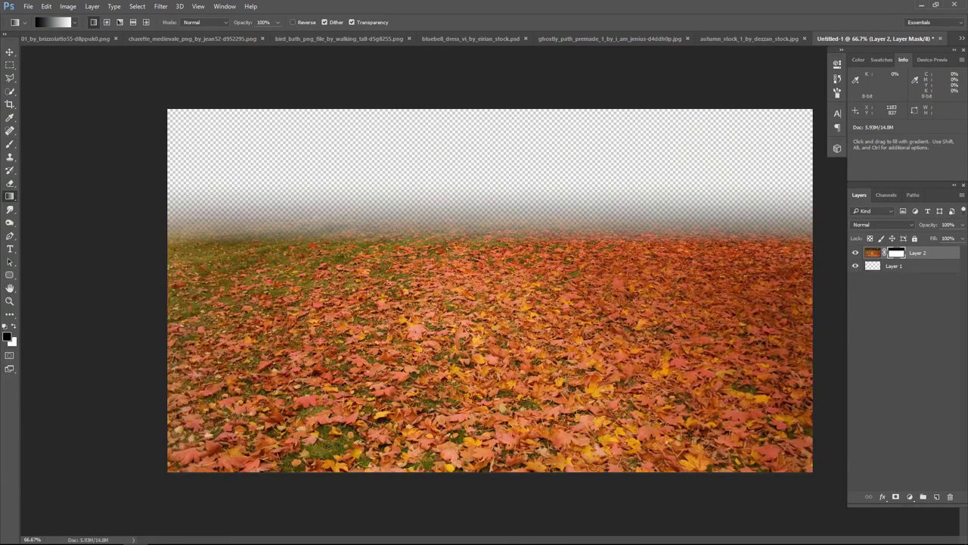
click(916, 268)
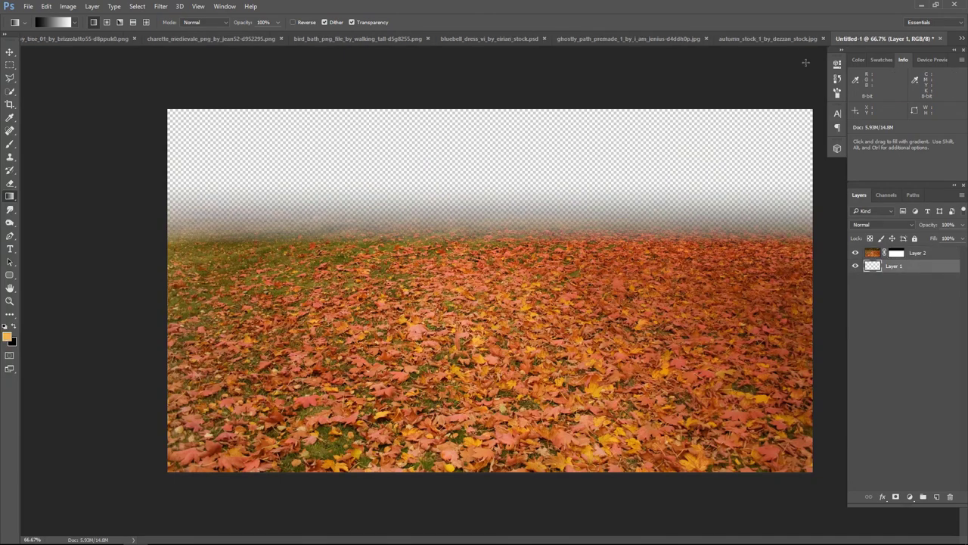
click(808, 39)
Close autumn_stock and bring the misty forest path photo into the composite below the leaves
click(883, 38)
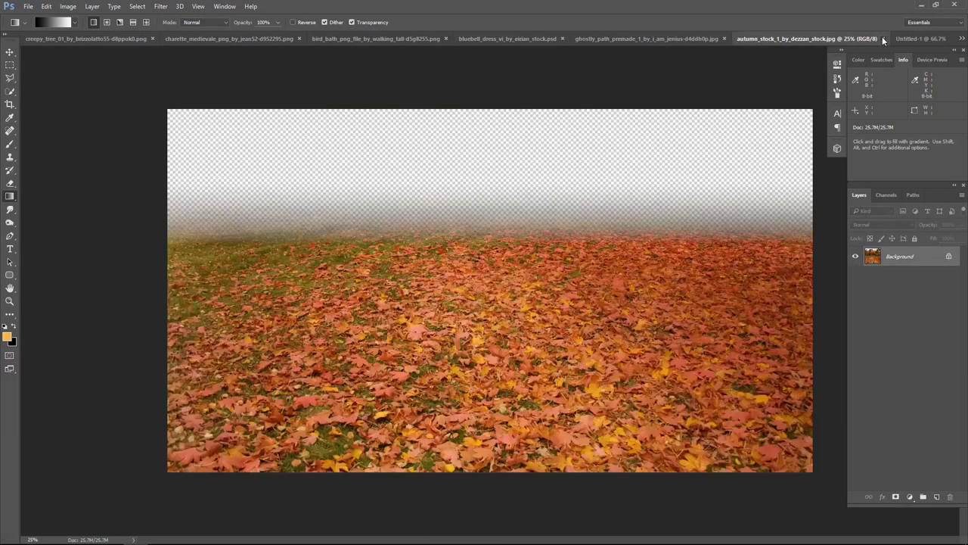
key(ctrl+w)
key(v)
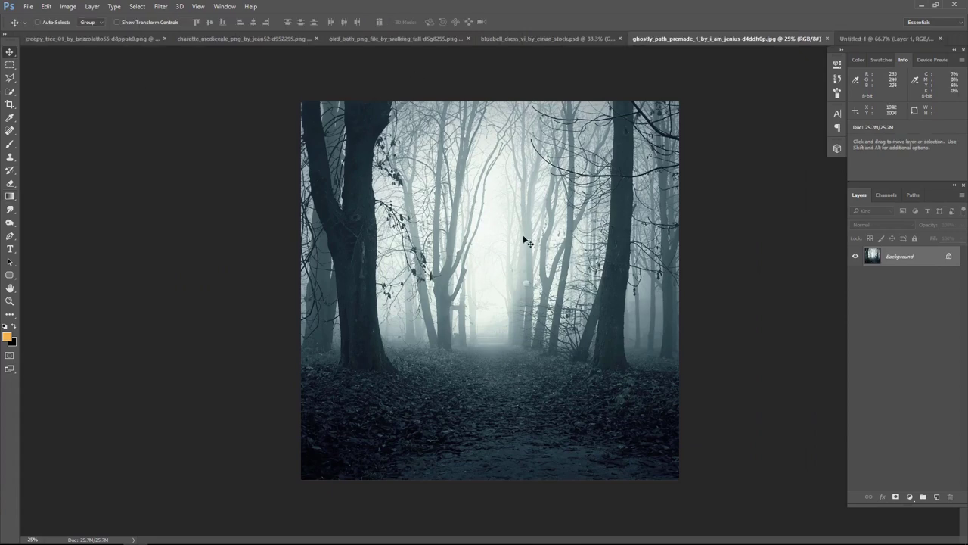
click(901, 39)
drag(595, 217, 593, 217)
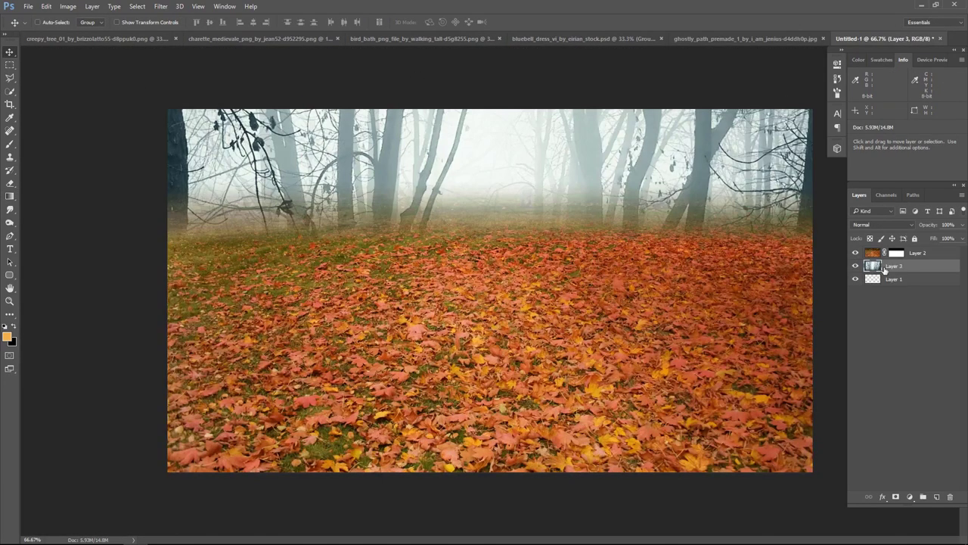
Scale the forest layer to about 66.7% and raise it so trees fill the upper frame
key(ctrl+t)
drag(374, 342, 416, 350)
key(ctrl+minus)
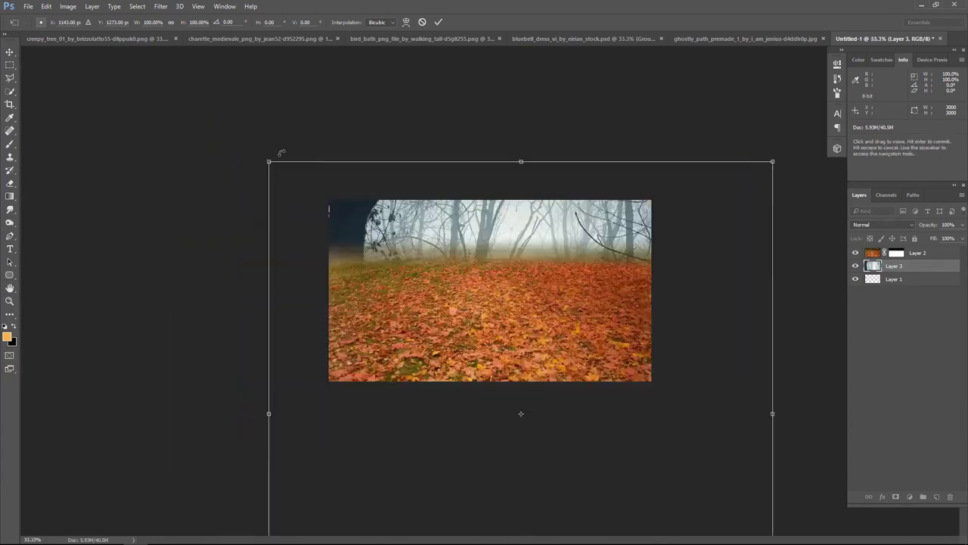
mouse_move(277, 154)
mouse_down()
mouse_move(378, 231)
mouse_move(364, 219)
mouse_up()
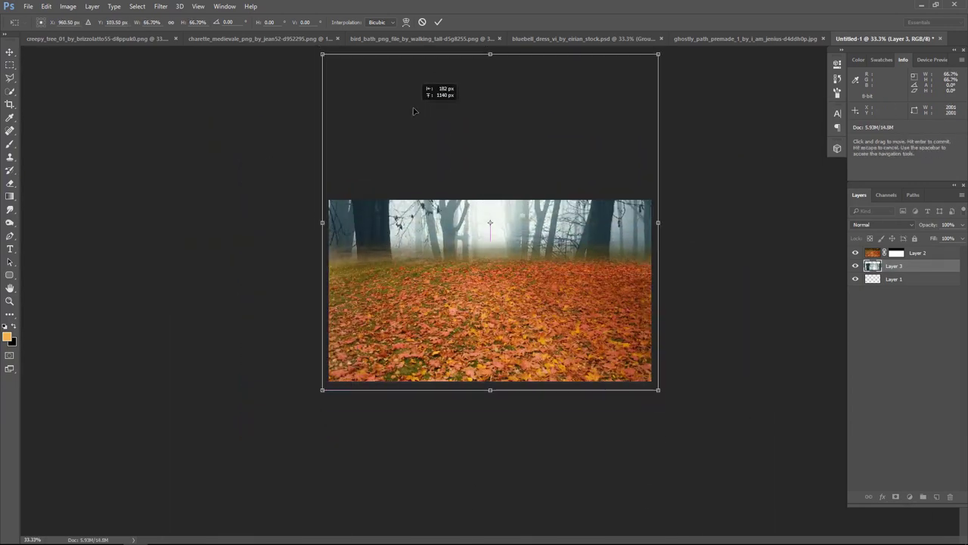
drag(414, 186, 417, 66)
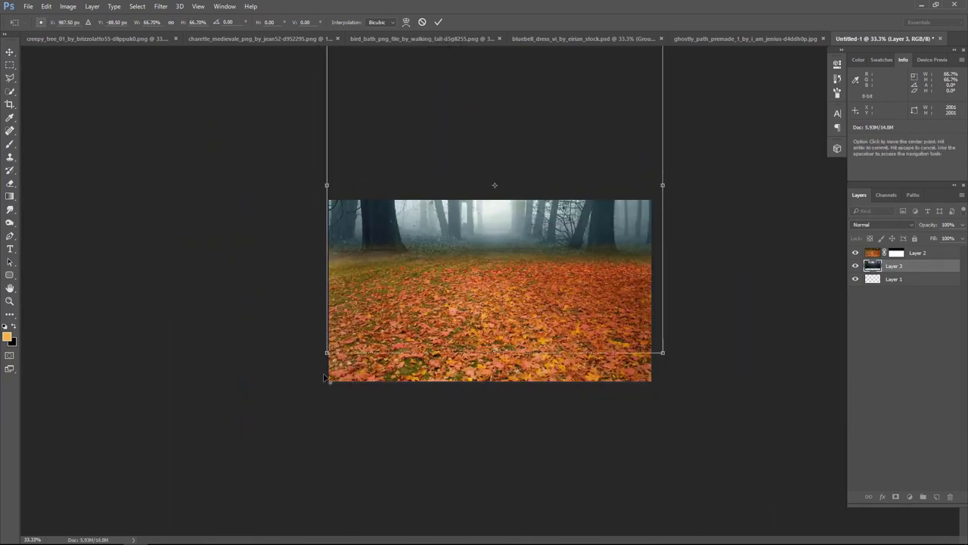
drag(663, 179, 653, 185)
key(Return)
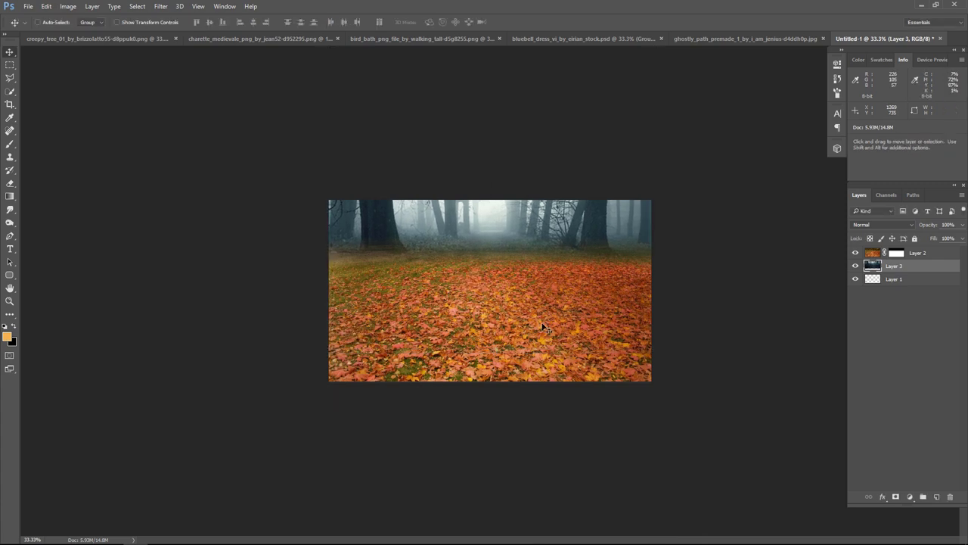
key(ctrl+plus)
click(917, 253)
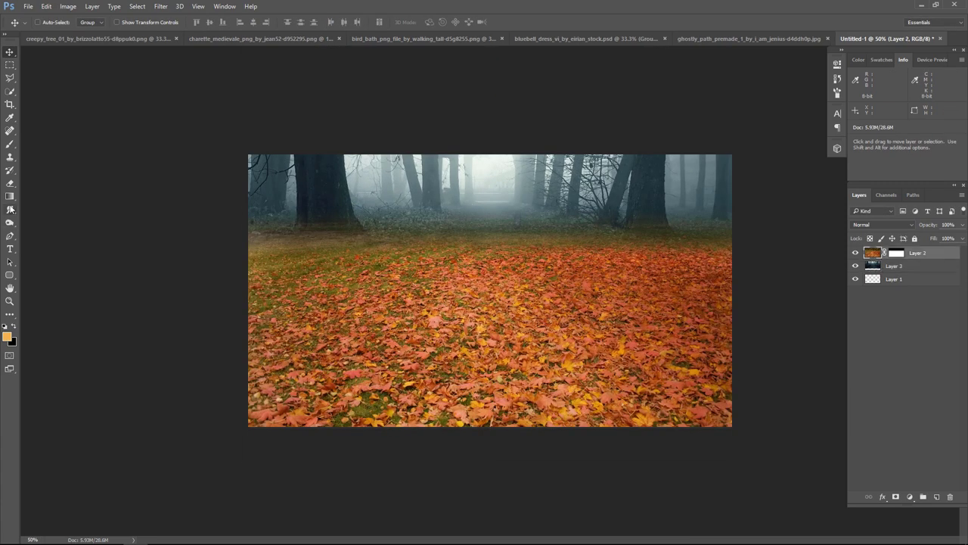
Redraw Layer 2's mask gradient lower so the leaves fade into the fog further down
drag(619, 223, 619, 231)
click(917, 266)
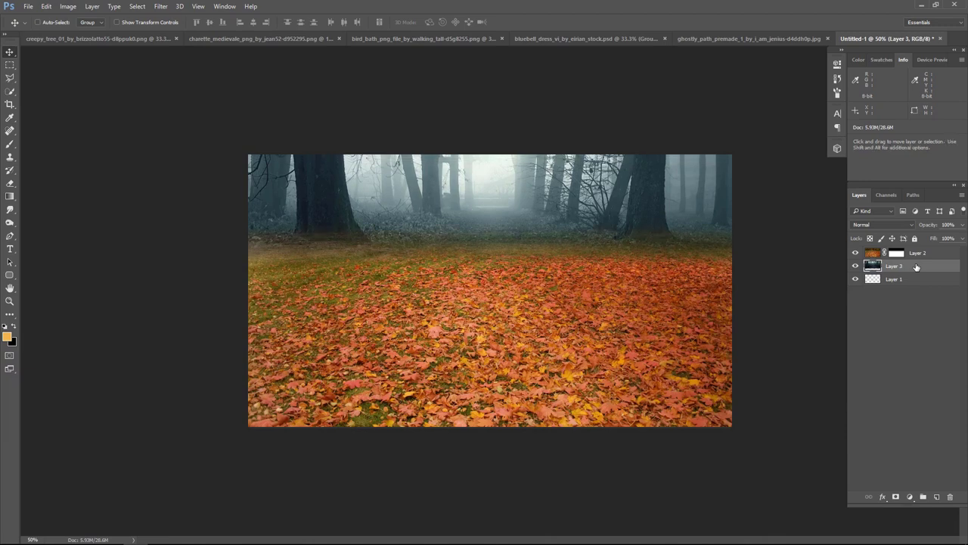
click(919, 253)
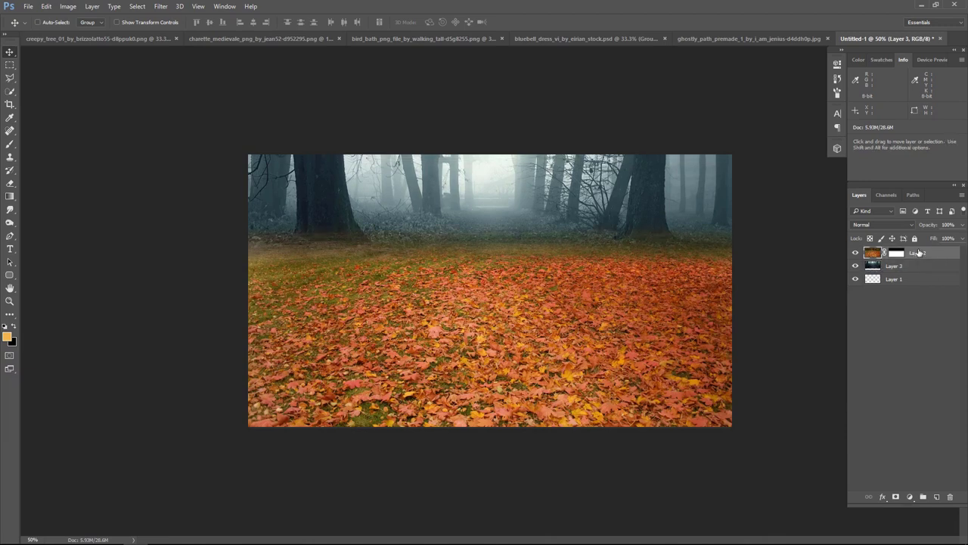
click(9, 143)
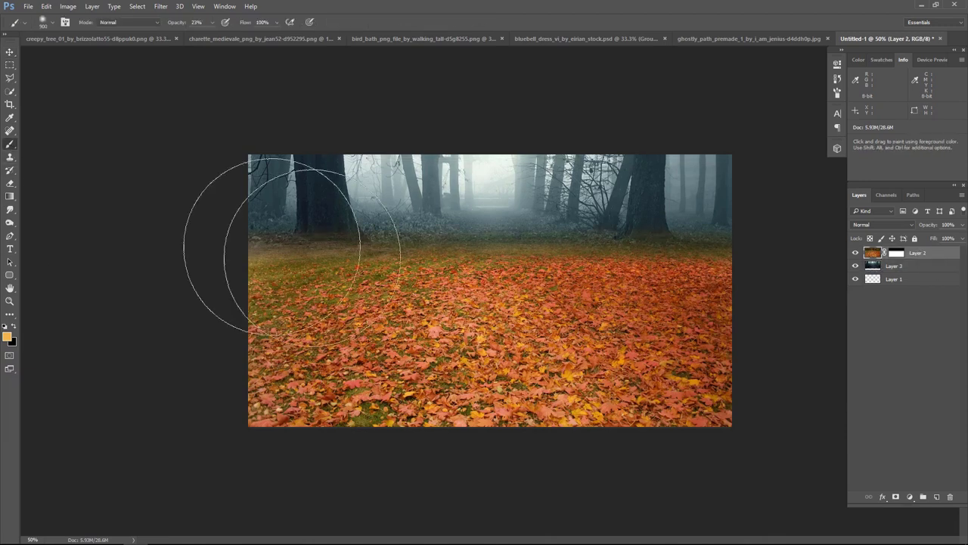
click(10, 195)
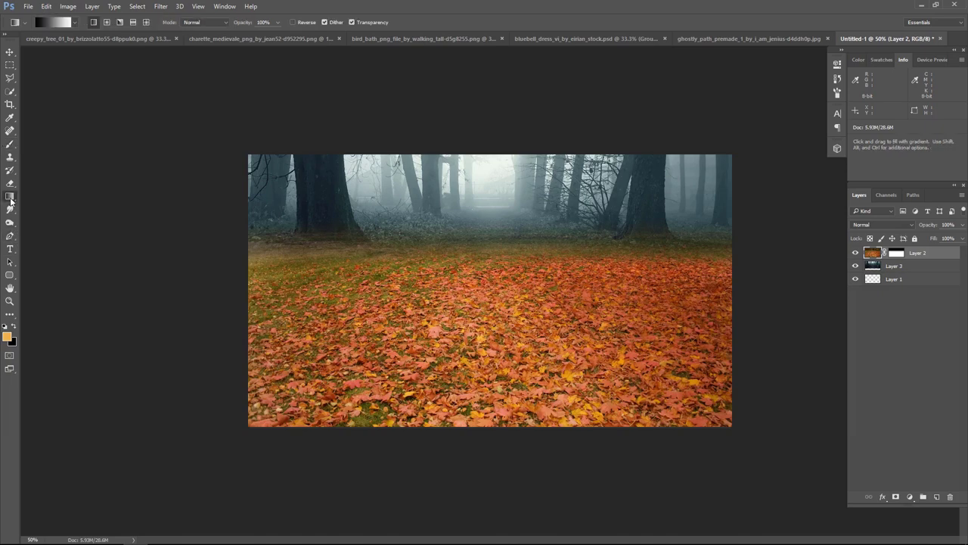
drag(501, 236, 503, 290)
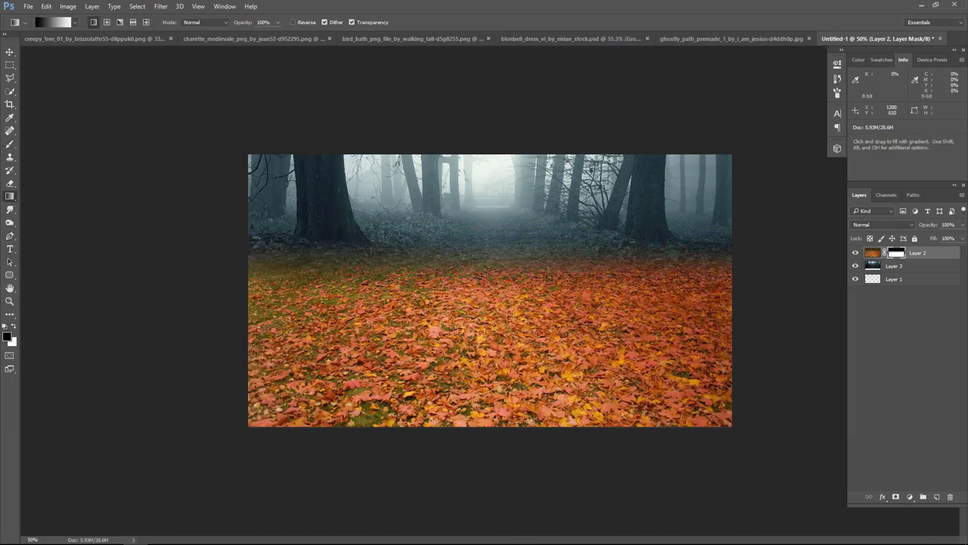
click(10, 51)
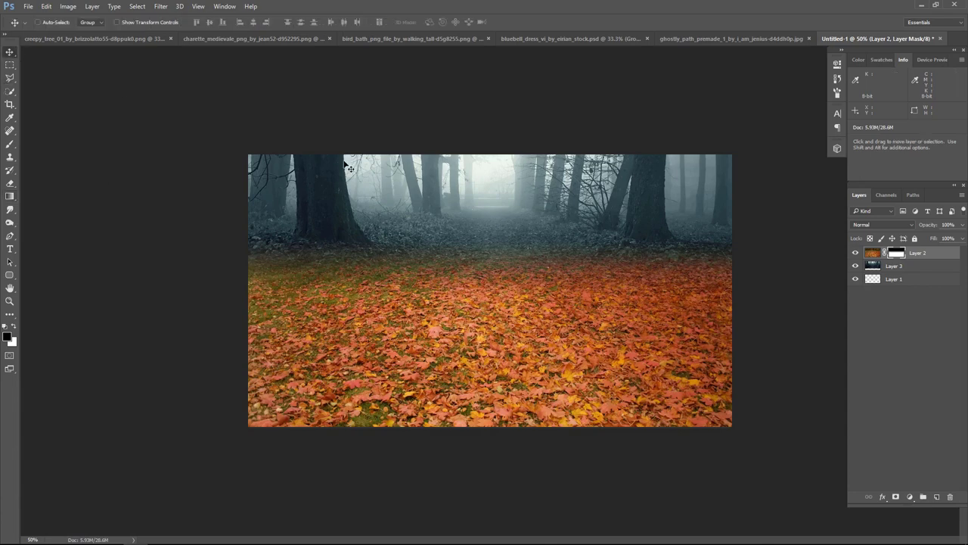
Add a Hue/Saturation adjustment to the leaves with saturation -70 and lightness -34
click(908, 496)
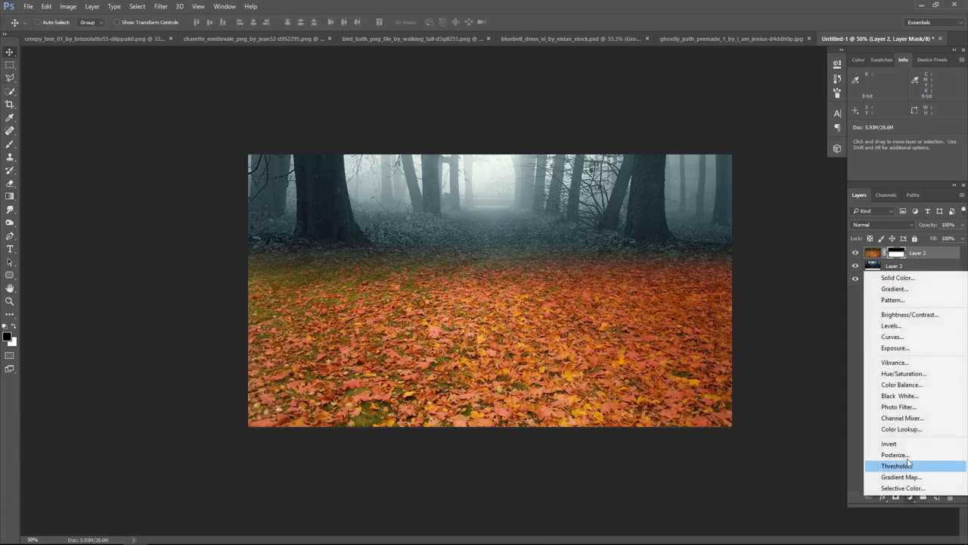
click(922, 375)
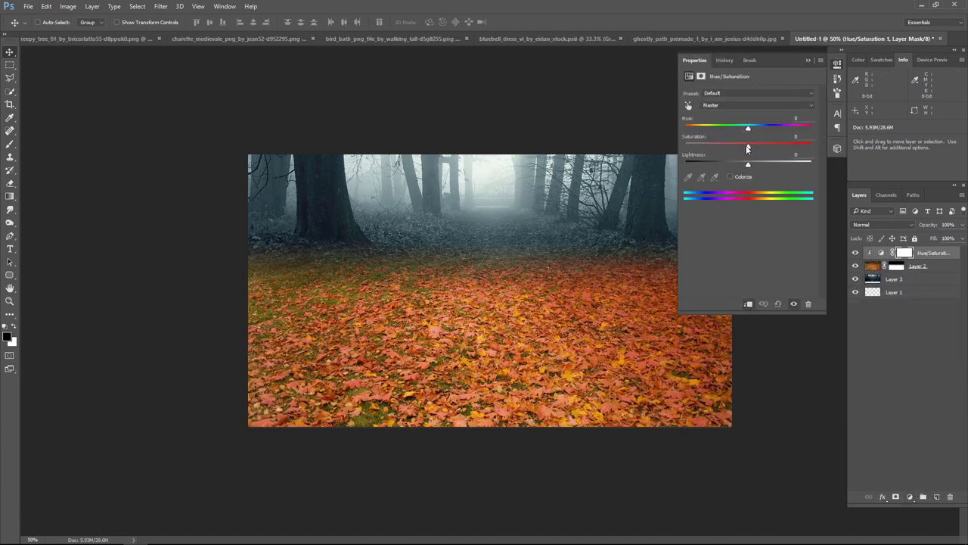
drag(748, 148, 696, 148)
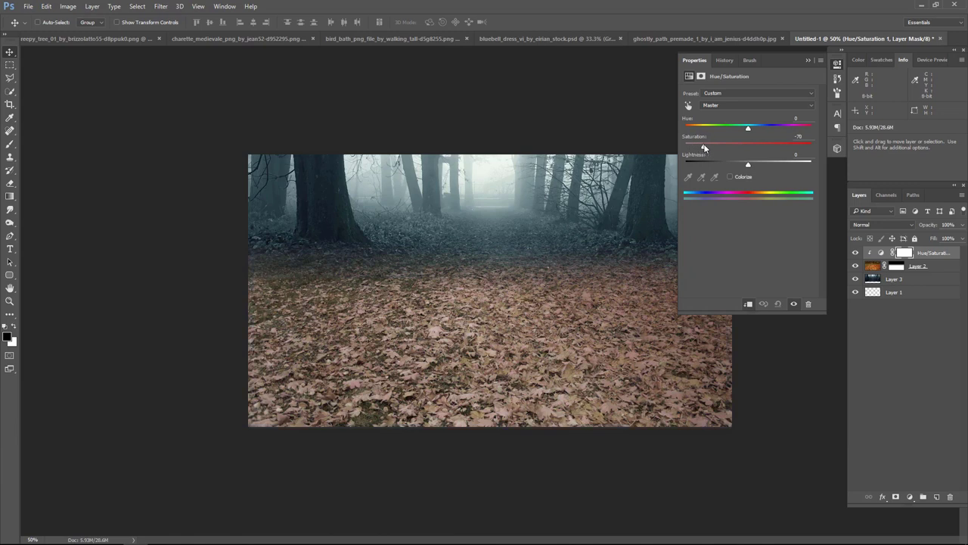
drag(748, 164, 731, 165)
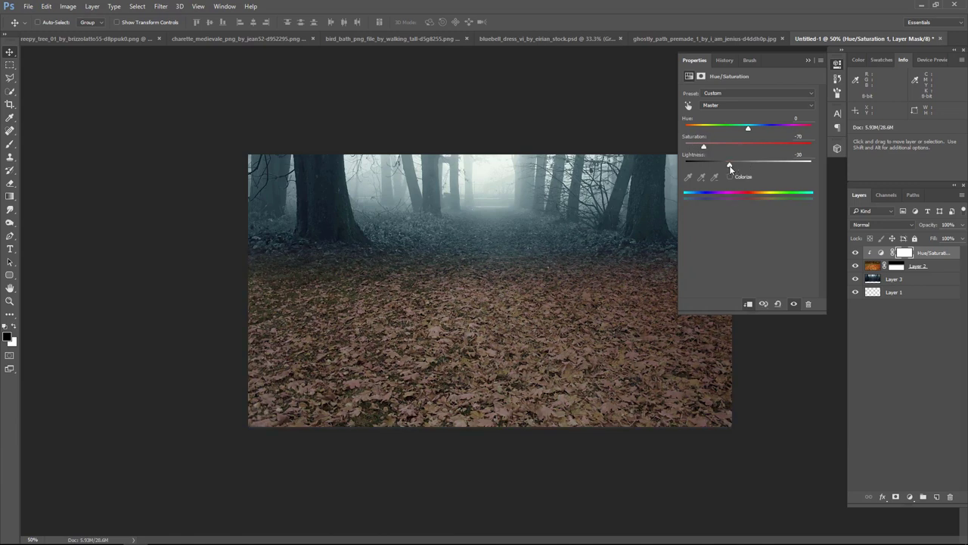
click(807, 61)
Add a Brightness/Contrast adjustment with brightness -66 and contrast 54
click(909, 496)
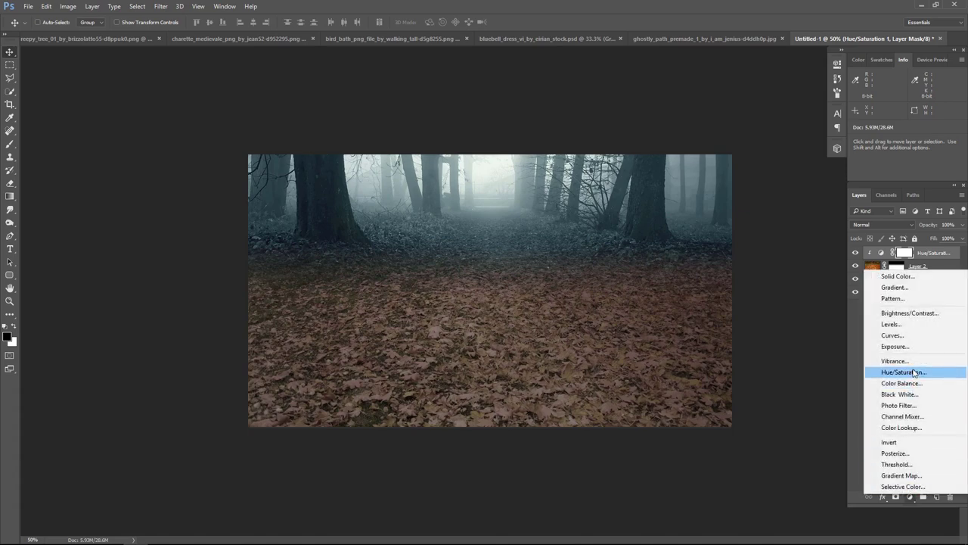
click(914, 314)
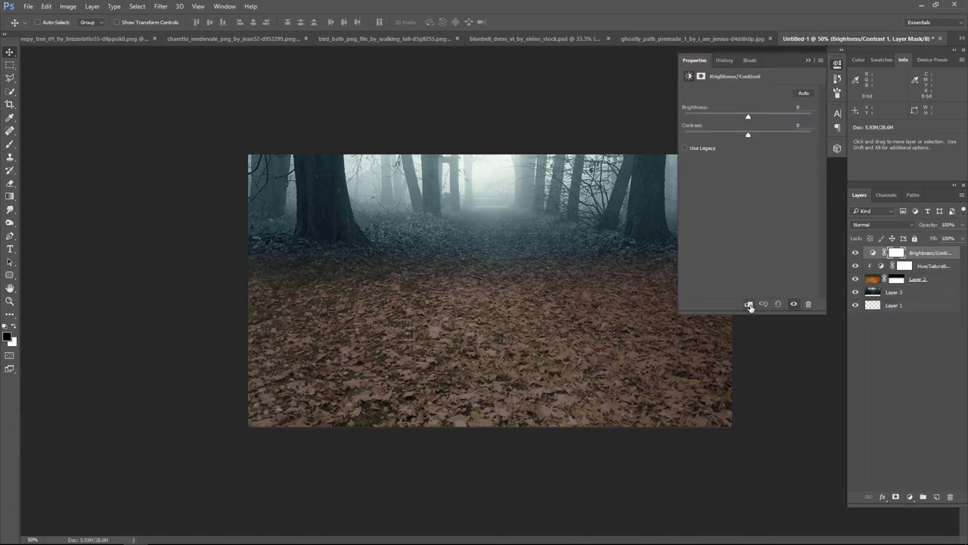
mouse_move(748, 118)
mouse_down()
mouse_move(721, 118)
mouse_move(793, 136)
mouse_up()
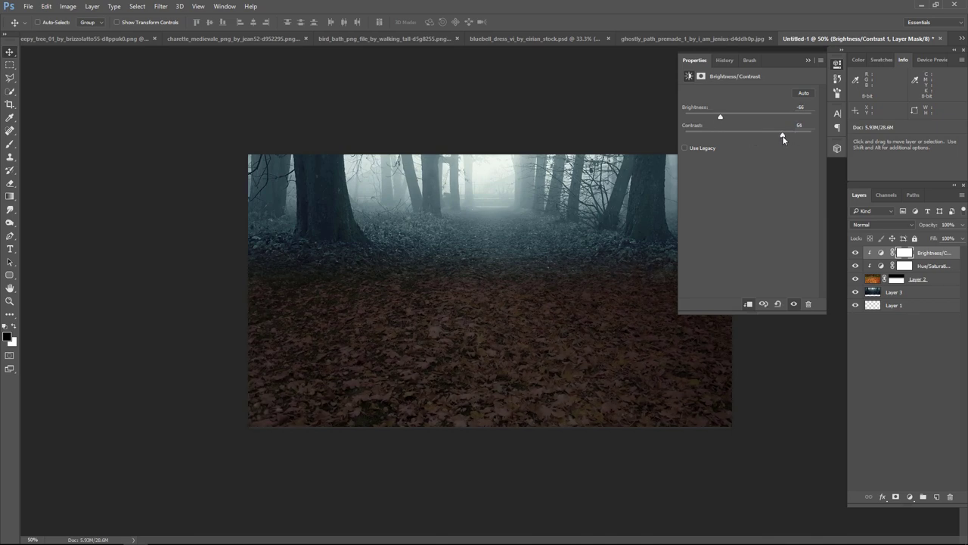
Clip a Hue/Saturation adjustment to Layer 3, reducing saturation and shifting its hue
click(809, 60)
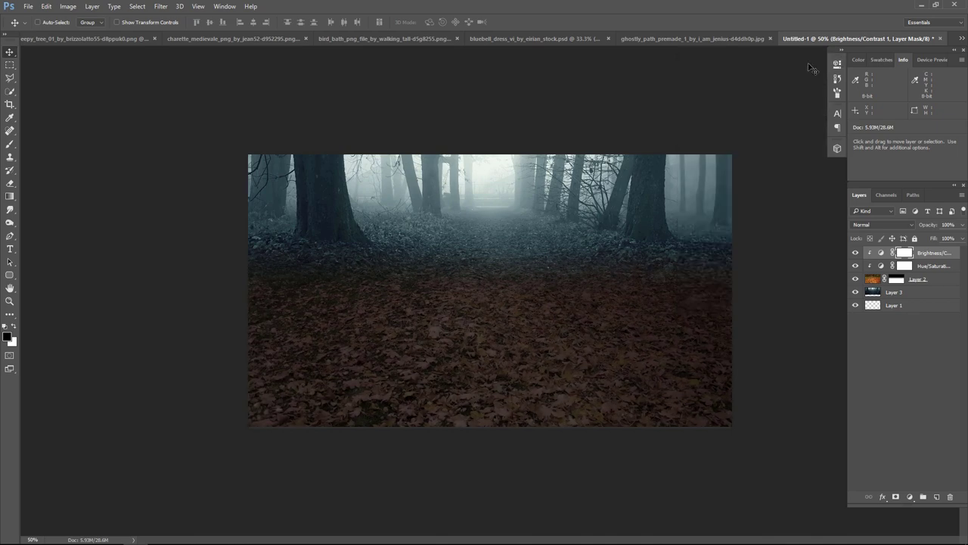
click(927, 296)
click(911, 497)
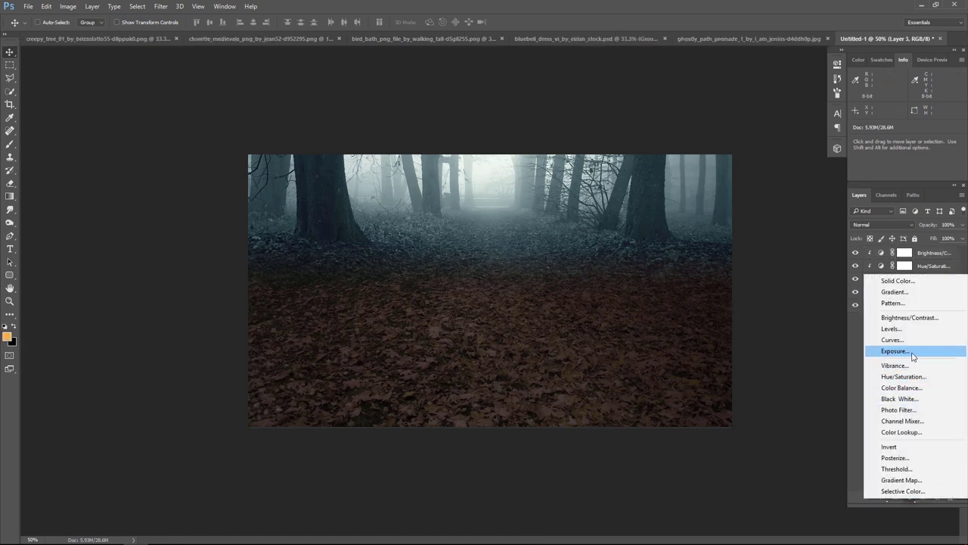
click(904, 377)
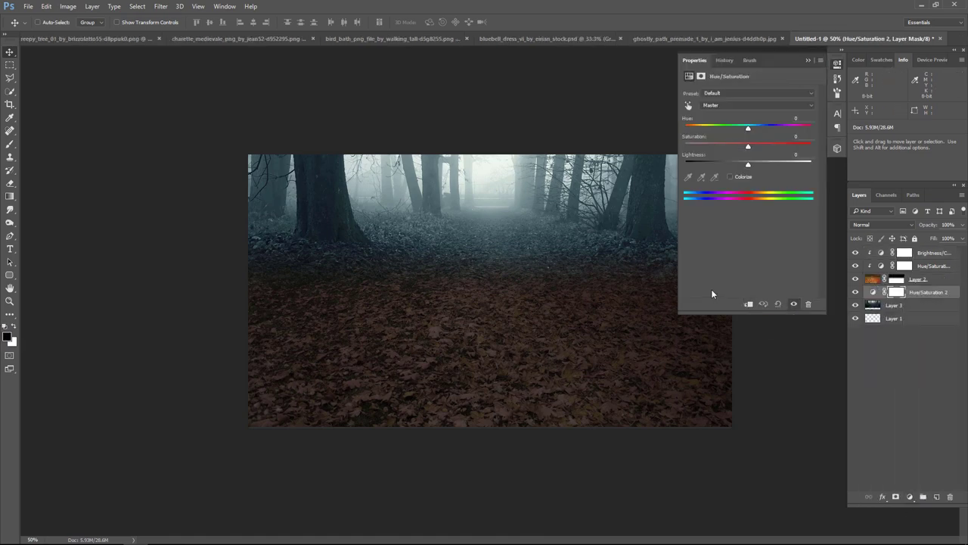
click(753, 305)
drag(746, 146, 708, 146)
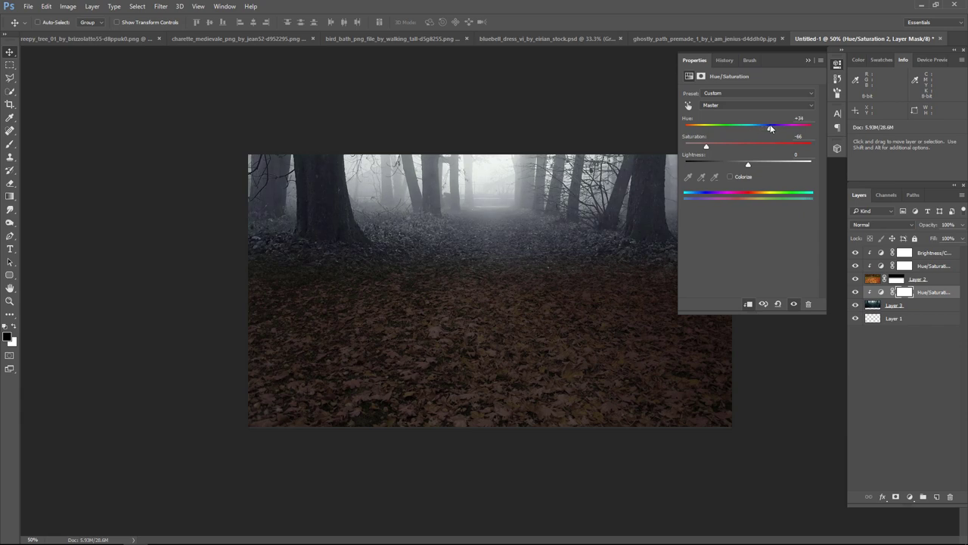
drag(770, 127, 749, 131)
click(808, 59)
Clip a Color Balance adjustment to the forest Layer 3
click(909, 496)
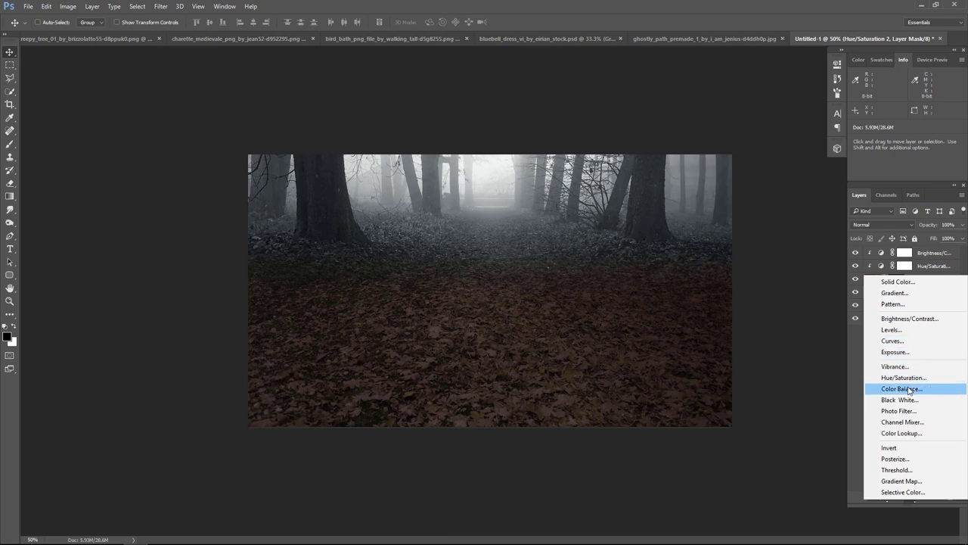
click(908, 389)
click(749, 304)
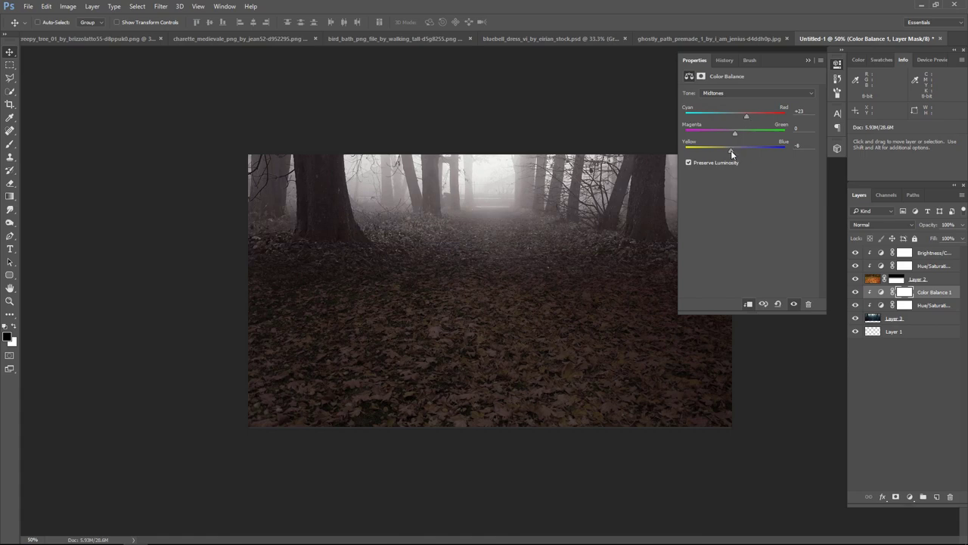
click(809, 59)
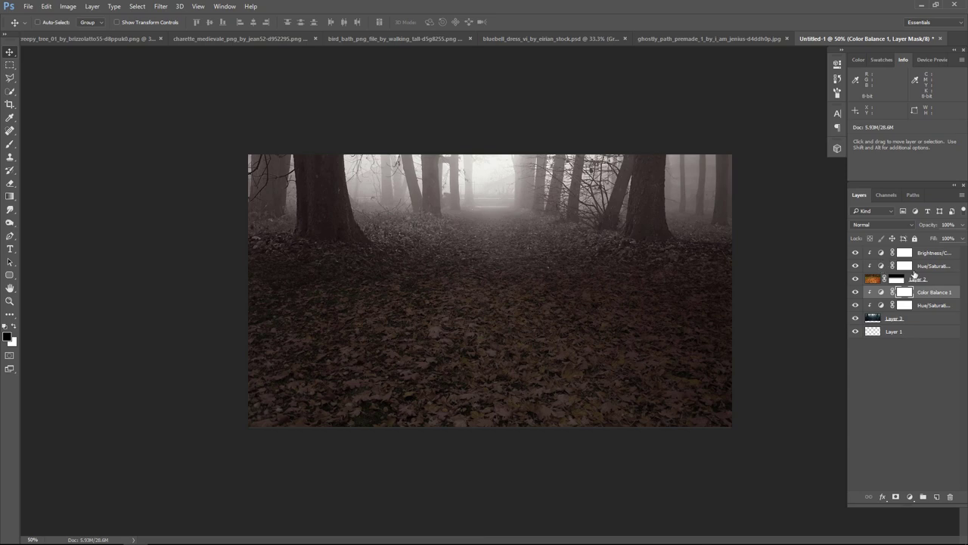
Lower the leaves' Brightness/Contrast brightness further, to -96
click(884, 256)
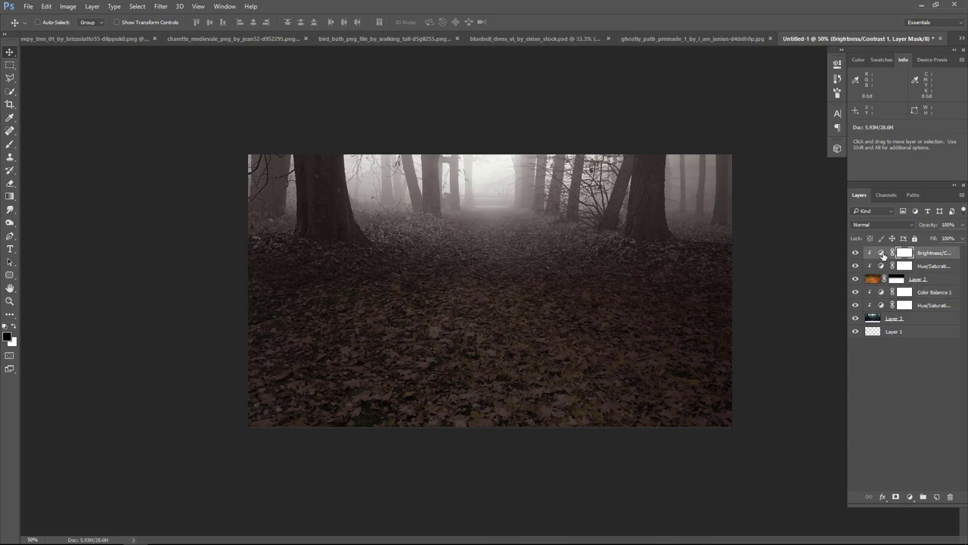
double_click(882, 256)
drag(718, 118, 709, 119)
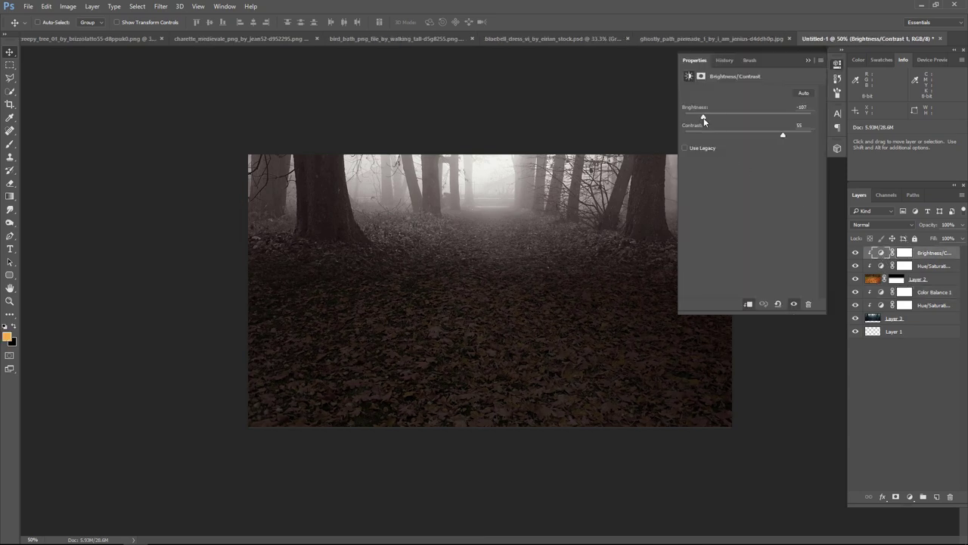
click(808, 60)
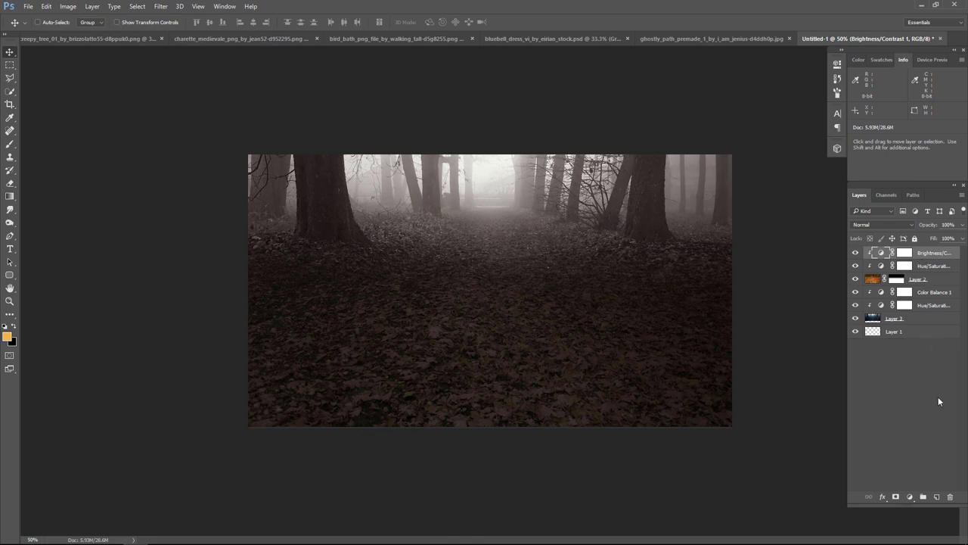
Create a new layer and select the 3000 px cloud brush
click(938, 497)
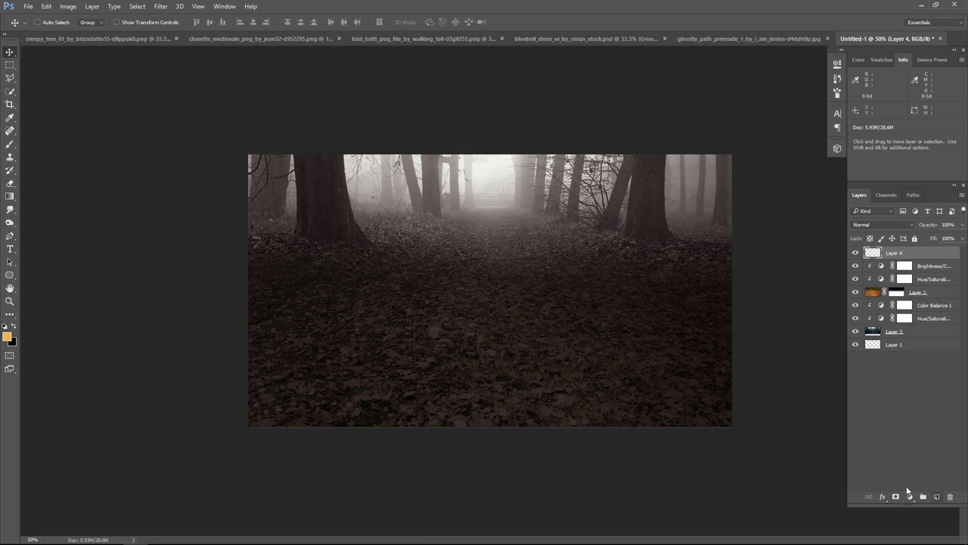
click(10, 143)
click(46, 22)
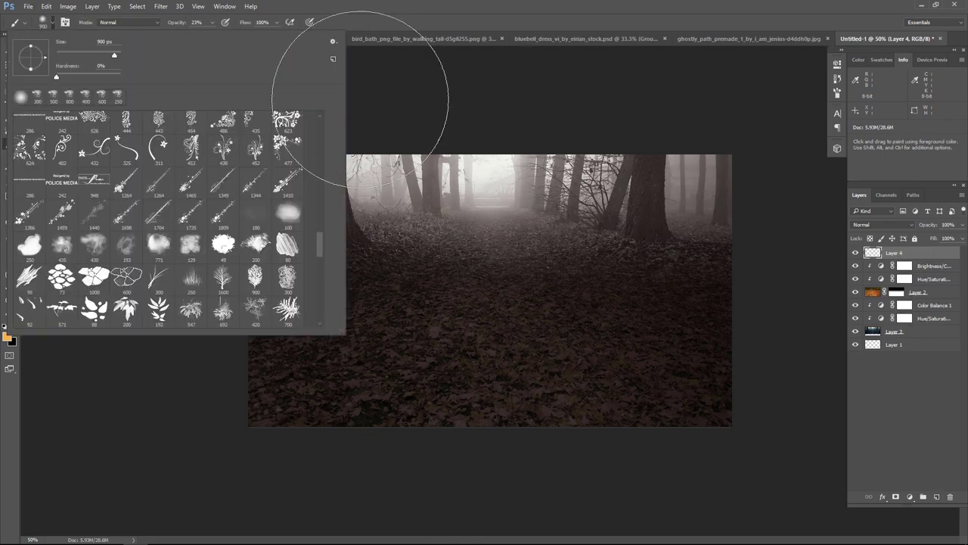
drag(320, 244, 334, 180)
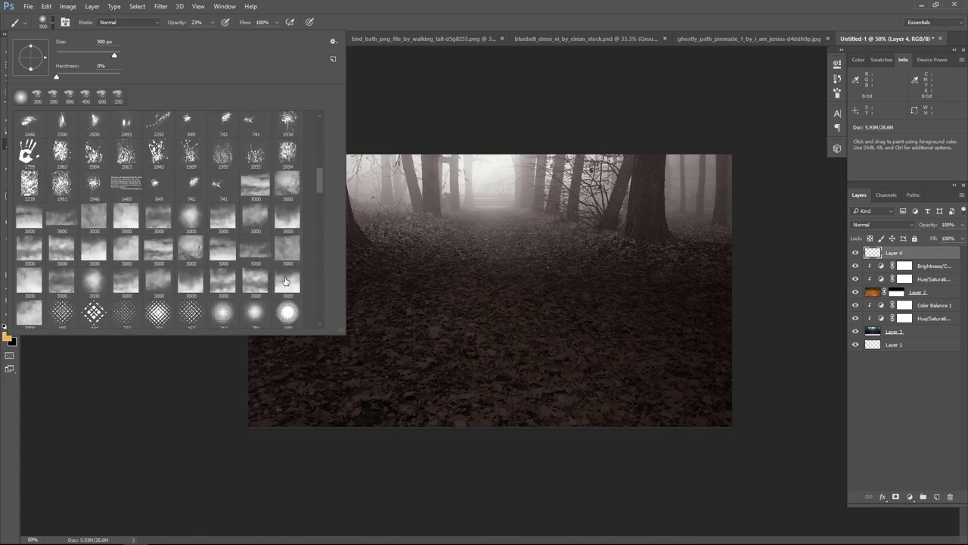
click(285, 282)
key(Return)
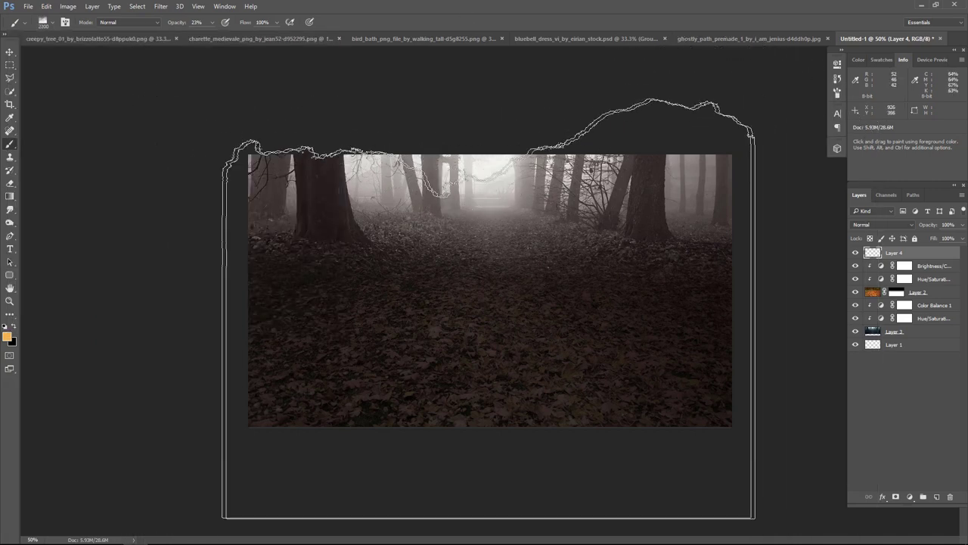
Set a pale cream foreground colour and stamp a beige fog wash over the forest
click(7, 337)
click(228, 361)
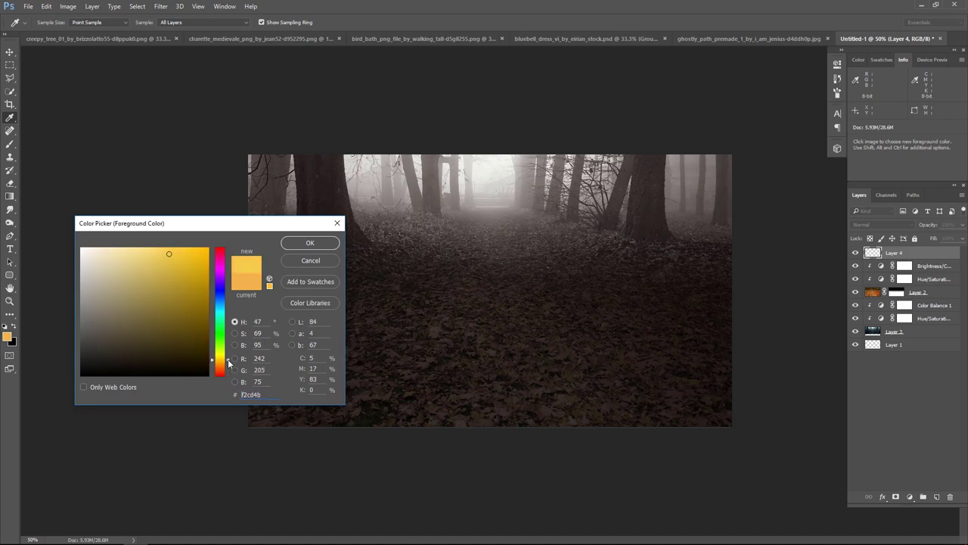
drag(120, 284, 108, 254)
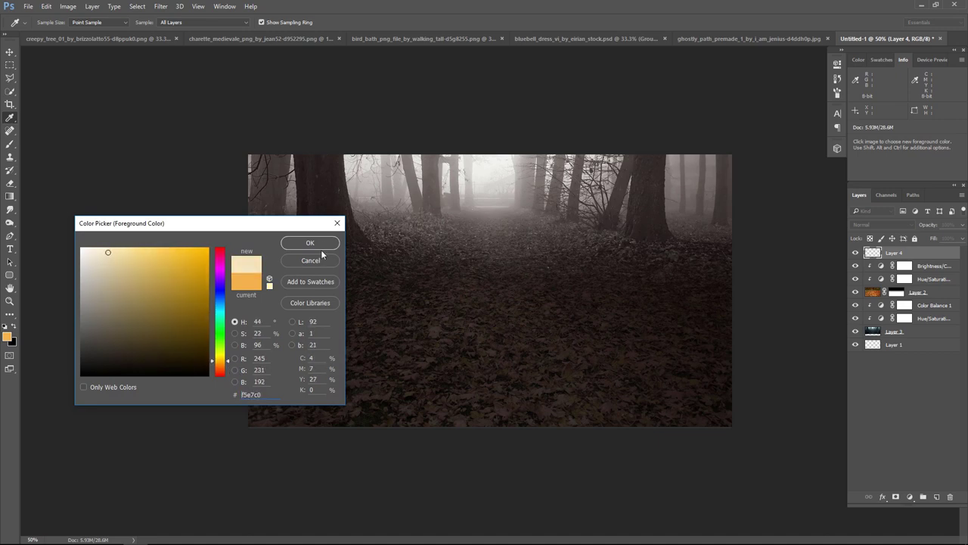
click(310, 243)
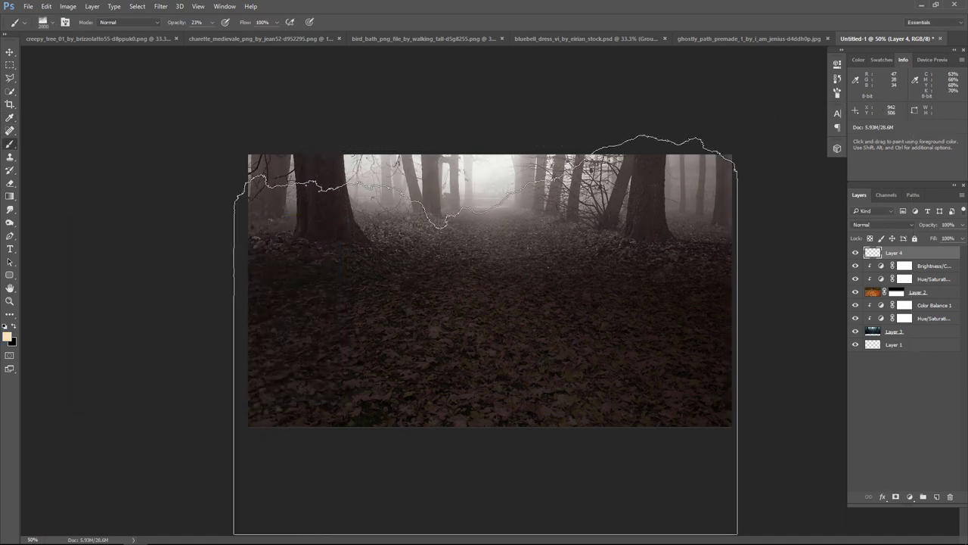
click(486, 335)
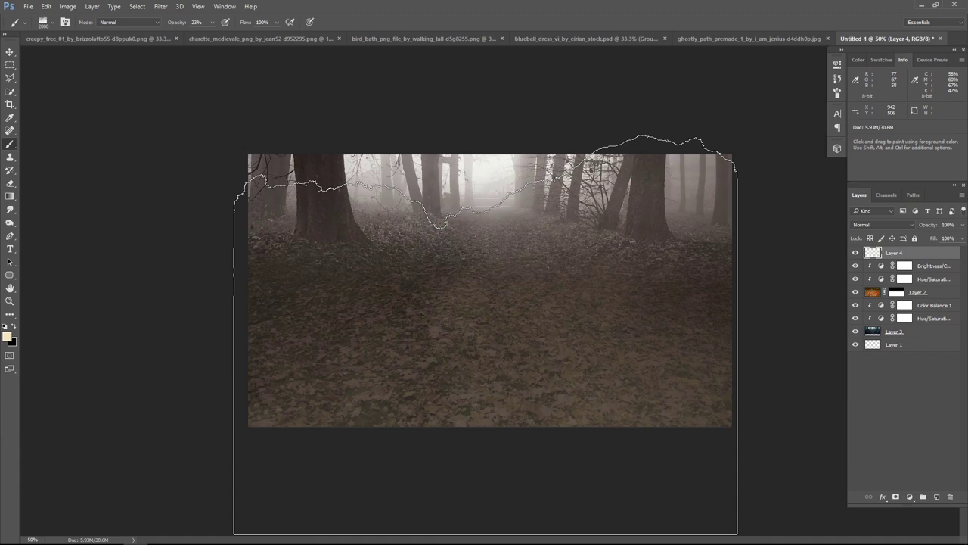
key(ctrl+z)
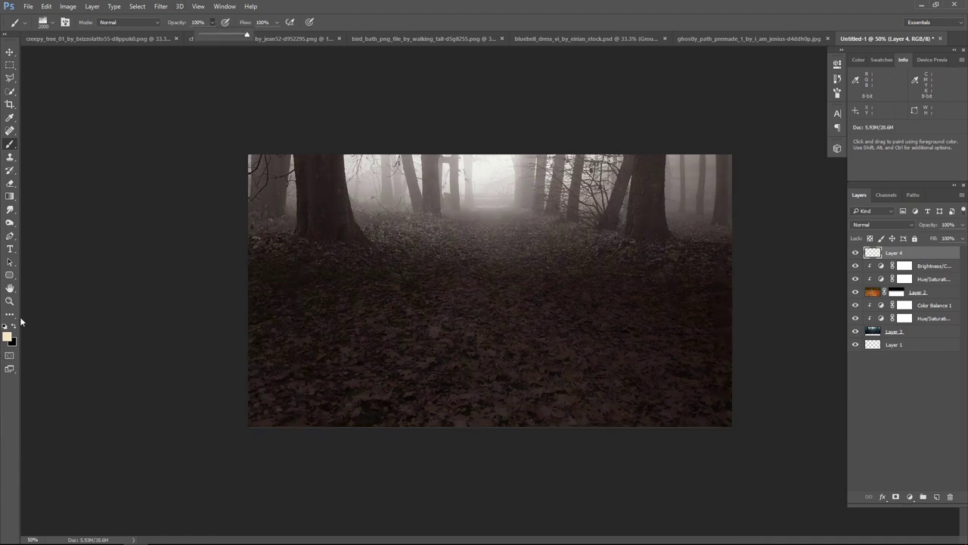
click(8, 336)
drag(228, 363, 229, 364)
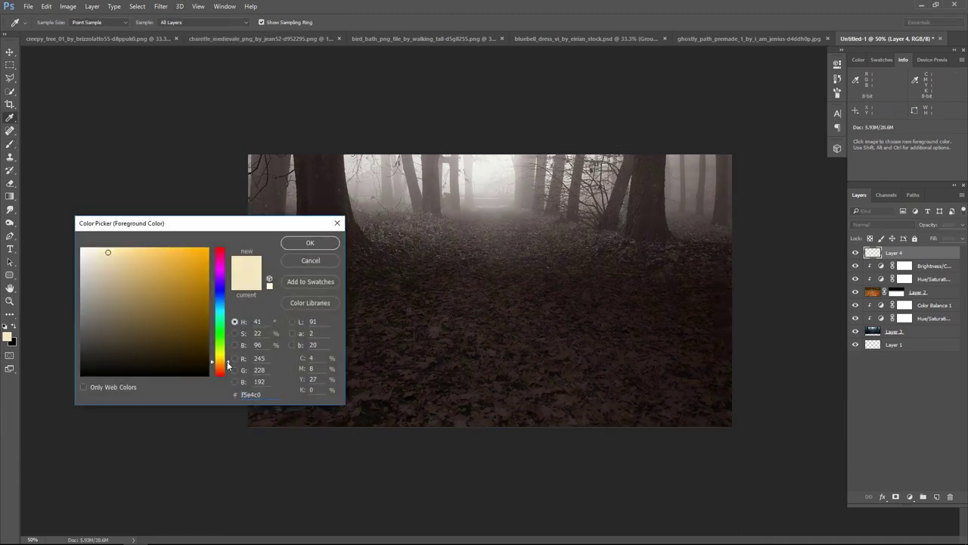
click(310, 243)
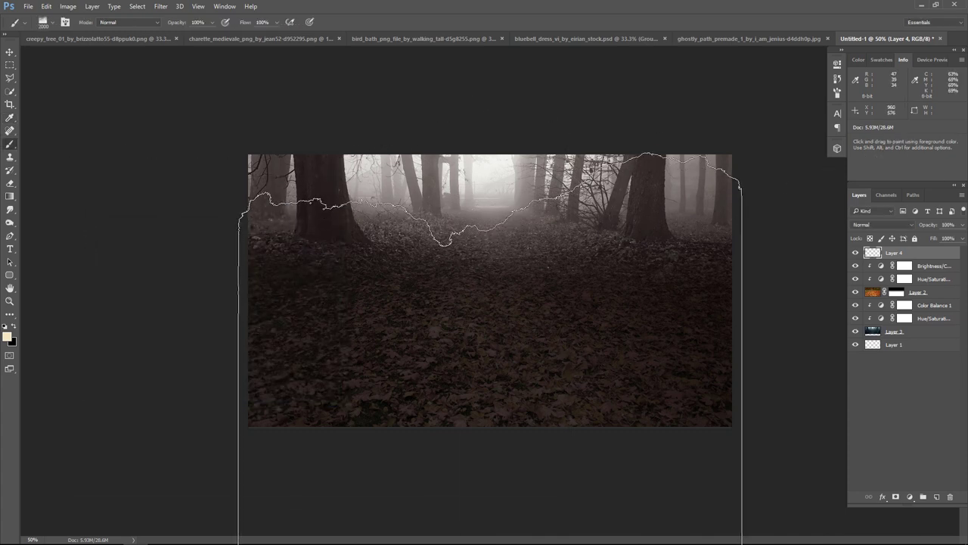
click(491, 378)
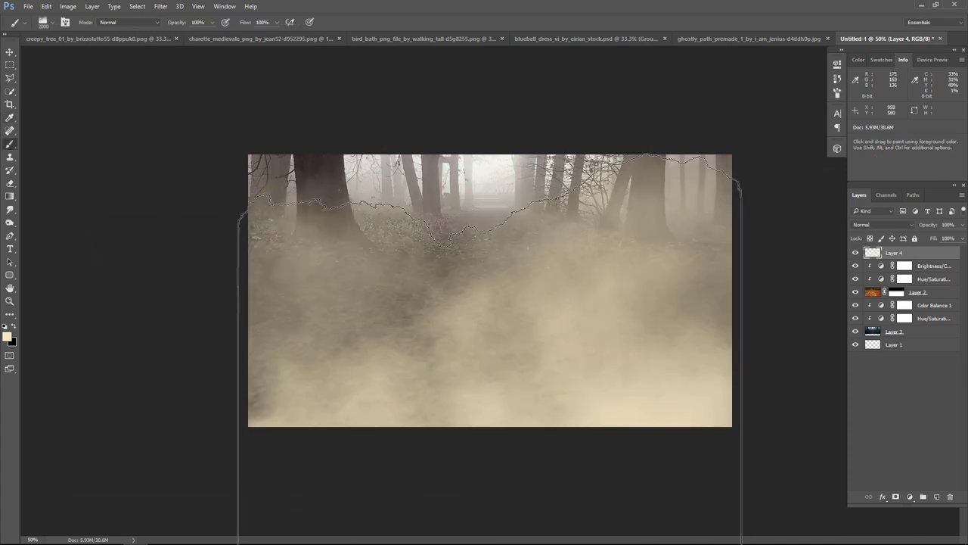
Nudge the fog layer up, give Layer 4 a white mask, and pick a soft round brush
click(10, 51)
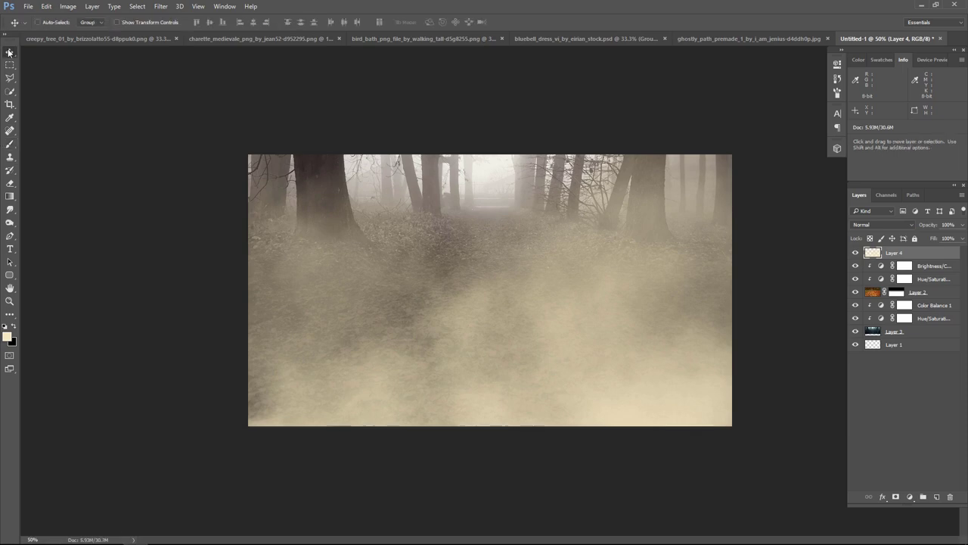
key(shift+Up)
key(shift+Up)
key(shift+Up)
key(shift+Up)
key(shift+Up)
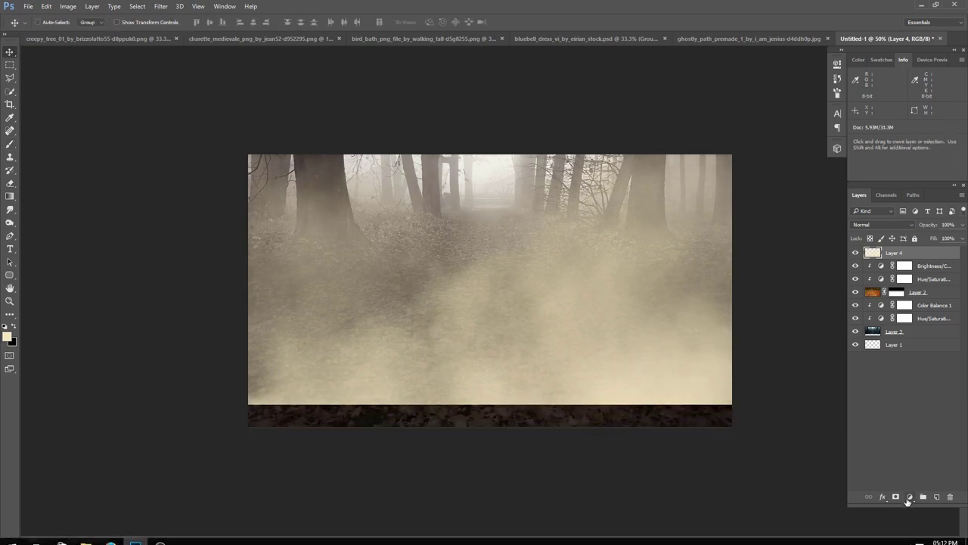
click(908, 500)
click(896, 496)
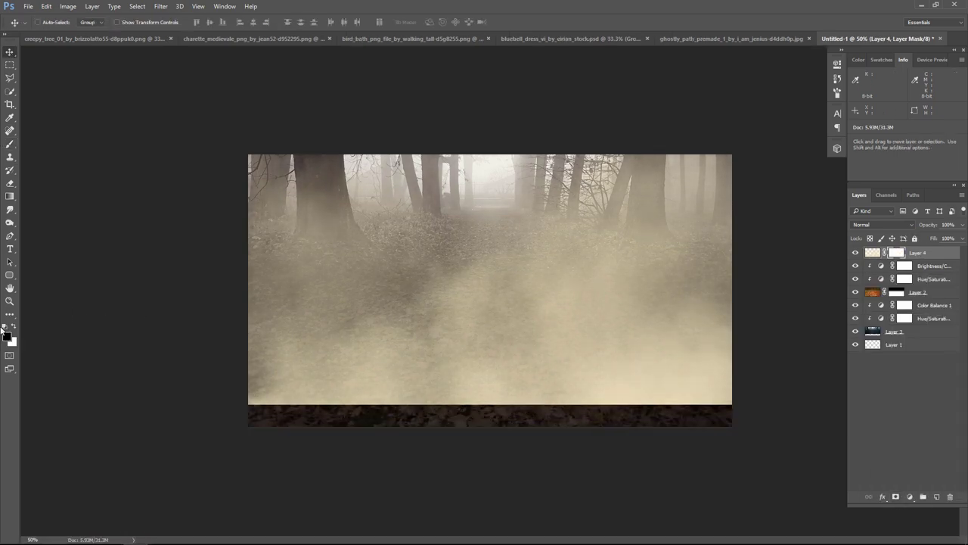
click(10, 143)
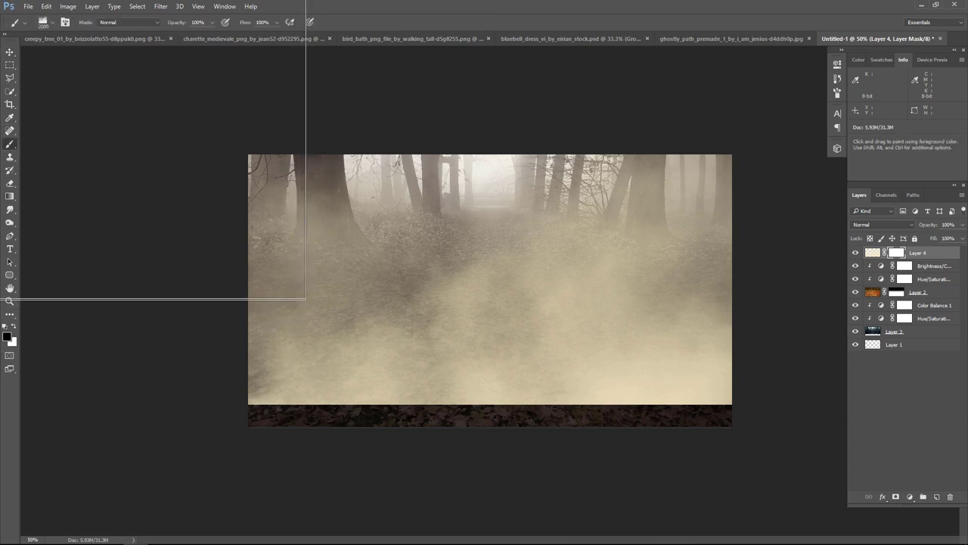
click(53, 22)
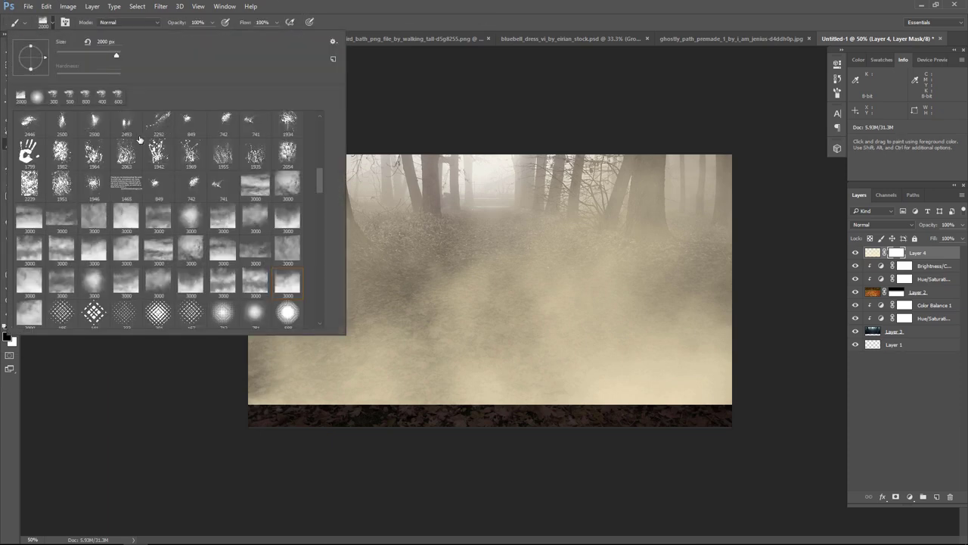
click(35, 98)
click(491, 5)
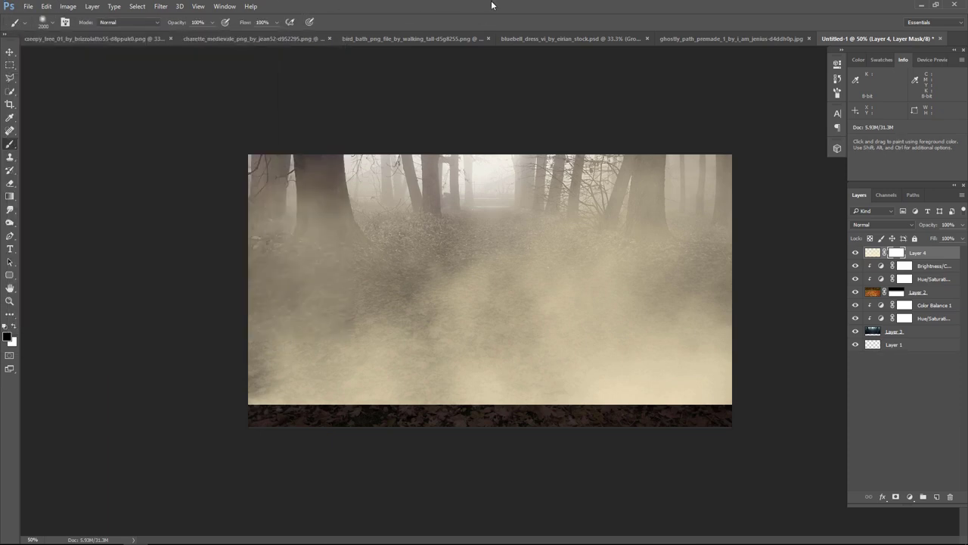
Paint black on the mask with a smaller, lower-opacity brush to clear fog across the lower scene
click(213, 22)
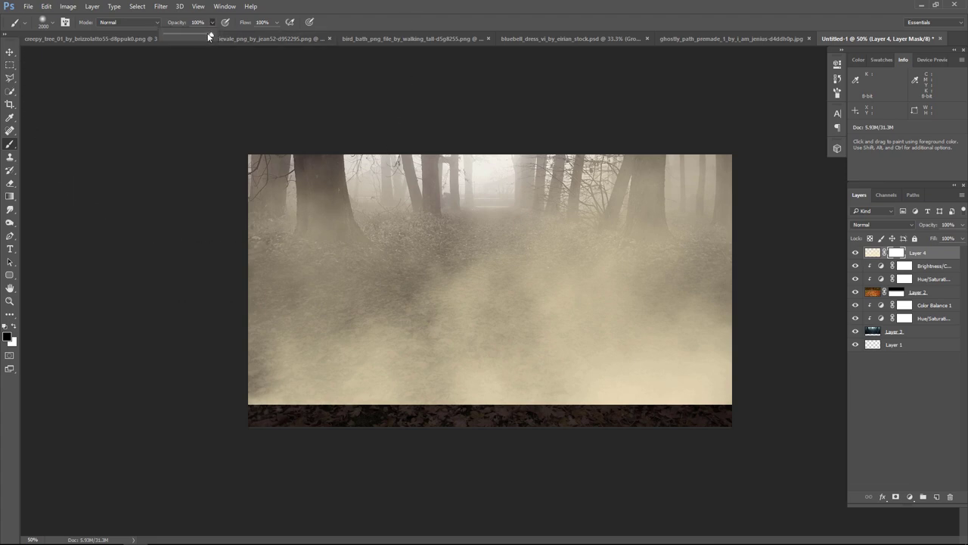
key(bracketleft)
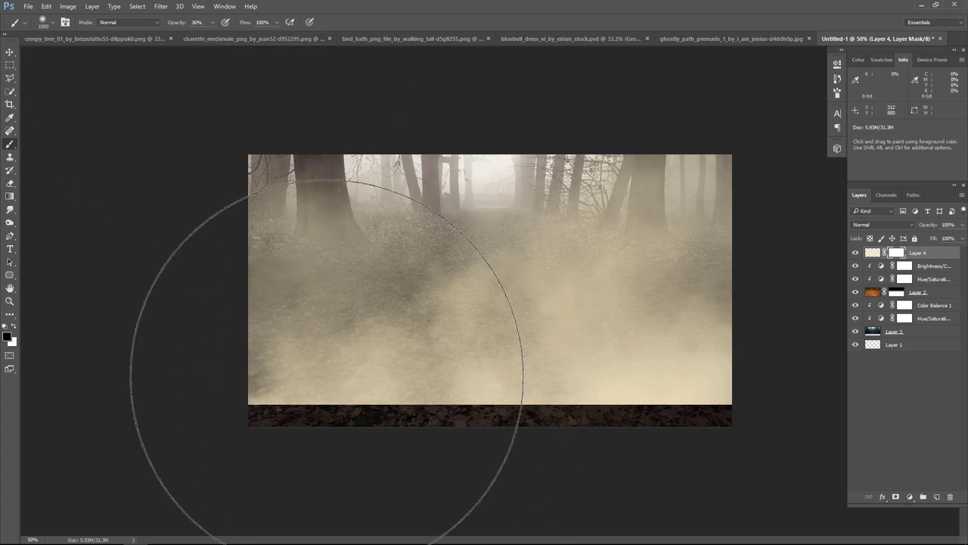
drag(292, 401, 314, 487)
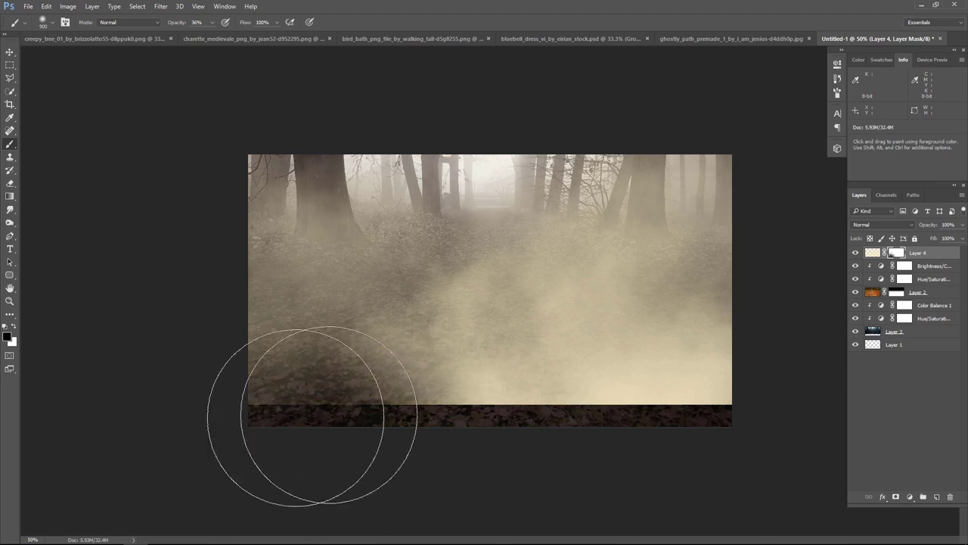
key(bracketleft)
key(bracketleft)
key(bracketleft)
mouse_move(218, 456)
mouse_down()
mouse_move(653, 452)
mouse_move(713, 439)
mouse_up()
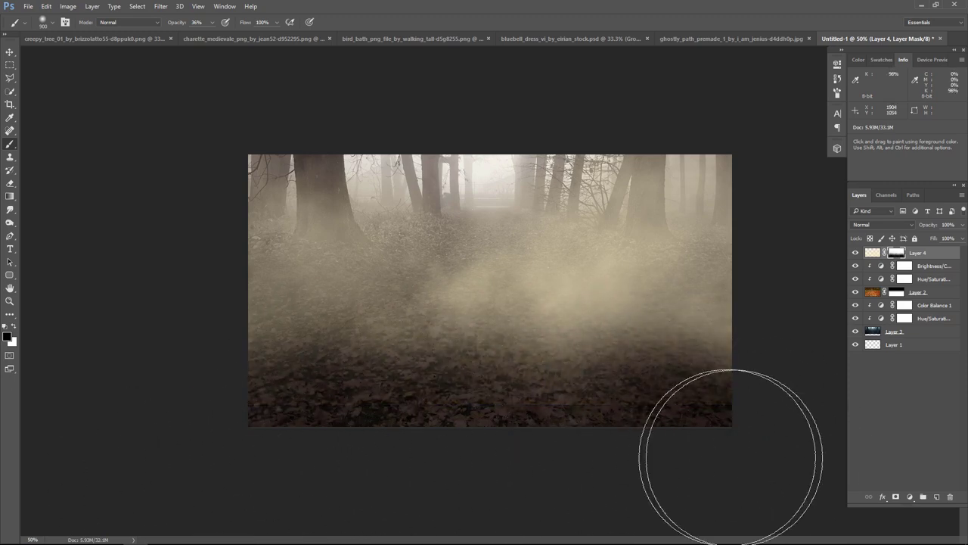
drag(213, 22, 205, 38)
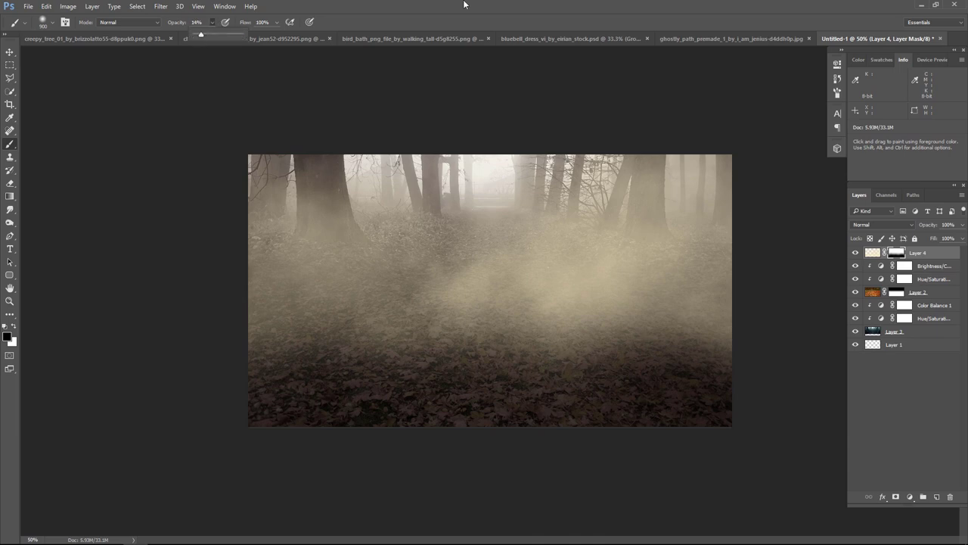
drag(559, 325, 558, 432)
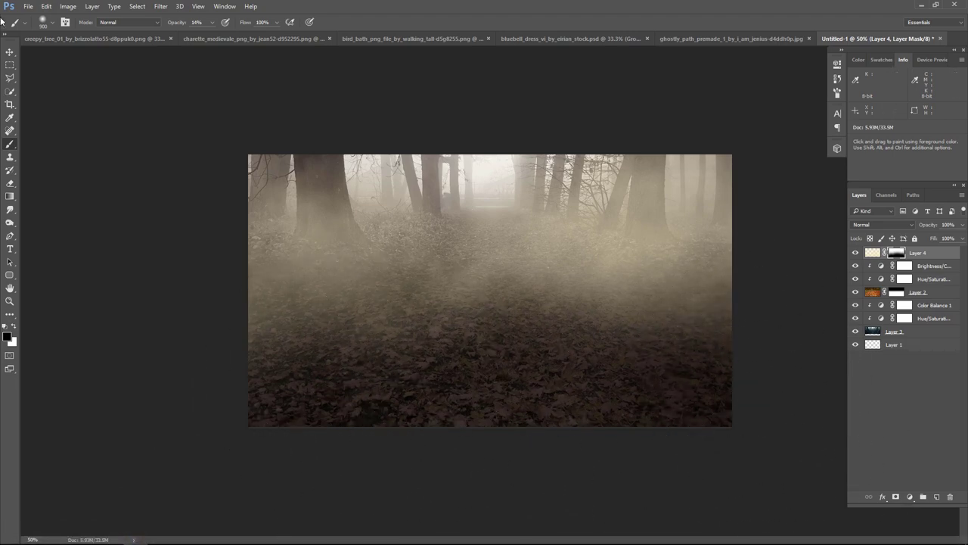
key(v)
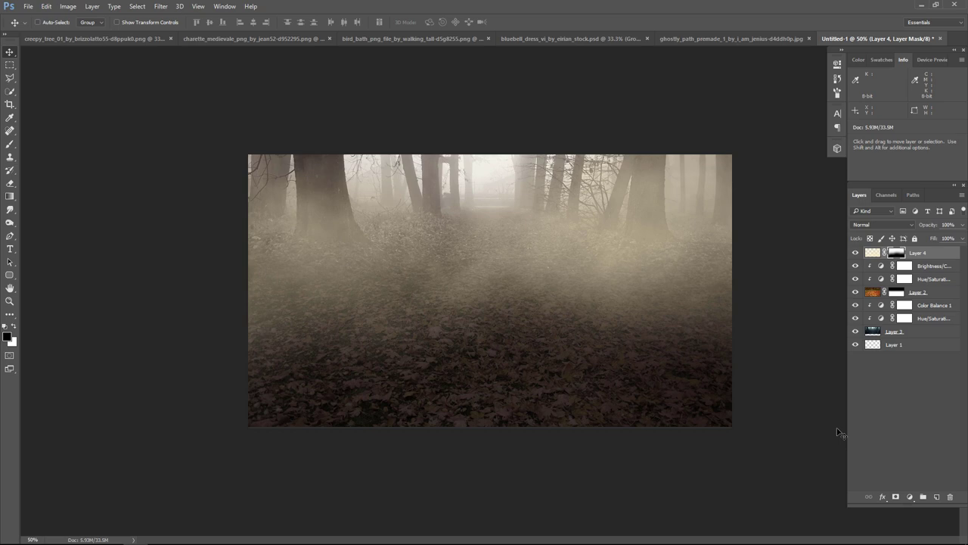
On a new Layer 5, brush a pale cream glow across the upper middle
click(938, 496)
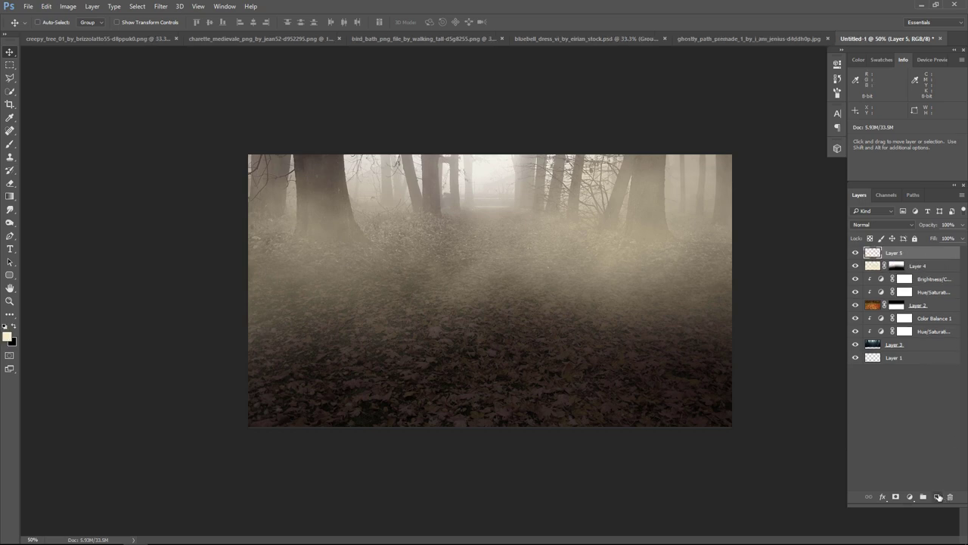
click(12, 147)
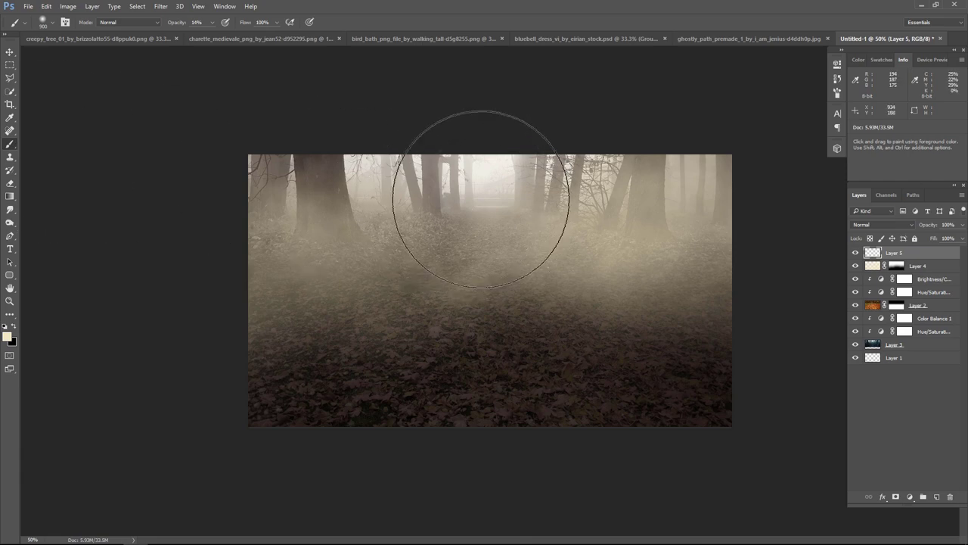
click(7, 337)
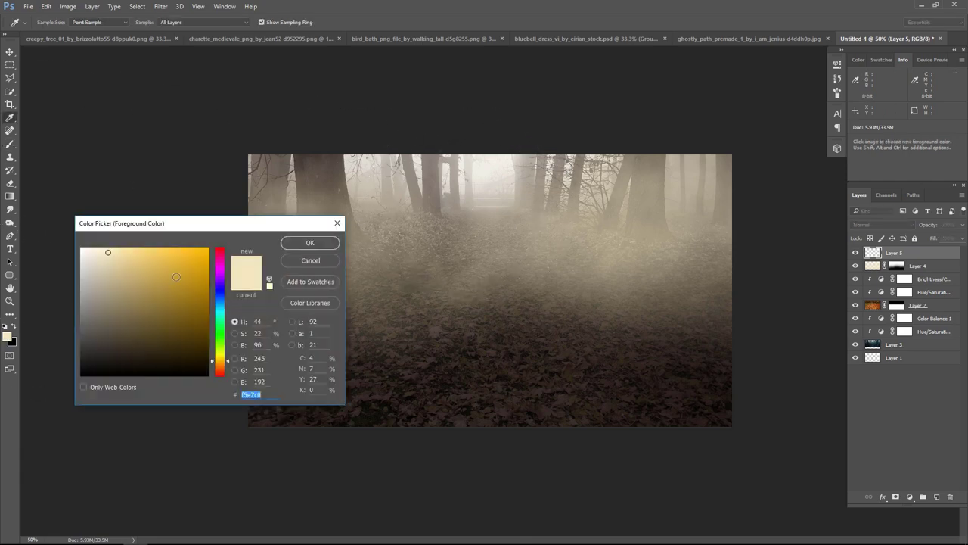
click(311, 243)
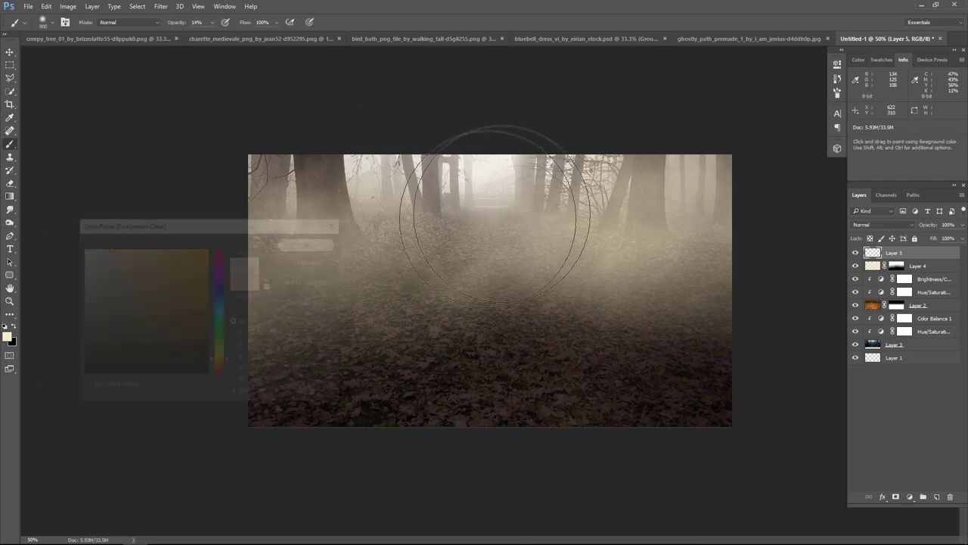
mouse_move(491, 175)
mouse_down()
mouse_move(562, 180)
mouse_move(426, 129)
mouse_move(426, 159)
mouse_move(564, 141)
mouse_move(471, 186)
mouse_move(622, 296)
mouse_move(536, 190)
mouse_move(443, 186)
mouse_move(595, 201)
mouse_move(599, 177)
mouse_move(560, 151)
mouse_move(337, 187)
mouse_up()
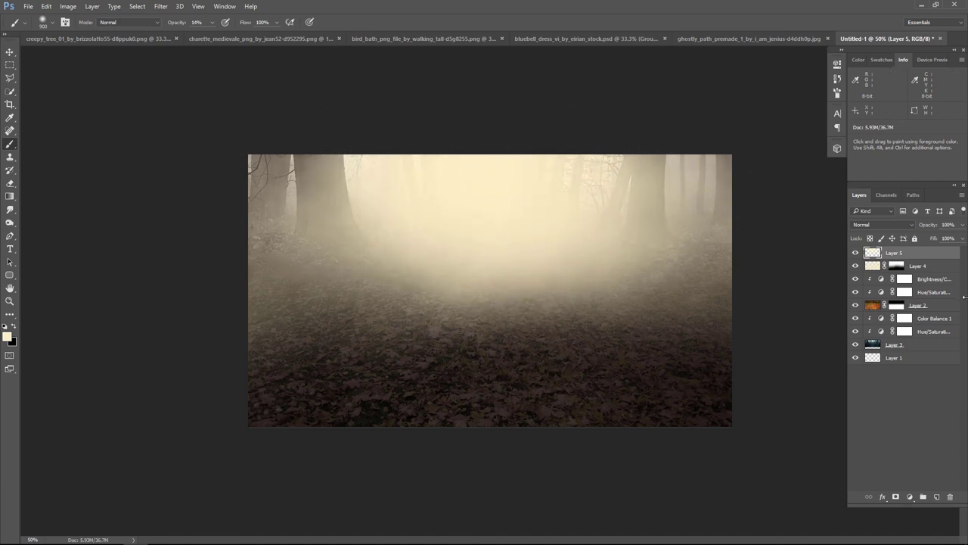
Set Layer 5 to Soft Light blending and toggle its visibility to compare
click(885, 226)
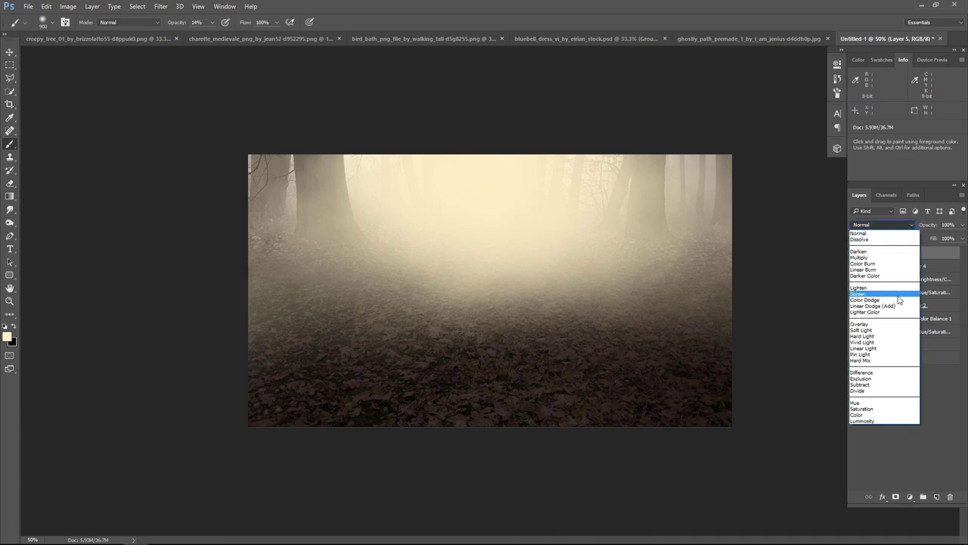
click(899, 303)
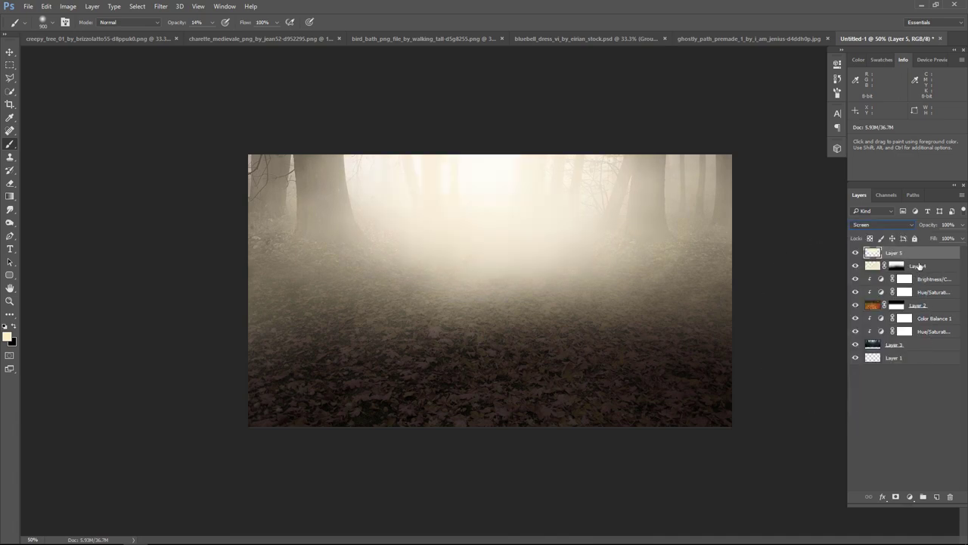
click(898, 227)
click(894, 331)
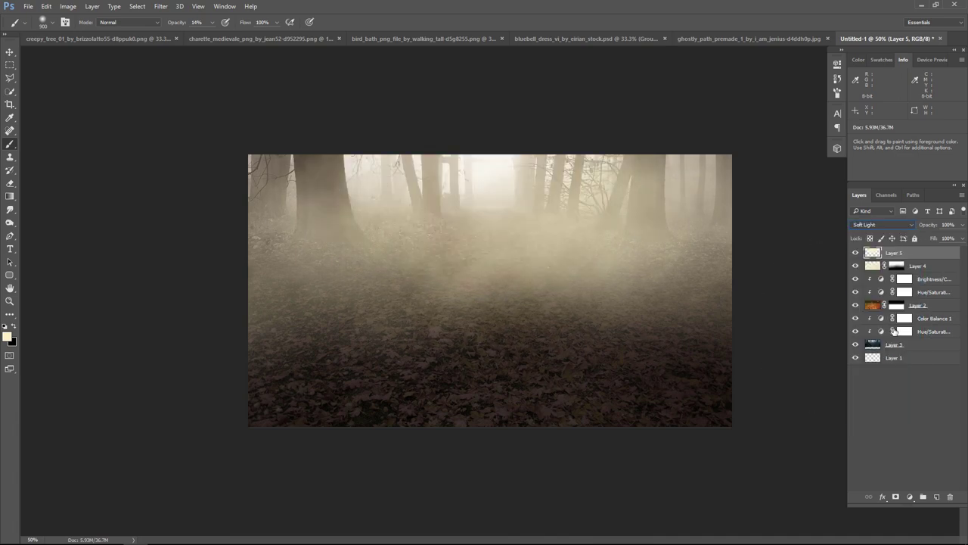
click(856, 253)
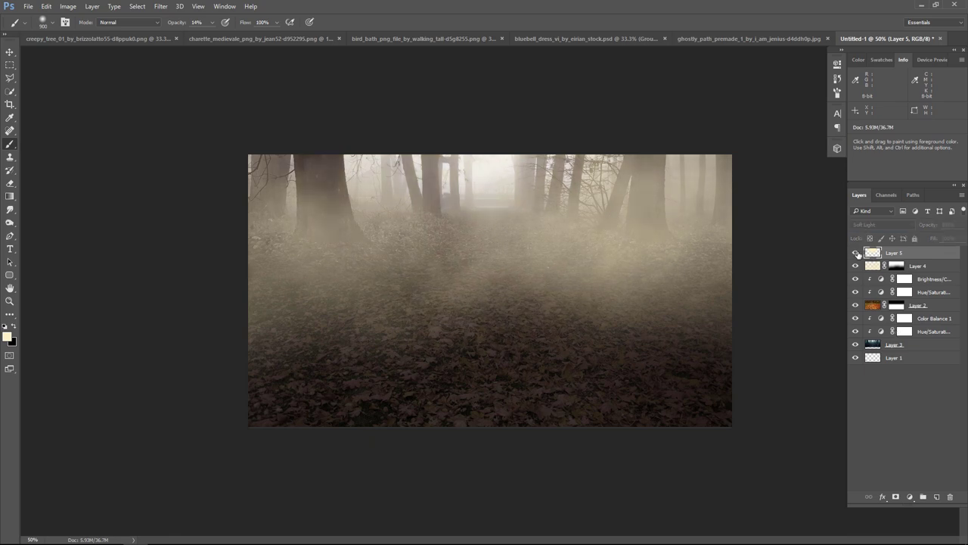
click(856, 252)
click(856, 253)
click(856, 253)
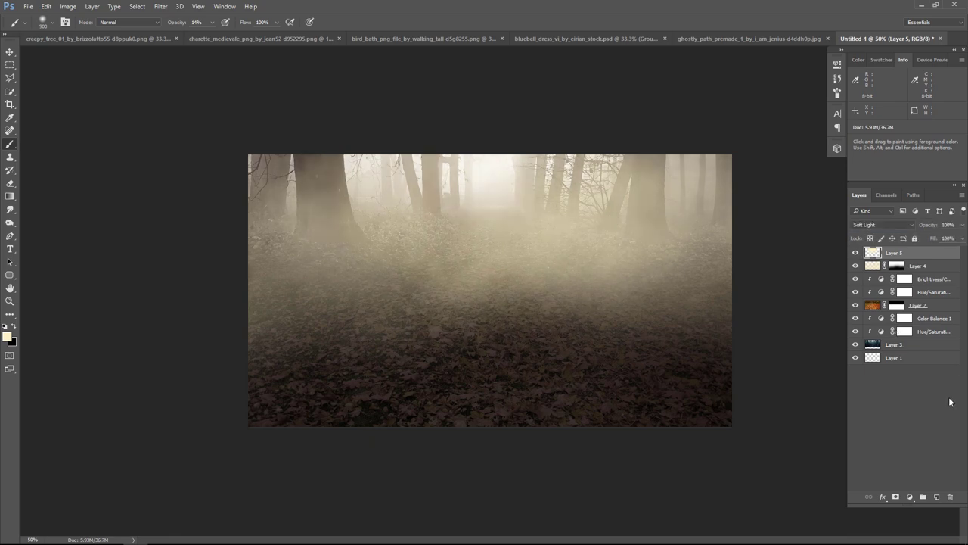
Brush cream light at top centre on a new Layer 6, set to Screen at 64% opacity
click(935, 497)
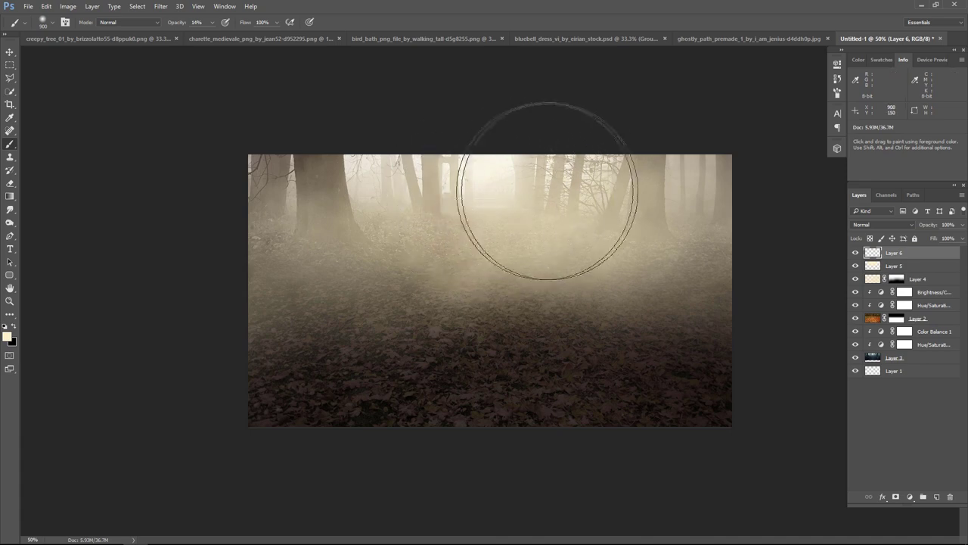
mouse_move(535, 198)
mouse_down()
mouse_move(473, 156)
mouse_move(497, 184)
mouse_move(581, 150)
mouse_move(423, 216)
mouse_move(551, 270)
mouse_up()
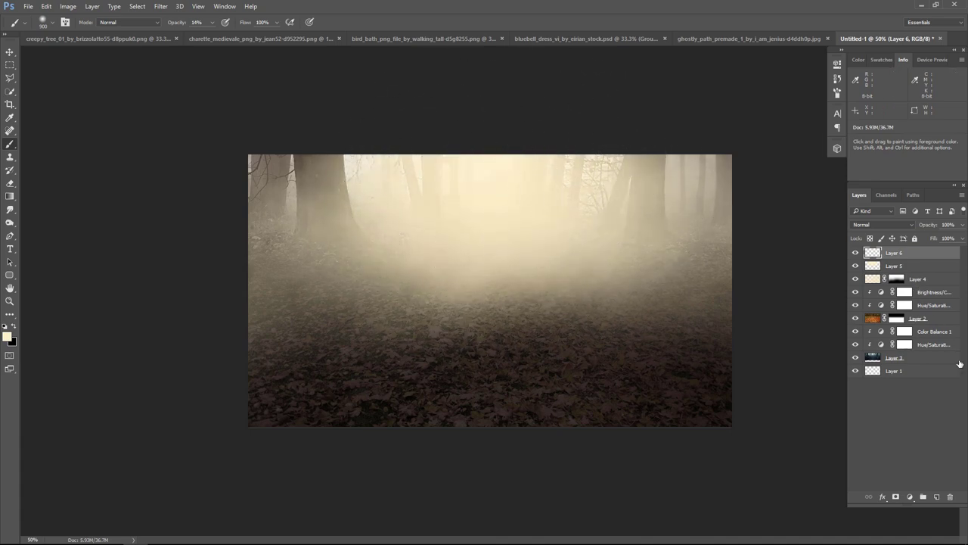
click(882, 224)
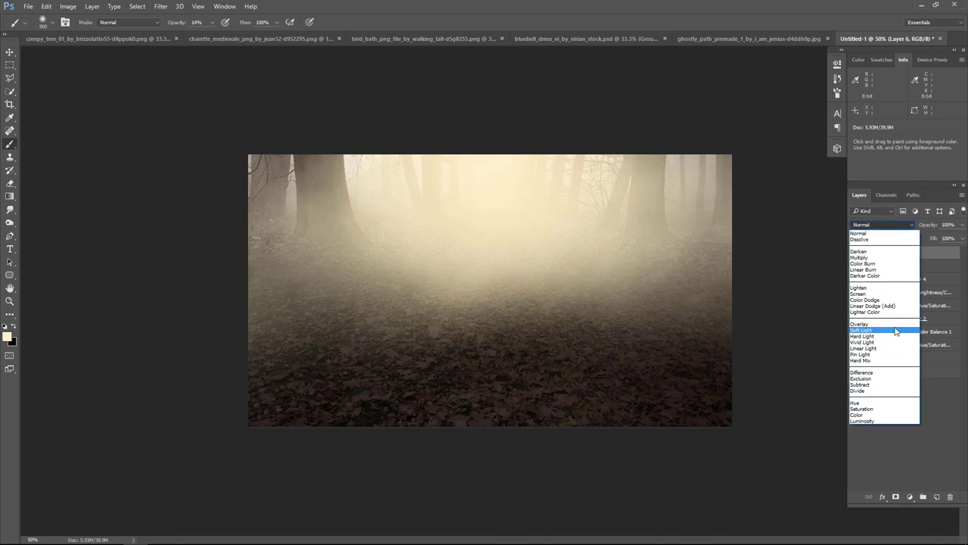
click(895, 324)
click(890, 227)
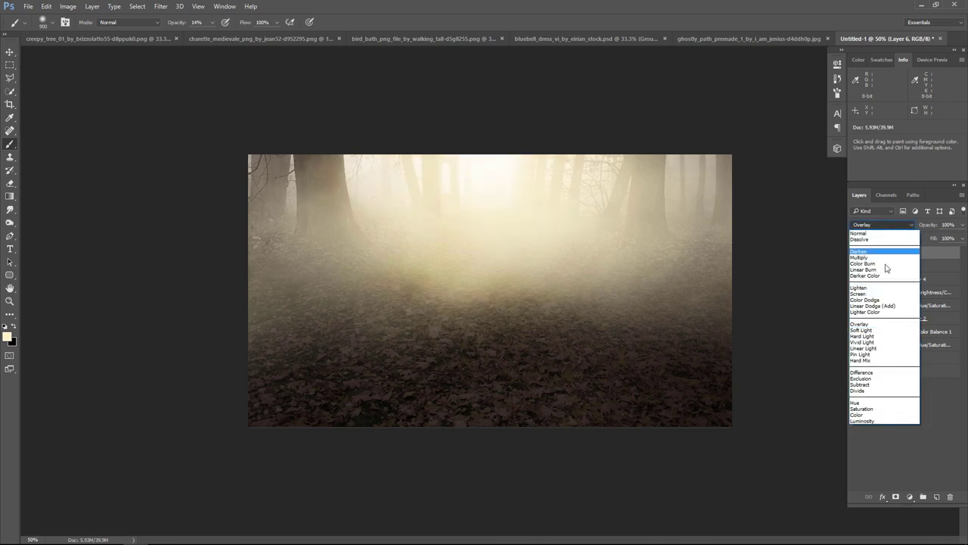
click(885, 294)
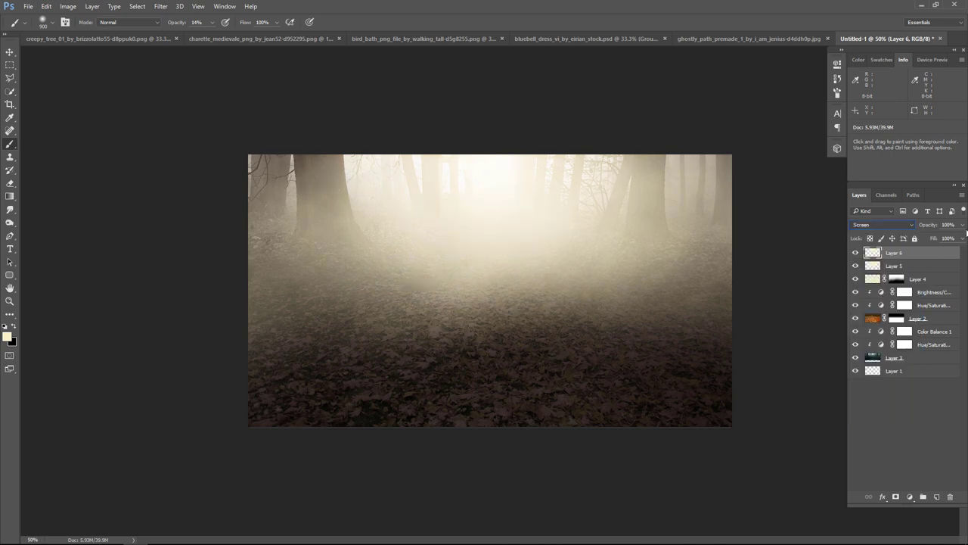
click(963, 225)
drag(959, 237, 951, 239)
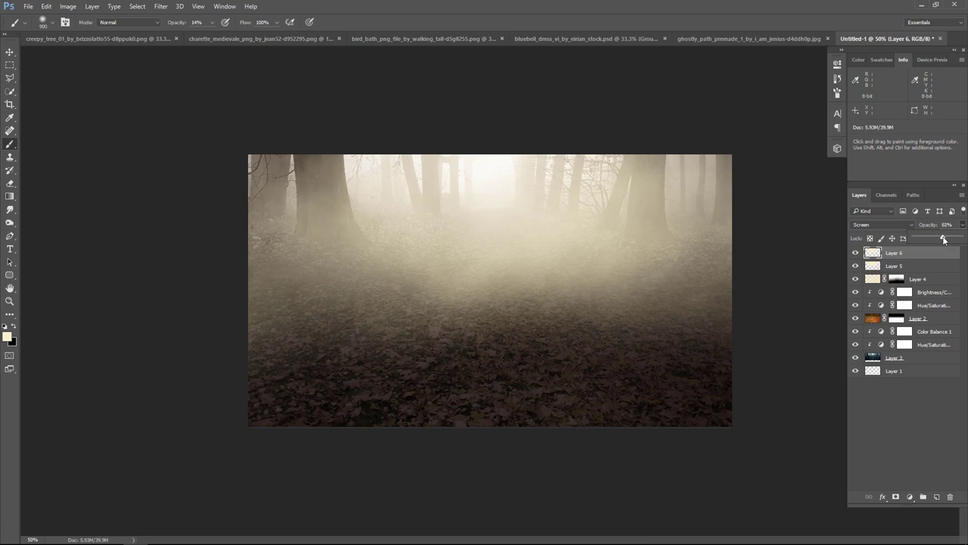
click(10, 52)
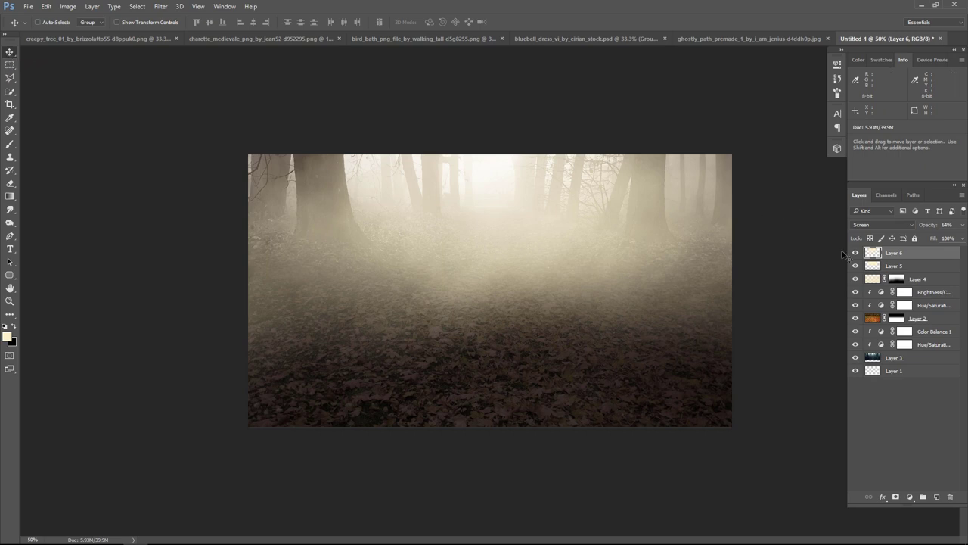
Compare the fog Layer 4 on and off, then set its blend mode to Screen after trying Soft Light
click(855, 279)
click(855, 279)
click(932, 280)
click(884, 225)
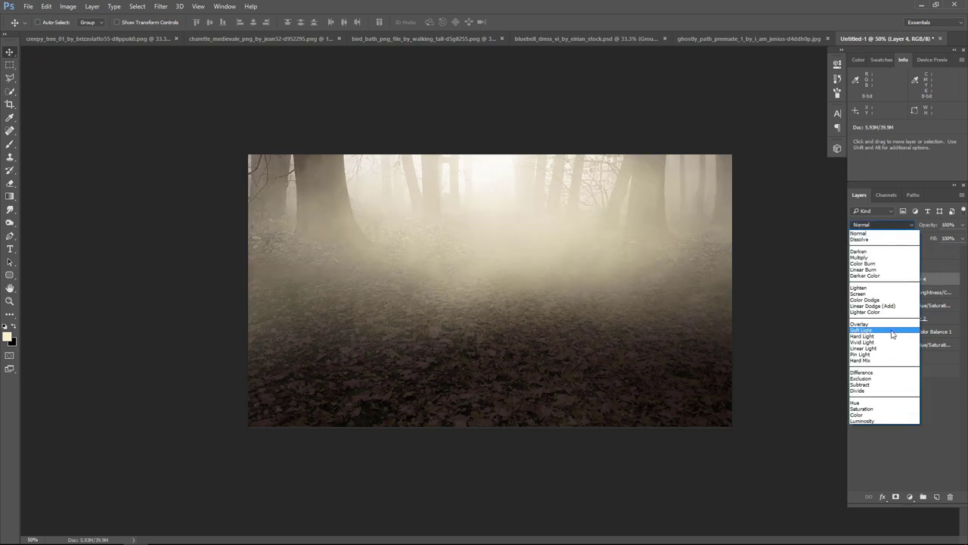
click(893, 334)
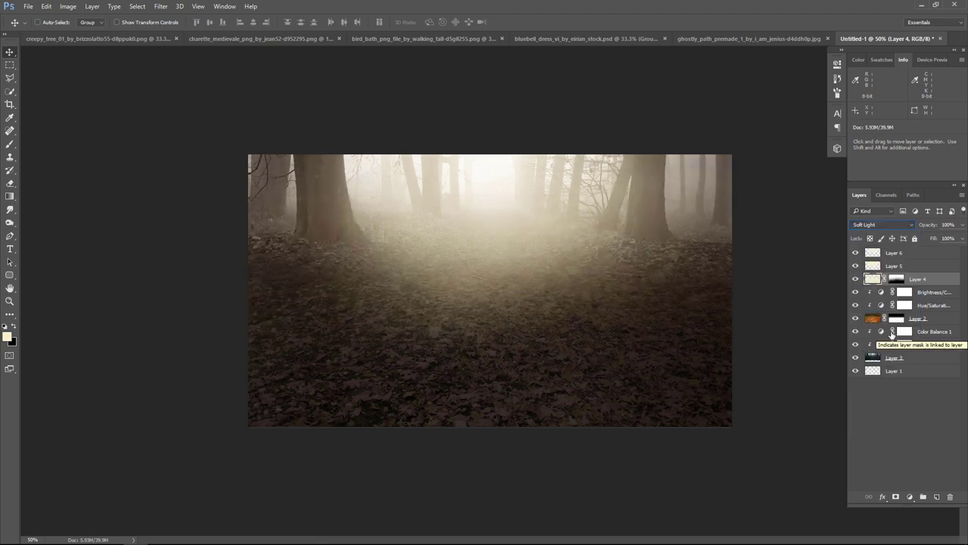
click(880, 226)
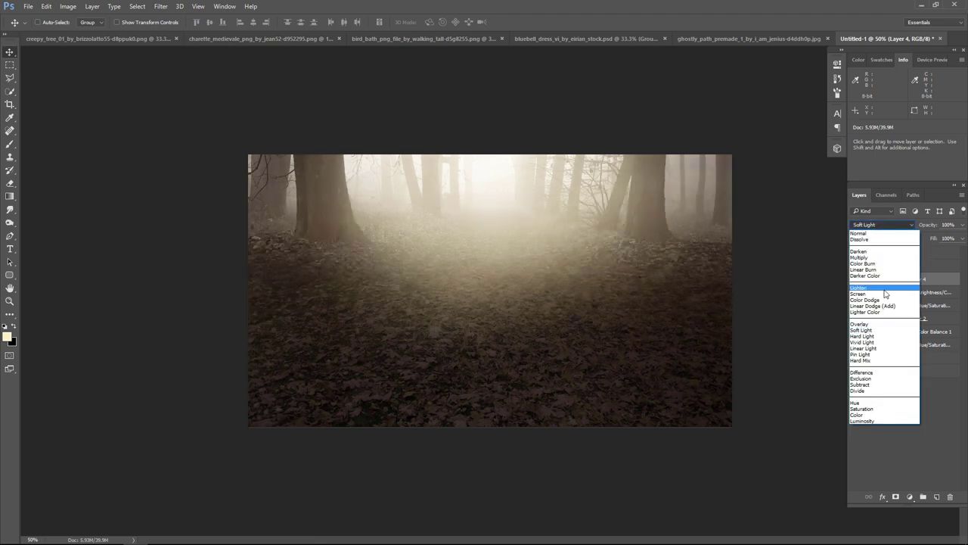
click(884, 284)
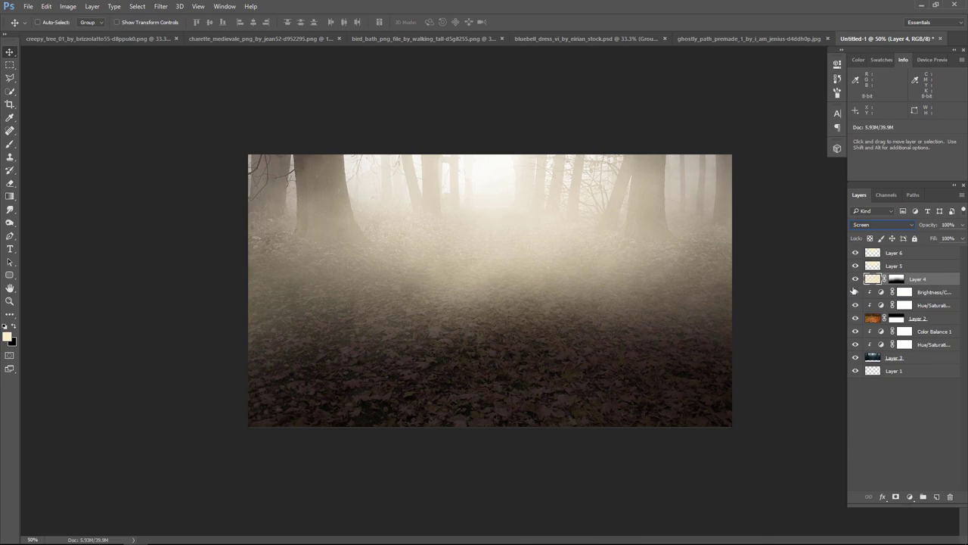
Lower Layer 5 to 65% and Layer 6 to 35% opacity, then view the ghostly_path image
click(963, 227)
click(917, 266)
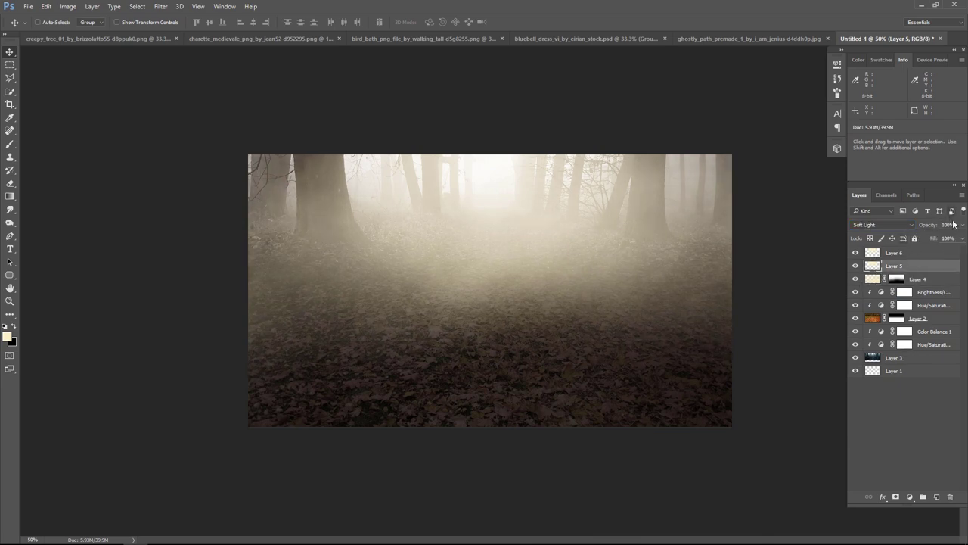
click(962, 225)
drag(960, 239, 950, 240)
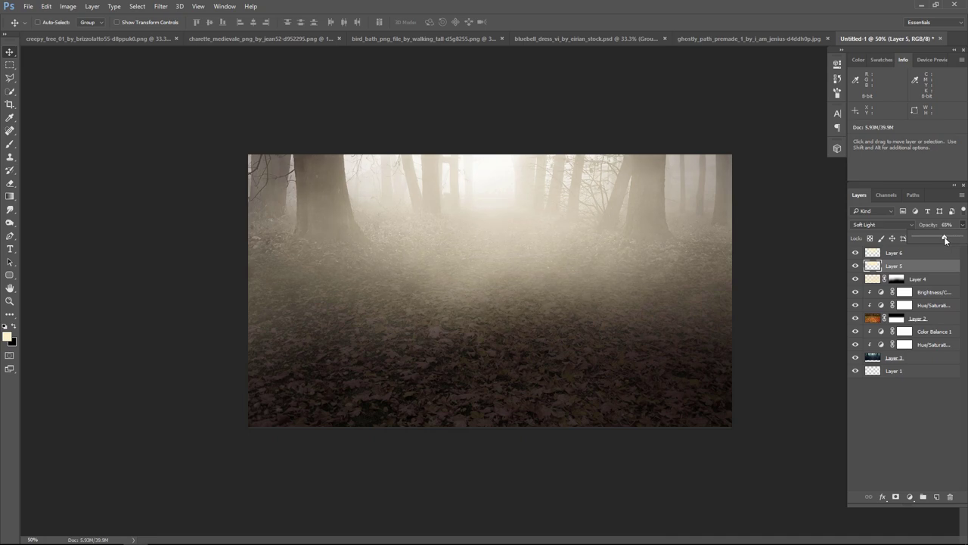
click(915, 253)
click(962, 225)
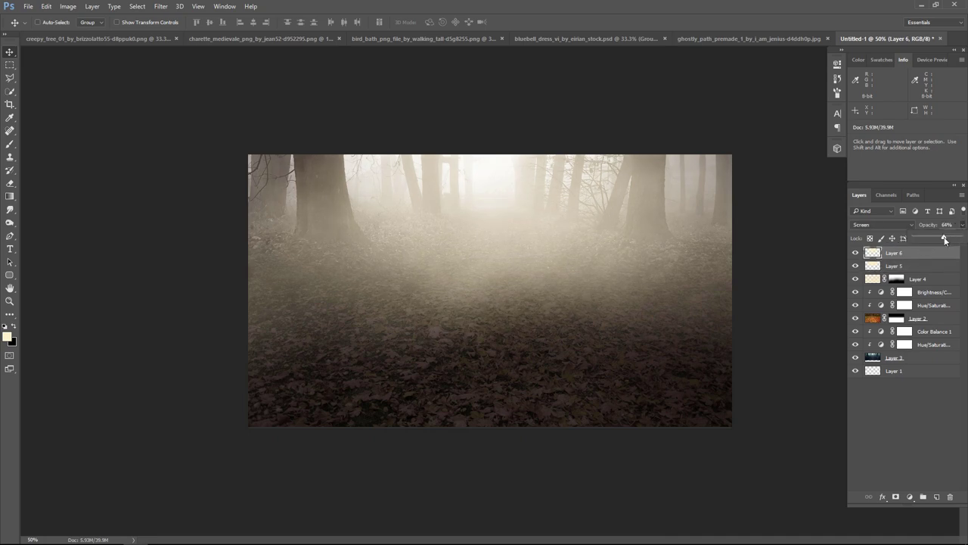
drag(945, 240, 931, 240)
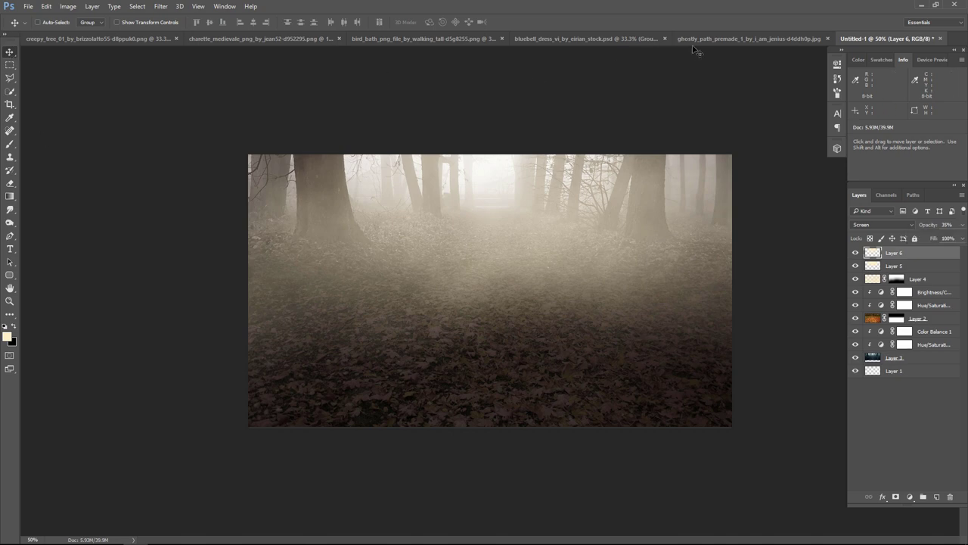
click(746, 42)
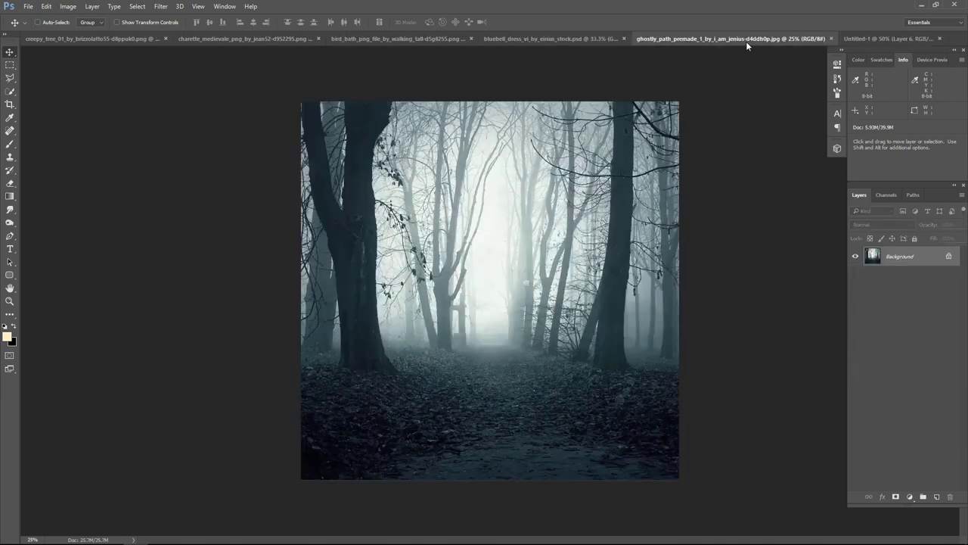
Close ghostly_path and drag the blue-dress woman from bluebell_dress into the Untitled-1 forest composite
click(832, 39)
click(678, 38)
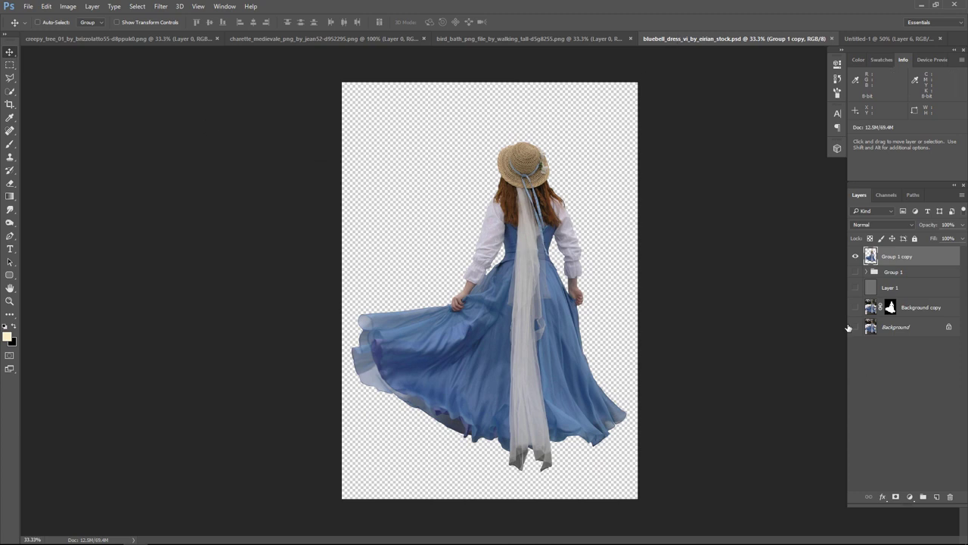
click(856, 327)
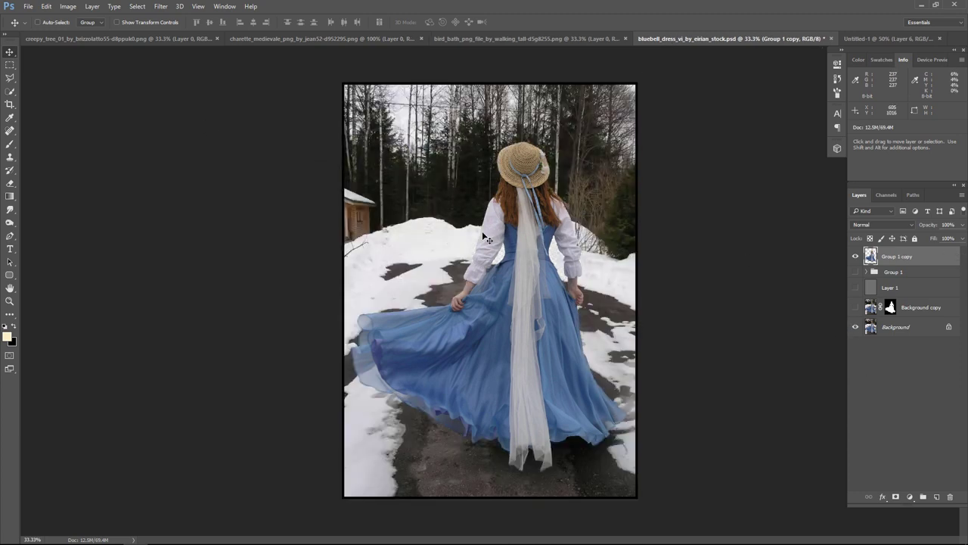
mouse_move(488, 239)
mouse_down()
mouse_move(876, 39)
mouse_move(591, 257)
mouse_up()
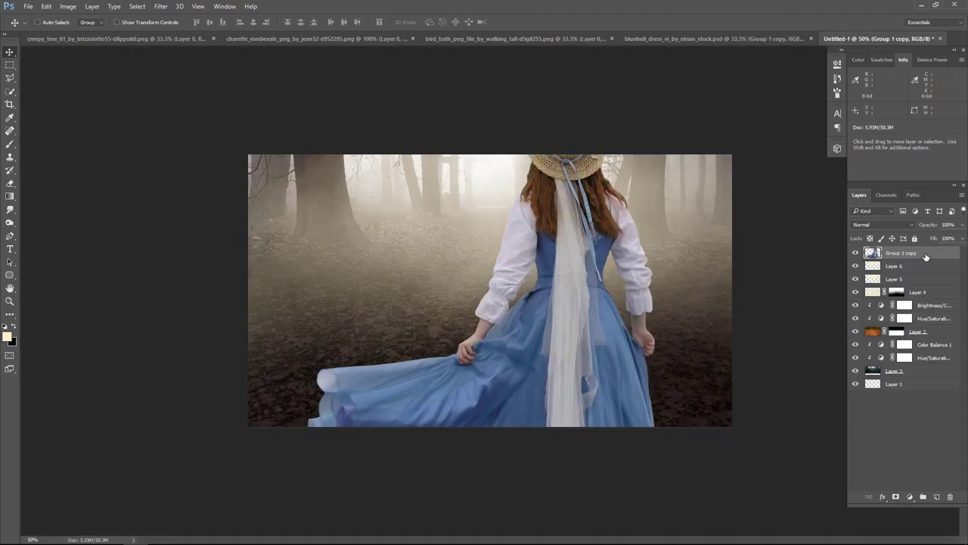
Scale the woman down, centre her in the forest and nudge her slightly upward
key(ctrl+t)
mouse_move(720, 110)
mouse_down()
mouse_move(616, 201)
mouse_move(590, 304)
mouse_move(550, 248)
mouse_up()
drag(600, 147, 581, 168)
key(Return)
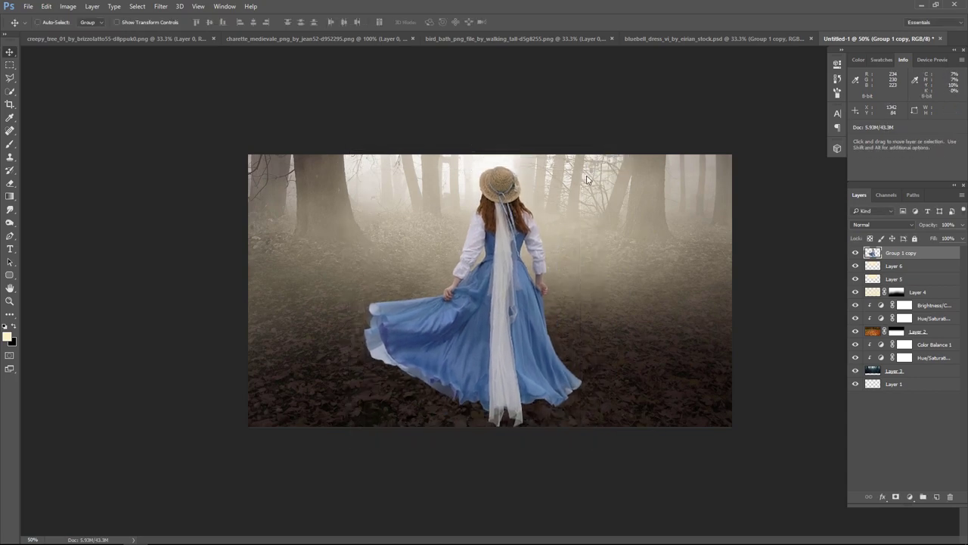
key(Up)
key(Up)
key(Up)
key(Up)
key(Up)
key(Up)
key(Up)
key(Up)
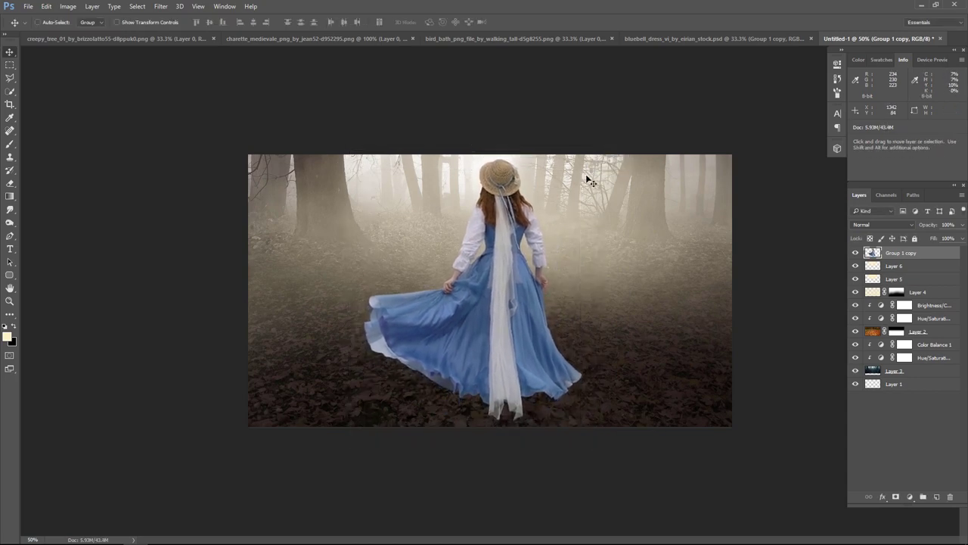
key(Up)
key(Up)
key(Up)
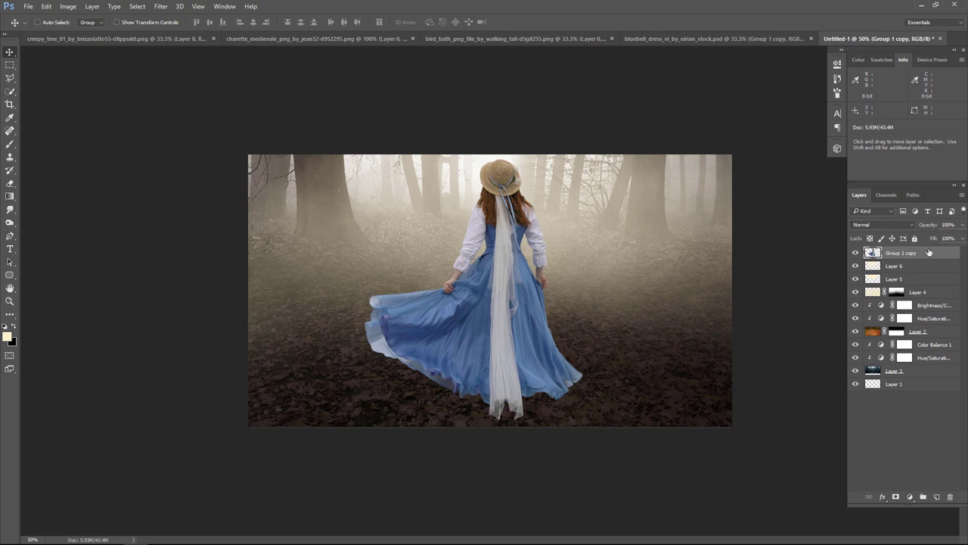
Move glow Layers 5 and 6 beneath the leaves Layer 2 and reselect Group 1 copy
click(930, 281)
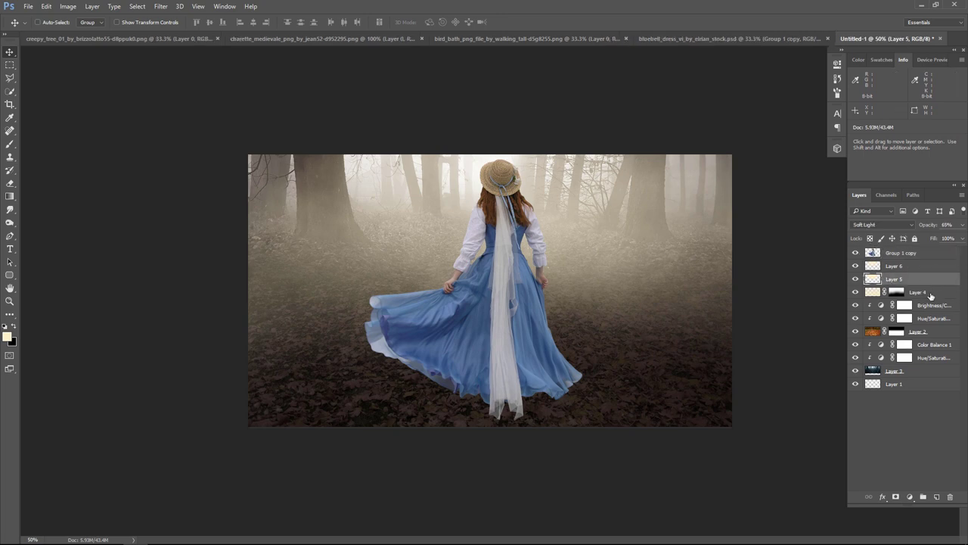
drag(936, 282, 943, 341)
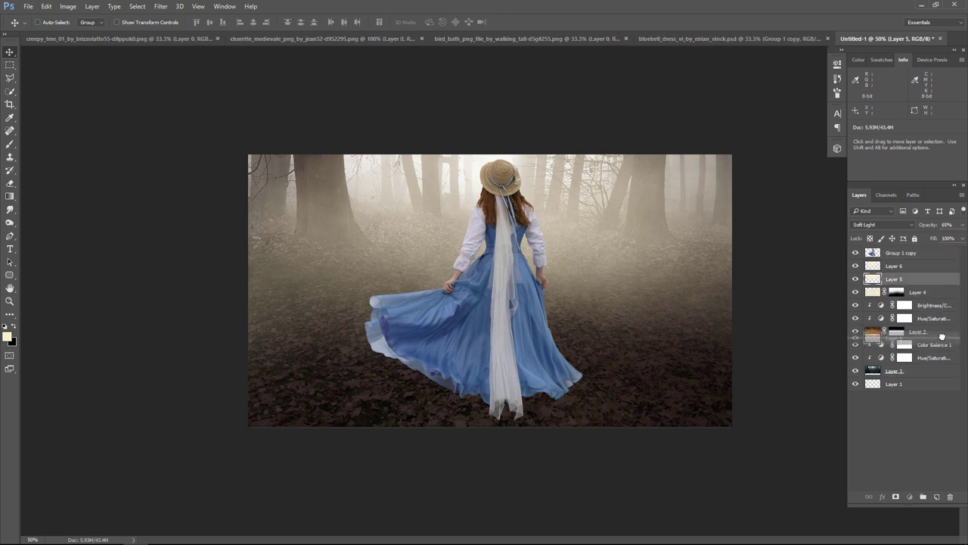
drag(938, 269, 940, 327)
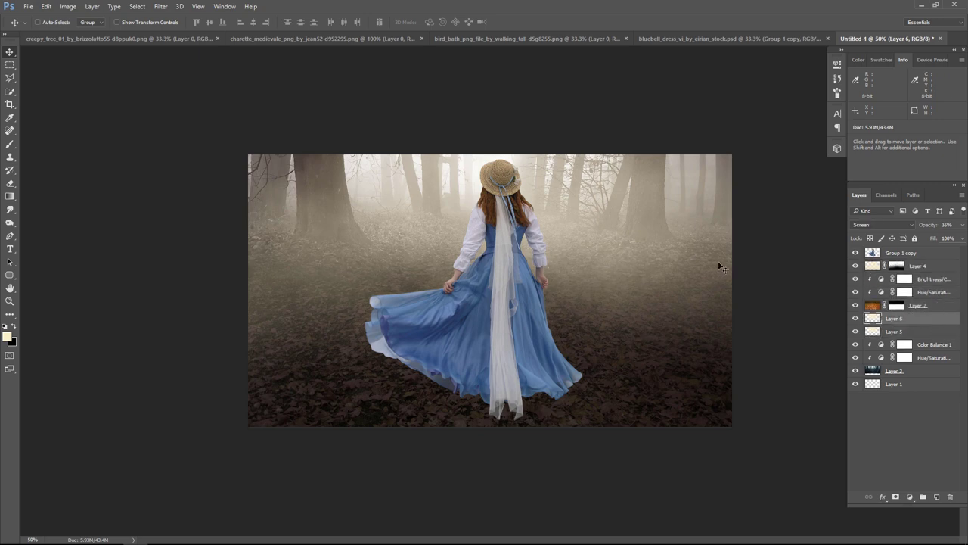
click(918, 256)
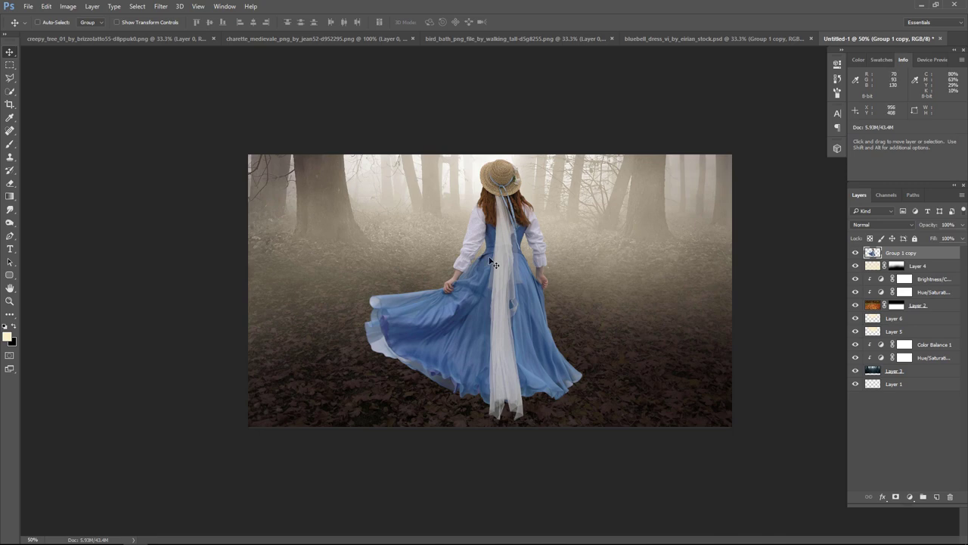
Add a layer mask to Group 1 copy and set a small black brush at 6% opacity
click(895, 497)
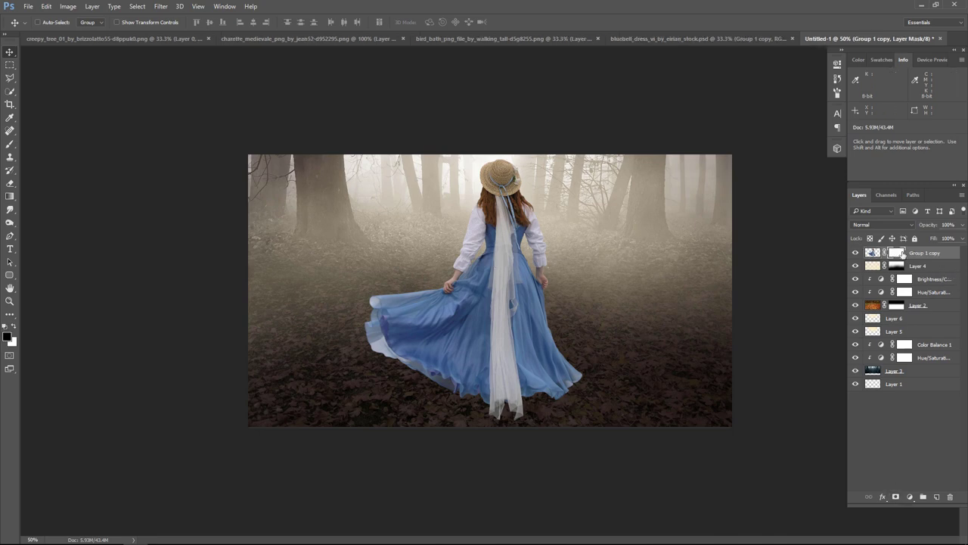
click(11, 145)
click(11, 144)
drag(212, 22, 206, 38)
key(bracketleft)
key(bracketleft)
key(bracketleft)
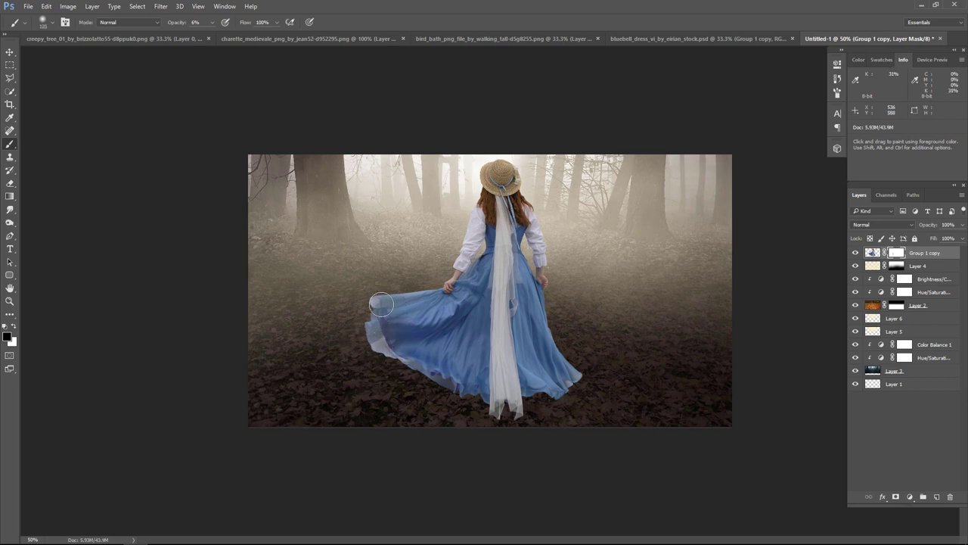
key(bracketleft)
key(bracketleft)
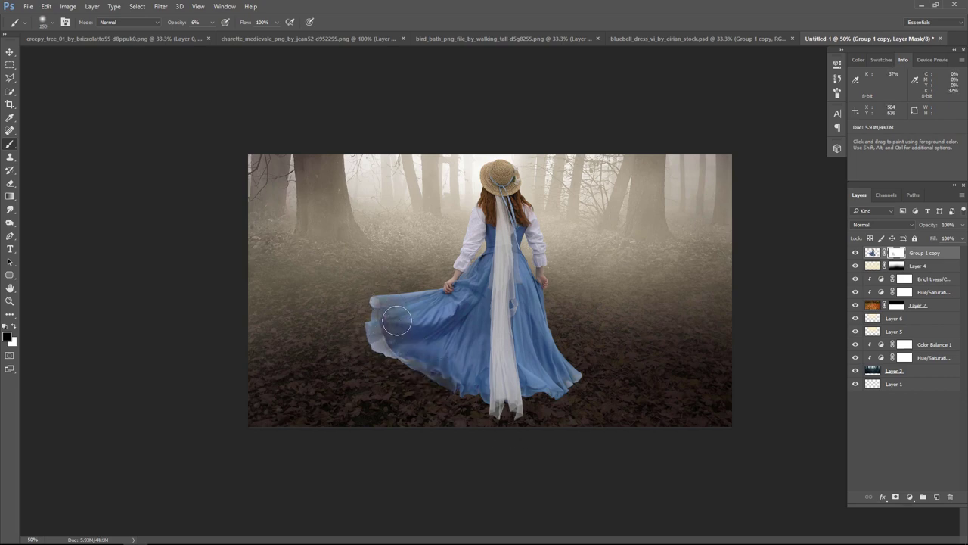
Paint over the left and right dress hem to fade it into the leafy ground
mouse_move(394, 323)
mouse_down()
mouse_move(358, 360)
mouse_move(405, 348)
mouse_up()
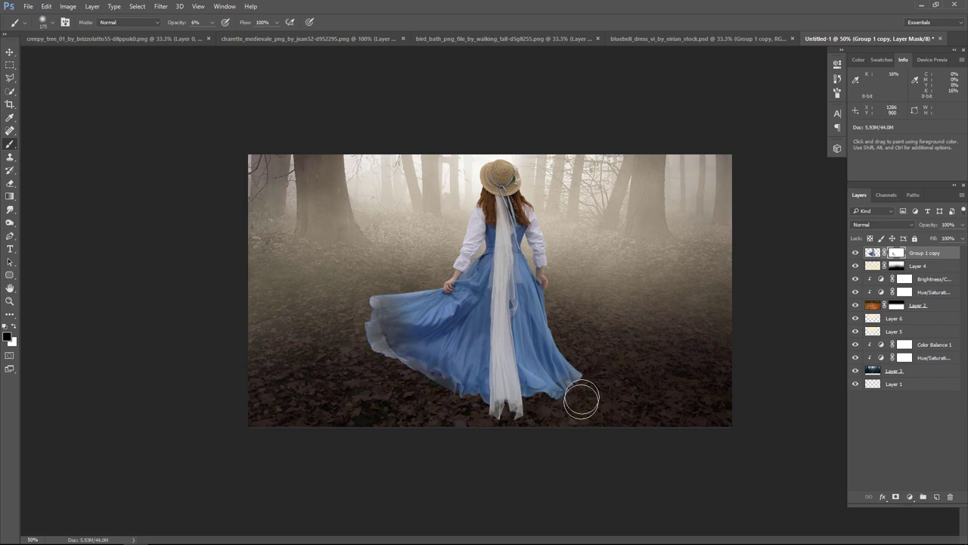
mouse_move(579, 399)
mouse_down()
mouse_move(447, 393)
mouse_move(456, 405)
mouse_move(445, 409)
mouse_up()
key(bracketleft)
key(bracketleft)
key(bracketleft)
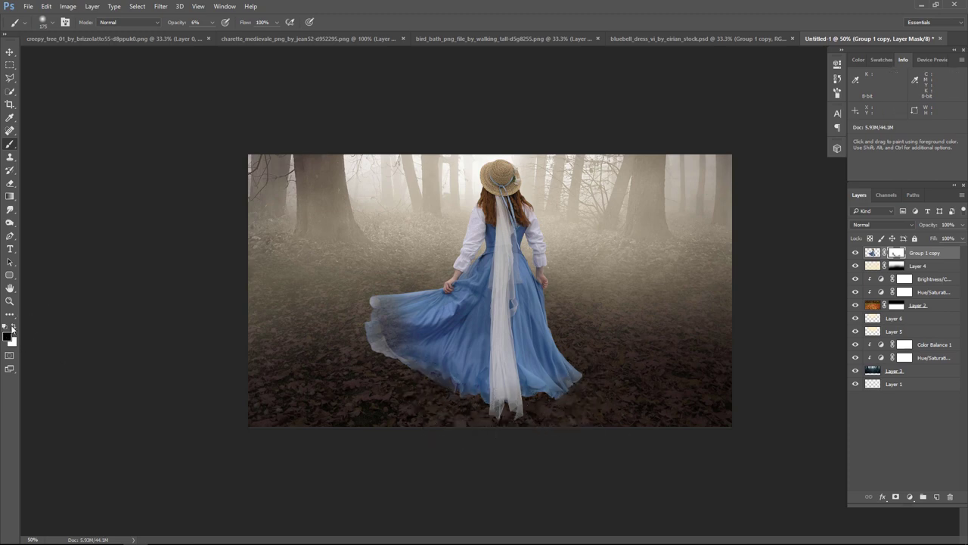
click(13, 327)
click(13, 325)
drag(374, 346, 391, 353)
click(10, 52)
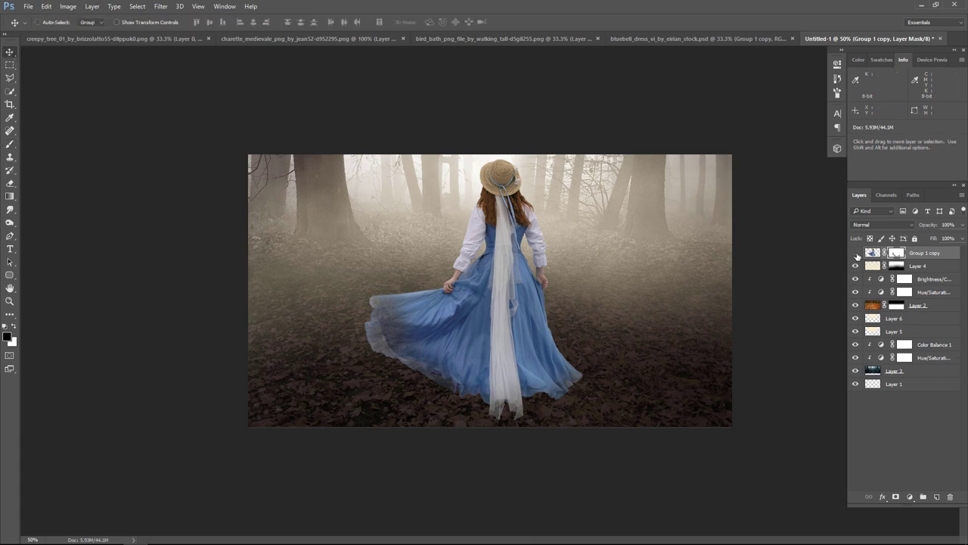
double_click(856, 254)
Add a Hue/Saturation adjustment layer with reduced saturation
click(910, 497)
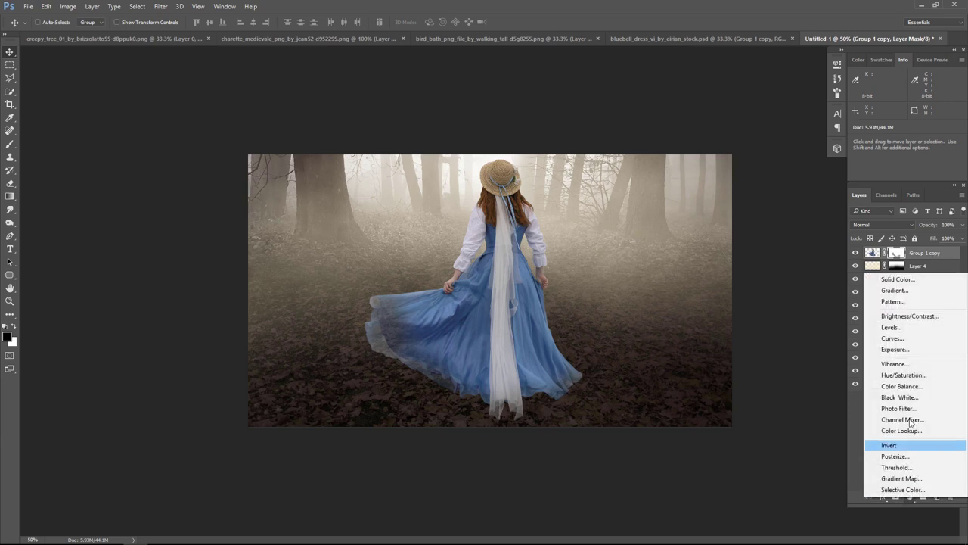
click(930, 376)
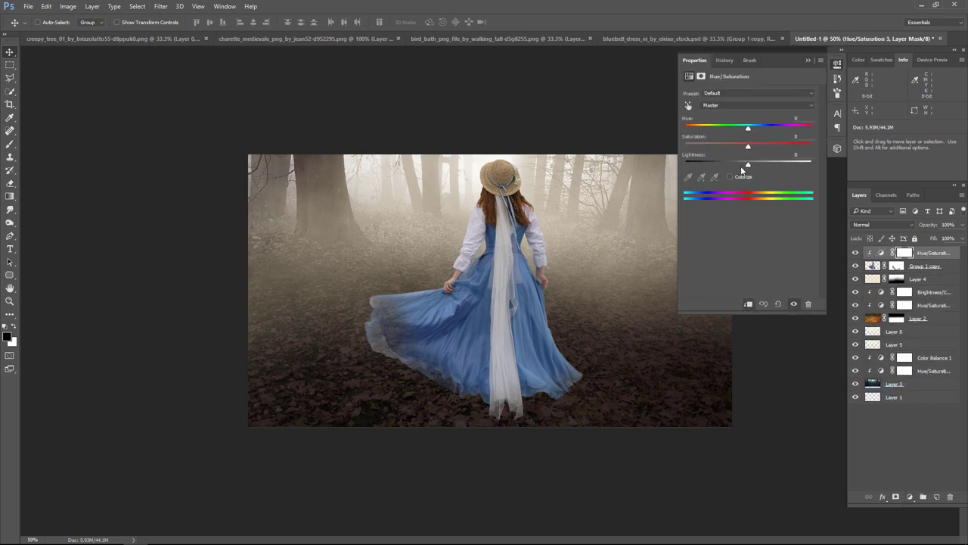
mouse_move(747, 152)
mouse_down()
mouse_move(702, 148)
mouse_move(742, 166)
mouse_up()
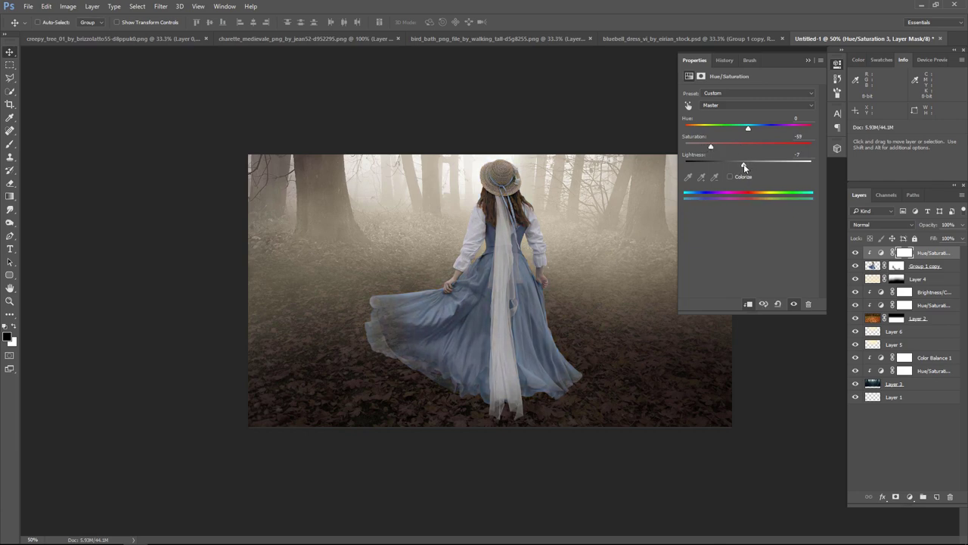
click(808, 61)
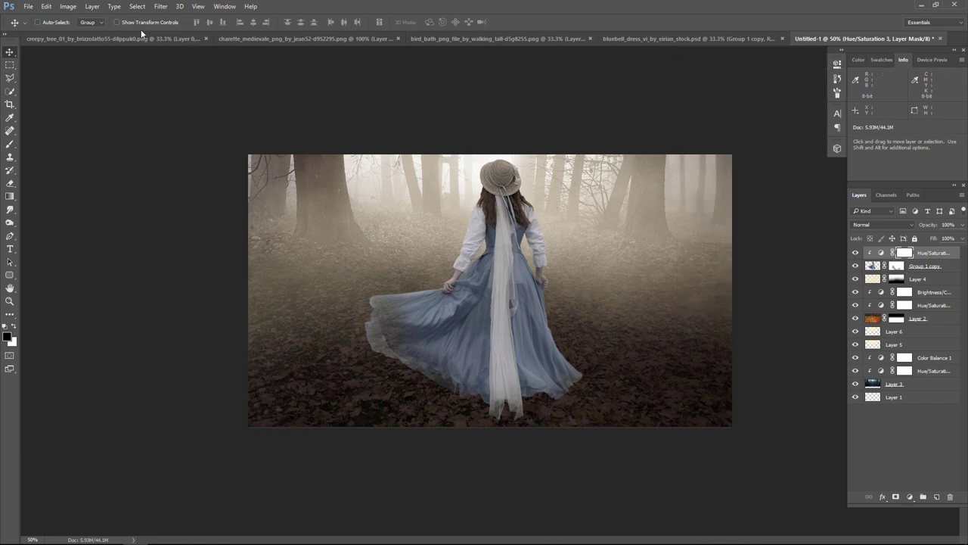
Raise the Brush tool opacity from 6% to 27%
click(10, 144)
click(212, 22)
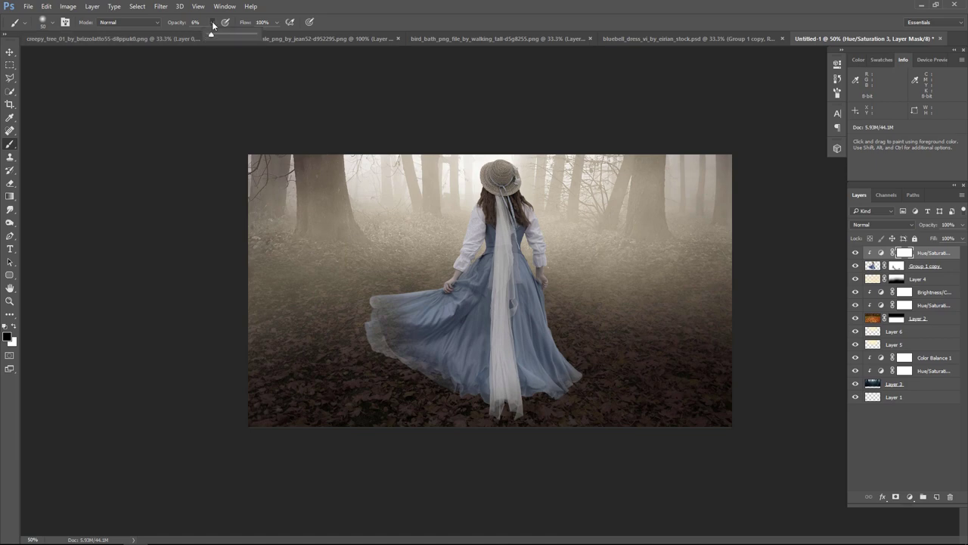
drag(211, 35, 217, 35)
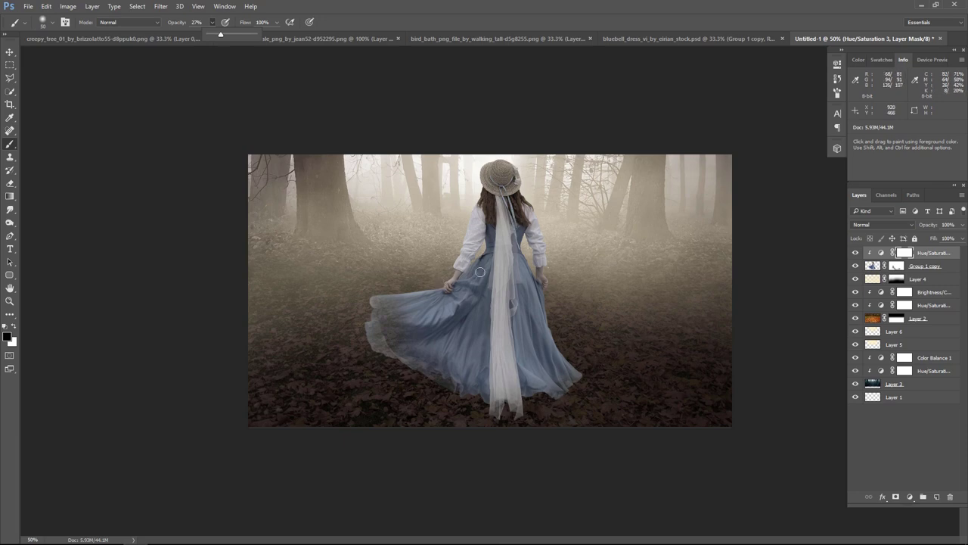
click(450, 283)
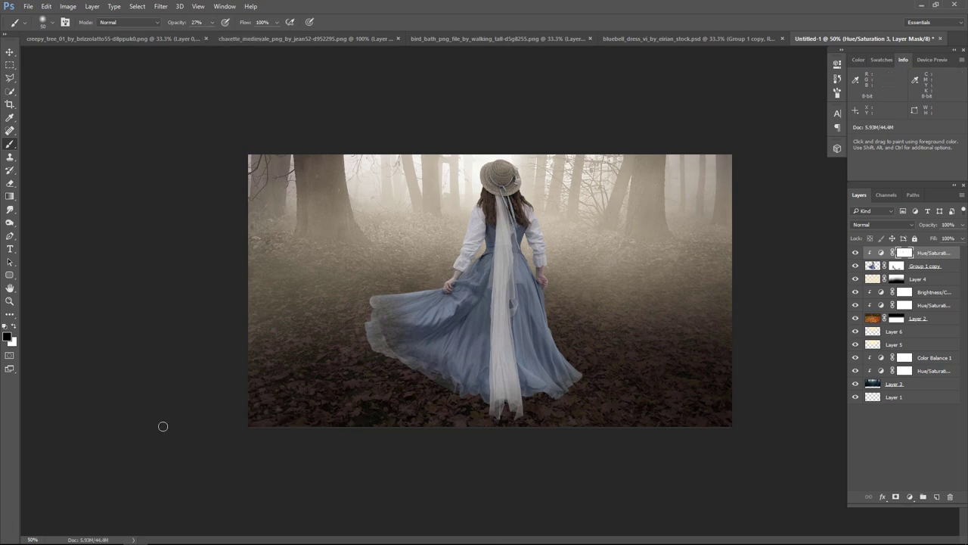
click(10, 52)
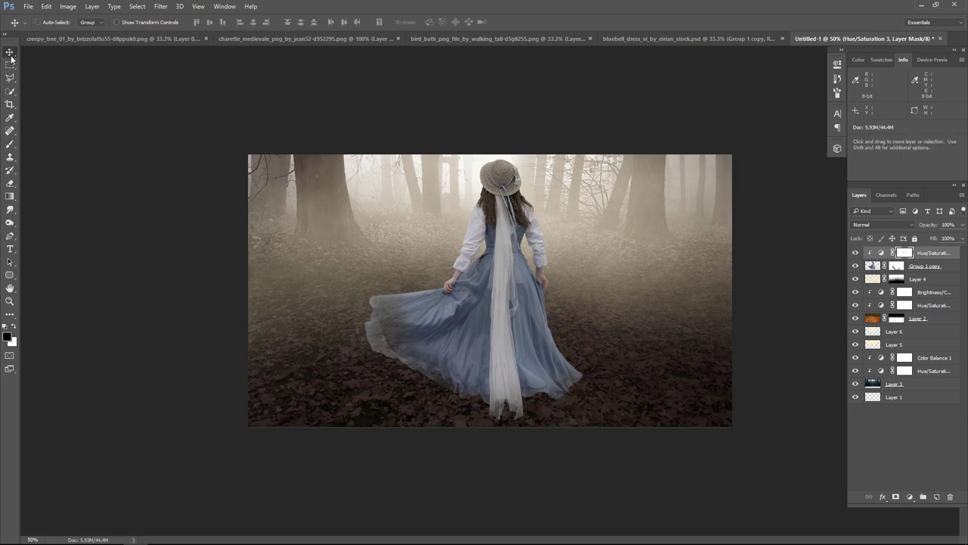
Add a Brightness/Contrast adjustment clipped to the woman, raising contrast to 28
click(910, 497)
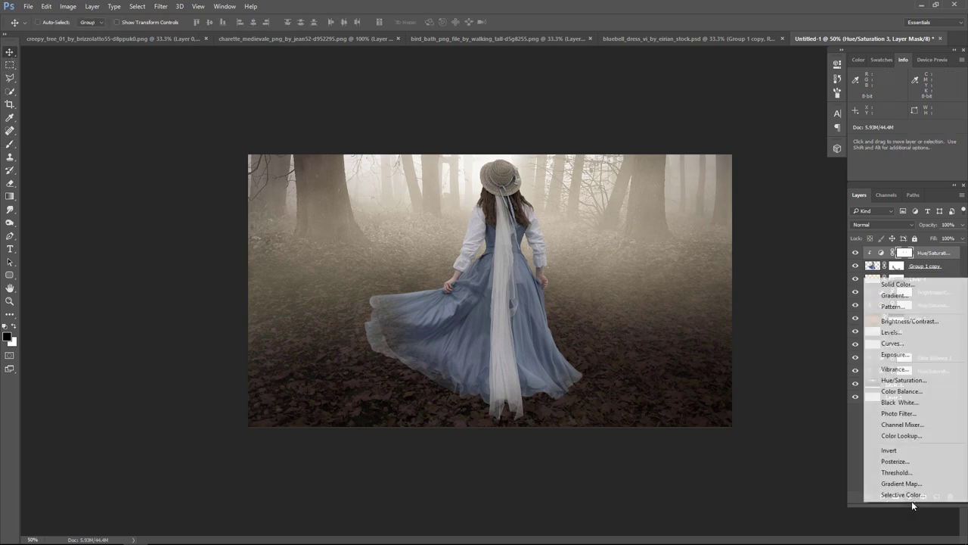
click(907, 327)
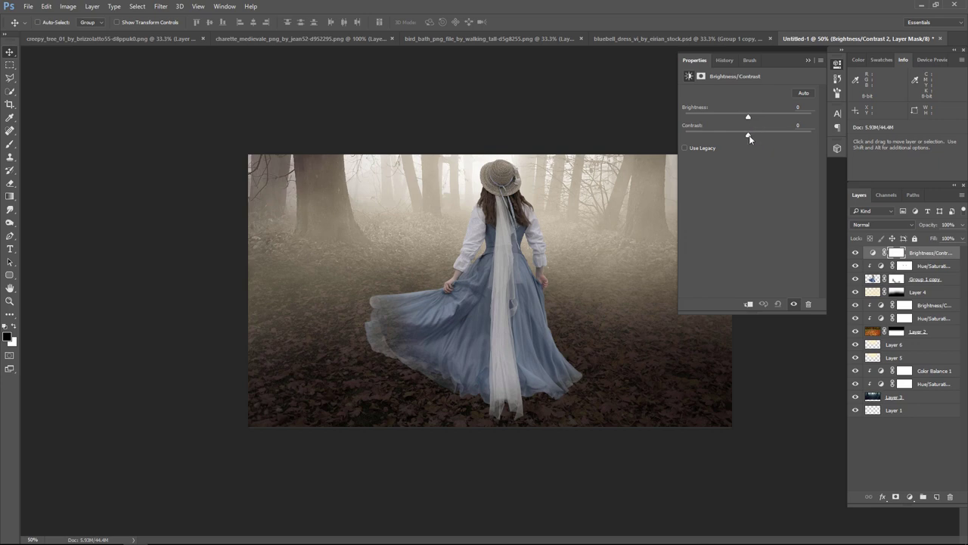
click(749, 304)
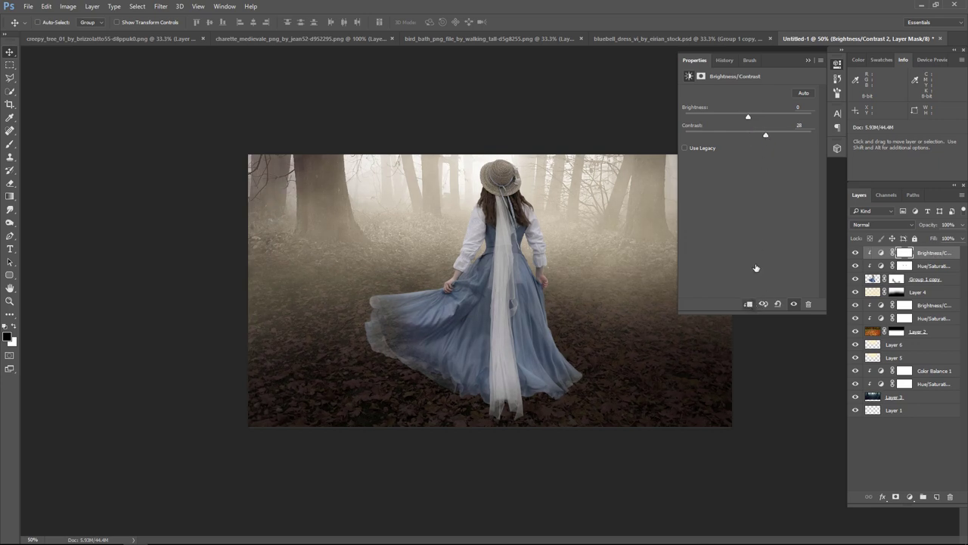
drag(747, 119, 746, 119)
click(809, 60)
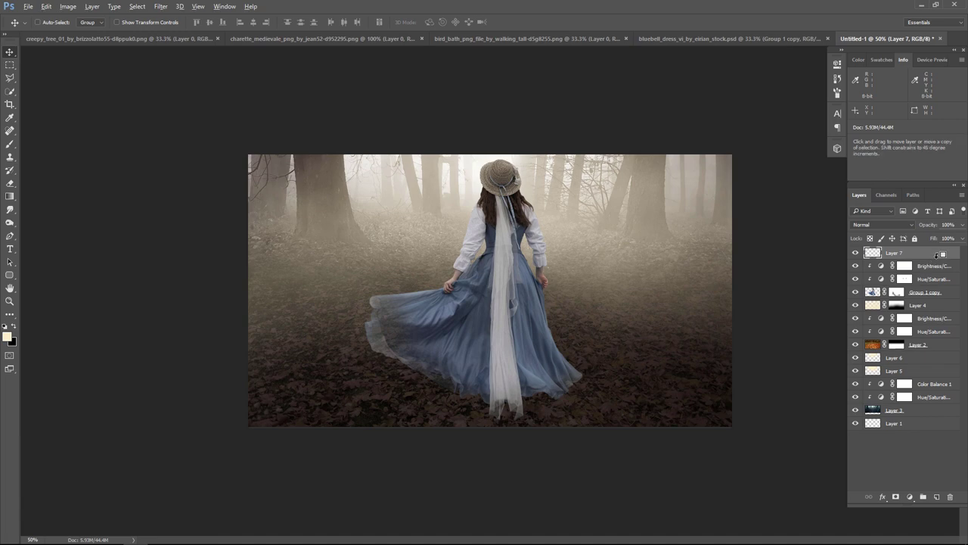
Clip Layer 7 to the woman, set it to Soft Light, and fill it with 50% gray
alt+click(922, 260)
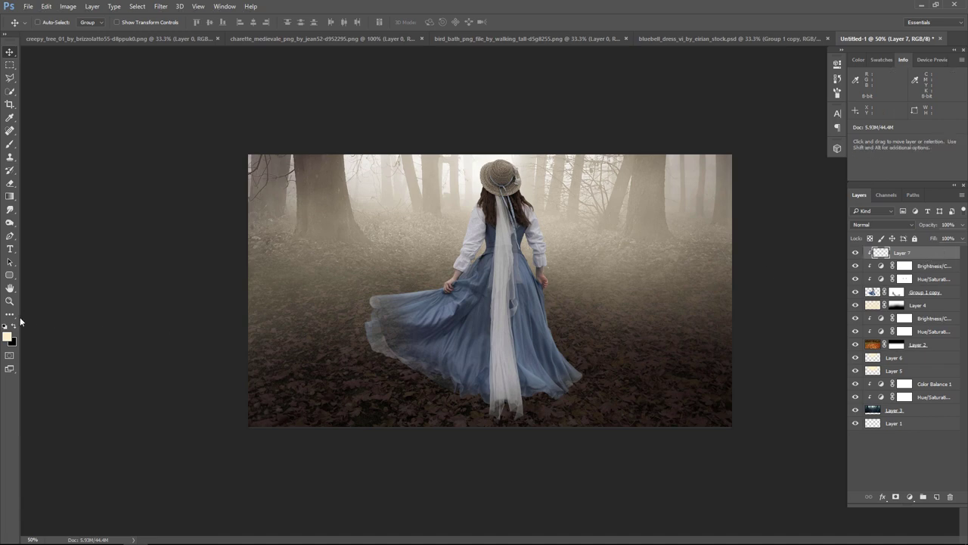
click(881, 225)
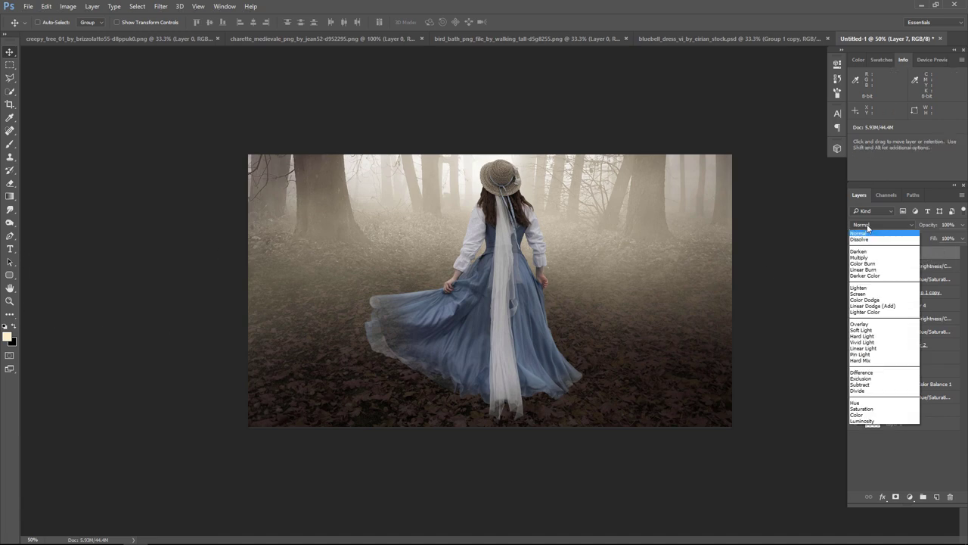
click(870, 335)
click(46, 6)
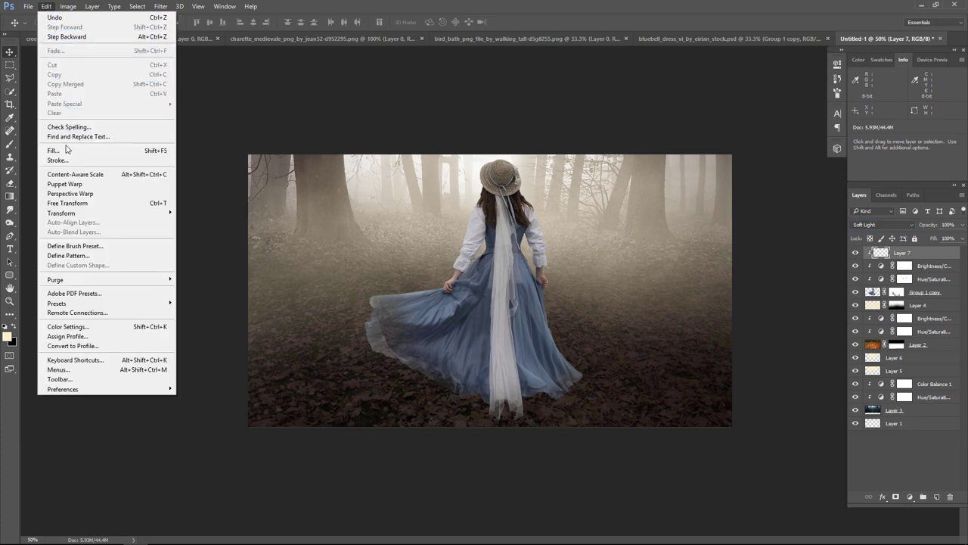
click(65, 150)
click(564, 157)
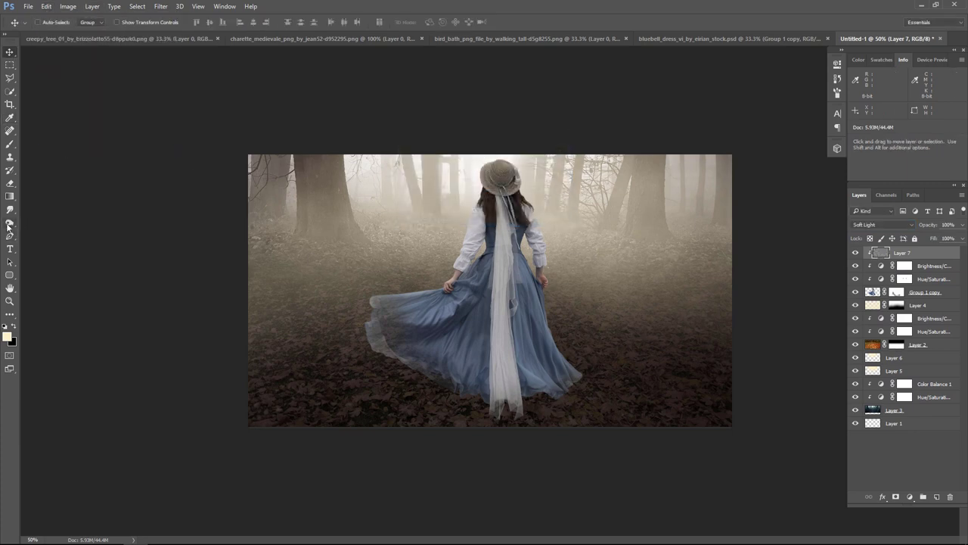
right_click(9, 225)
Dodge the area around the hat, the bodice and the skirt highlights
click(37, 225)
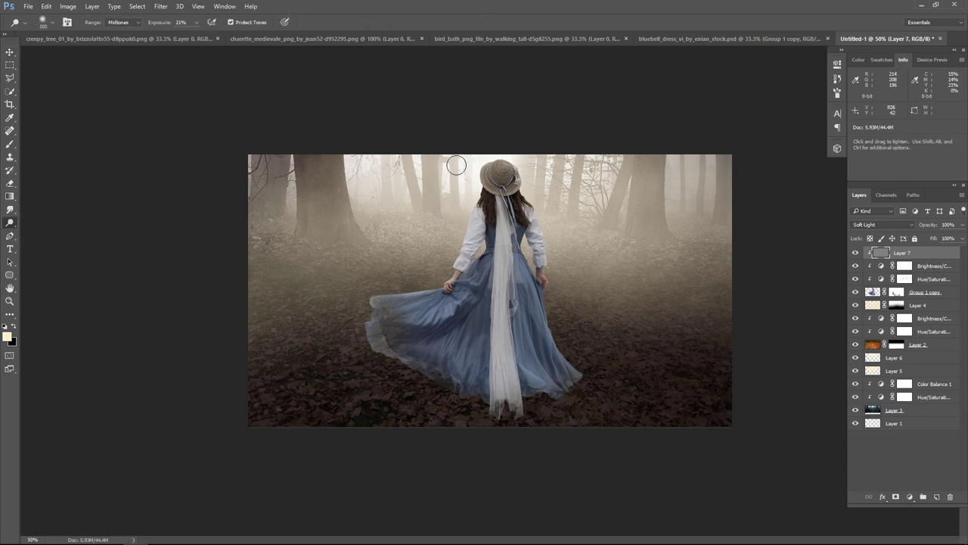
key(bracketright)
key(bracketright)
key(bracketright)
drag(497, 151, 540, 156)
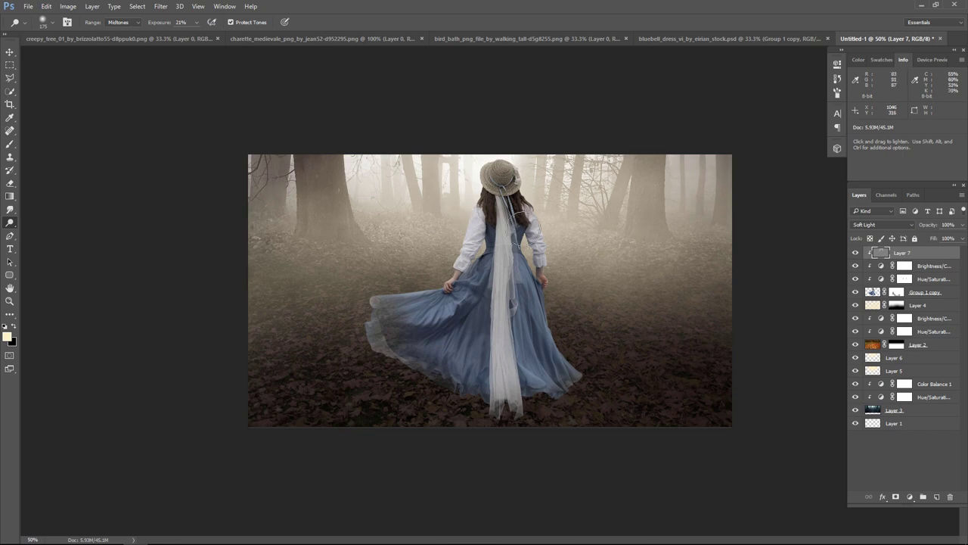
drag(570, 264, 524, 255)
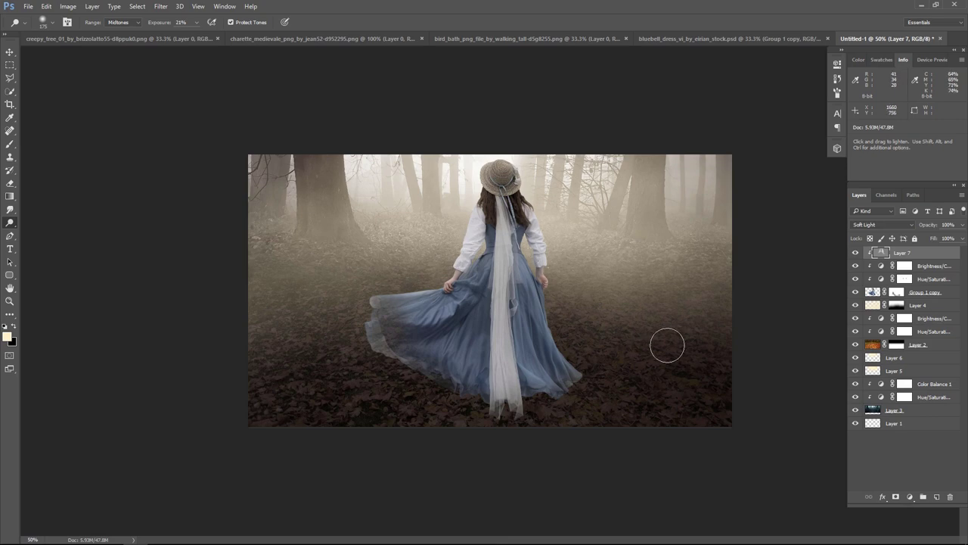
drag(668, 342, 499, 287)
Burn parts of the skirt, veil and lower skirt with an enlarged brush
right_click(10, 223)
click(45, 232)
key(bracketright)
key(bracketright)
drag(472, 305, 565, 380)
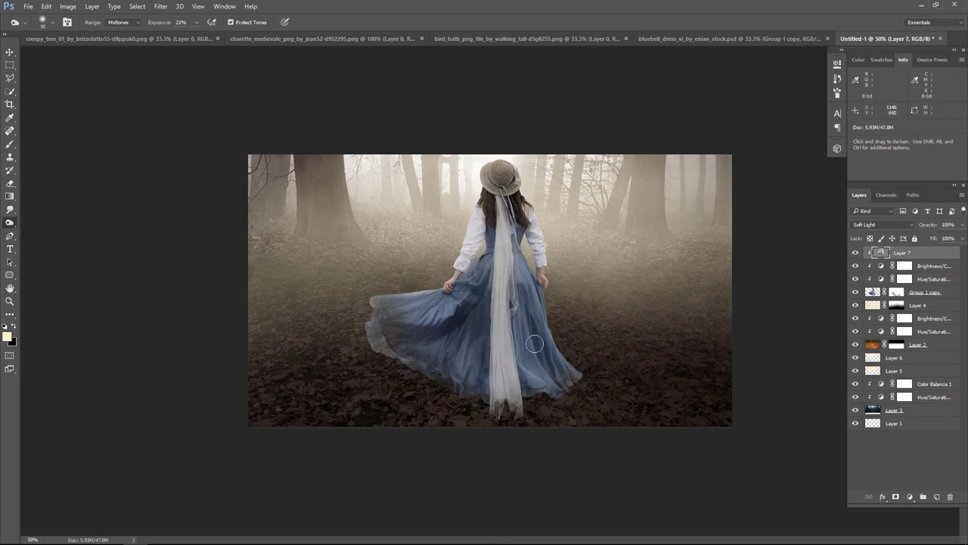
key(bracketright)
key(bracketright)
key(bracketright)
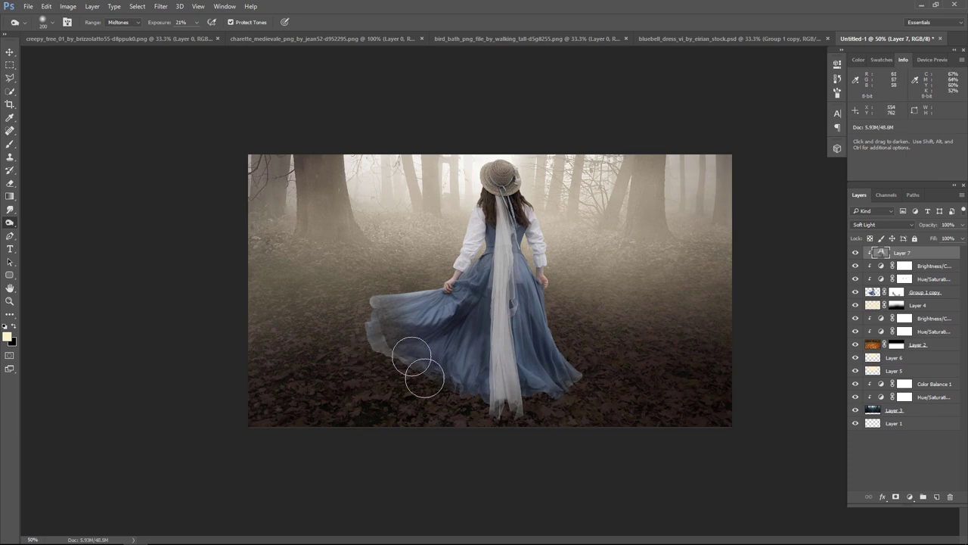
drag(510, 392, 513, 306)
key(bracketleft)
key(bracketleft)
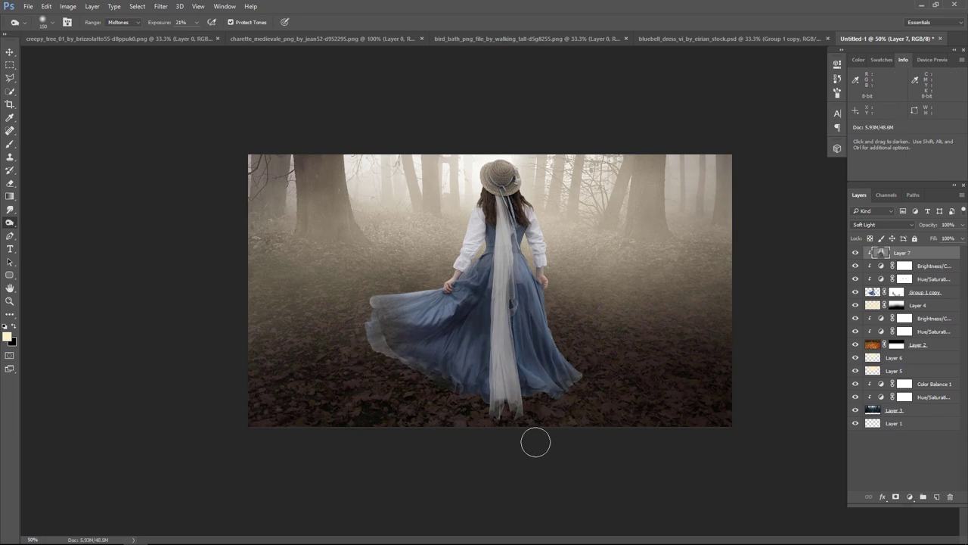
Set Layer 7 to 74% opacity after comparing it on and off, then add a Levels adjustment layer
click(856, 253)
click(856, 253)
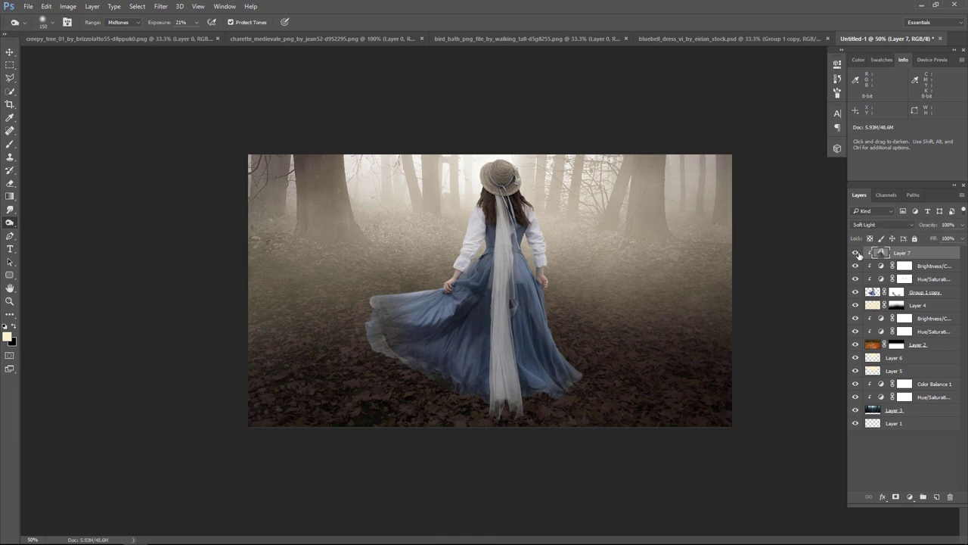
click(962, 226)
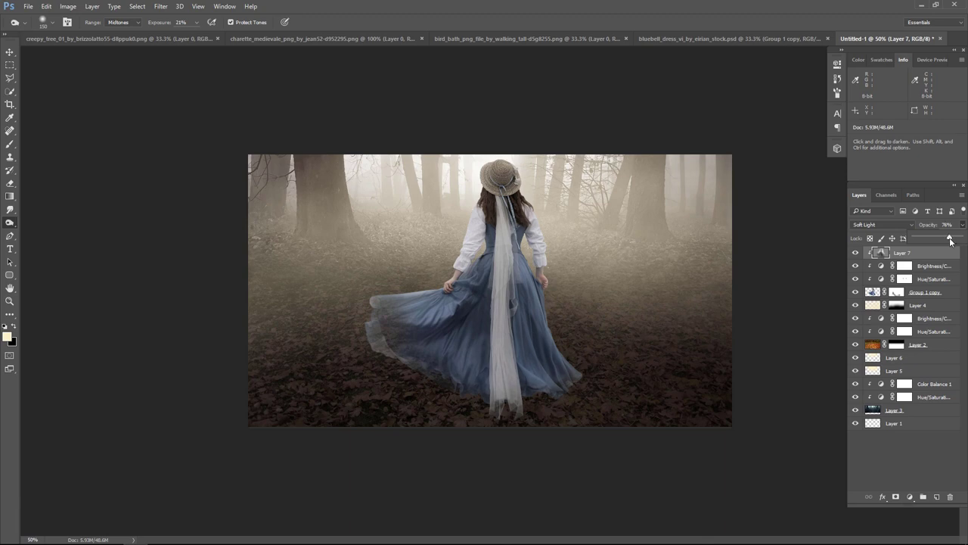
click(855, 252)
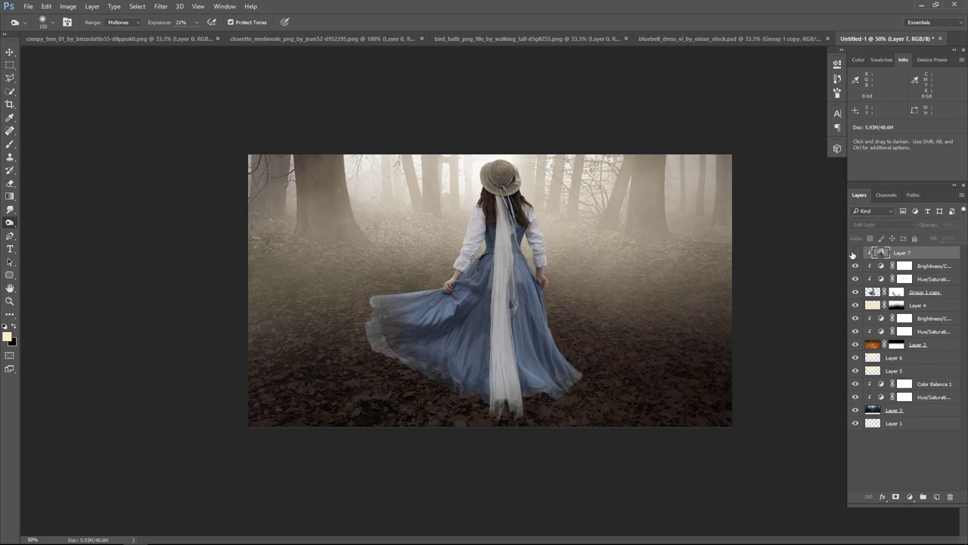
click(854, 253)
click(855, 253)
click(855, 252)
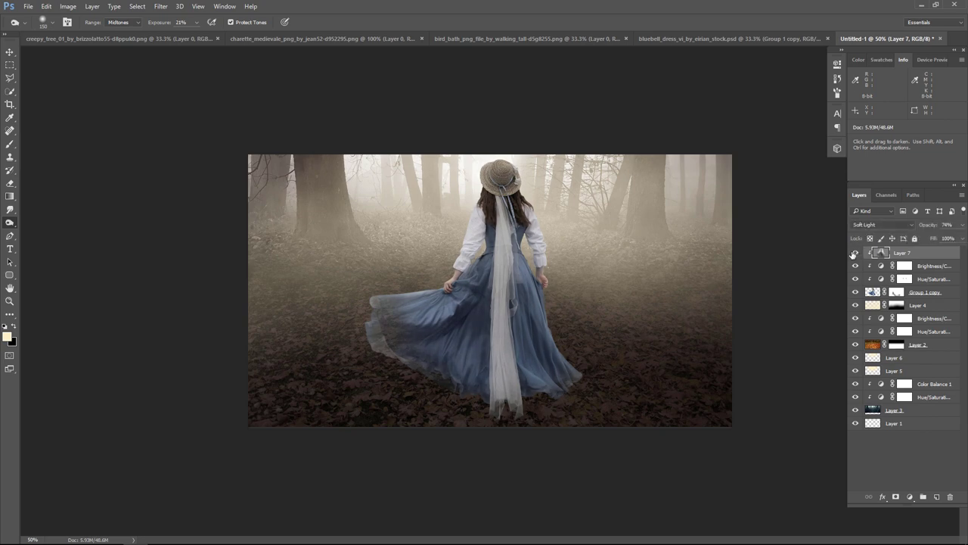
click(855, 252)
click(855, 253)
click(910, 497)
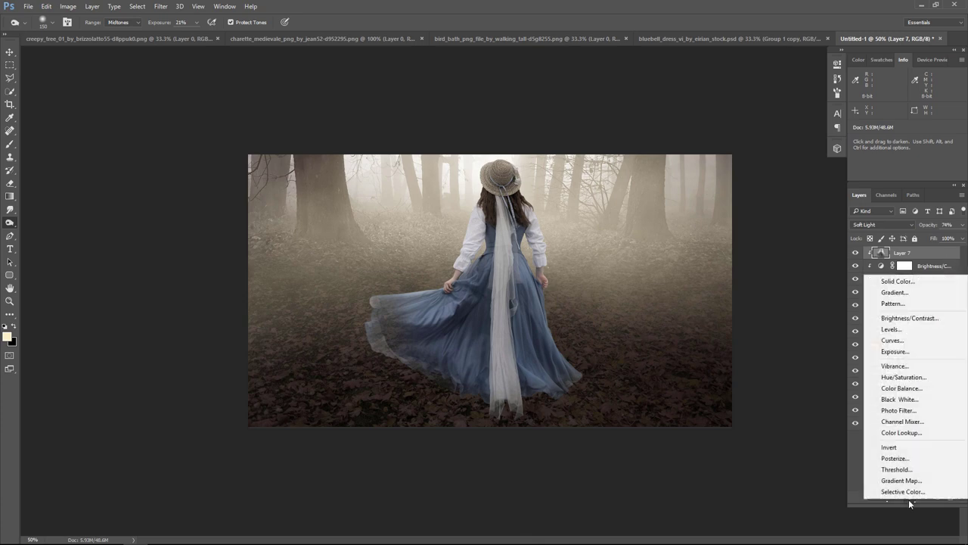
click(912, 327)
Clip Levels 1 to the woman with white input 213 and midtones 0.91, then review Hue/Saturation
click(748, 305)
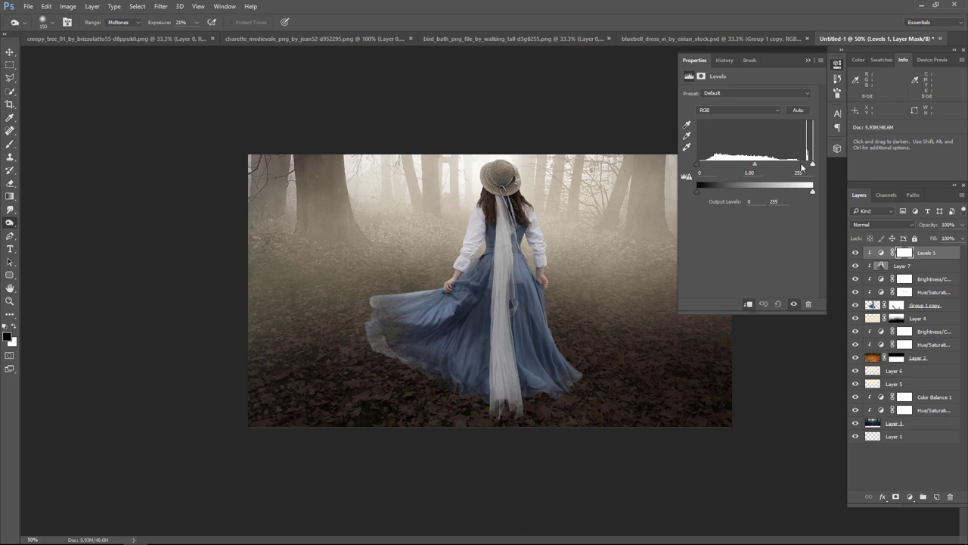
drag(813, 166, 805, 168)
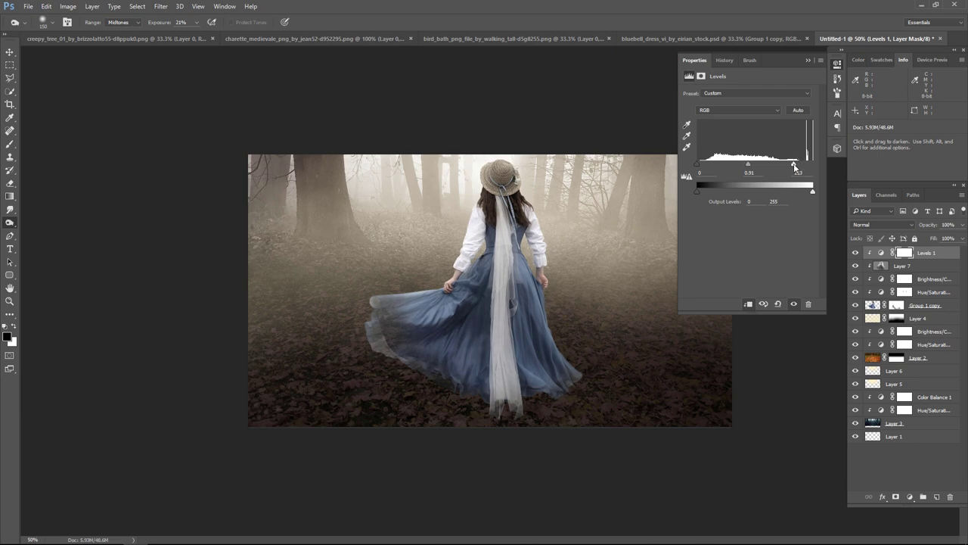
click(807, 62)
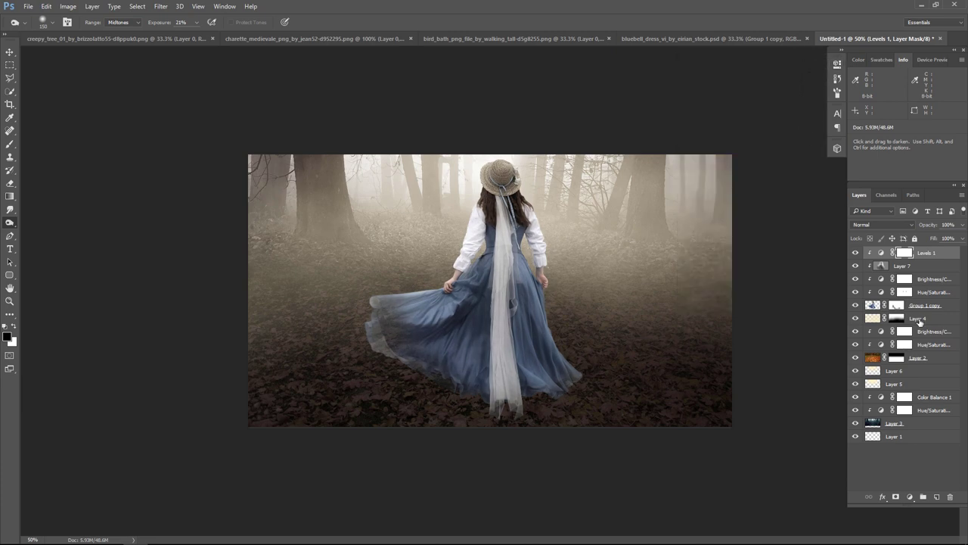
double_click(880, 292)
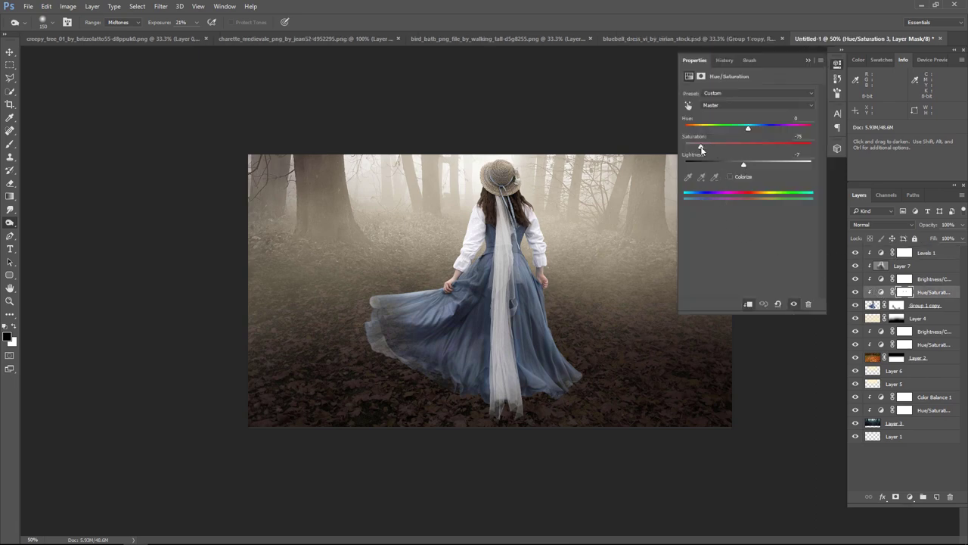
click(808, 60)
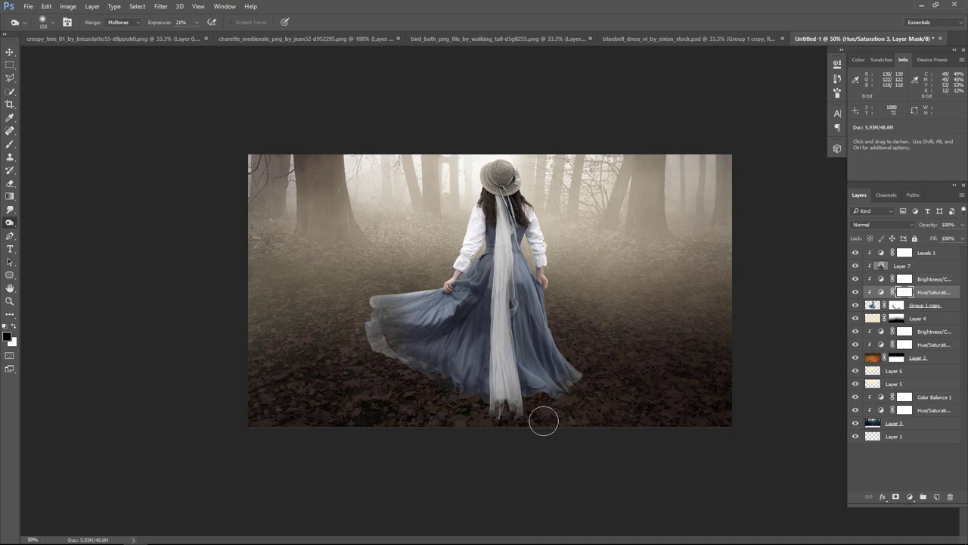
click(927, 254)
Add a new clipped Layer 8, zoom on the hat, and pick a soft round brush with higher opacity
click(935, 496)
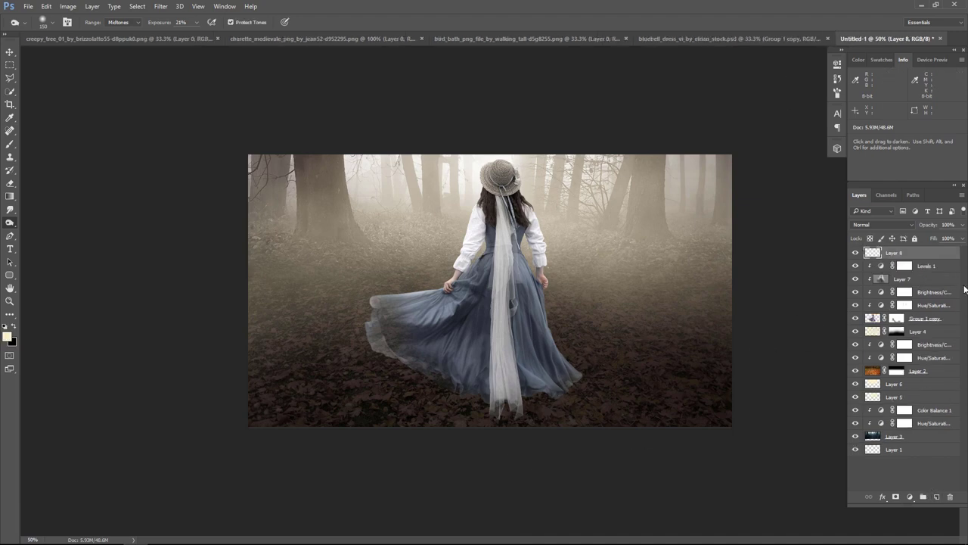
click(10, 300)
drag(510, 177, 545, 235)
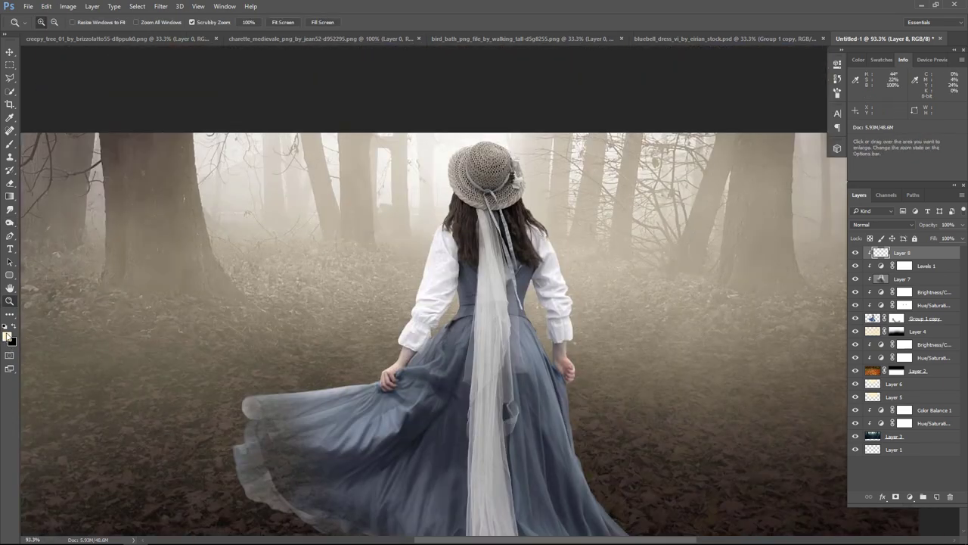
click(12, 146)
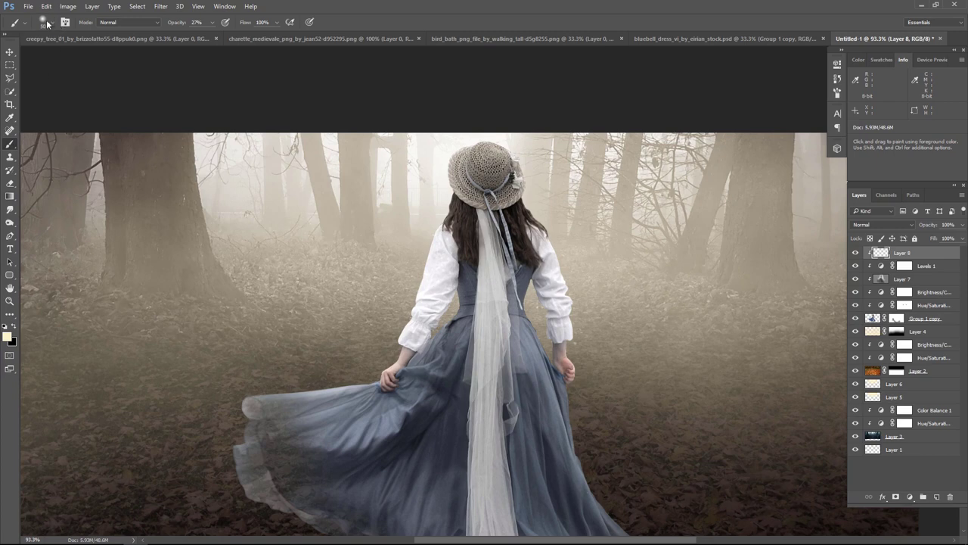
right_click(283, 131)
drag(330, 180, 321, 129)
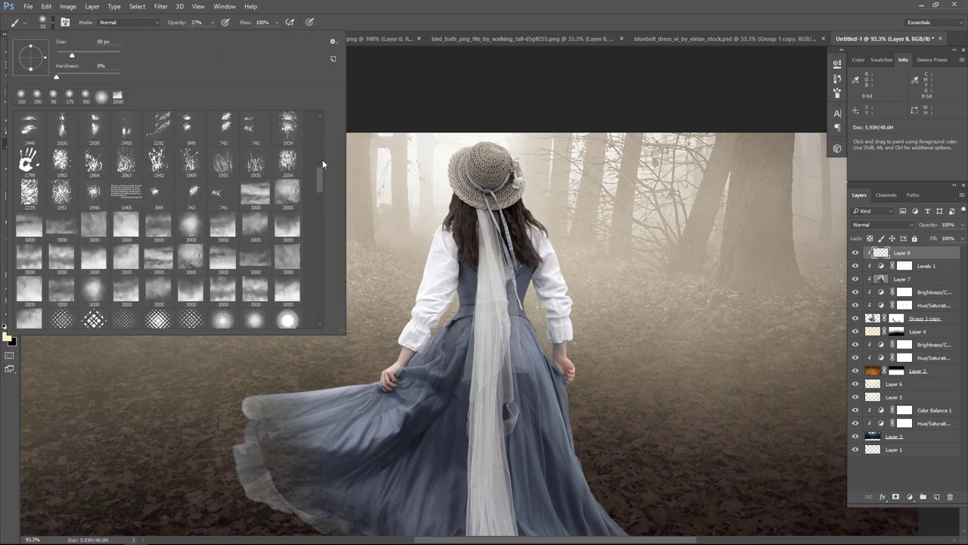
click(62, 127)
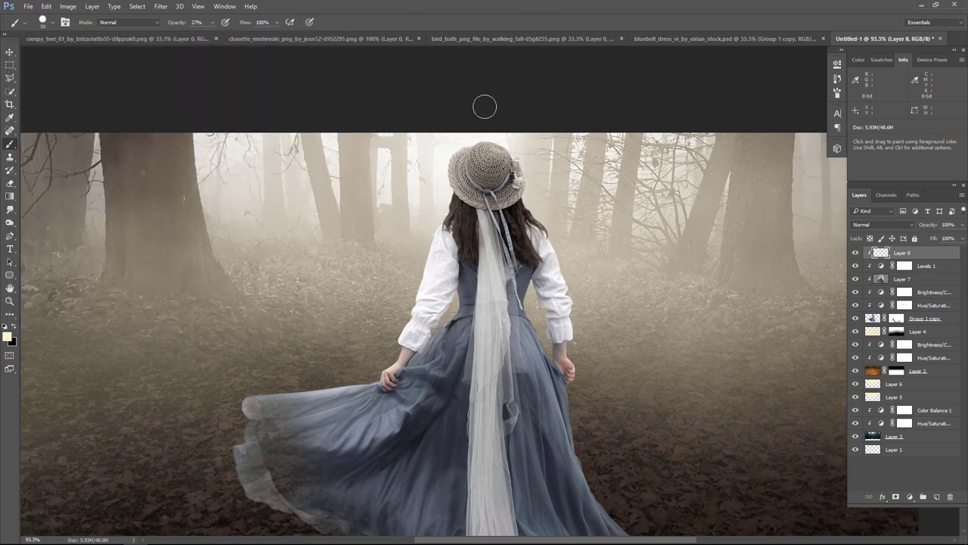
drag(210, 35, 227, 38)
Paint pale rim light along the arm near the hand, the hat's right edge and the hair
key(ctrl+plus)
key(ctrl+plus)
key(ctrl+plus)
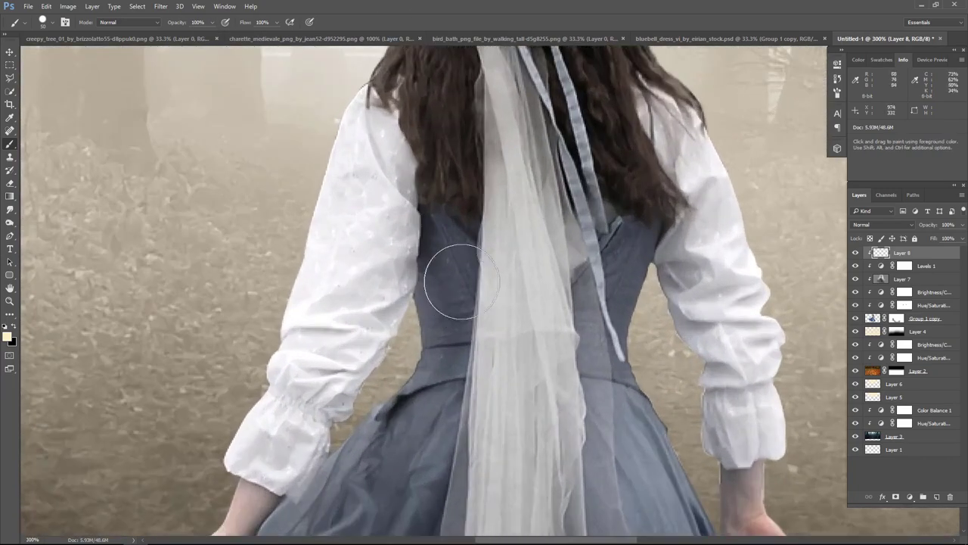
mouse_move(448, 281)
mouse_down()
mouse_move(544, 199)
mouse_move(620, 162)
mouse_up()
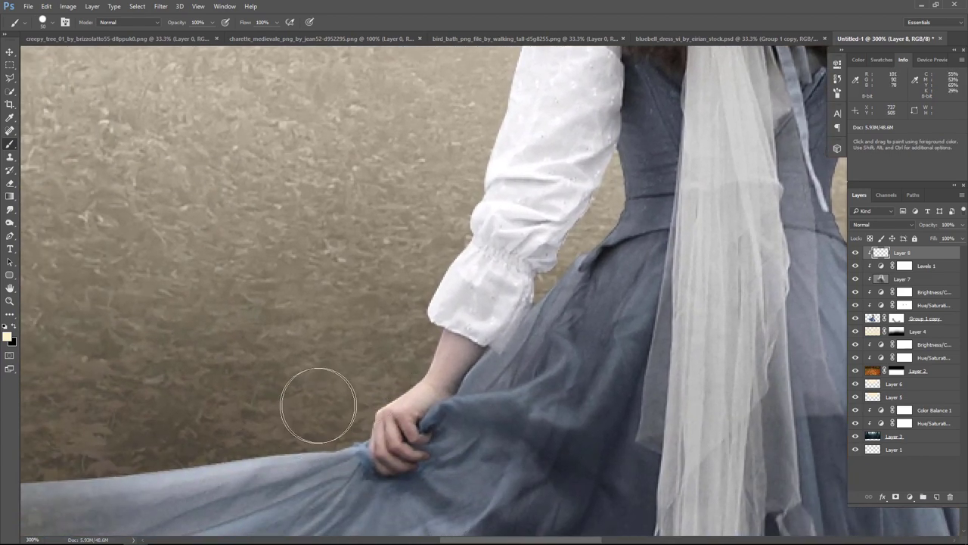
drag(361, 430, 428, 324)
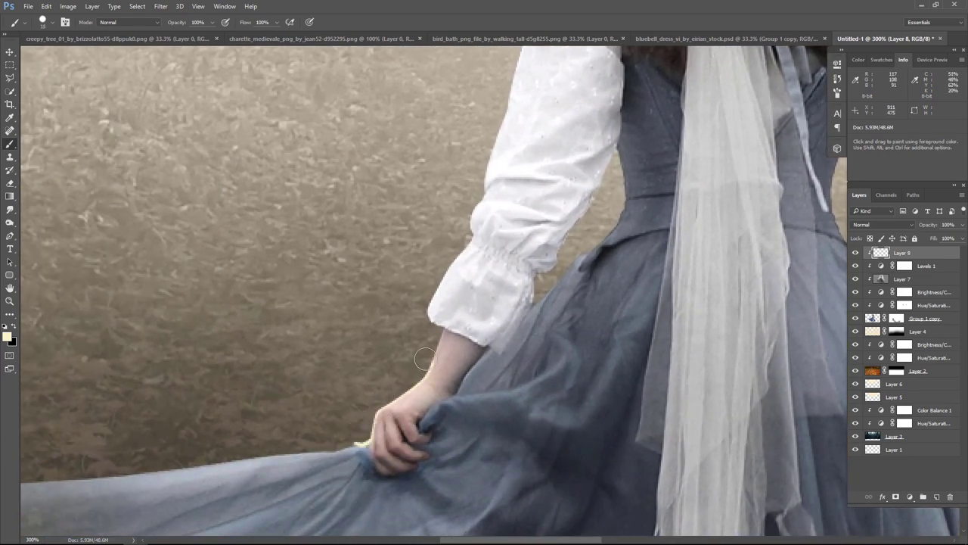
scroll(435, 318, up, 2)
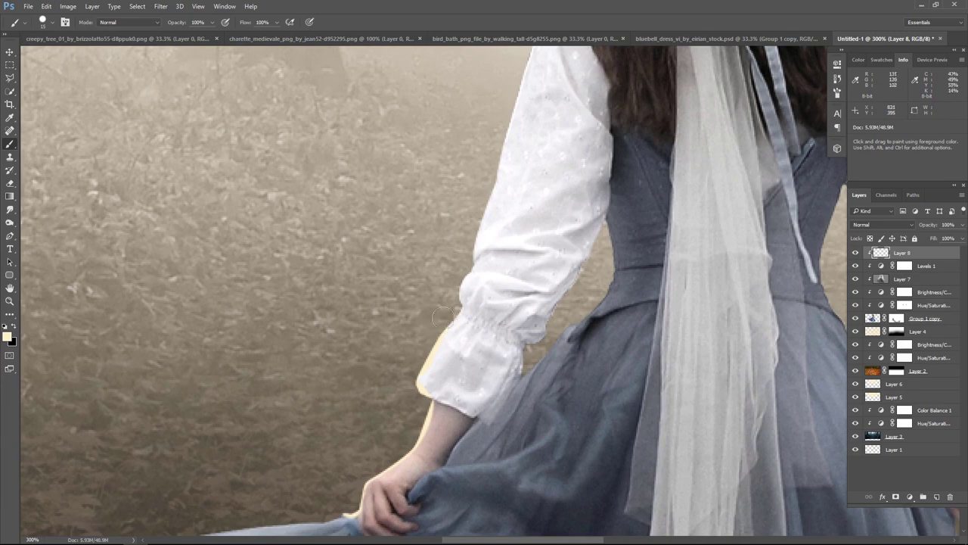
drag(500, 144, 492, 292)
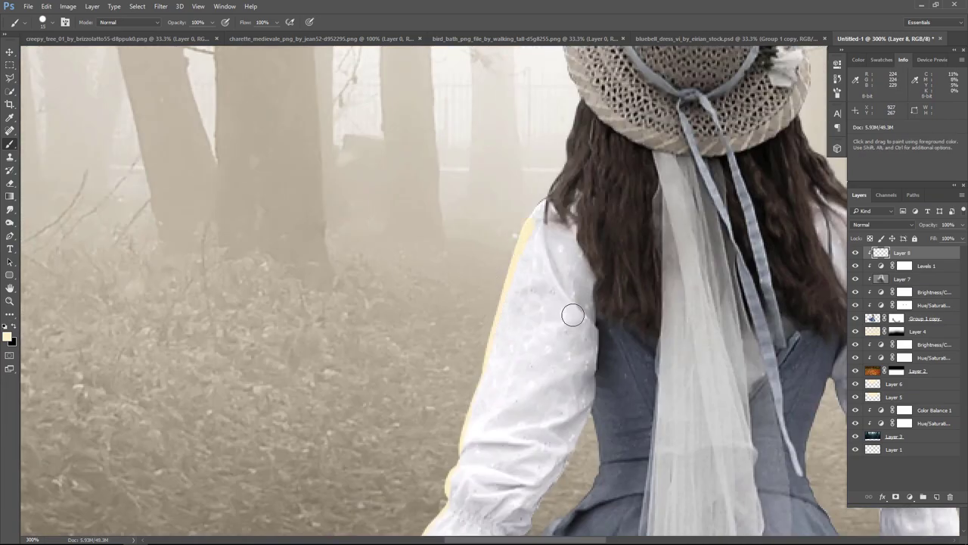
scroll(464, 229, up, 3)
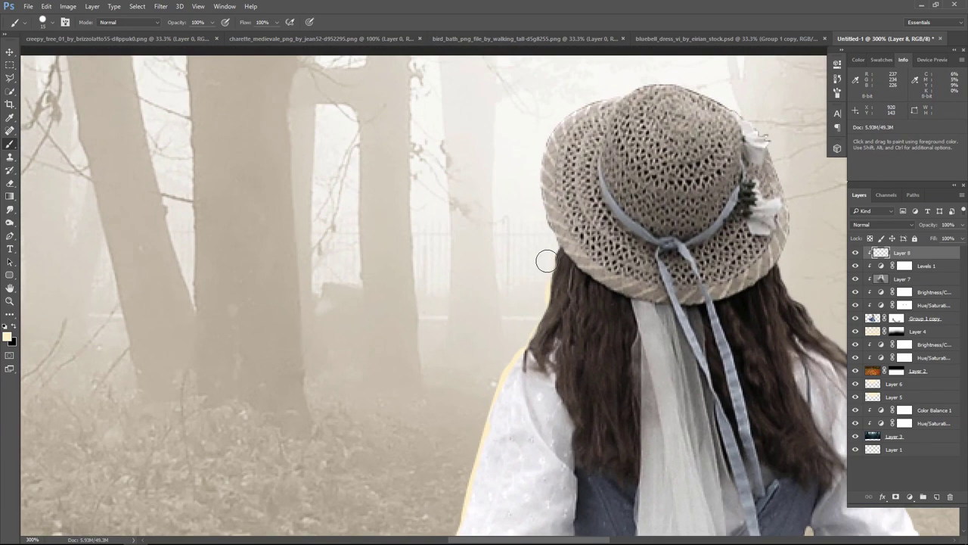
scroll(532, 321, up, 3)
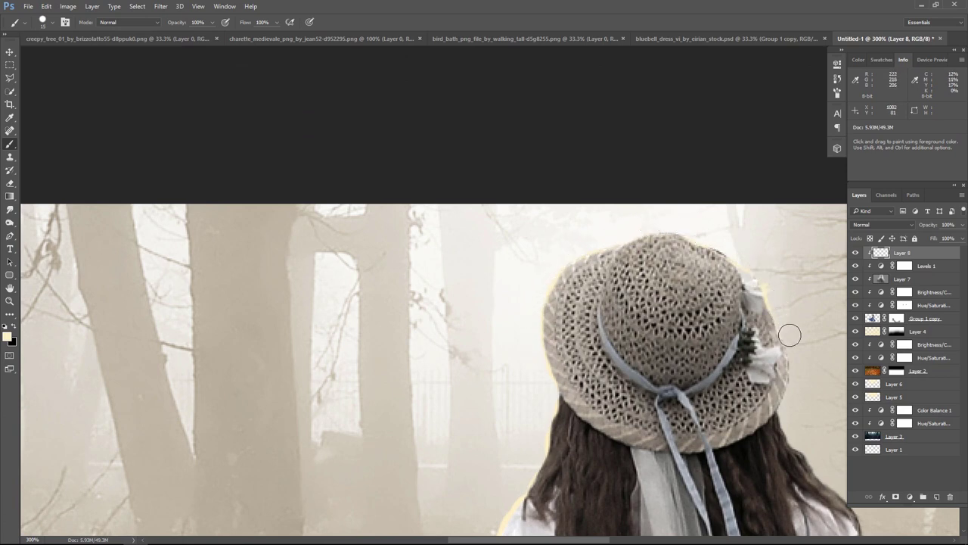
mouse_move(624, 232)
mouse_down()
mouse_move(796, 387)
mouse_move(515, 295)
mouse_move(604, 445)
mouse_up()
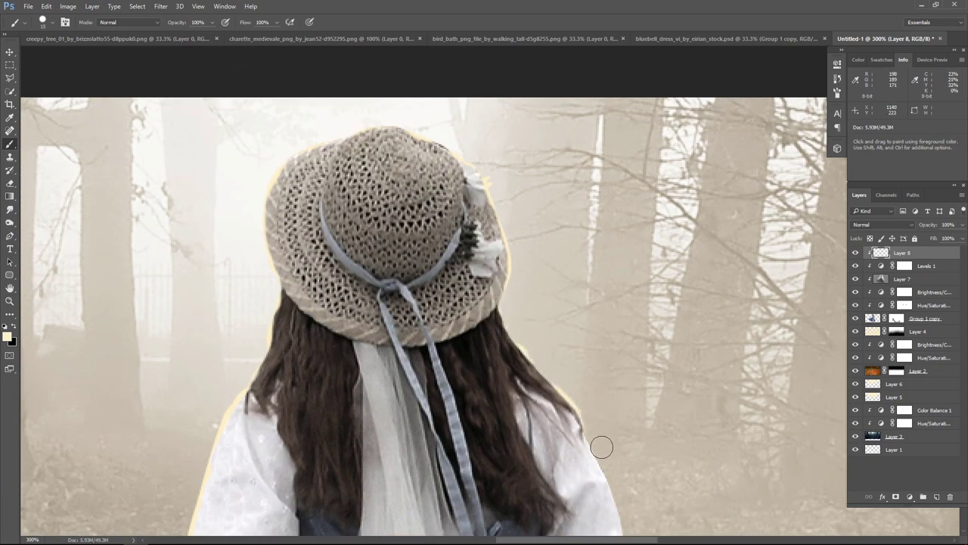
drag(627, 504, 580, 209)
Continue the rim light down the sleeves, cuff, forearms and dress edges
mouse_move(588, 337)
mouse_down()
mouse_move(605, 396)
mouse_move(597, 461)
mouse_move(551, 247)
mouse_up()
drag(516, 130, 525, 173)
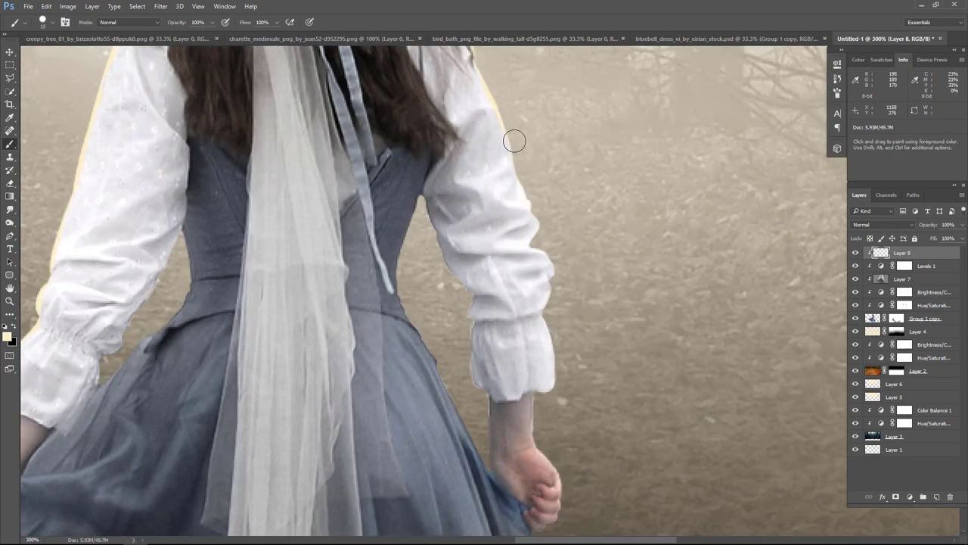
drag(514, 141, 563, 361)
mouse_move(537, 395)
mouse_down()
mouse_move(532, 217)
mouse_move(553, 292)
mouse_up()
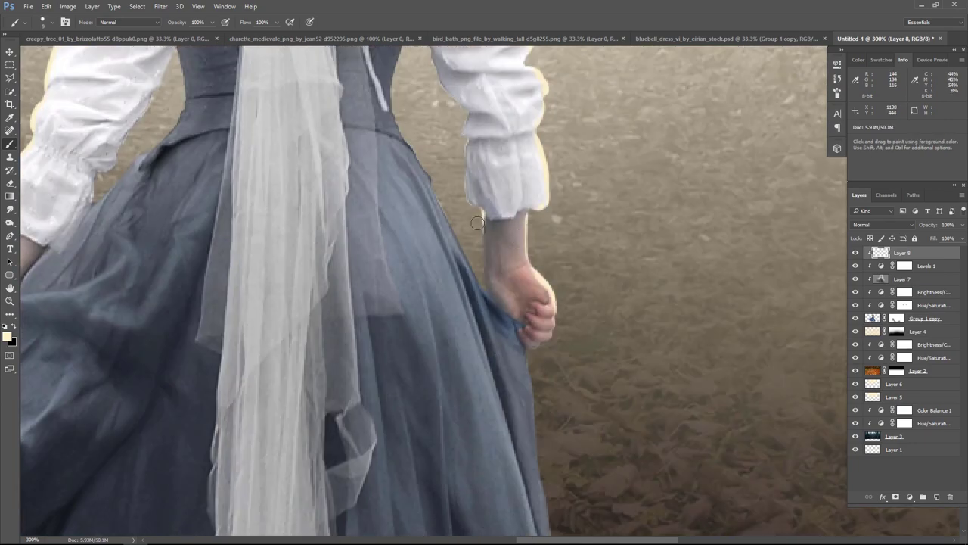
mouse_move(478, 223)
mouse_down()
mouse_move(483, 286)
mouse_move(442, 196)
mouse_up()
mouse_move(402, 123)
mouse_down()
mouse_move(399, 49)
mouse_move(444, 200)
mouse_up()
mouse_move(450, 274)
mouse_down()
mouse_move(465, 183)
mouse_move(523, 316)
mouse_move(530, 373)
mouse_up()
mouse_move(234, 229)
mouse_down()
mouse_move(401, 260)
mouse_move(387, 342)
mouse_move(328, 384)
mouse_up()
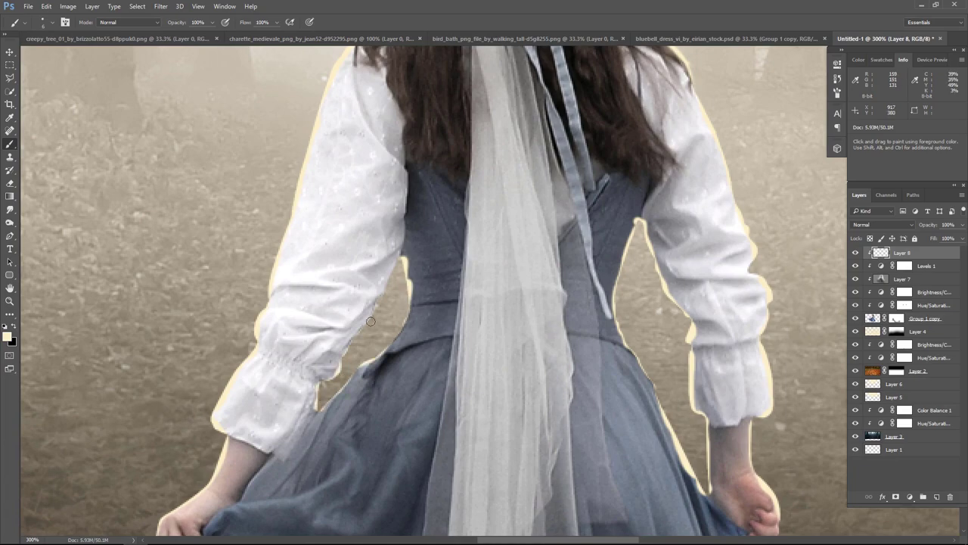
key(ctrl+minus)
key(ctrl+minus)
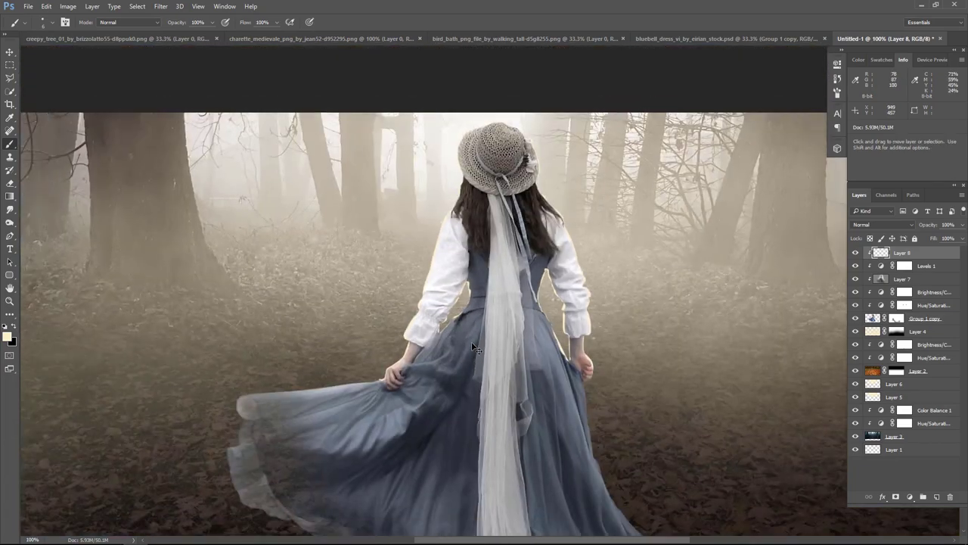
key(ctrl+minus)
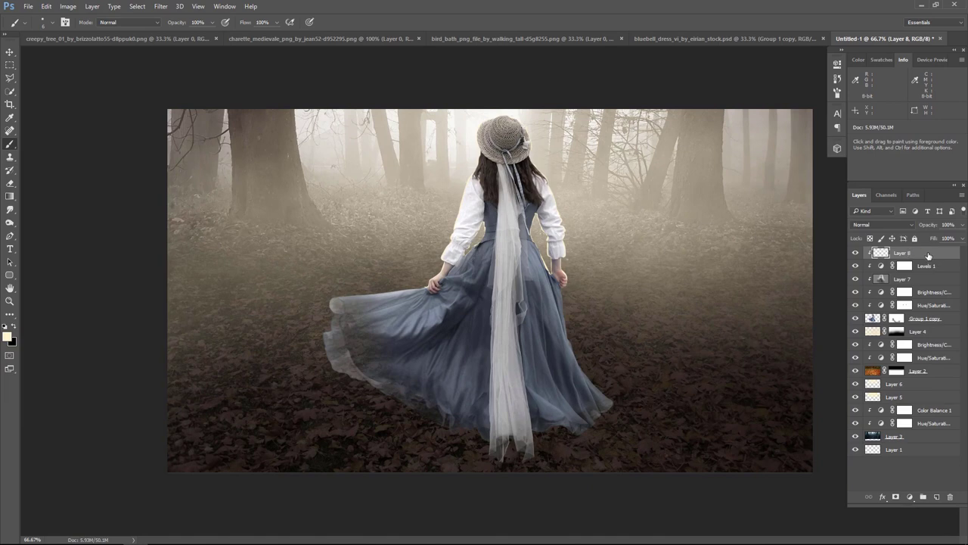
Set the Layer 8 rim light to Screen and place a duplicate beneath it
click(886, 225)
click(881, 304)
key(ctrl+j)
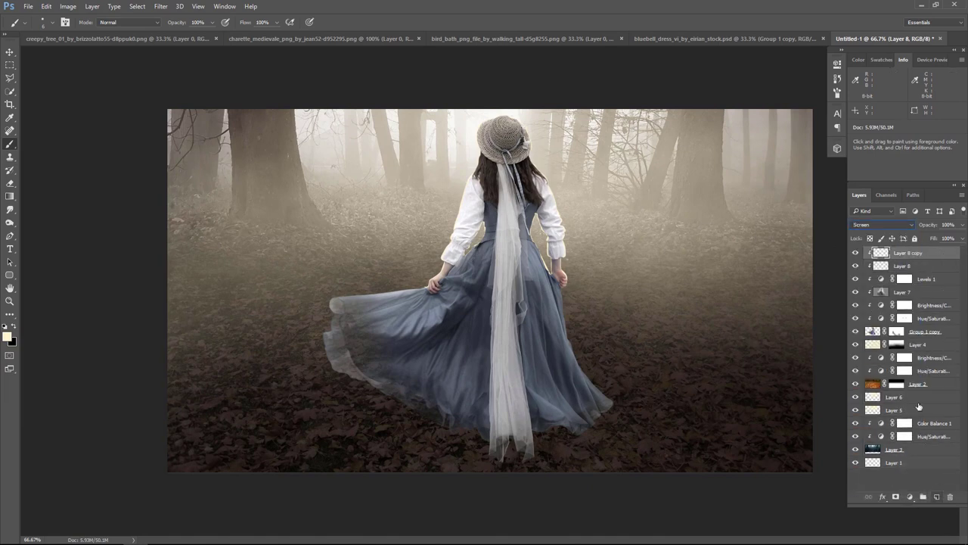
drag(942, 257, 914, 274)
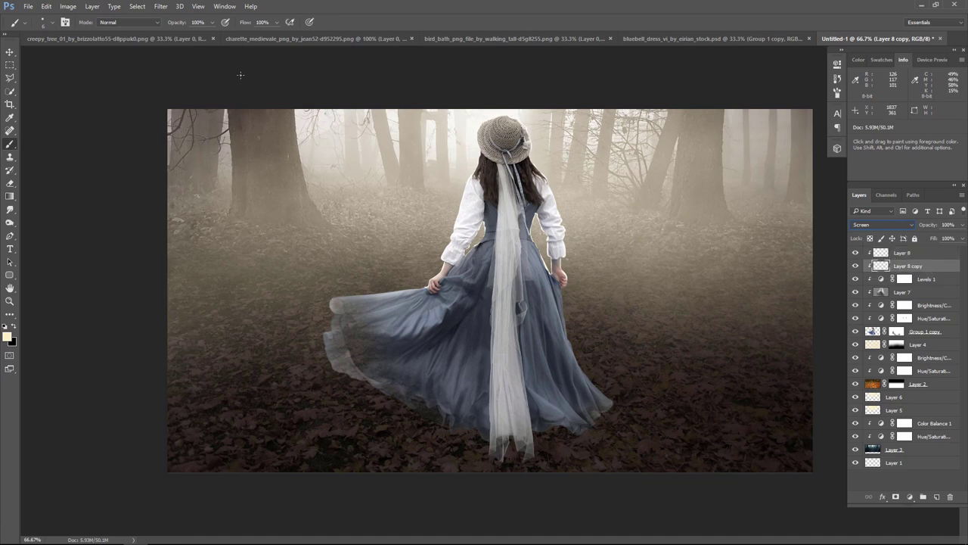
Gaussian-blur the rim light copy and lower its opacity to about 38%
click(159, 7)
mouse_move(166, 117)
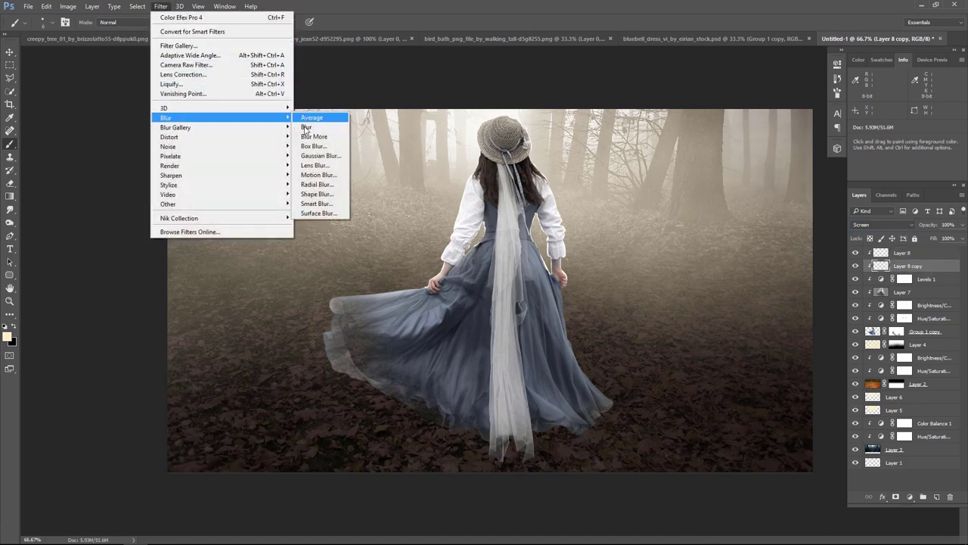
click(307, 156)
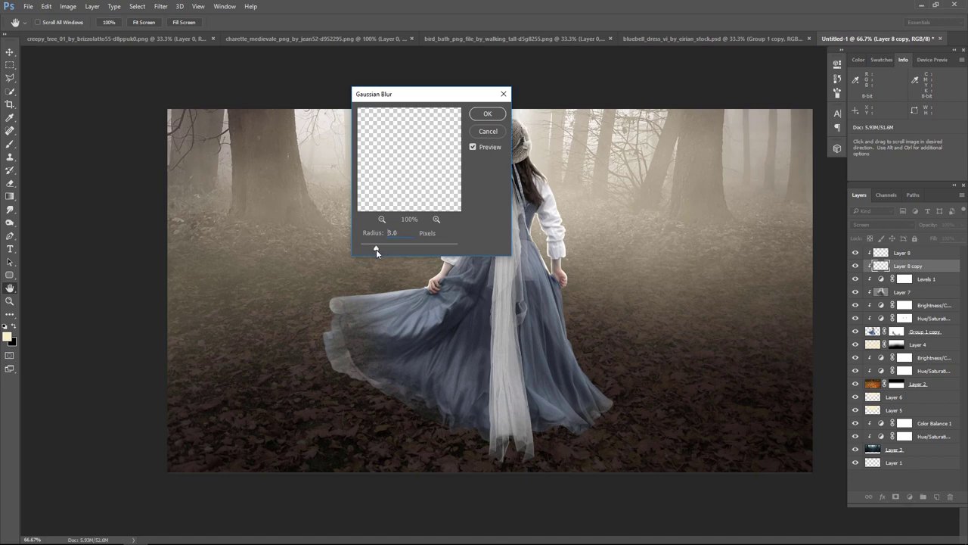
click(487, 114)
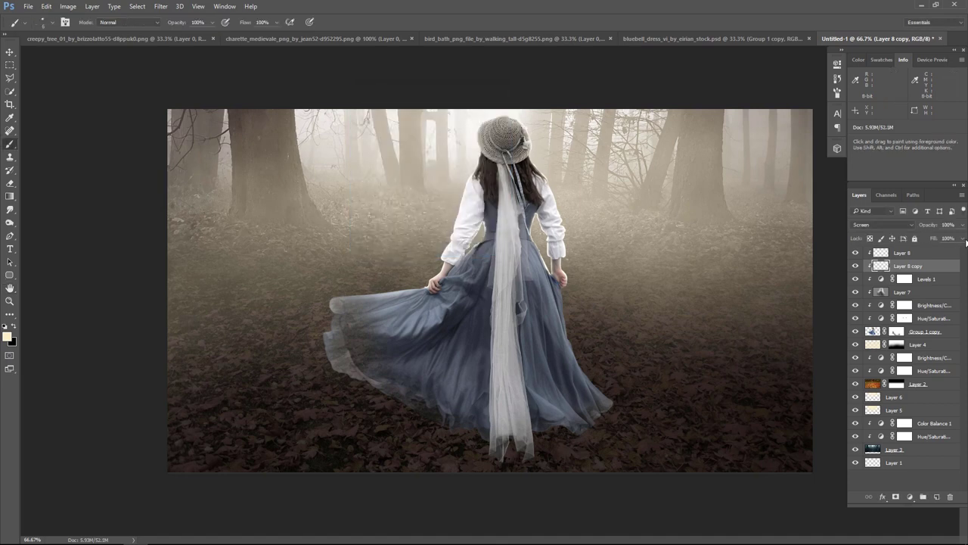
click(963, 225)
drag(935, 240, 933, 240)
Lower Layer 8's opacity to 35%, then toggle the blurred copy to compare the glow
click(935, 256)
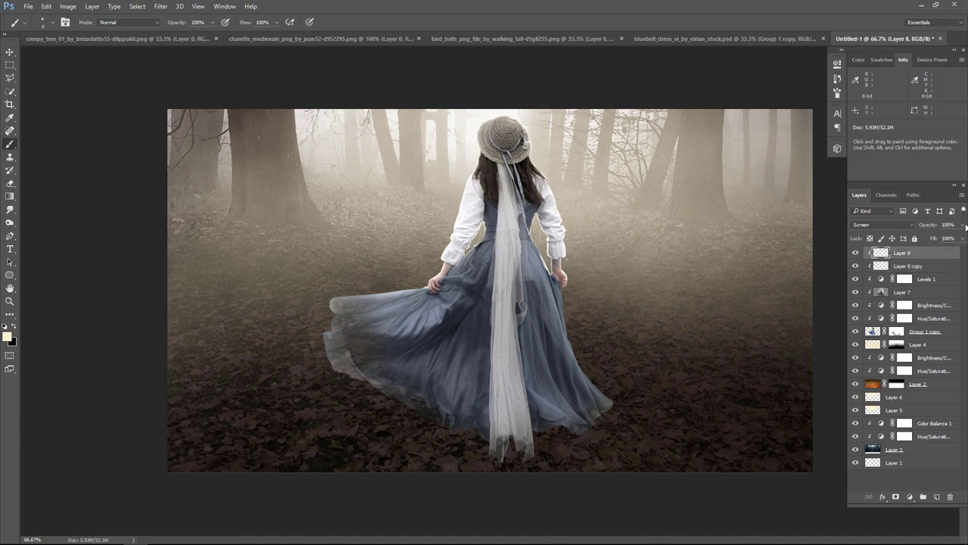
click(963, 225)
drag(929, 239, 924, 239)
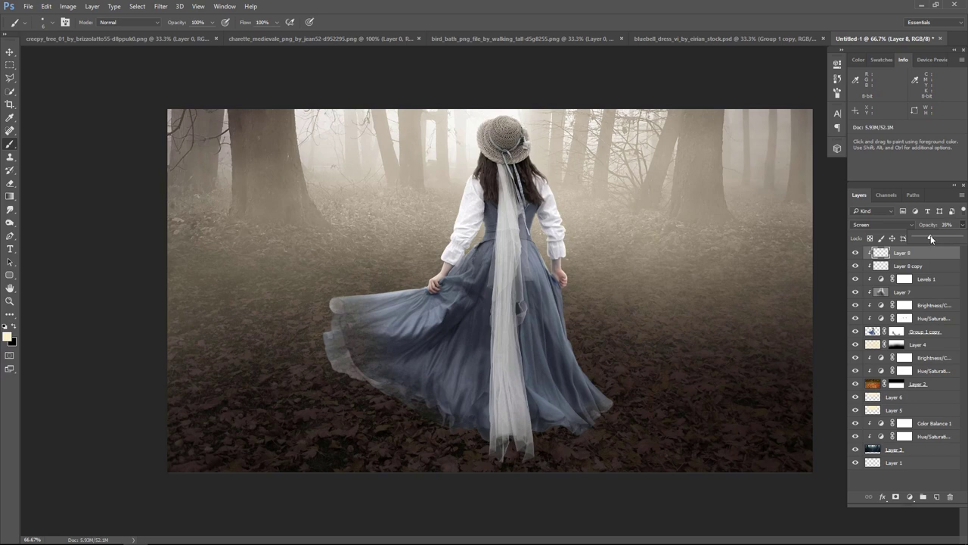
click(855, 254)
click(856, 266)
Apply a second Gaussian blur to the copy and check it by toggling its visibility
click(880, 266)
click(160, 6)
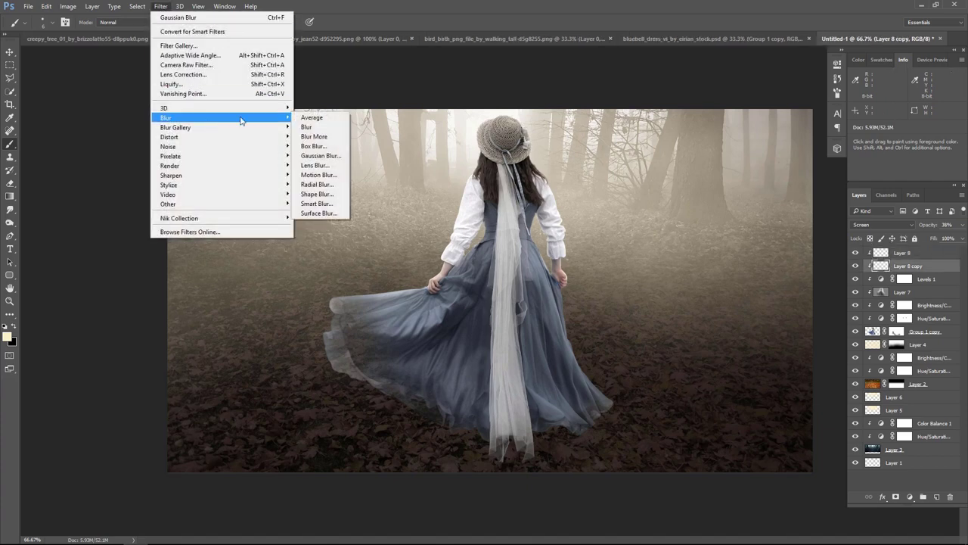
click(321, 155)
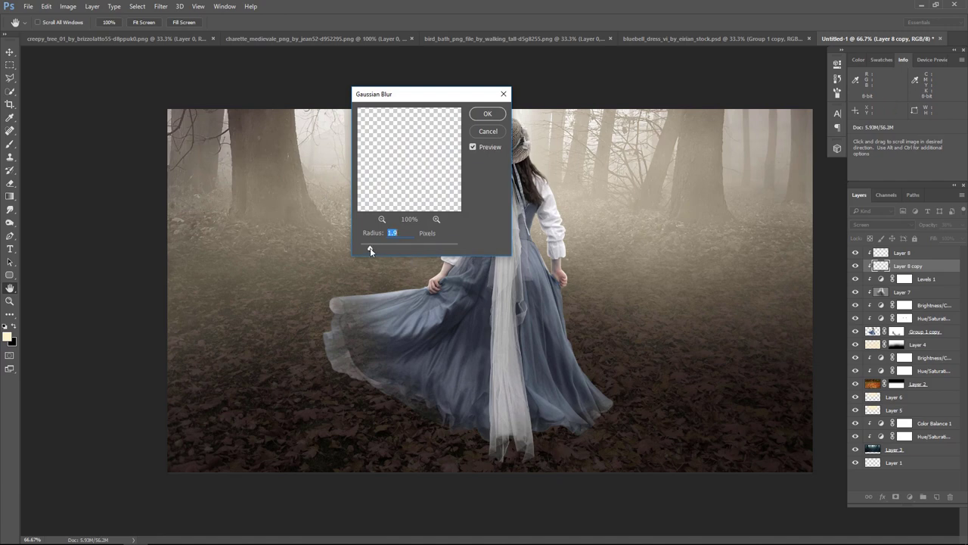
click(497, 118)
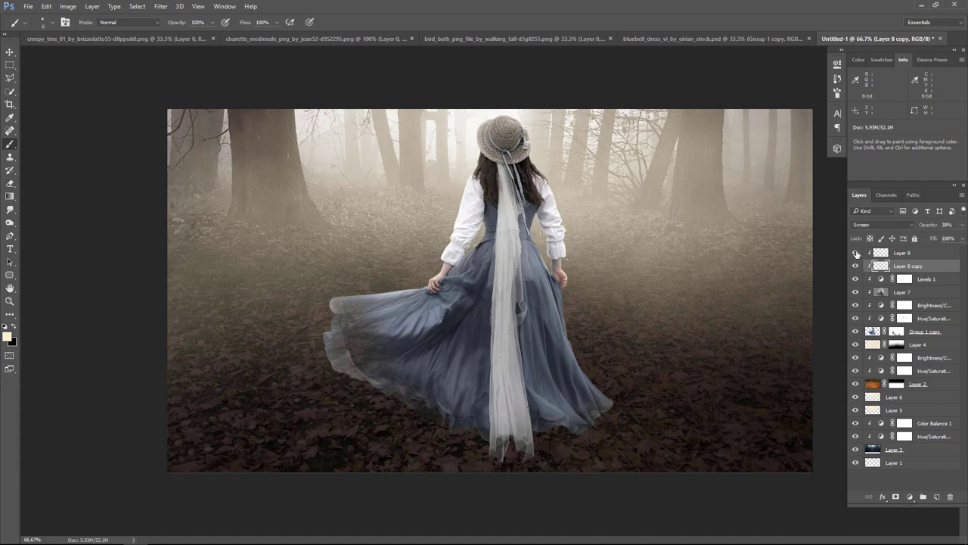
click(856, 266)
click(857, 267)
click(856, 252)
Close the bluebell dress source image without saving
click(934, 257)
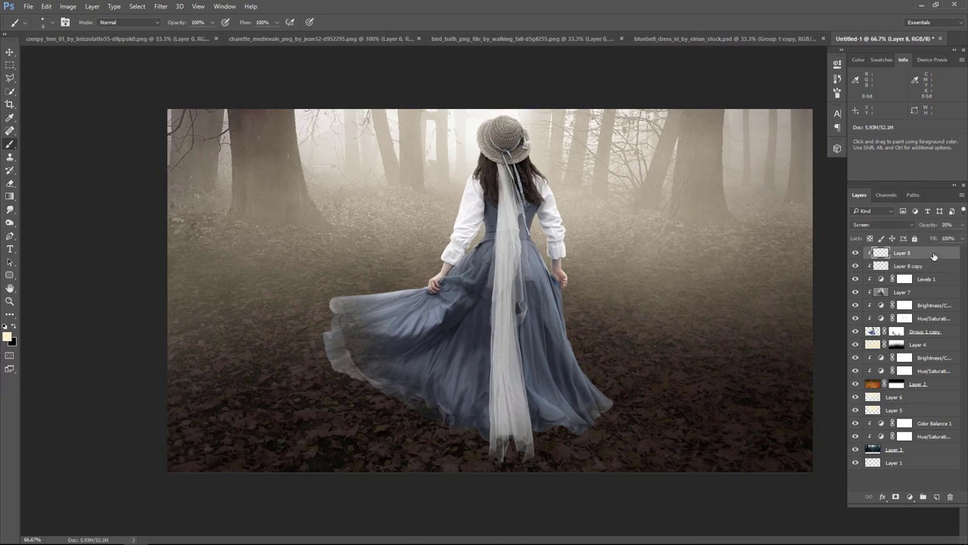
click(779, 39)
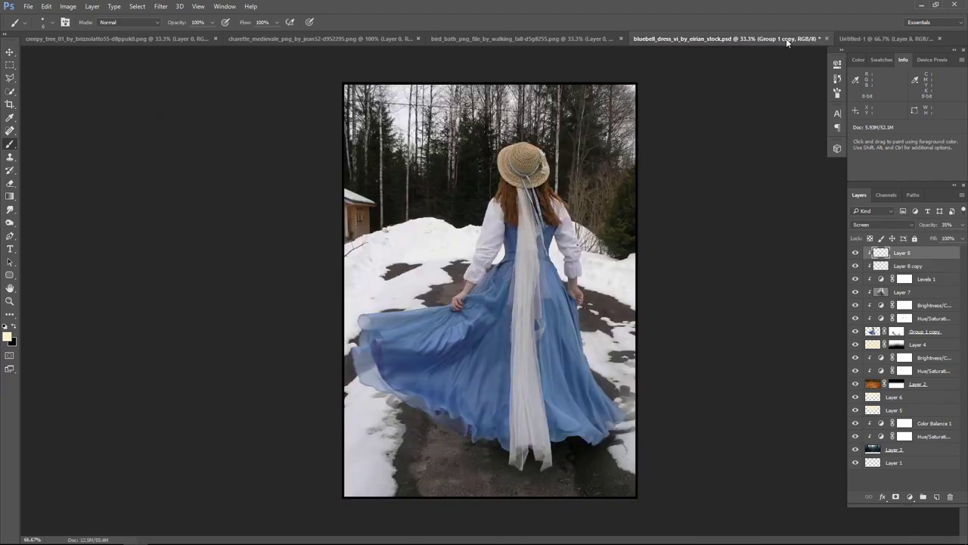
click(827, 39)
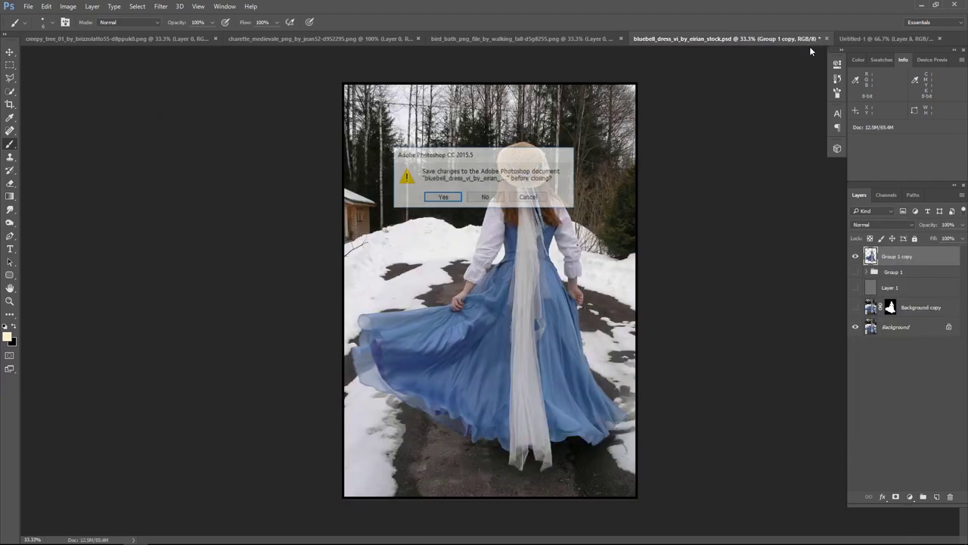
click(485, 197)
Drag the bird bath from its own image into the Untitled-1 composite
click(584, 39)
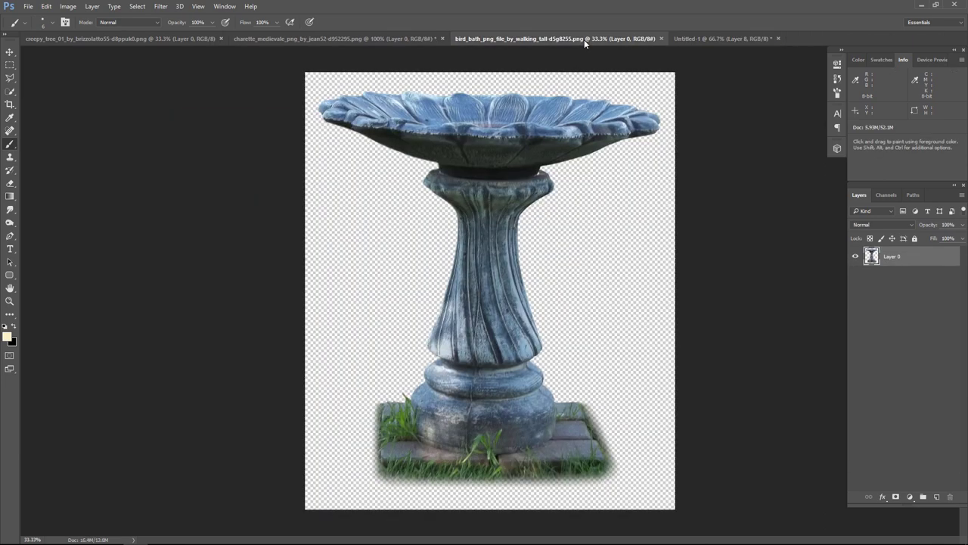
click(10, 52)
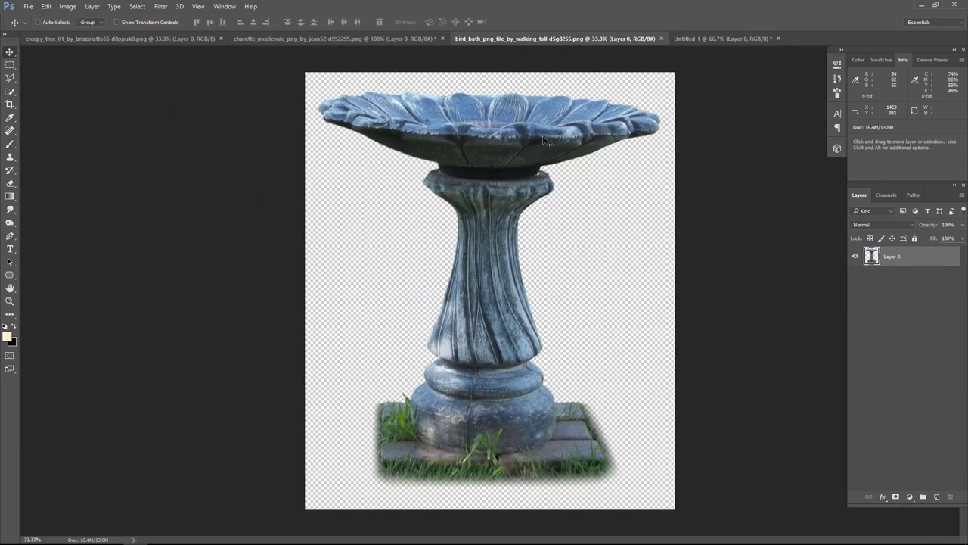
mouse_move(543, 144)
mouse_down()
mouse_move(580, 128)
mouse_move(550, 197)
mouse_move(439, 209)
mouse_up()
Scale the bird bath to about 21% and set it on the ground at left
key(ctrl+t)
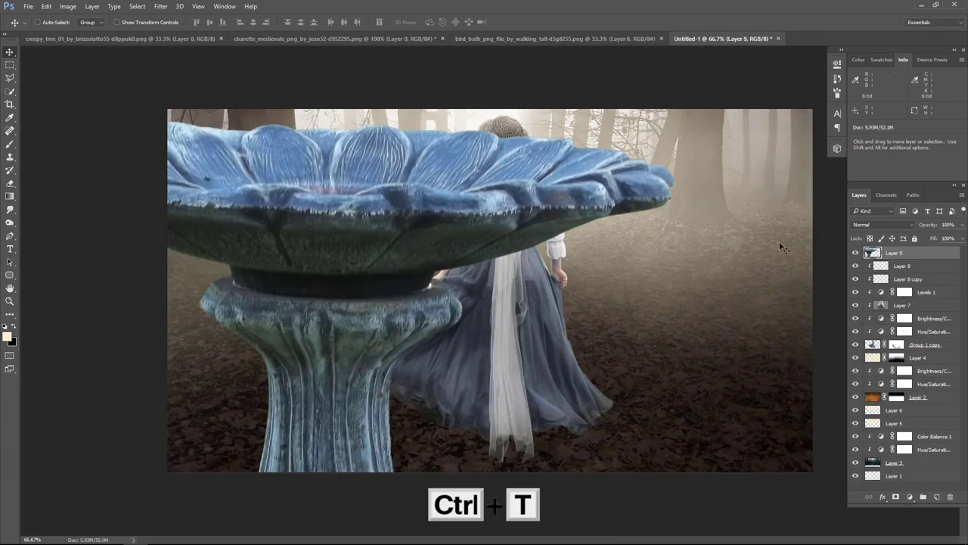
drag(671, 243, 359, 287)
drag(333, 318, 317, 202)
drag(375, 175, 335, 195)
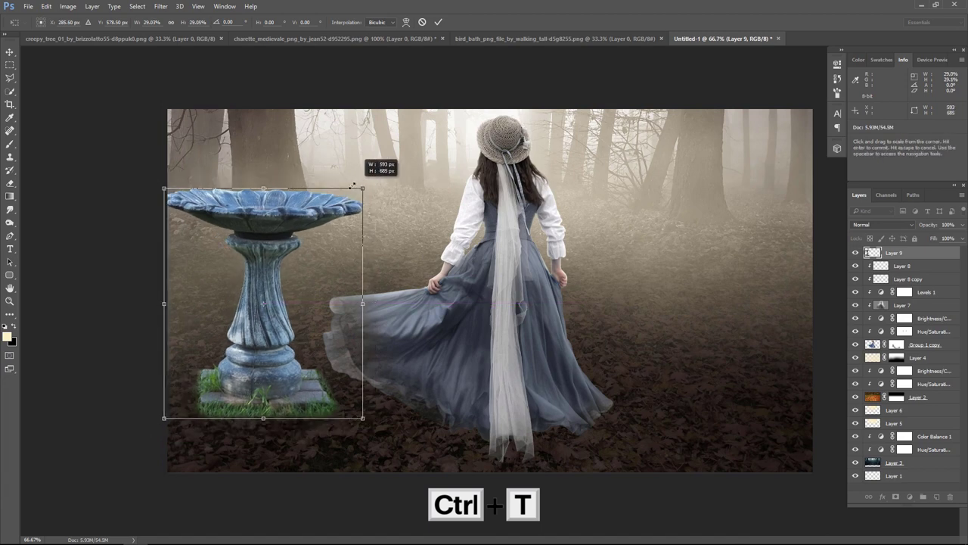
drag(303, 242, 291, 211)
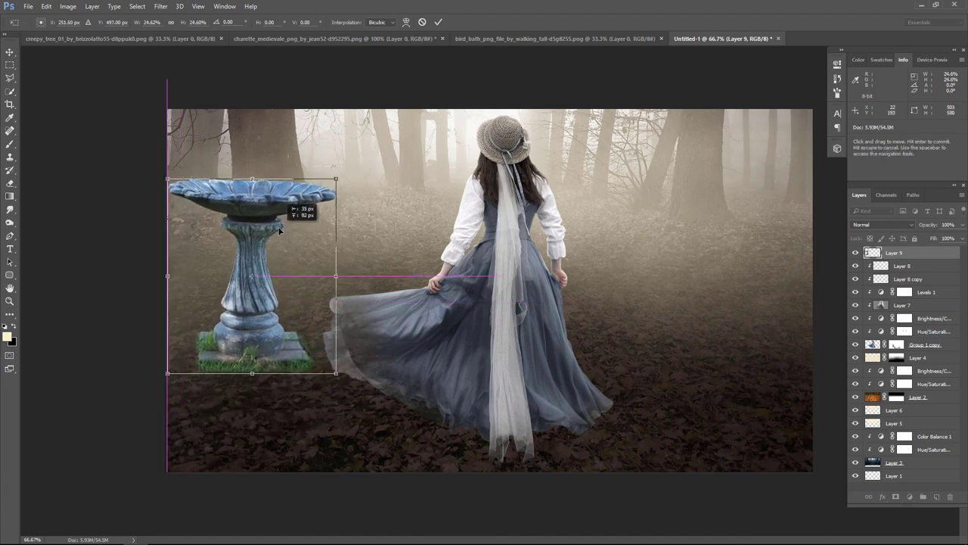
scroll(352, 277, up, 2)
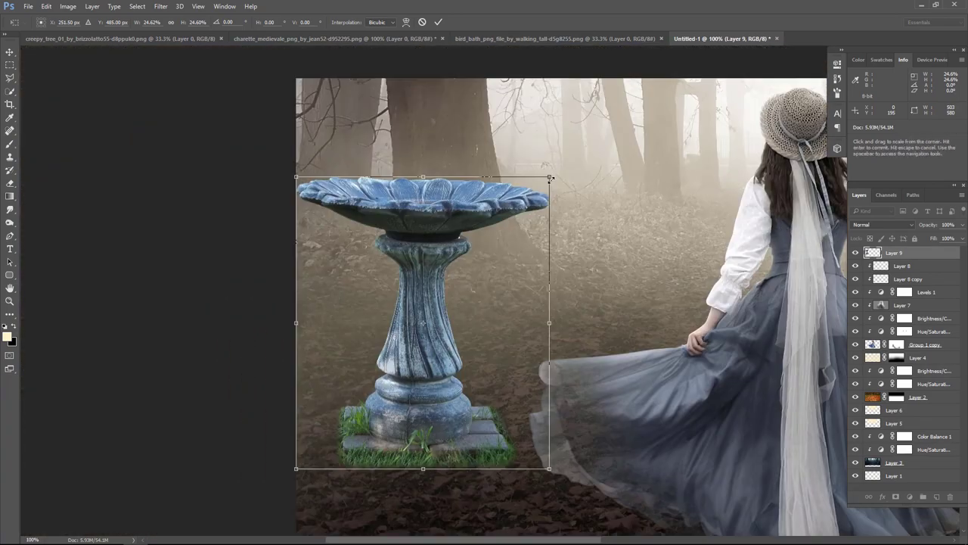
drag(550, 178, 530, 199)
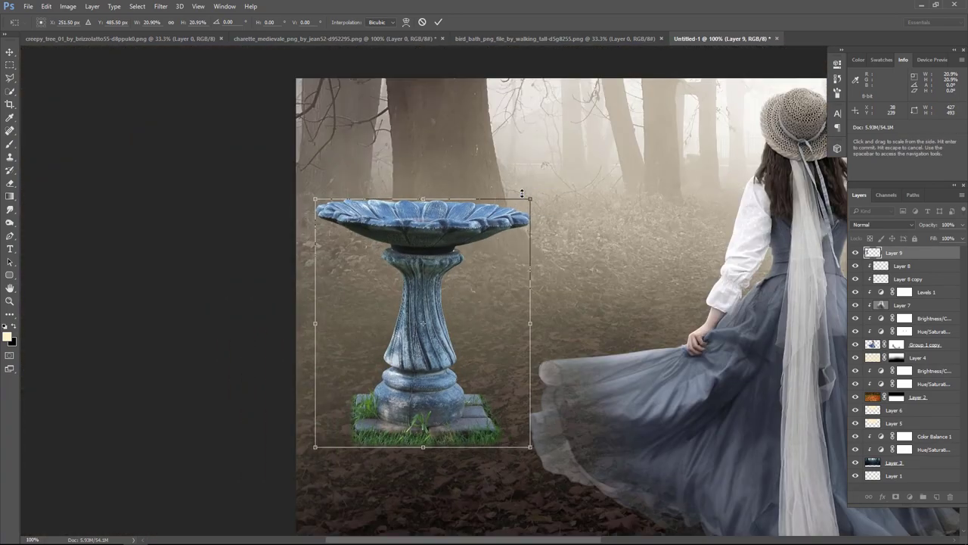
key(Return)
drag(457, 293, 459, 321)
Zoom in on the bird bath's base
scroll(458, 321, down, 1)
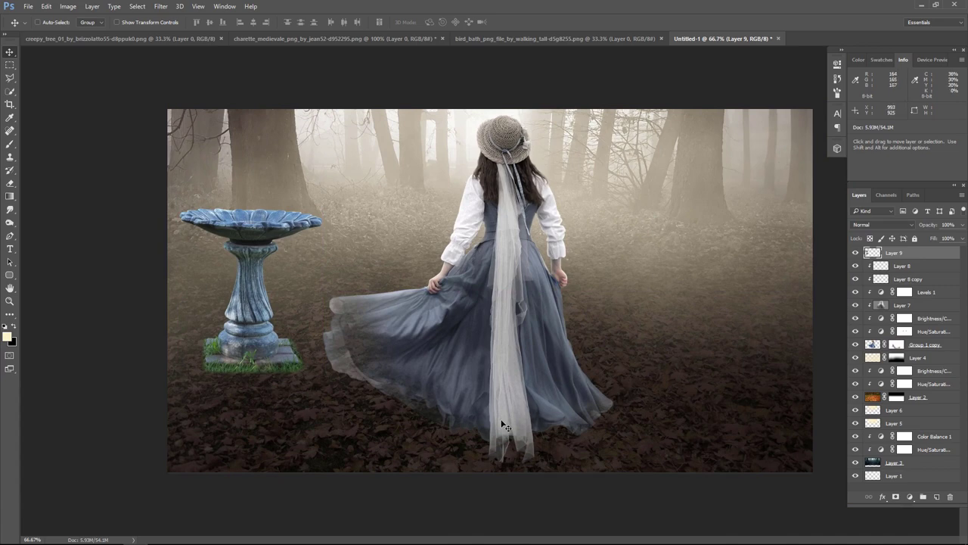
click(10, 300)
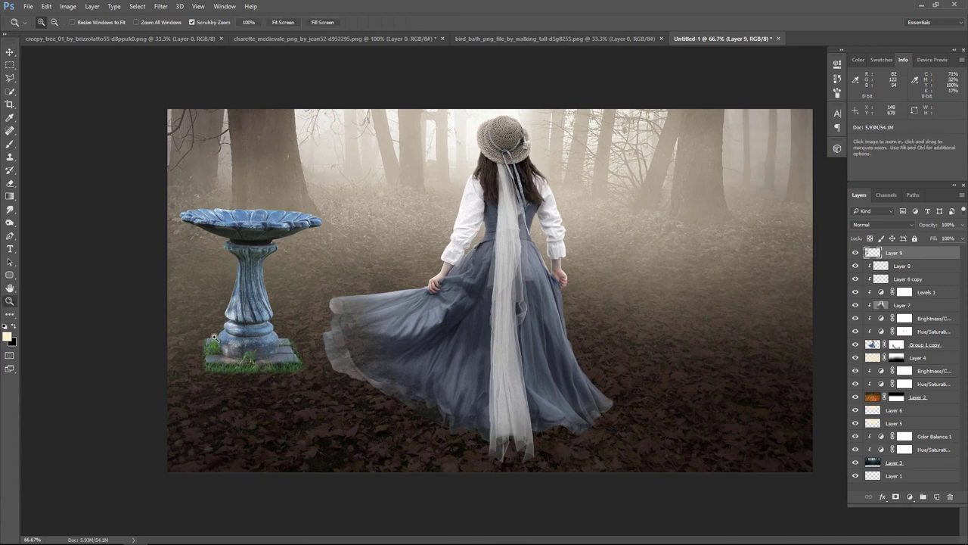
drag(216, 338, 967, 252)
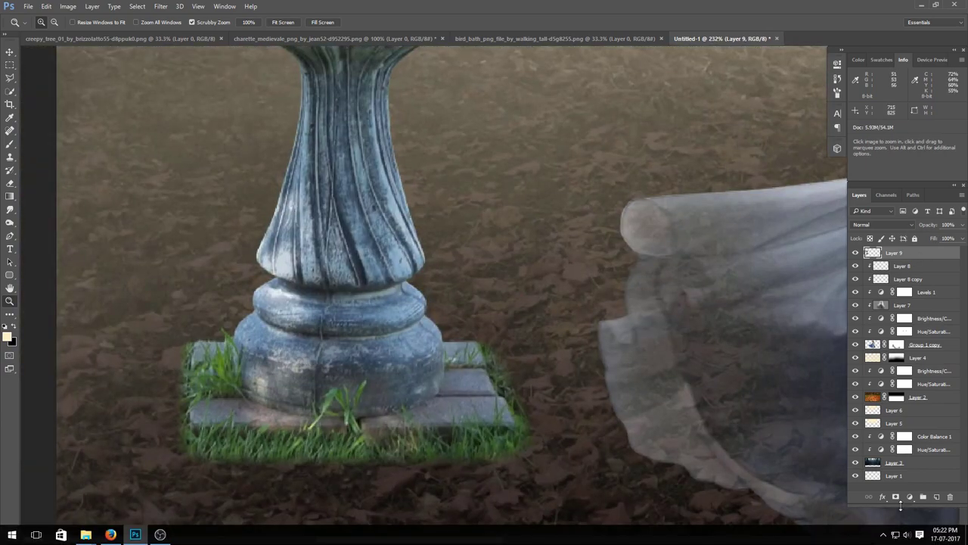
Mask Layer 9 and softly paint out the grass and pale paving around the base at 31% opacity
click(897, 497)
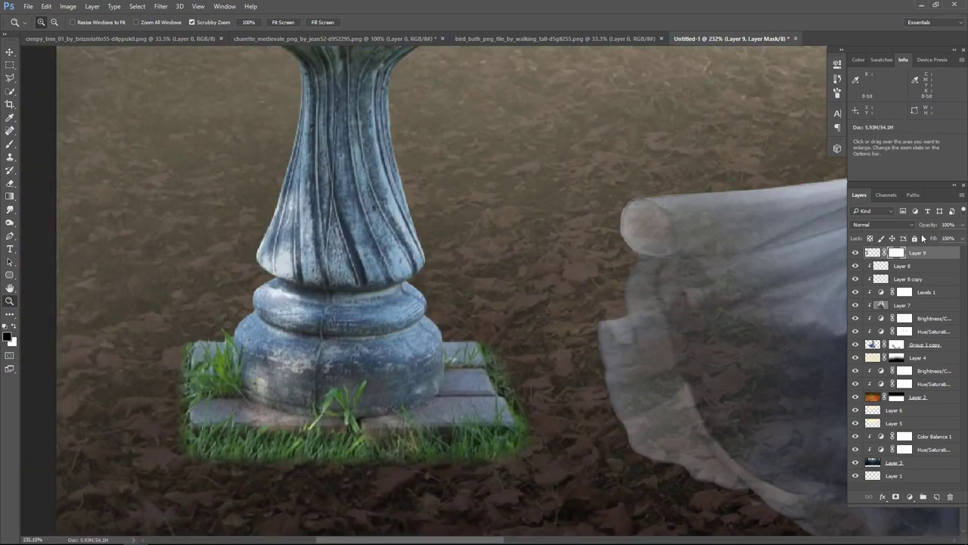
click(10, 143)
click(211, 24)
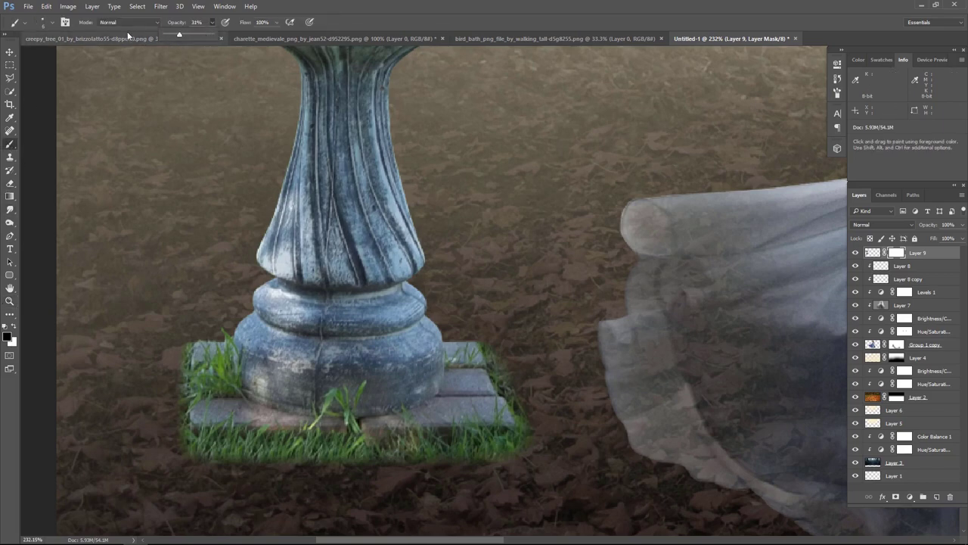
mouse_move(156, 340)
mouse_down()
mouse_move(218, 335)
mouse_move(180, 426)
mouse_move(218, 450)
mouse_move(208, 467)
mouse_move(223, 416)
mouse_move(313, 450)
mouse_move(329, 432)
mouse_move(361, 481)
mouse_move(346, 443)
mouse_move(417, 446)
mouse_move(404, 463)
mouse_move(476, 444)
mouse_move(502, 464)
mouse_move(492, 333)
mouse_move(430, 424)
mouse_up()
click(51, 22)
double_click(29, 133)
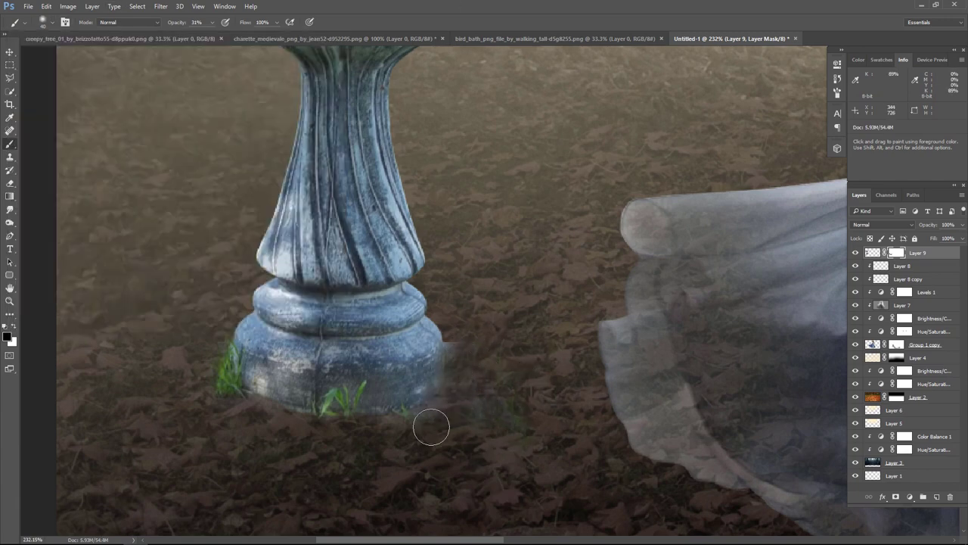
drag(345, 433, 292, 422)
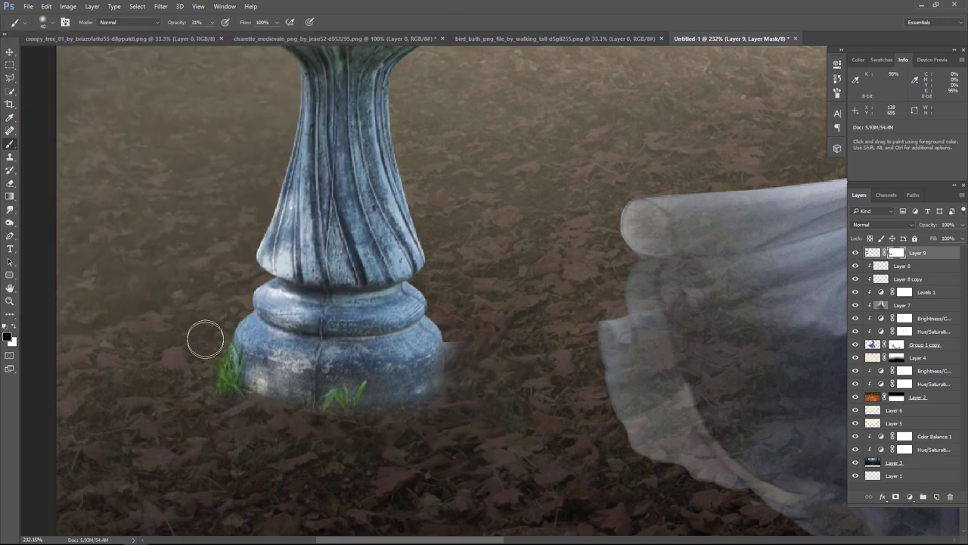
drag(205, 340, 255, 394)
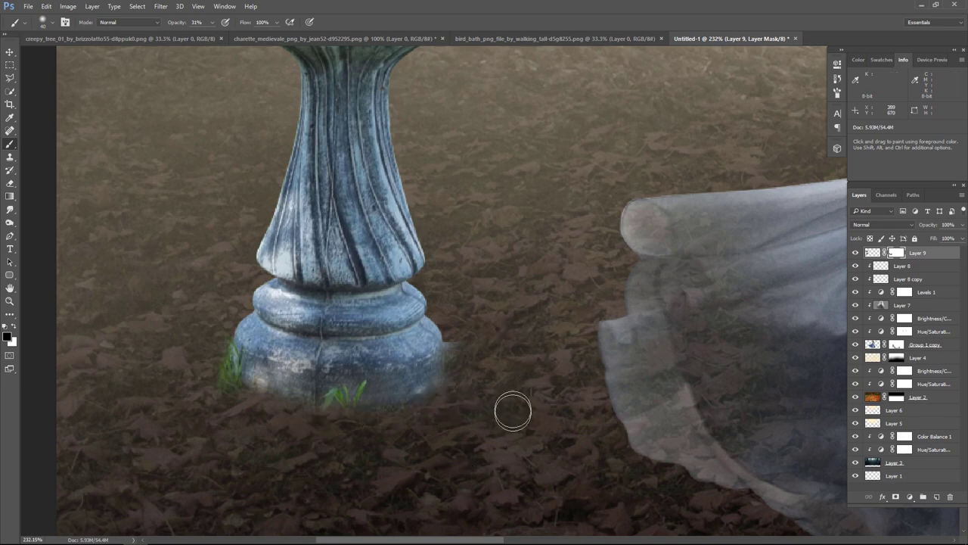
drag(481, 343, 476, 363)
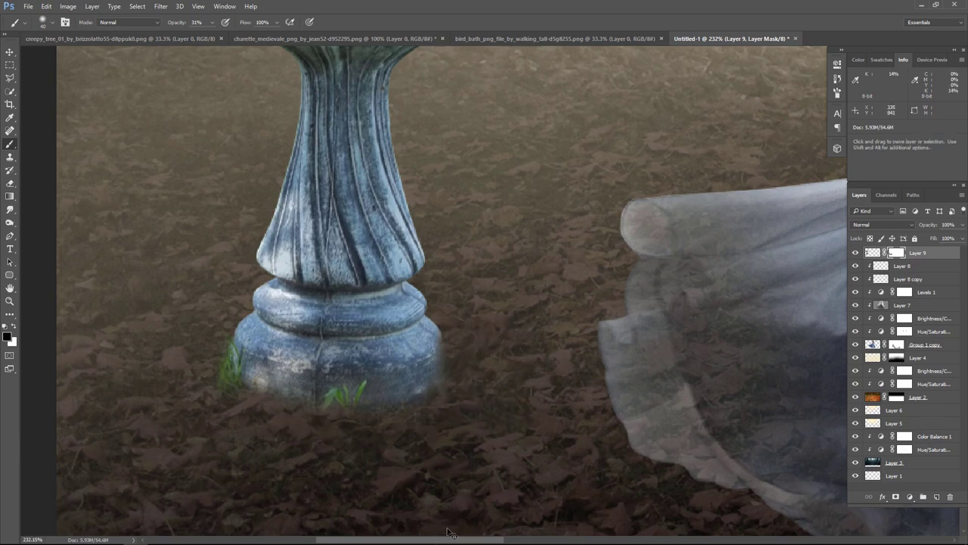
key(ctrl+minus)
key(ctrl+minus)
key(ctrl+minus)
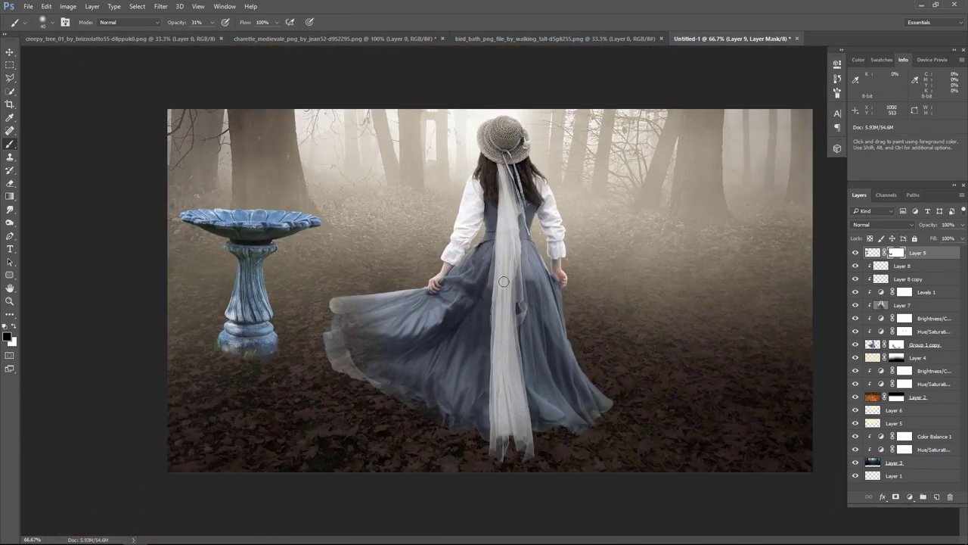
Add a clipped Hue/Saturation layer on the bird bath: Saturation -62, Lightness -23
click(914, 495)
click(887, 368)
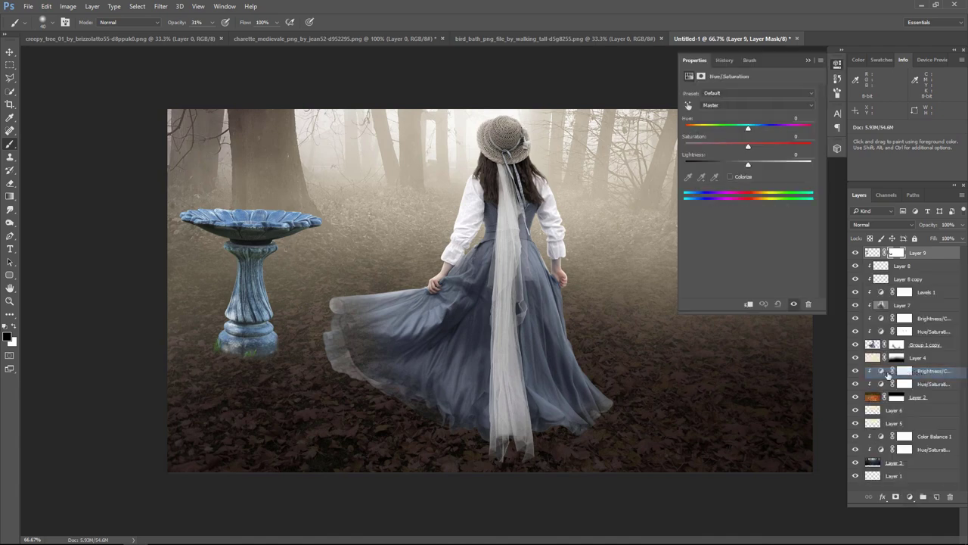
click(747, 305)
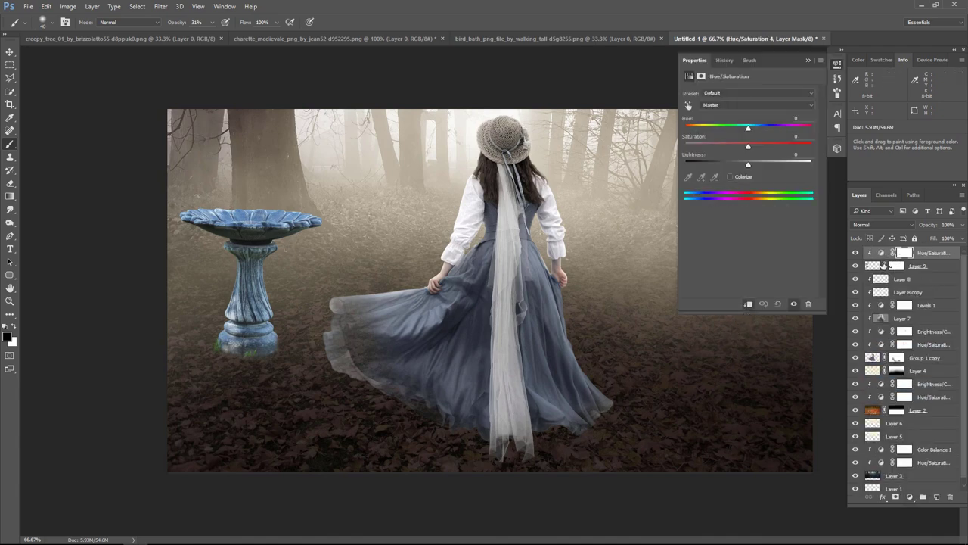
mouse_move(747, 146)
mouse_down()
mouse_move(709, 147)
mouse_move(734, 166)
mouse_up()
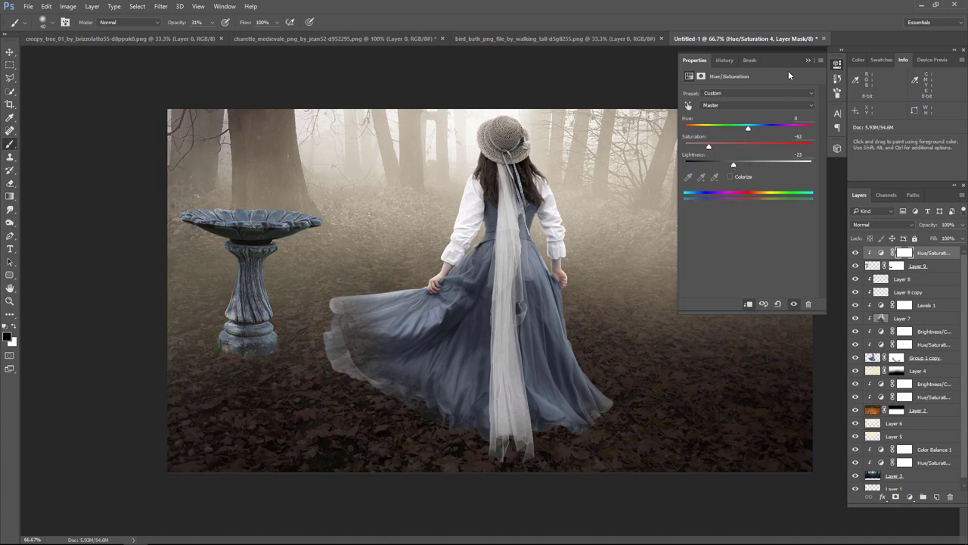
click(808, 61)
Add a clipped Brightness/Contrast layer with Brightness -65 and Contrast 48
click(911, 498)
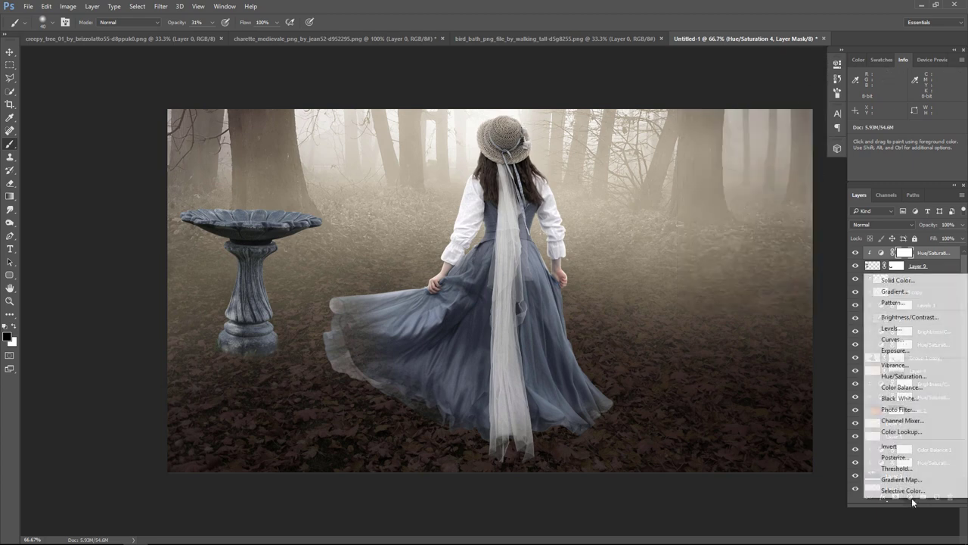
click(901, 320)
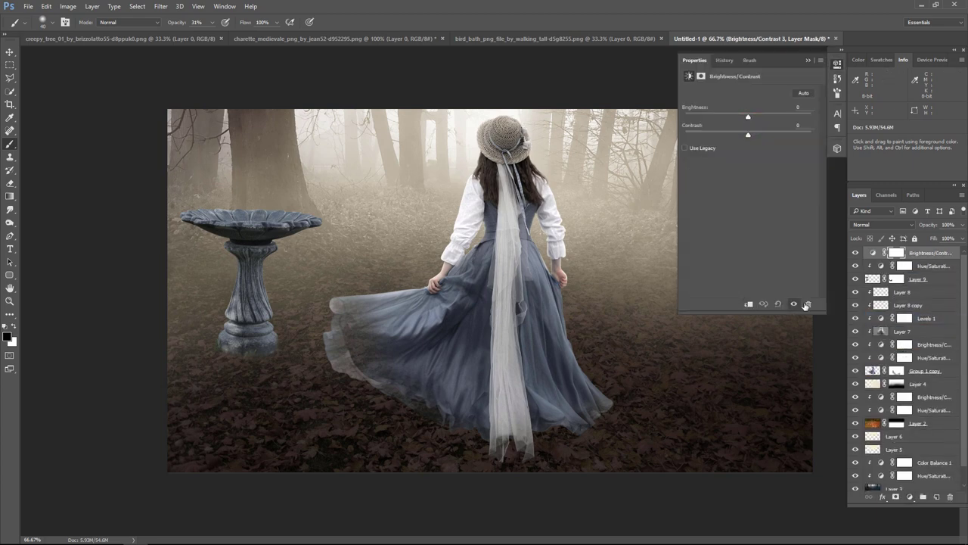
click(748, 304)
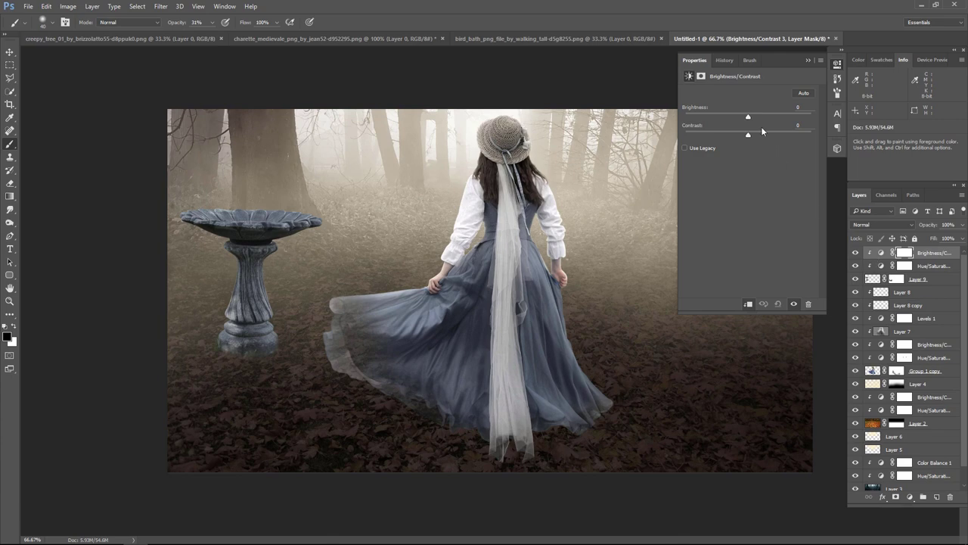
drag(747, 119, 720, 118)
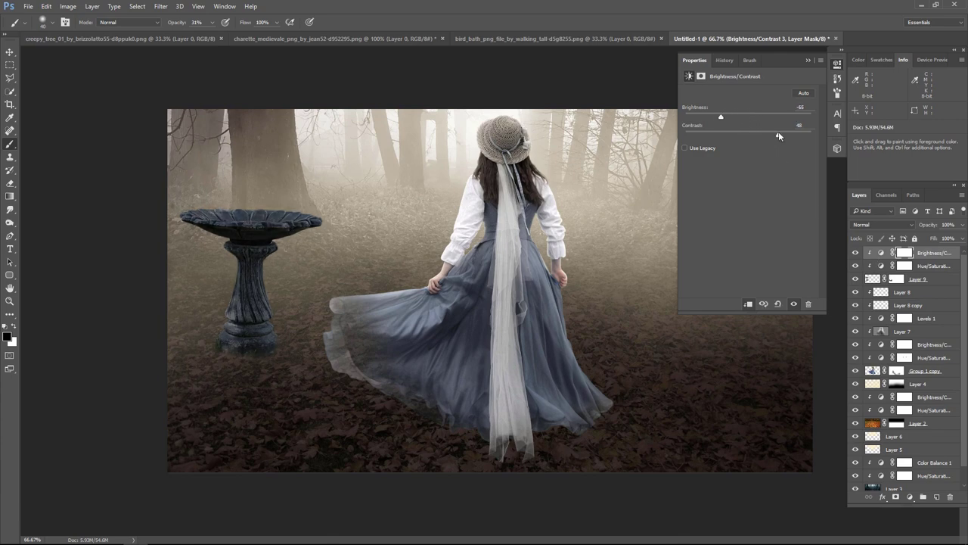
click(837, 64)
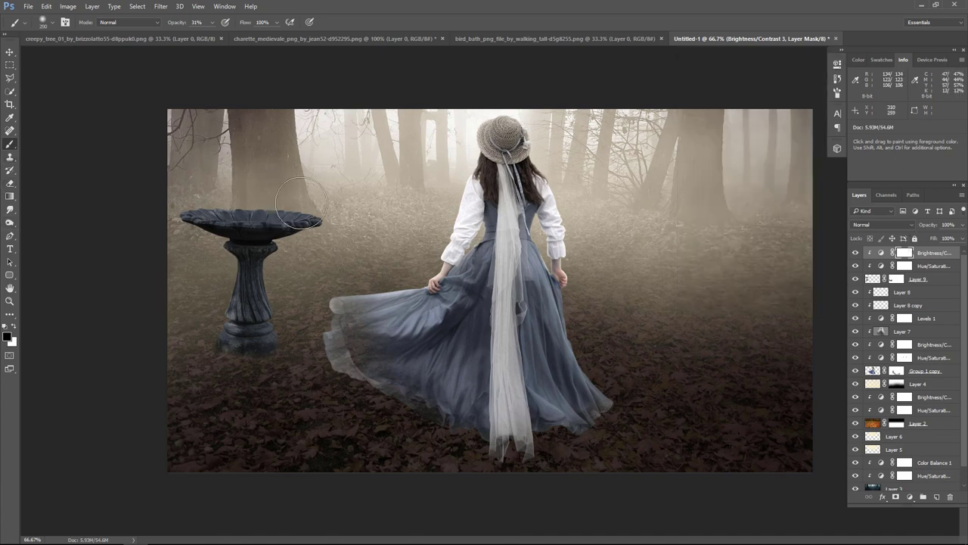
Paint the adjustment mask with a 200 brush to ease the darkening on part of the bird bath
key(bracketright)
key(bracketright)
key(bracketright)
drag(256, 286, 281, 303)
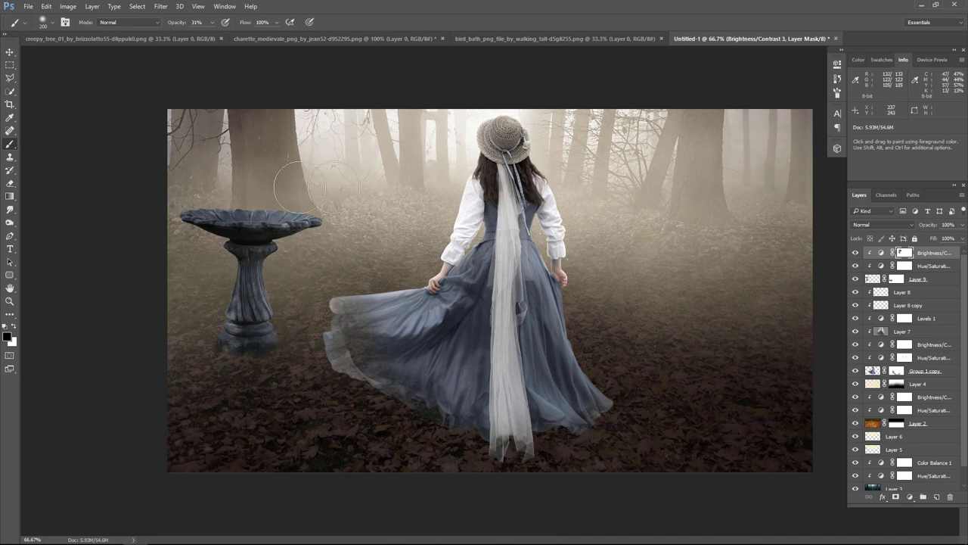
click(11, 53)
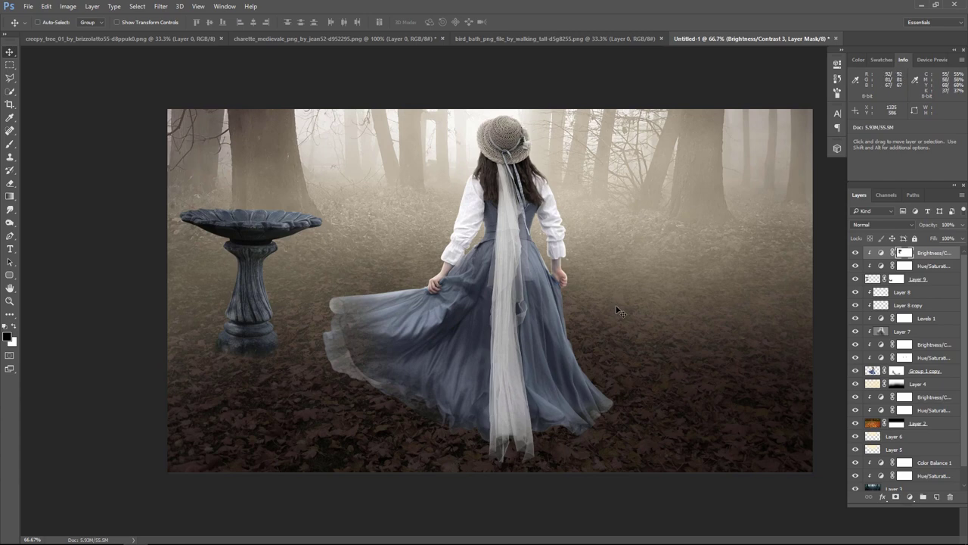
Paint a Soft Light shadow under the base on new Layer 10, clipped to the bird bath
click(936, 281)
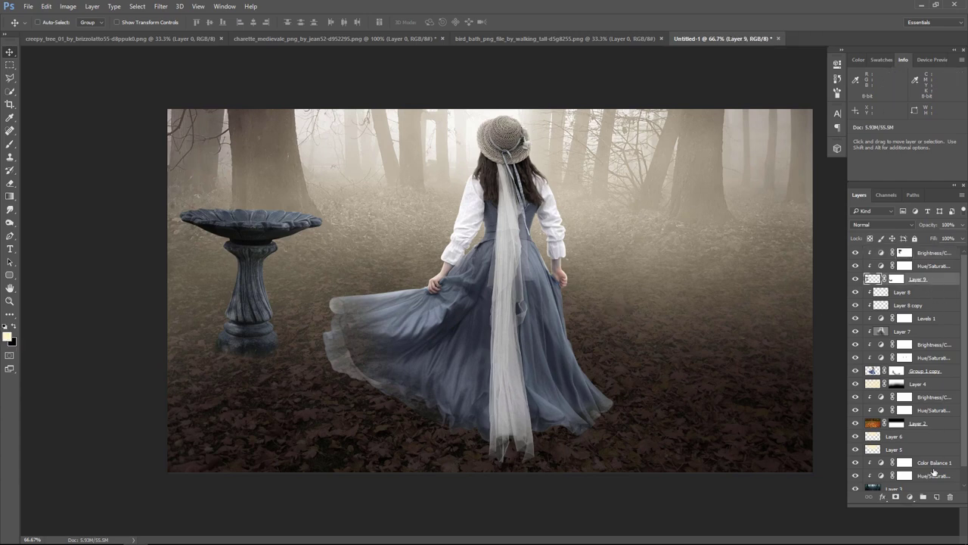
click(938, 497)
key(ctrl+alt+g)
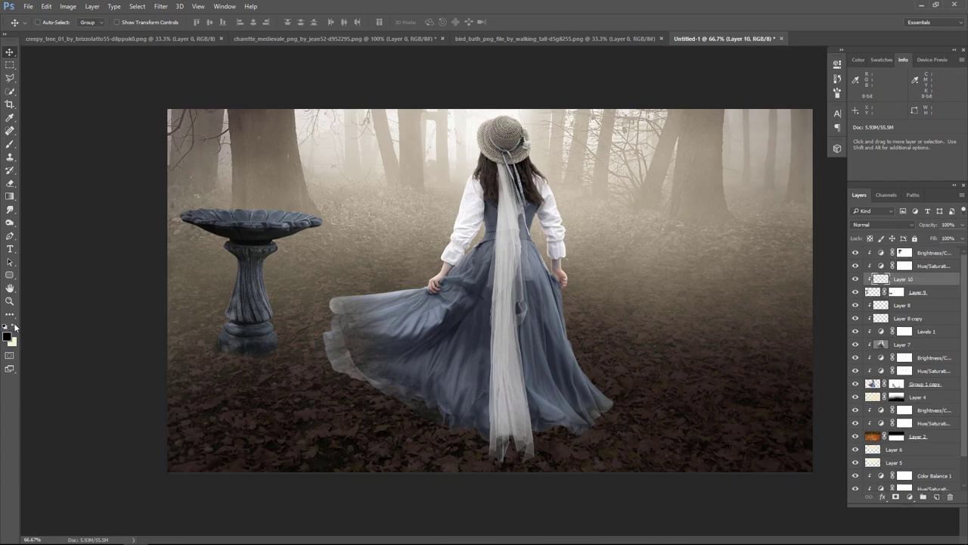
click(10, 146)
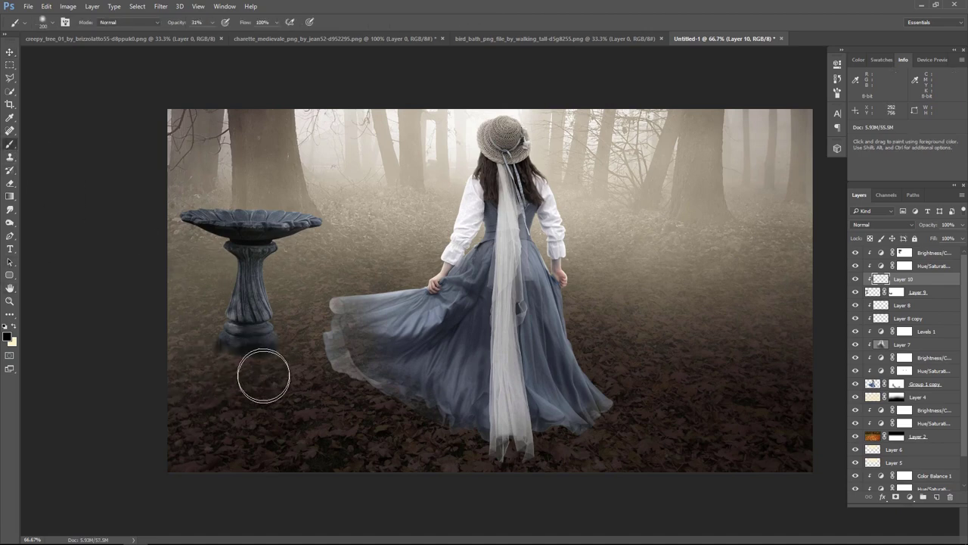
mouse_move(263, 376)
mouse_down()
mouse_move(268, 353)
mouse_move(208, 359)
mouse_move(246, 357)
mouse_up()
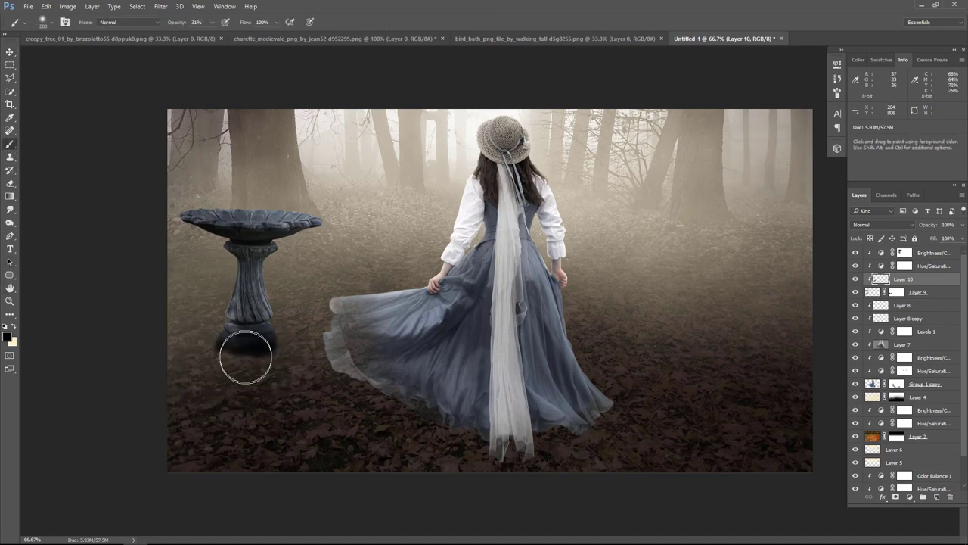
click(878, 227)
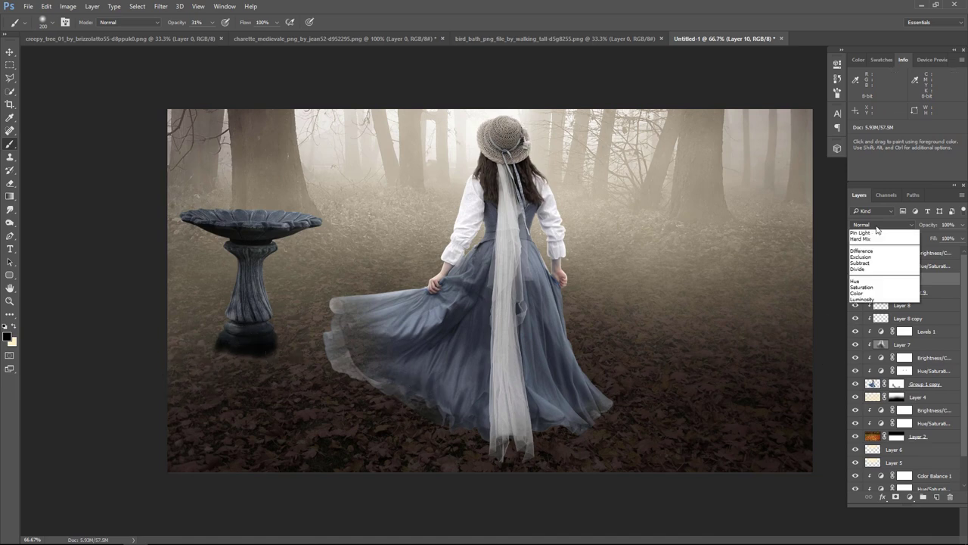
click(866, 306)
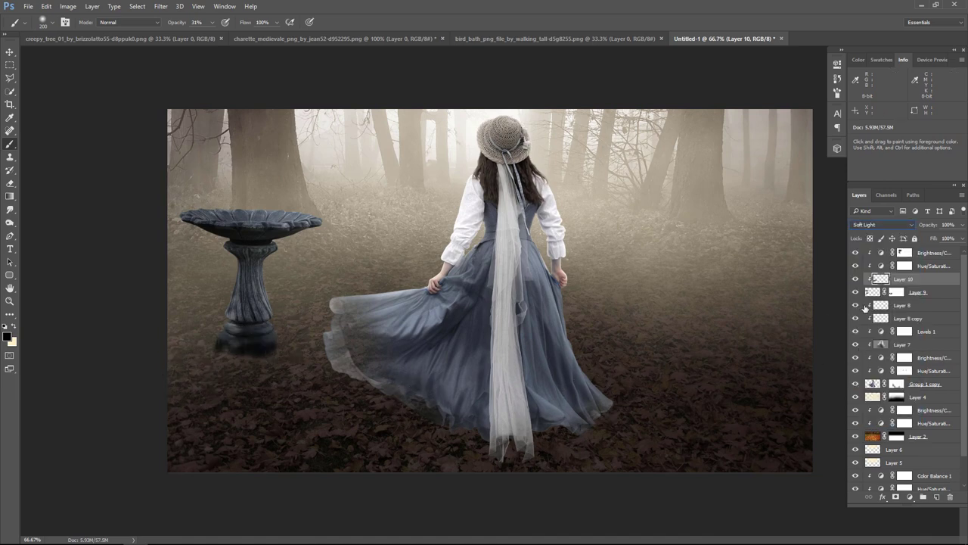
click(855, 279)
click(855, 280)
Paint more shadow on new Layer 11 below the bird bath, set to Soft Light at 74%
click(940, 294)
ctrl+click(937, 499)
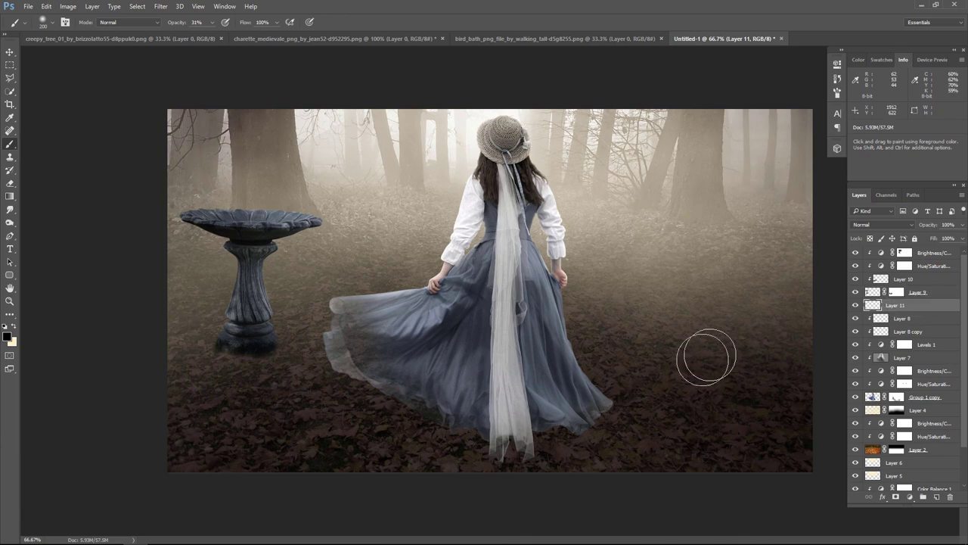
mouse_move(238, 381)
mouse_down()
mouse_move(210, 396)
mouse_move(225, 370)
mouse_move(216, 417)
mouse_move(201, 411)
mouse_up()
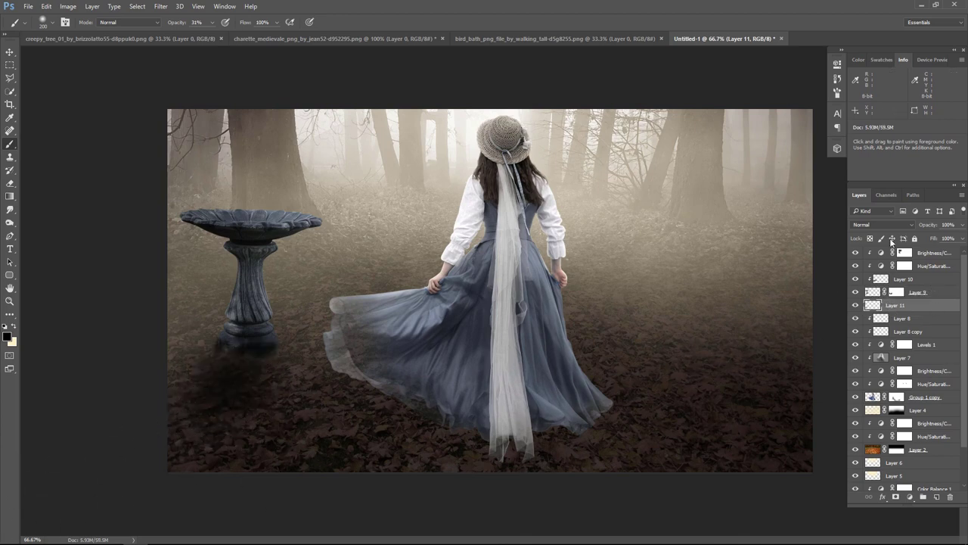
click(883, 226)
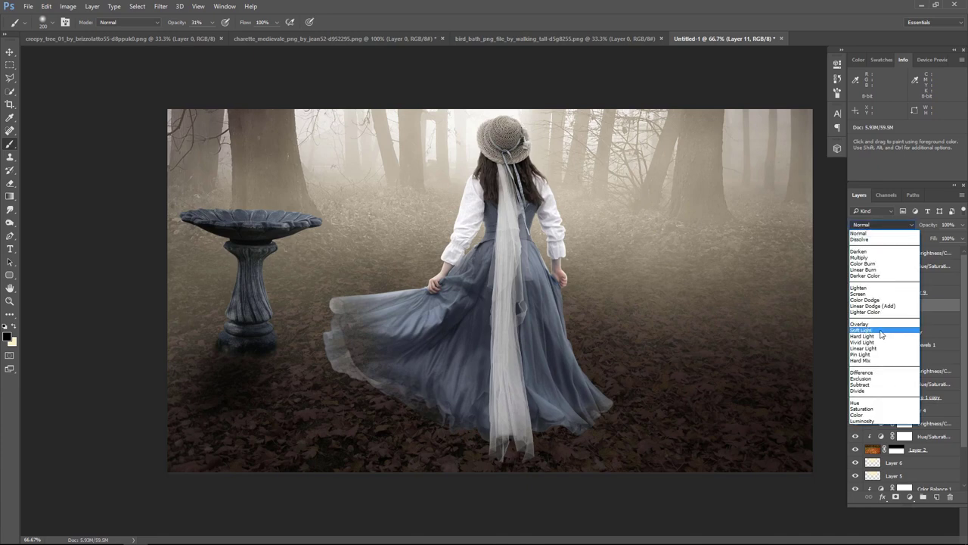
click(870, 334)
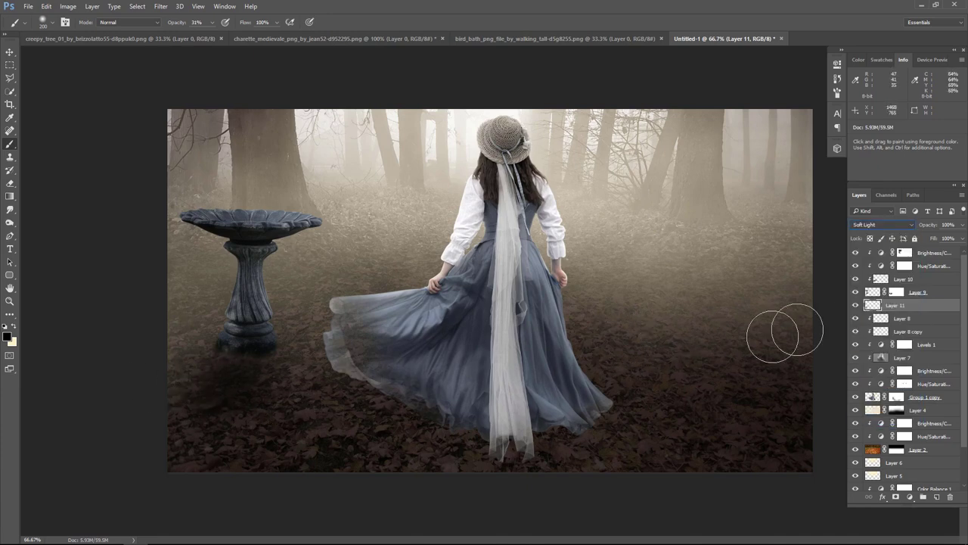
click(962, 225)
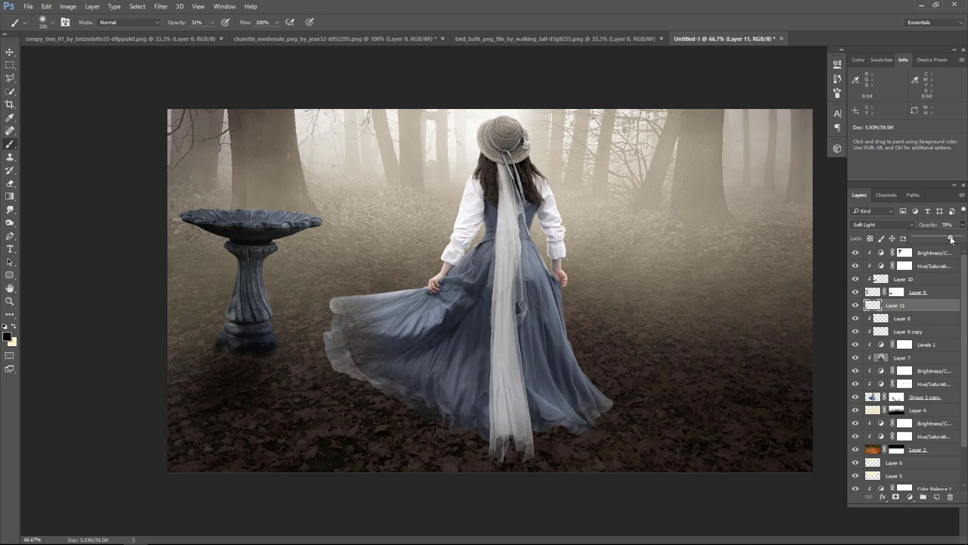
drag(951, 239, 953, 239)
Stretch the Layer 11 shadow down and left across the ground, then zoom in on the base
key(ctrl+t)
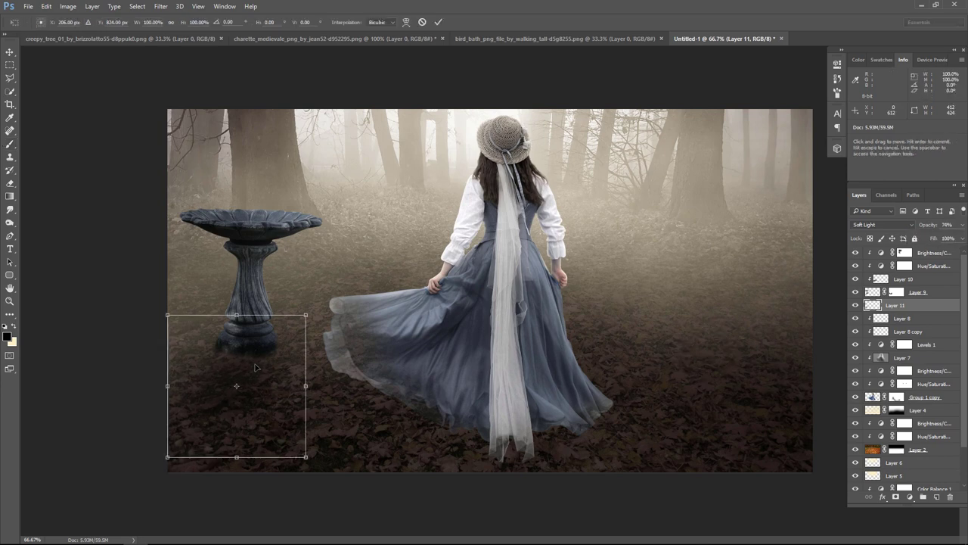
drag(156, 441, 284, 432)
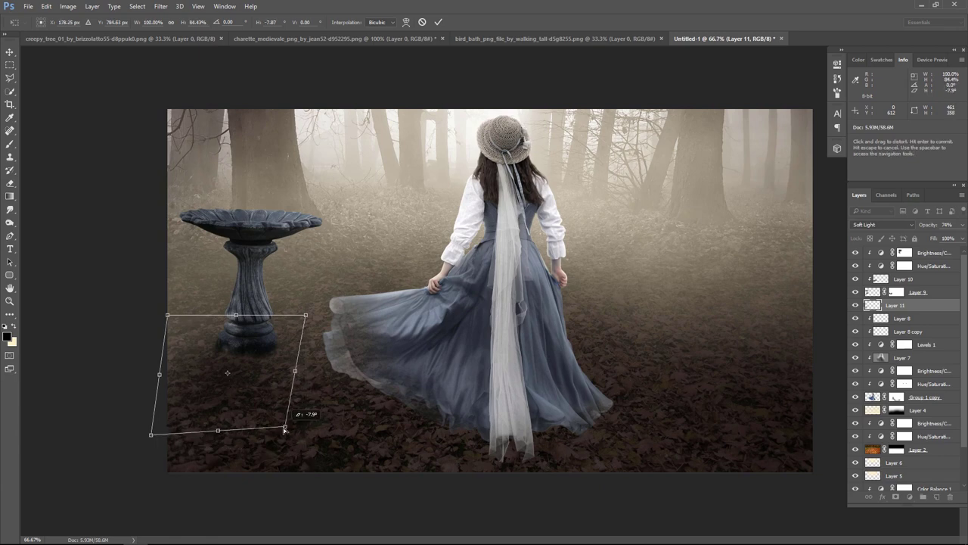
key(Return)
key(b)
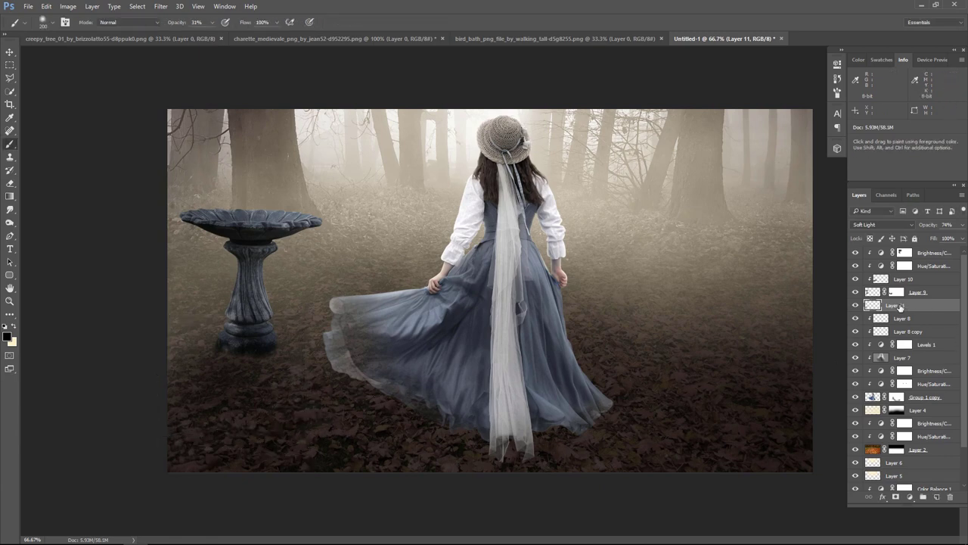
click(10, 301)
drag(253, 356, 273, 372)
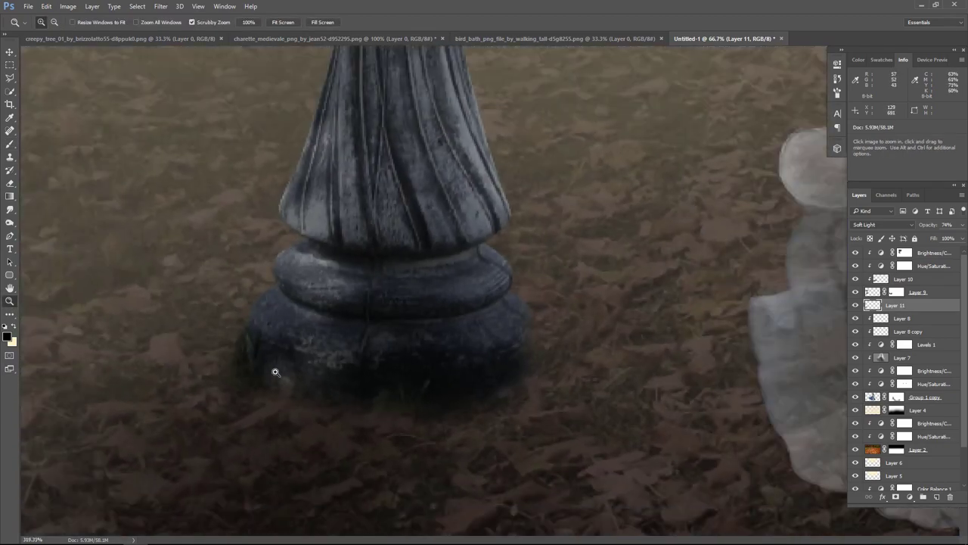
Paint a dark contact shadow along the base on new Layer 12, set to Soft Light
click(938, 498)
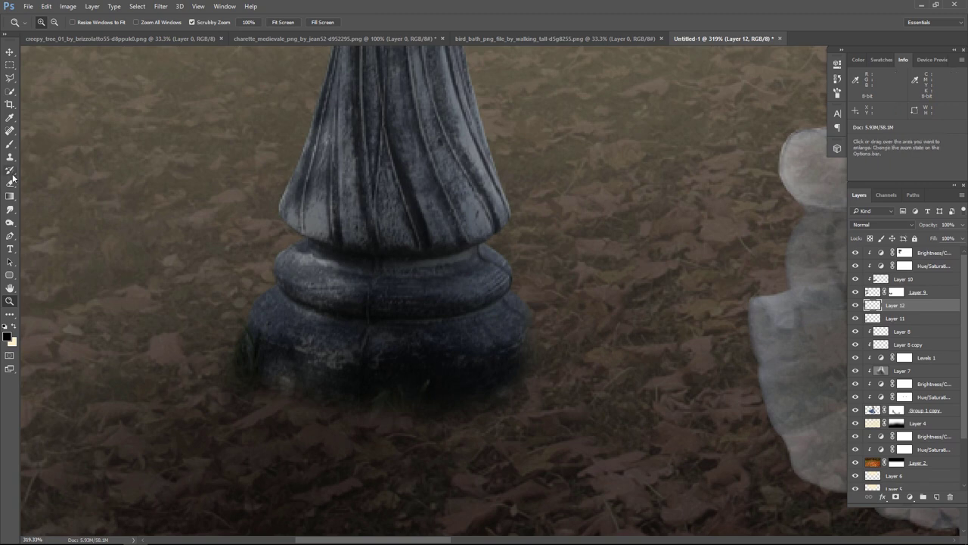
click(15, 148)
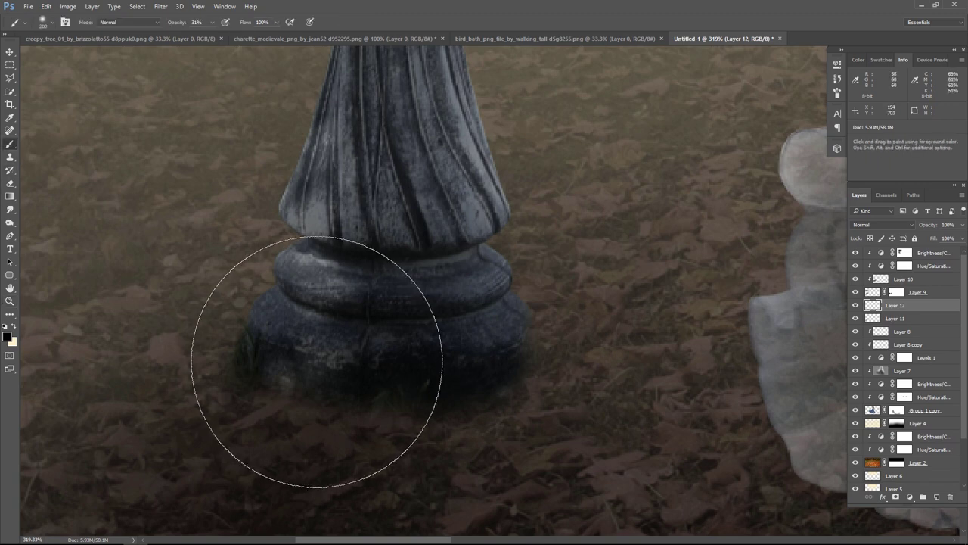
key(bracketleft)
key(bracketleft)
key(bracketleft)
key(bracketleft)
key(bracketleft)
key(bracketleft)
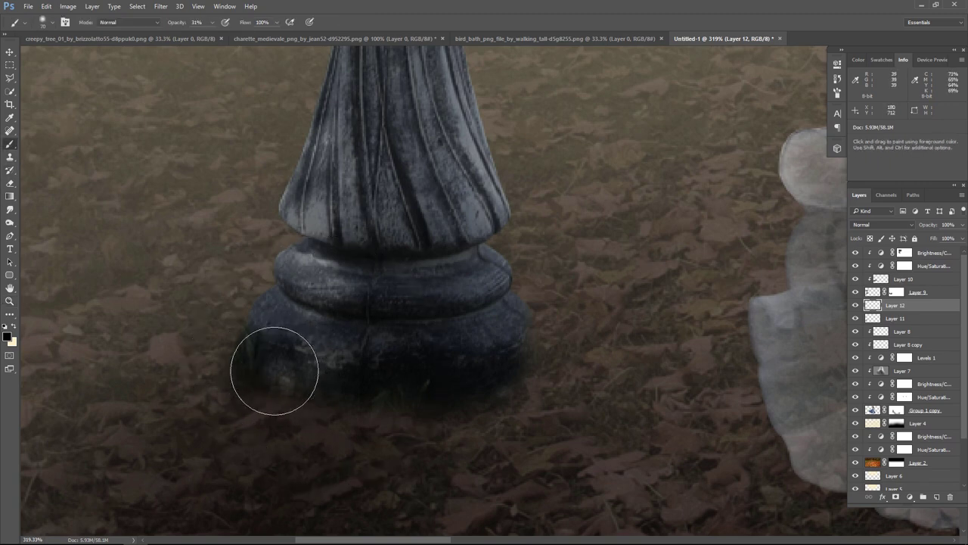
mouse_move(274, 371)
mouse_down()
mouse_move(406, 396)
mouse_move(477, 356)
mouse_move(454, 346)
mouse_move(385, 367)
mouse_move(321, 361)
mouse_move(309, 378)
mouse_move(432, 385)
mouse_move(219, 379)
mouse_move(280, 392)
mouse_up()
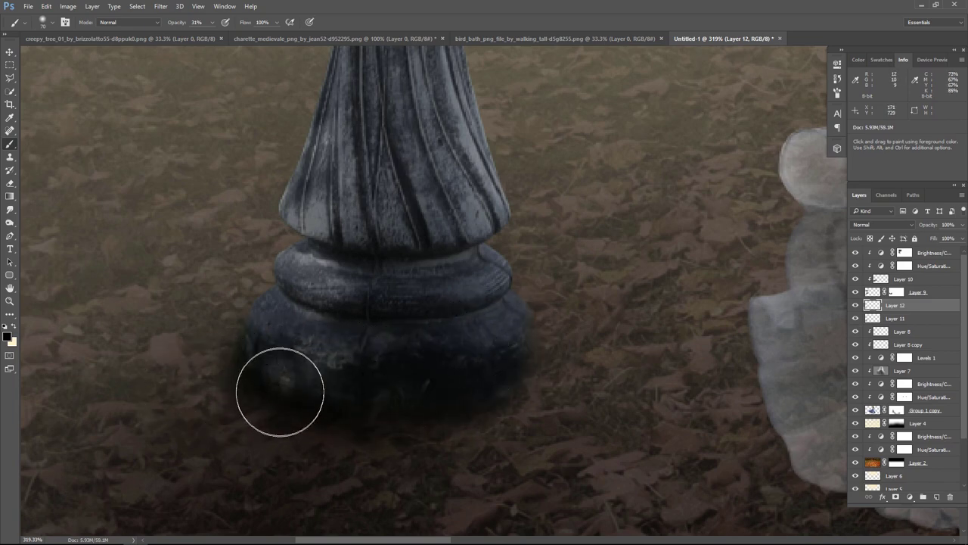
click(881, 225)
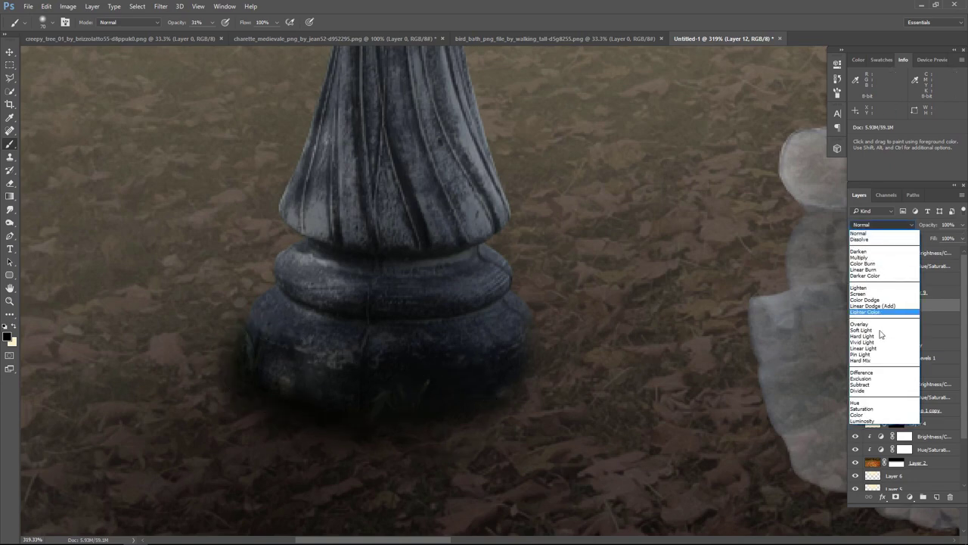
click(874, 338)
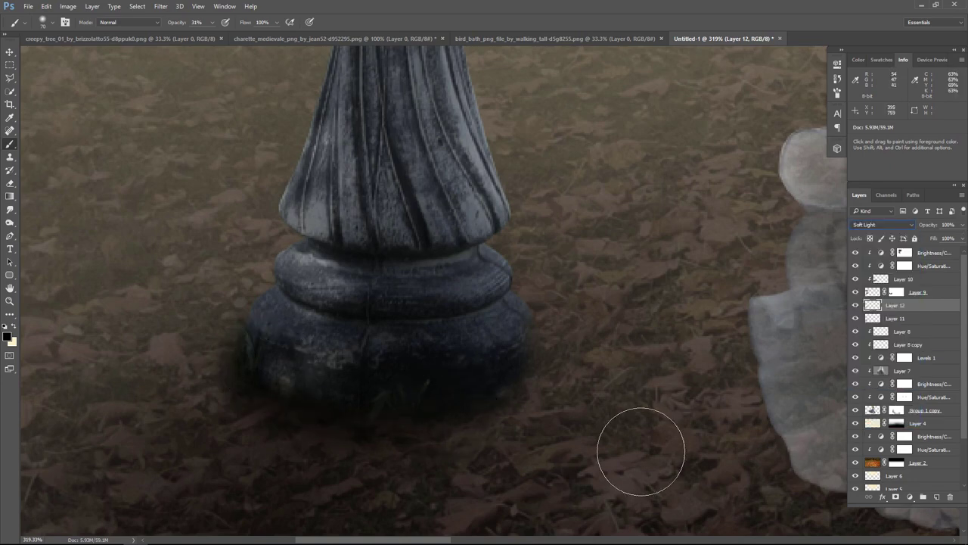
key(ctrl+minus)
key(ctrl+minus)
key(ctrl+minus)
key(ctrl+minus)
key(ctrl+minus)
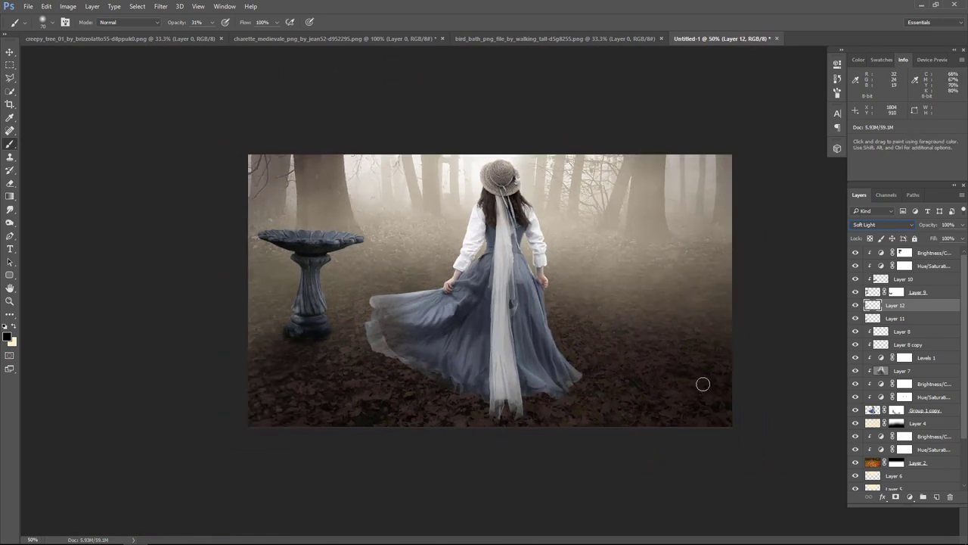
Skew the Layer 12 shadow down and to the left with two transforms
key(ctrl+t)
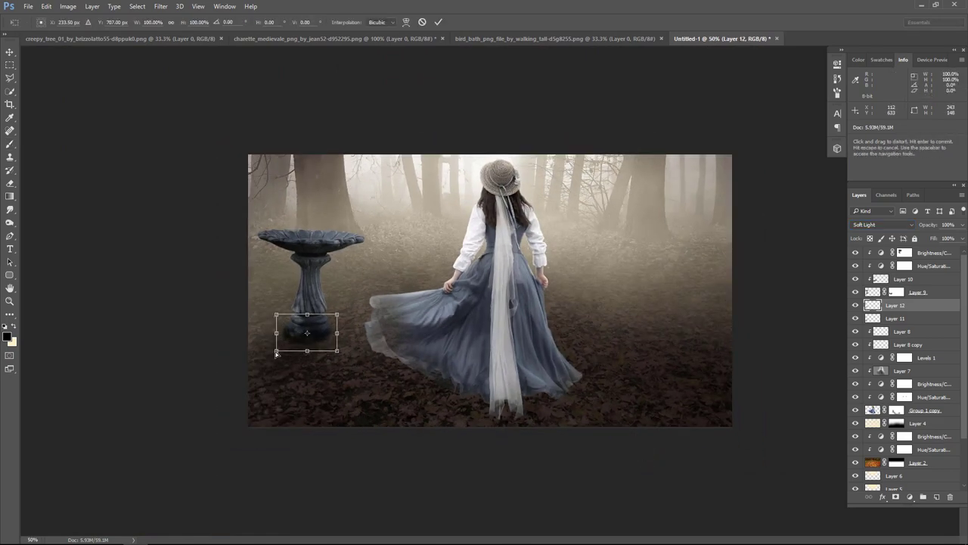
drag(276, 353, 265, 367)
key(Return)
key(b)
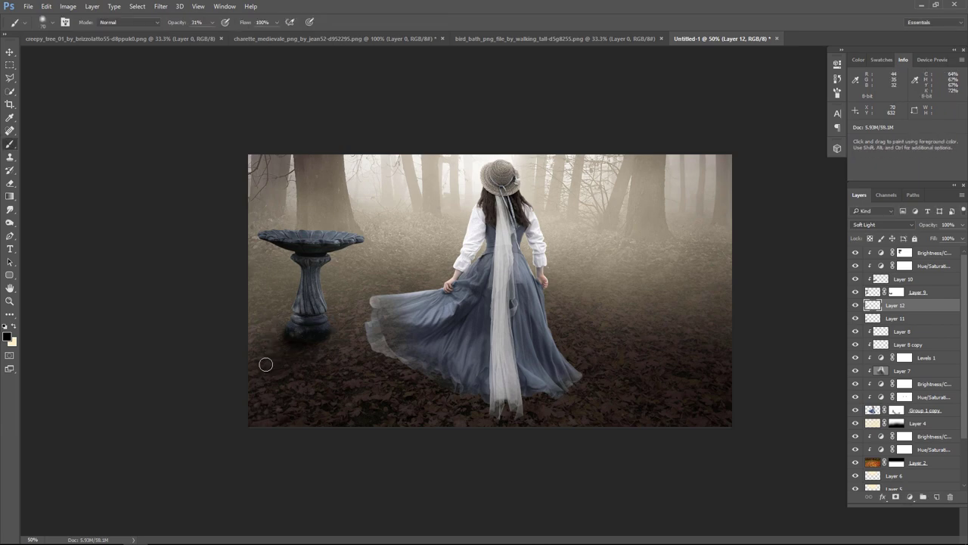
click(10, 53)
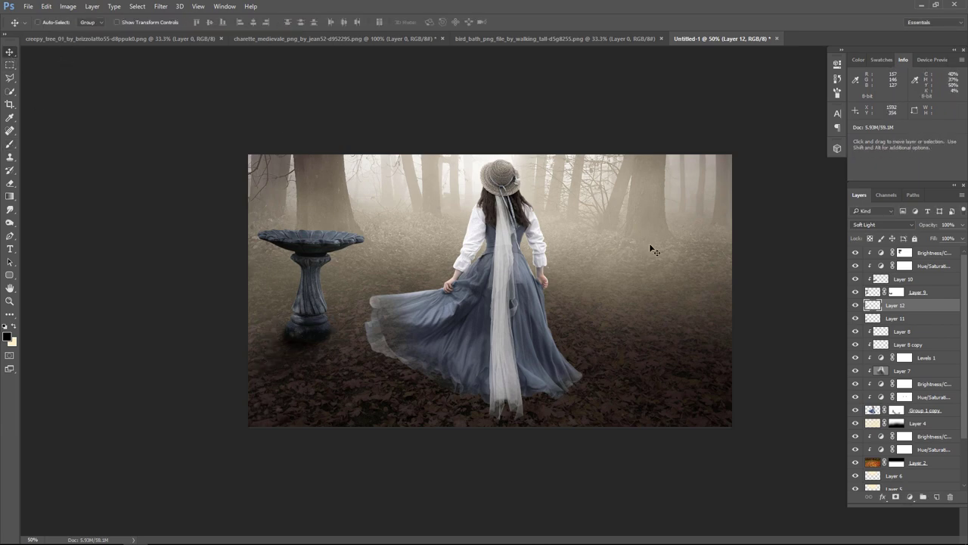
key(ctrl+t)
drag(271, 357, 259, 371)
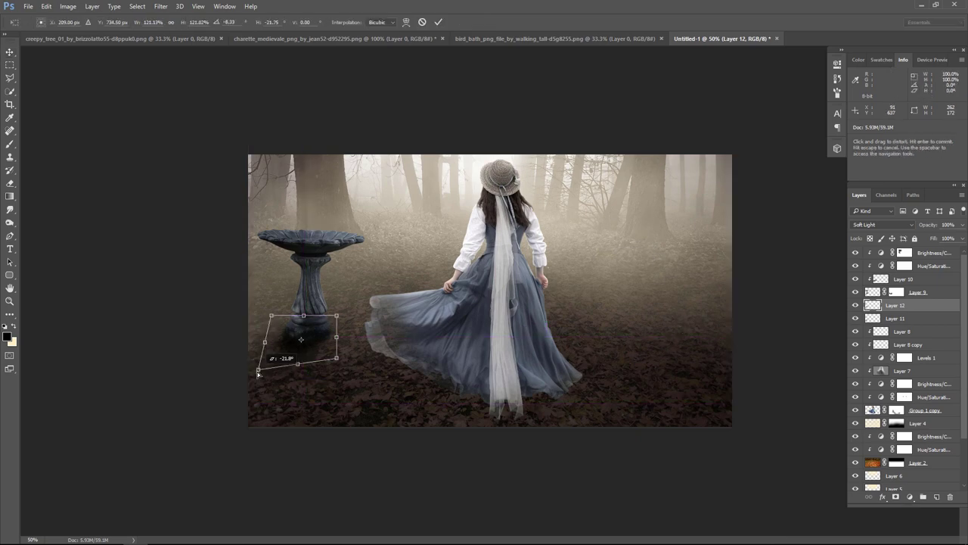
key(Return)
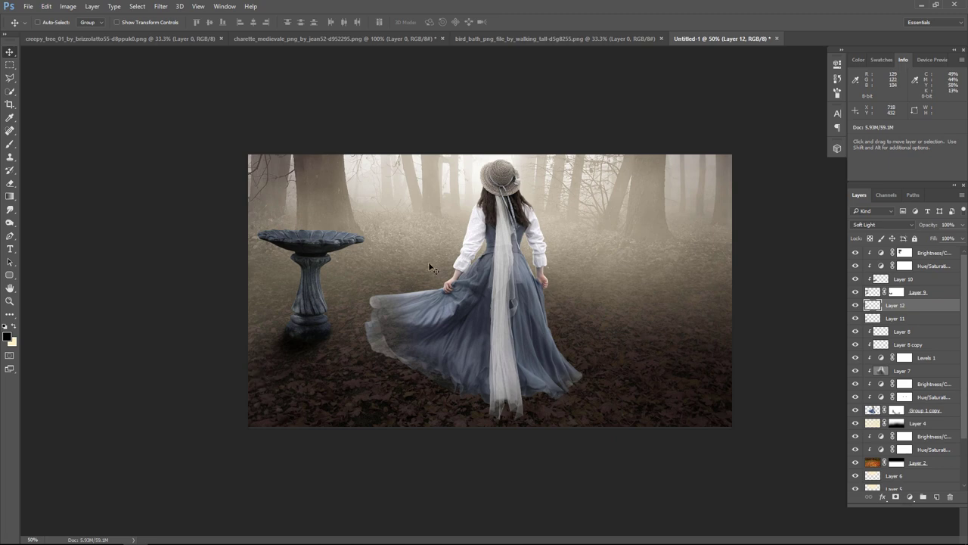
Add a new Layer 13 above the top Brightness/Contrast layer, clipped to it
click(948, 255)
click(938, 497)
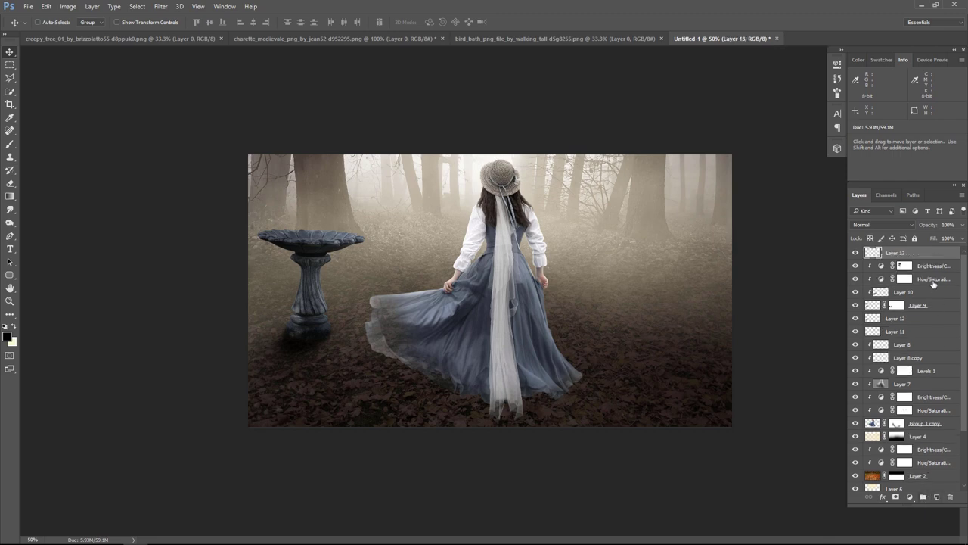
key(alt)
alt+click(948, 255)
Load the bird bath as a selection, zoom in to 100%, and invert the selection
ctrl+click(872, 305)
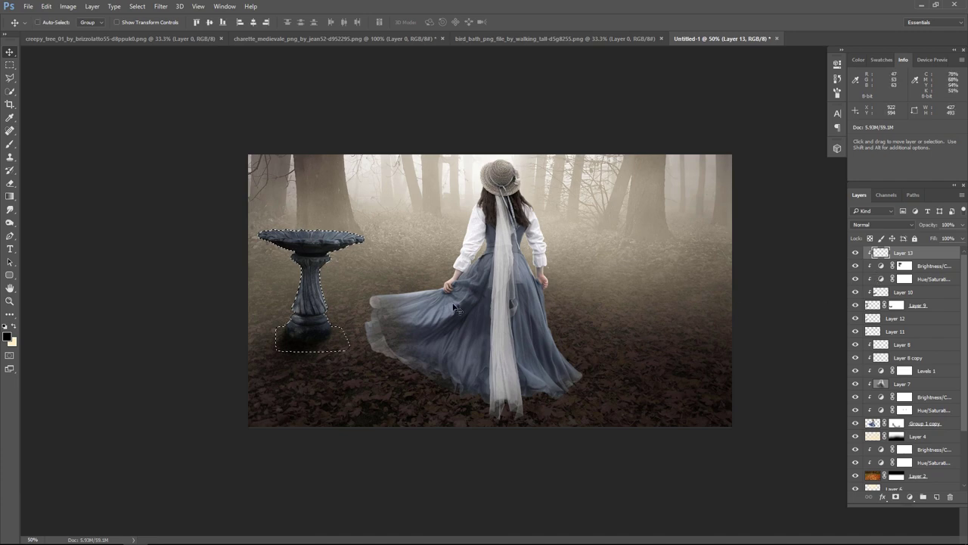
click(10, 64)
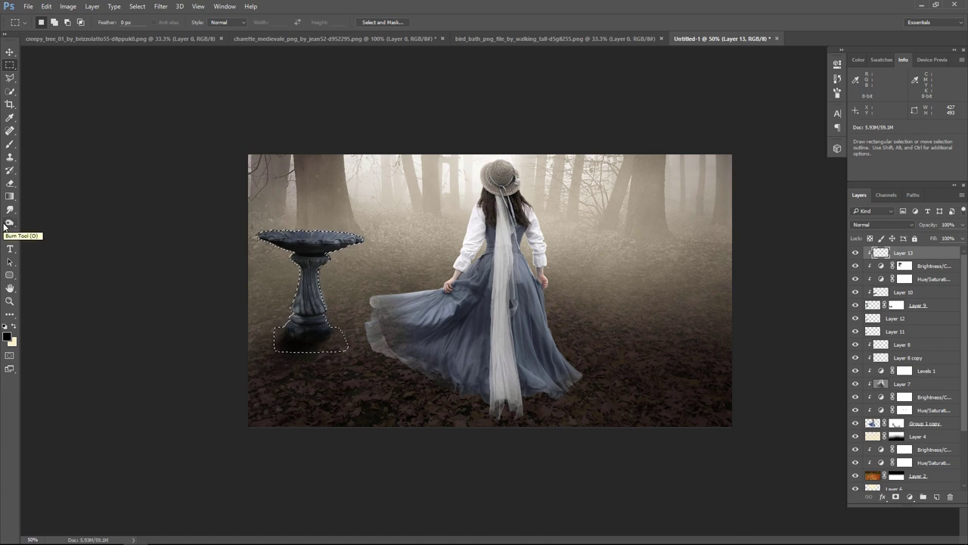
key(ctrl+d)
key(ctrl+plus)
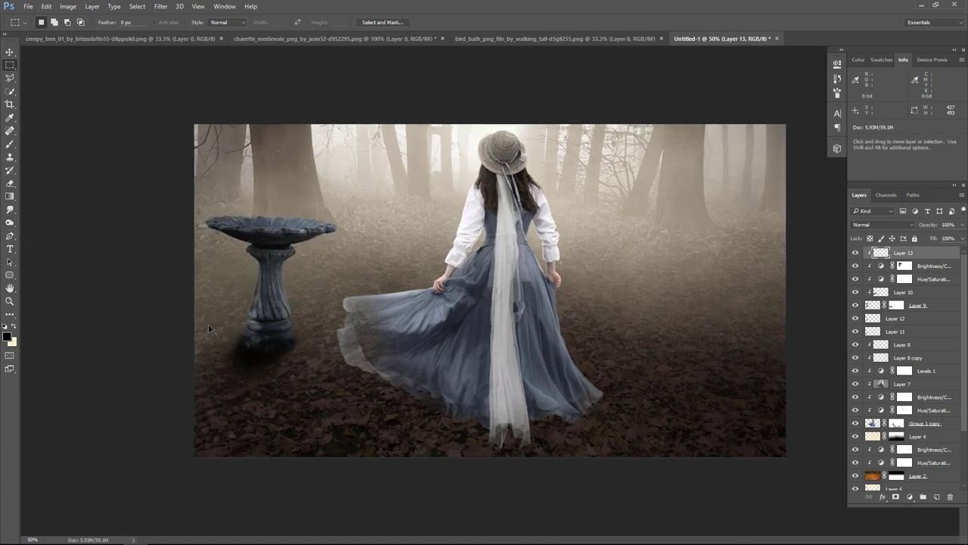
drag(300, 252, 515, 287)
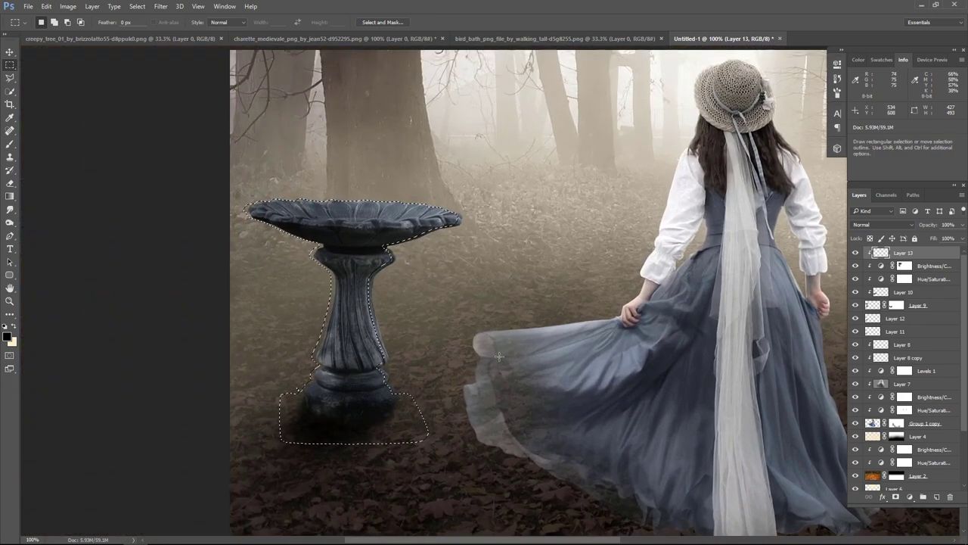
key(ctrl+shift+i)
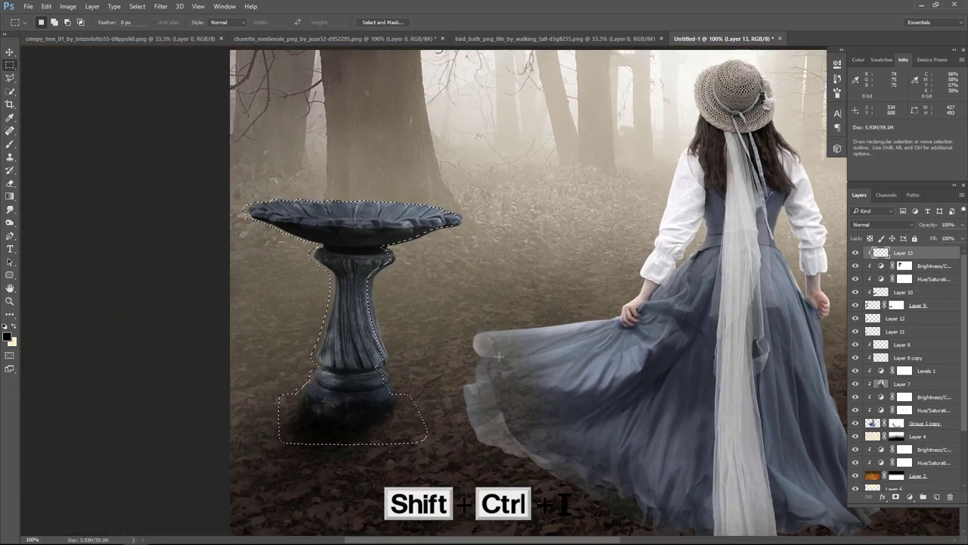
click(13, 147)
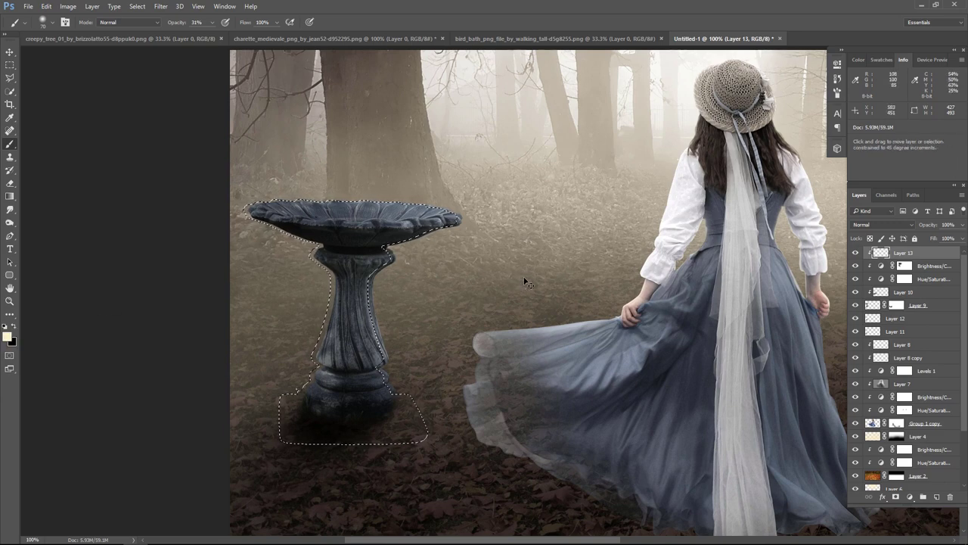
Paint cream light on the bird bath's rim tip and right column edge, then deselect
key(shift+ctrl+i)
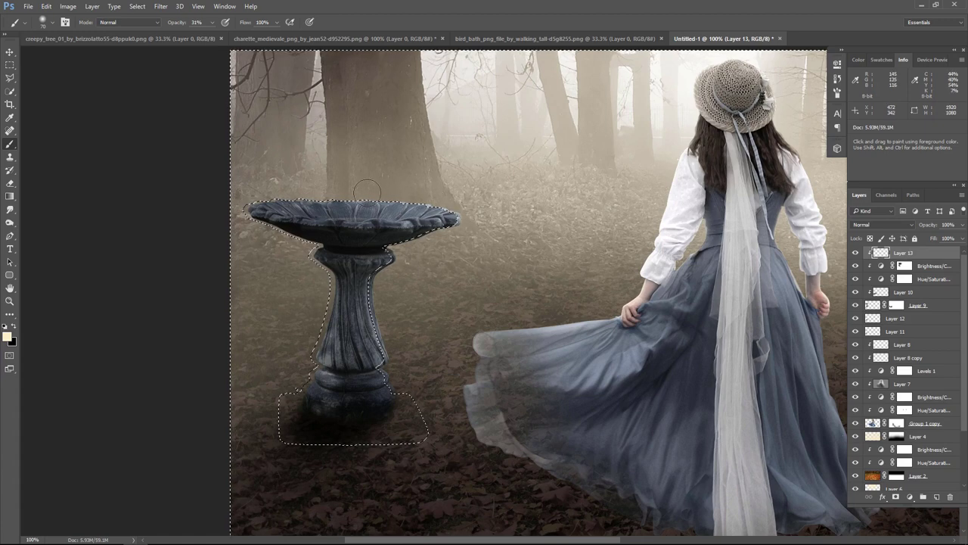
click(459, 219)
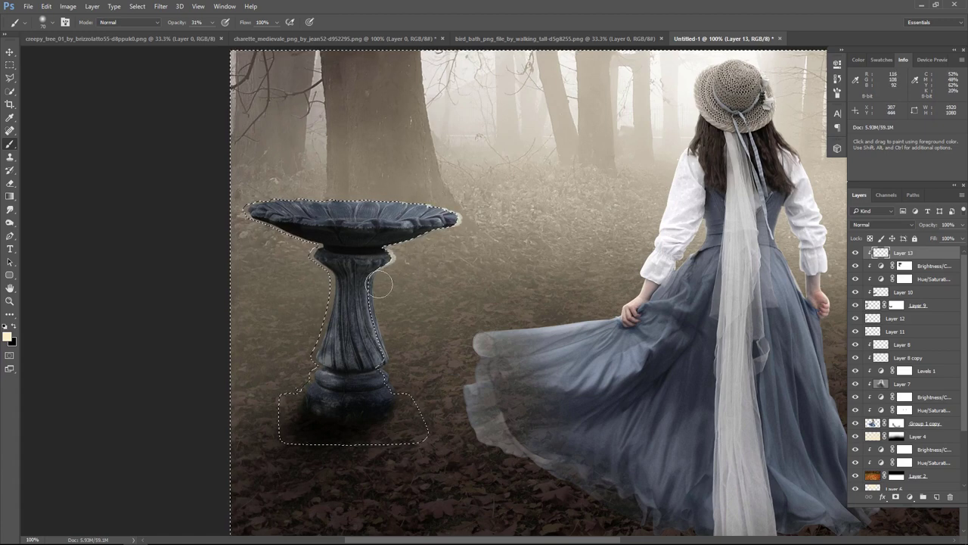
drag(380, 285, 394, 318)
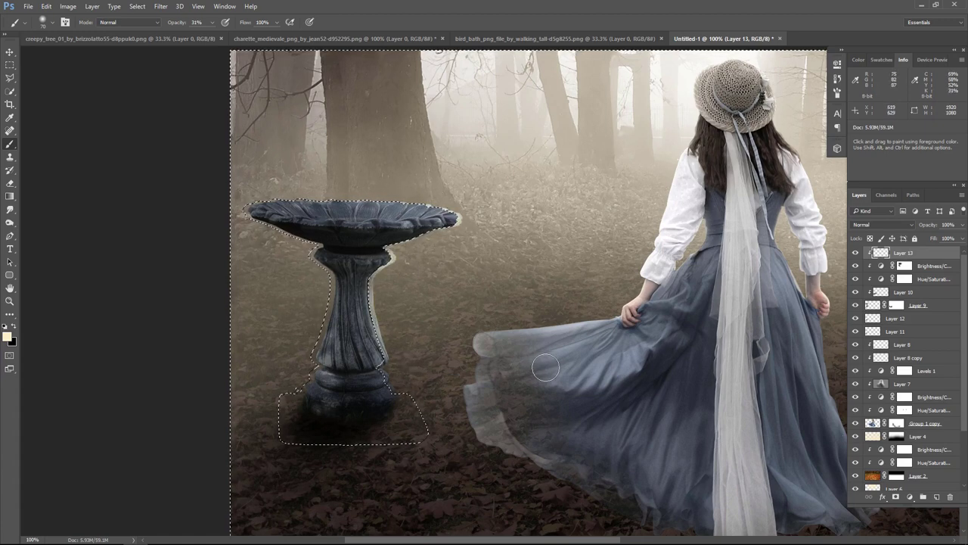
key(ctrl+d)
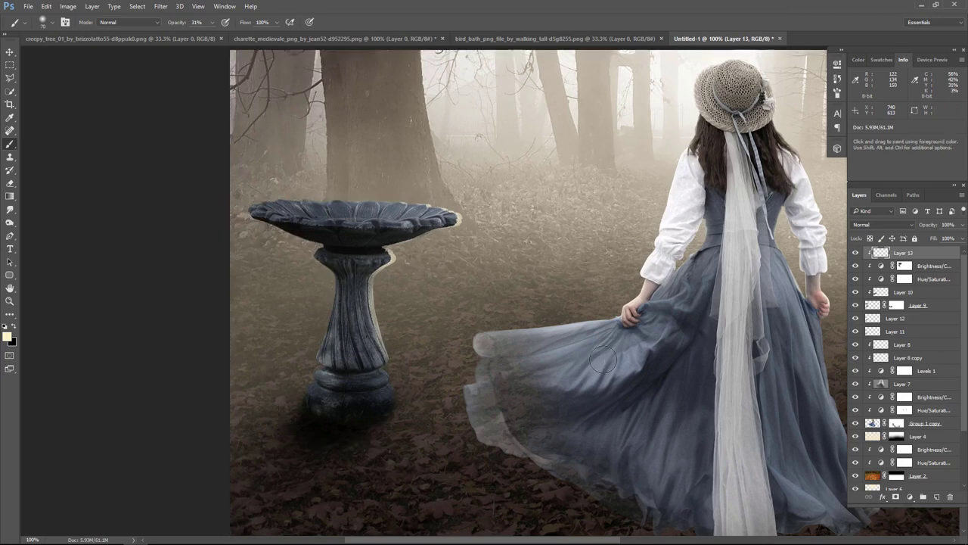
Set Layer 13 to Screen and apply an 8.8 px Gaussian Blur
click(890, 224)
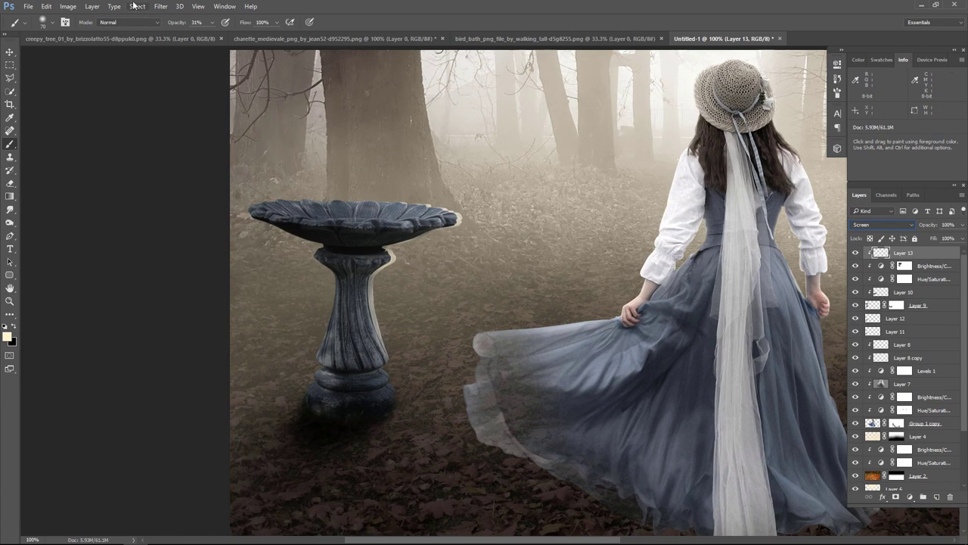
click(161, 6)
mouse_move(181, 117)
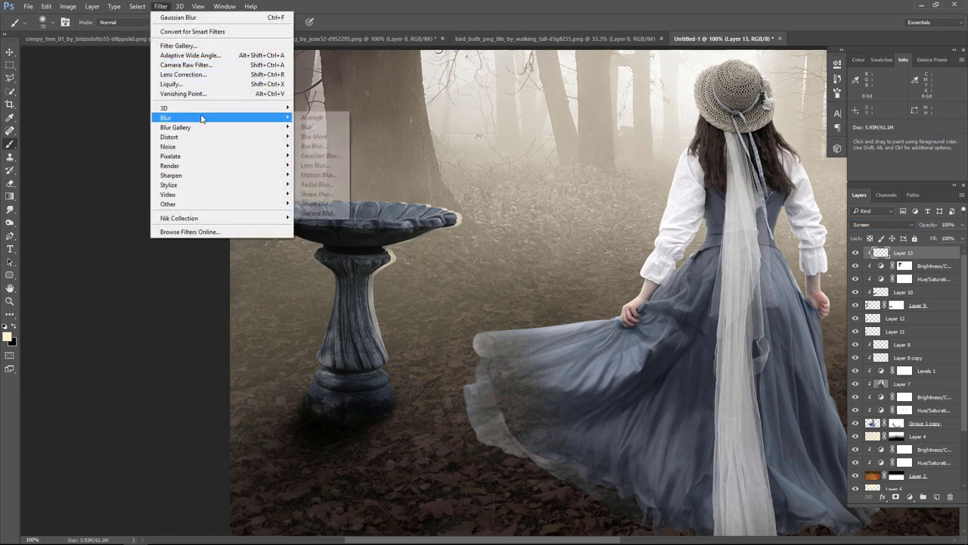
click(321, 155)
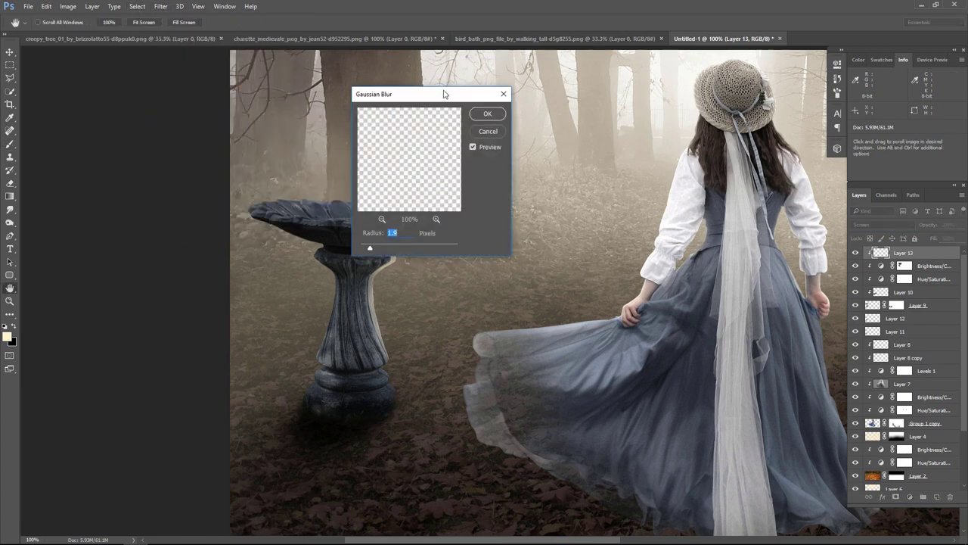
drag(443, 93, 625, 102)
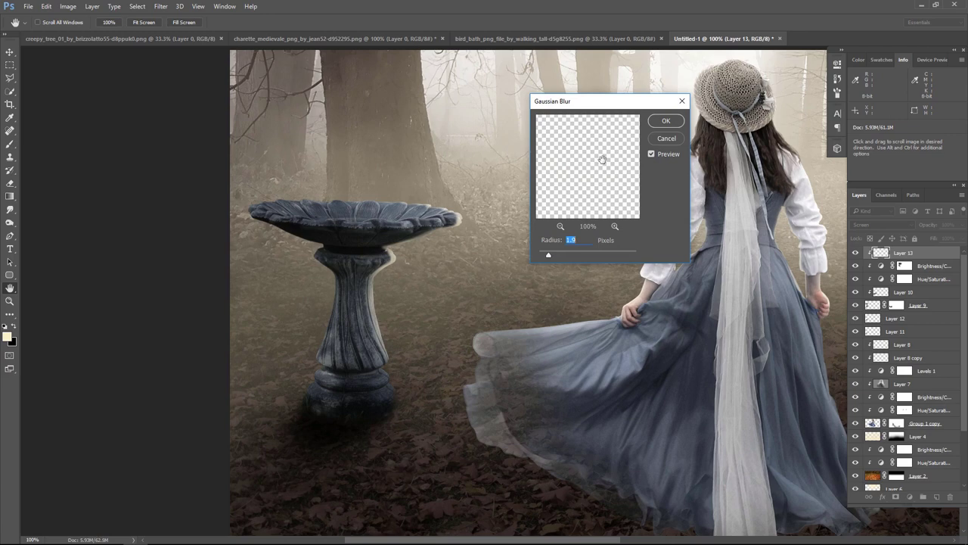
click(575, 256)
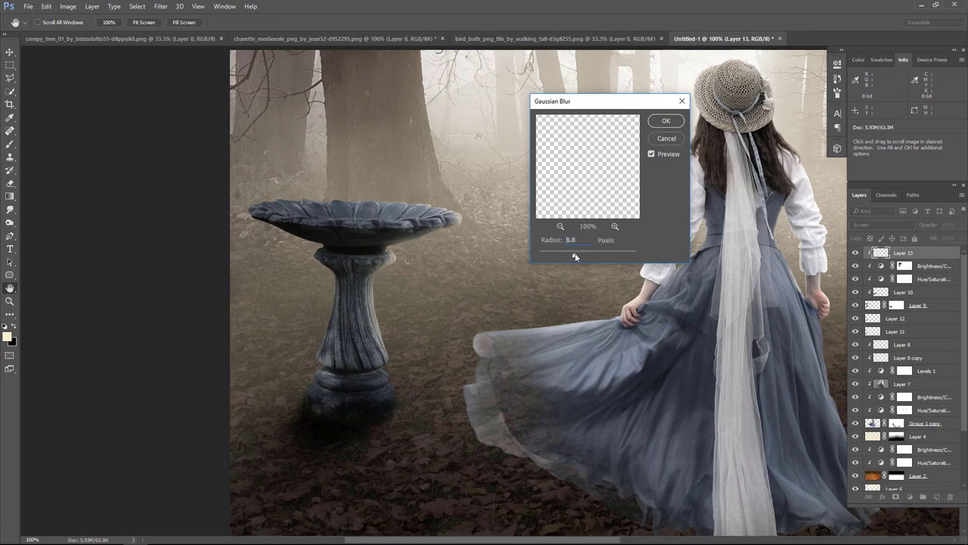
drag(575, 255, 573, 255)
click(666, 122)
key(b)
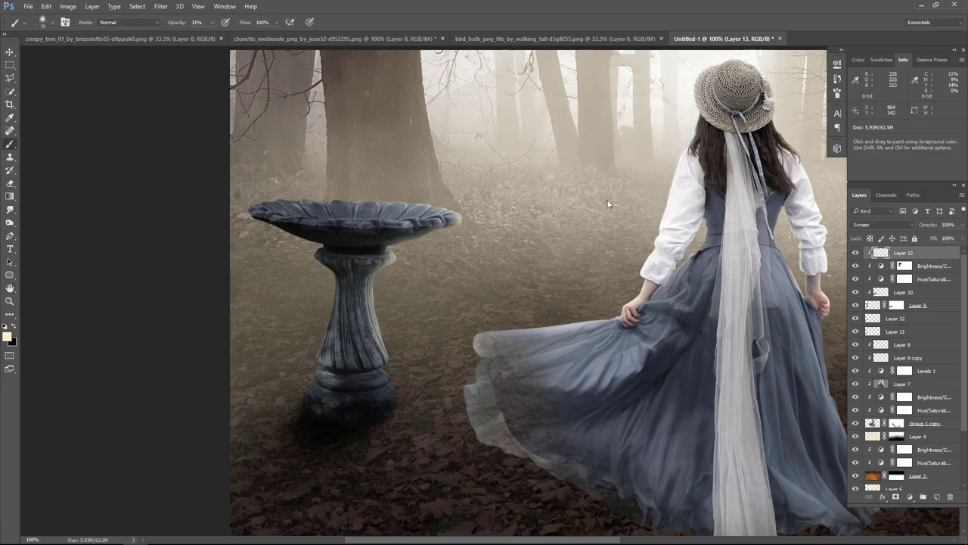
Lower the glow layer's opacity to 73% and toggle it to compare
drag(964, 226, 949, 238)
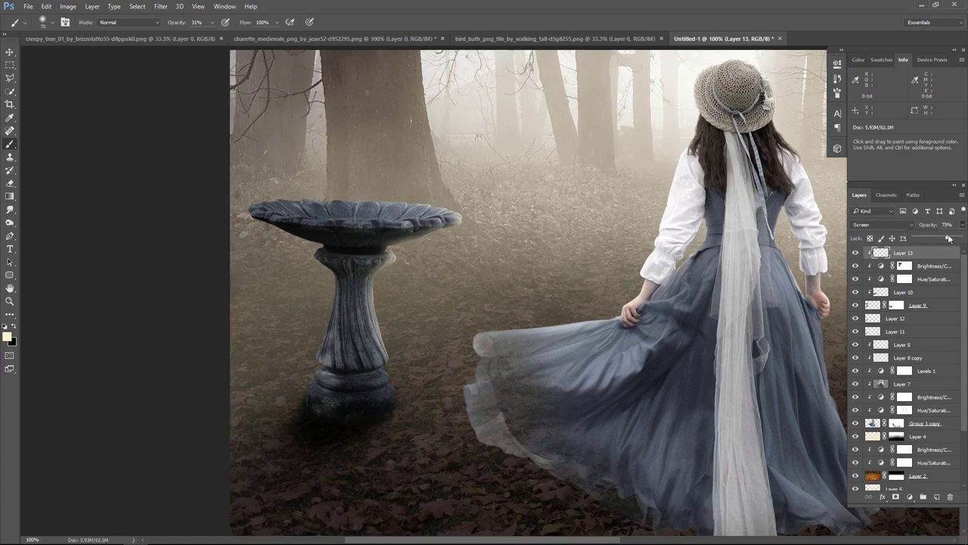
click(856, 253)
click(856, 253)
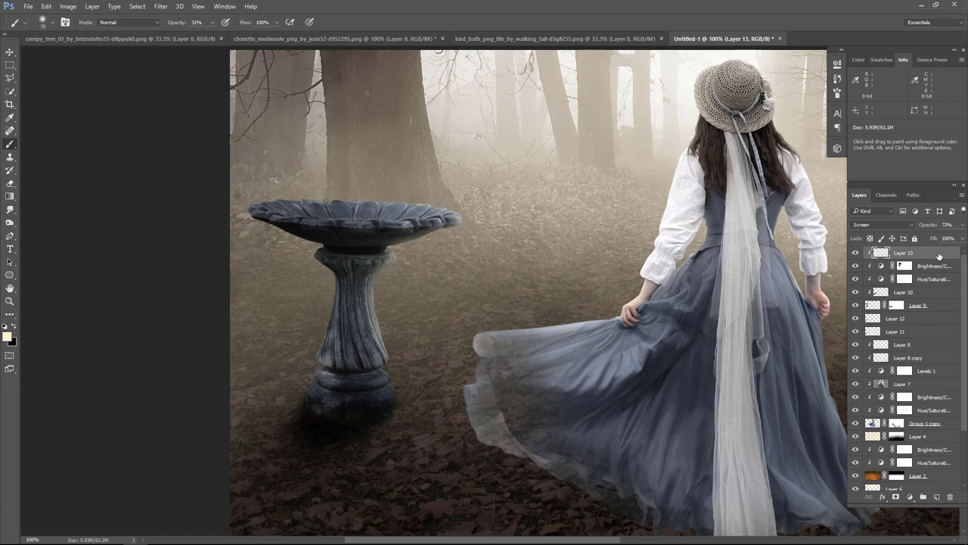
Add a Levels adjustment clipped to Layer 13 with midtones at 0.73, then zoom out to 50%
click(911, 496)
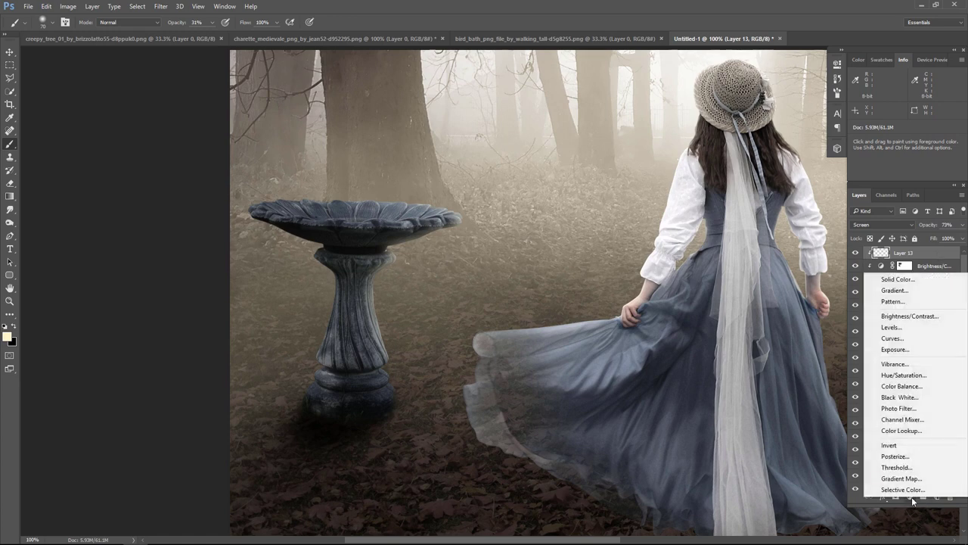
click(917, 326)
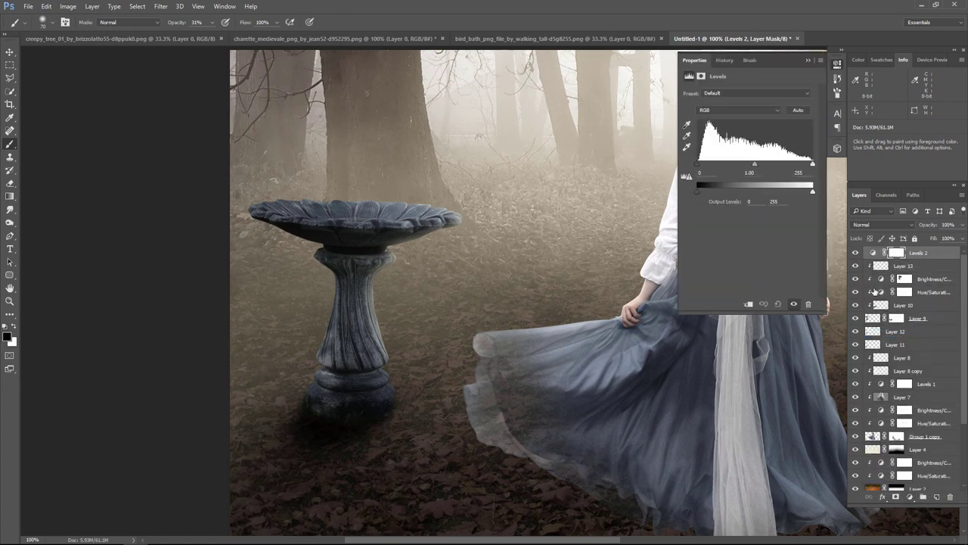
click(750, 304)
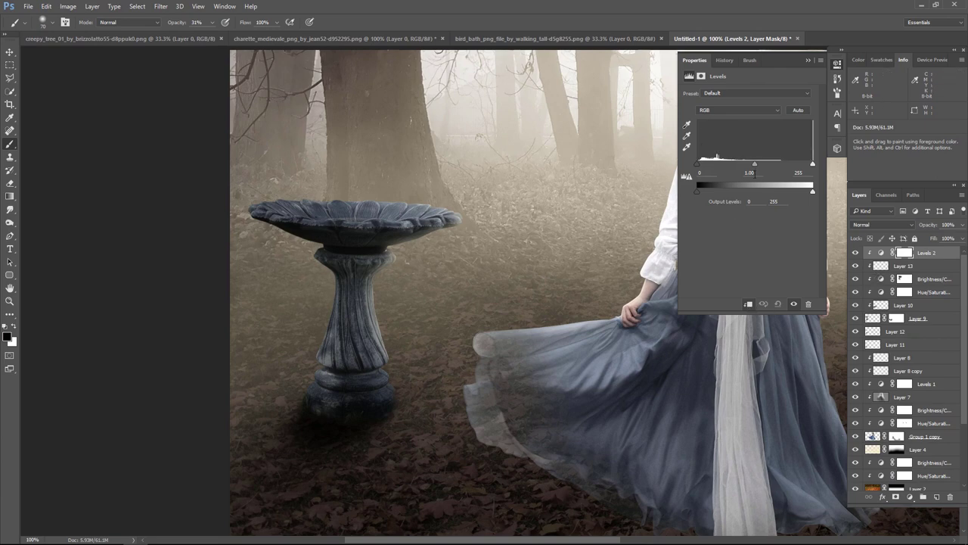
drag(758, 168, 804, 168)
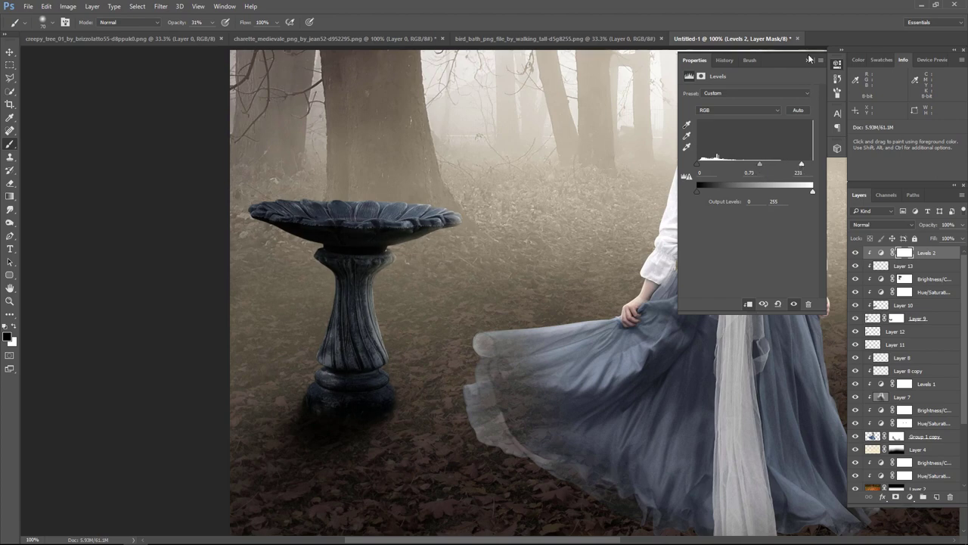
click(809, 61)
key(ctrl+minus)
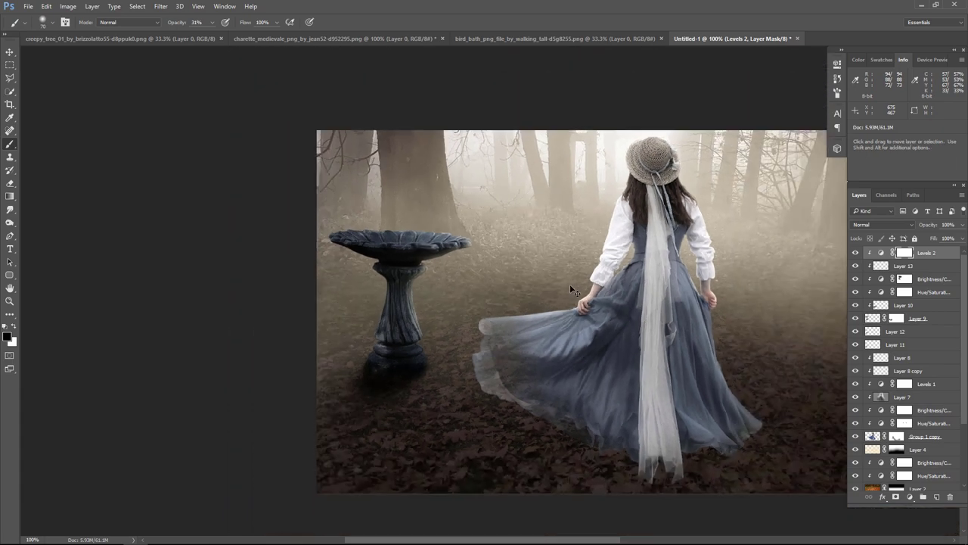
key(ctrl+minus)
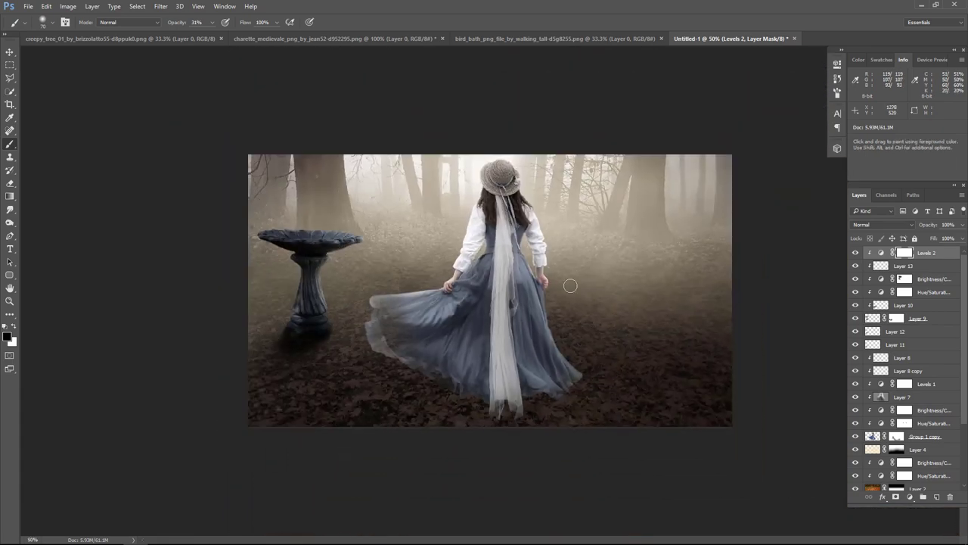
Select Layer 2 and lower Hue/Saturation 1's Lightness to -54
click(10, 52)
ctrl+click(632, 390)
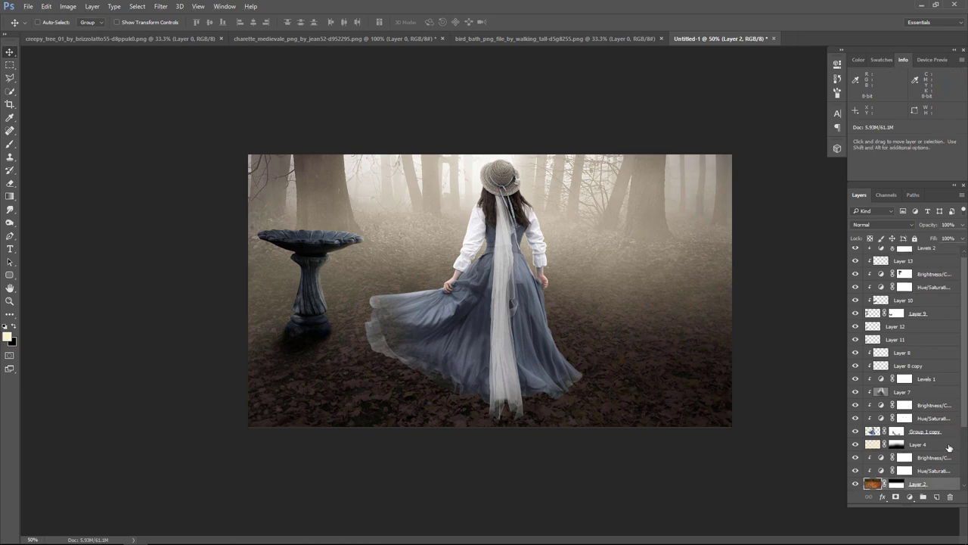
scroll(937, 477, down, 1)
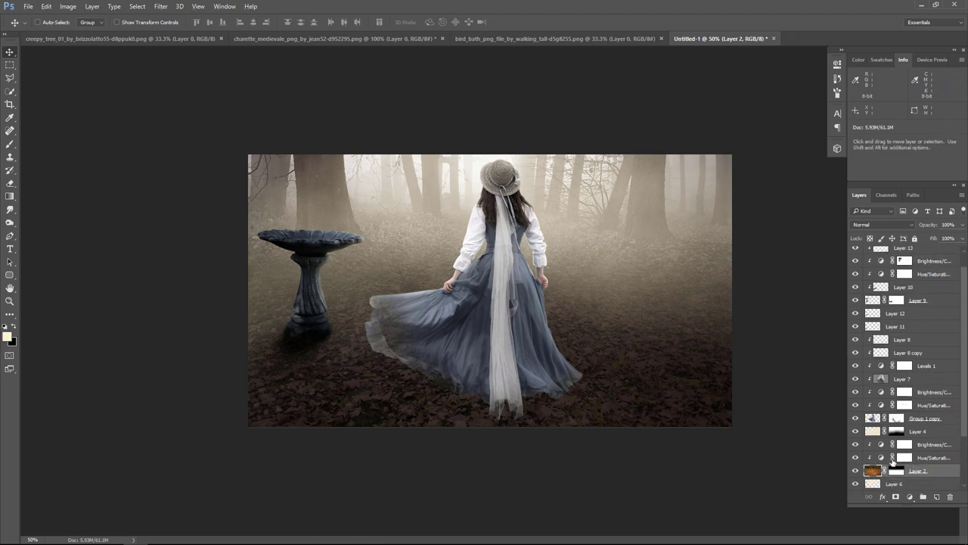
double_click(881, 457)
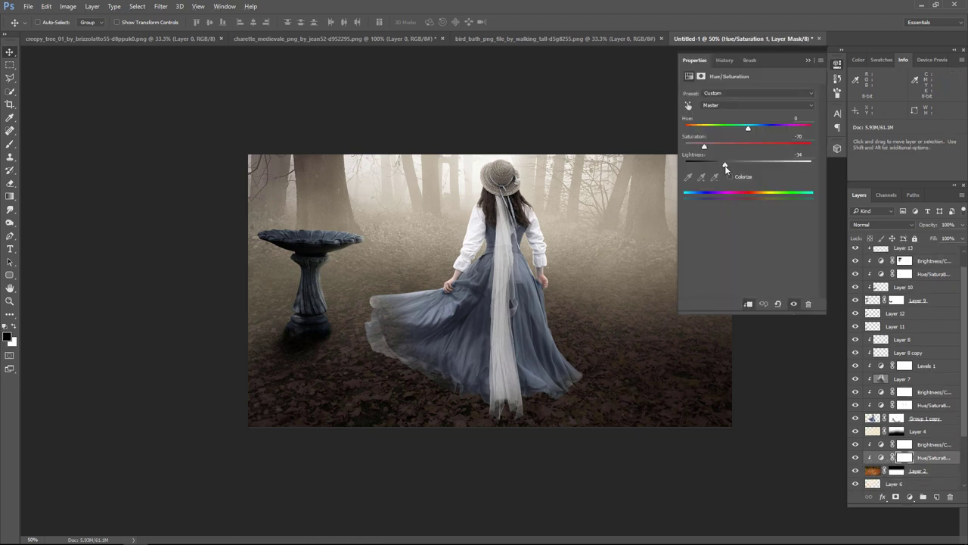
mouse_move(725, 168)
mouse_down()
mouse_move(696, 148)
mouse_move(724, 169)
mouse_up()
Add a clipped Levels adjustment above the lower Brightness/Contrast, with midtone 0.73, white 171 and 76% opacity
click(809, 61)
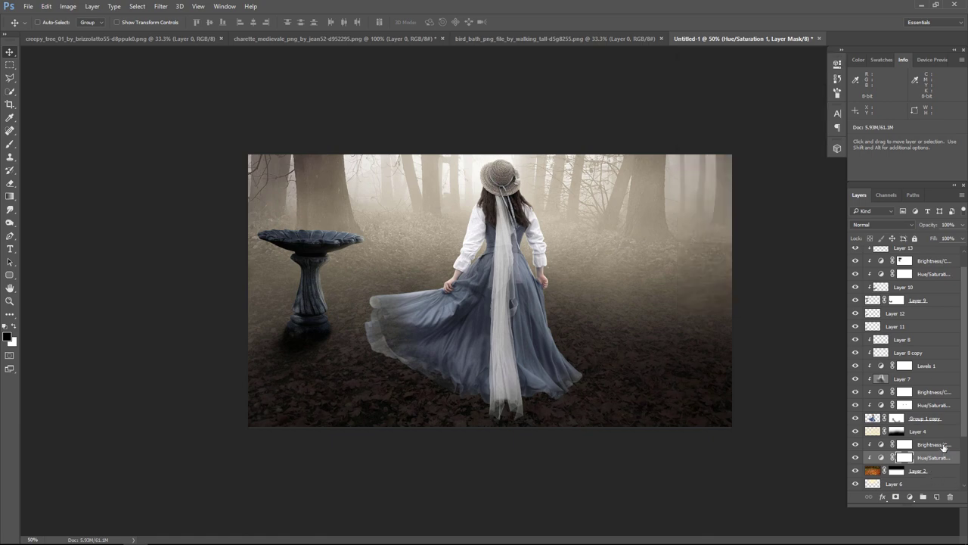
click(943, 447)
click(912, 496)
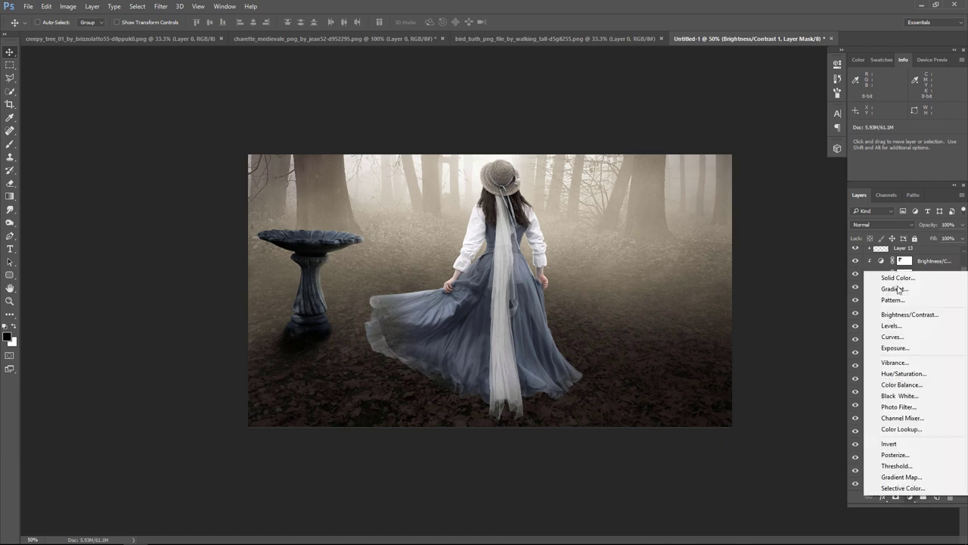
click(908, 325)
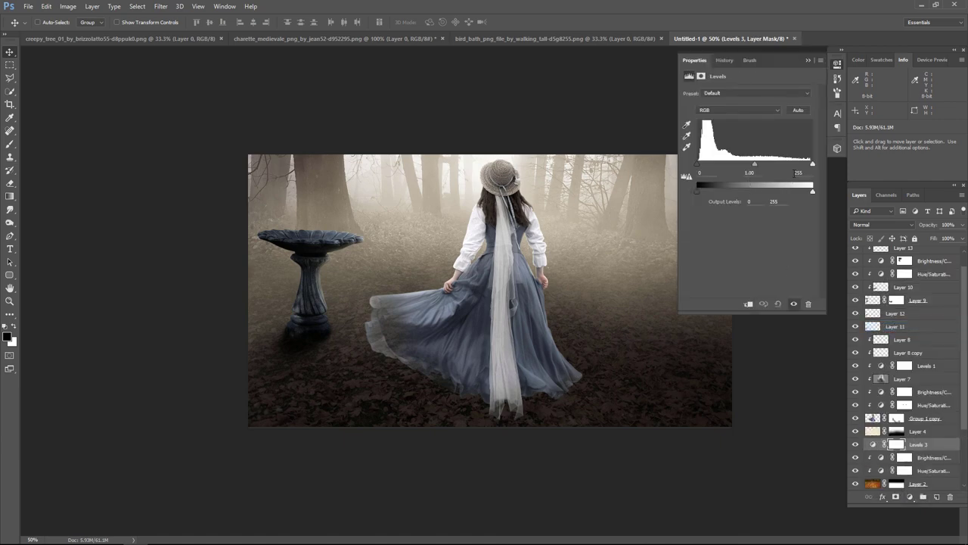
mouse_move(816, 190)
mouse_down()
mouse_move(807, 163)
mouse_move(761, 164)
mouse_up()
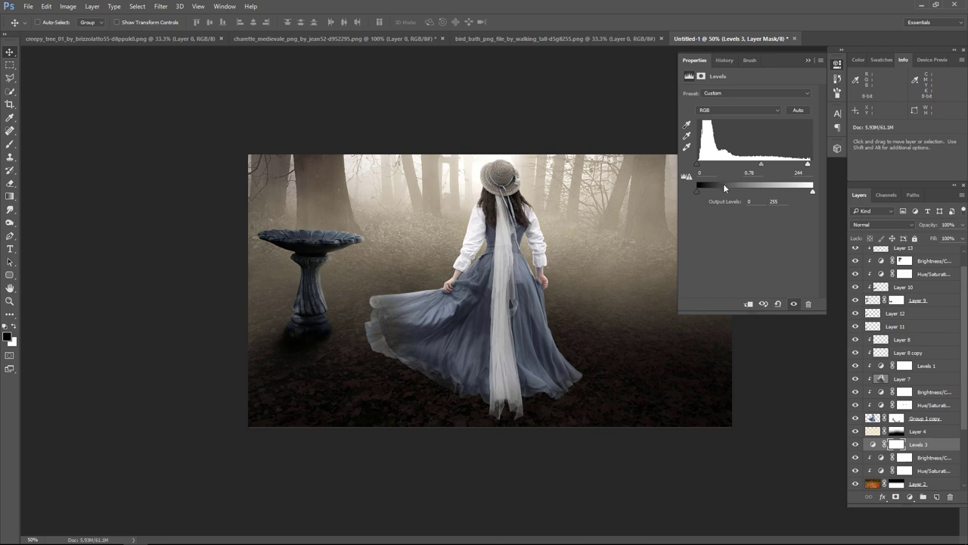
click(750, 304)
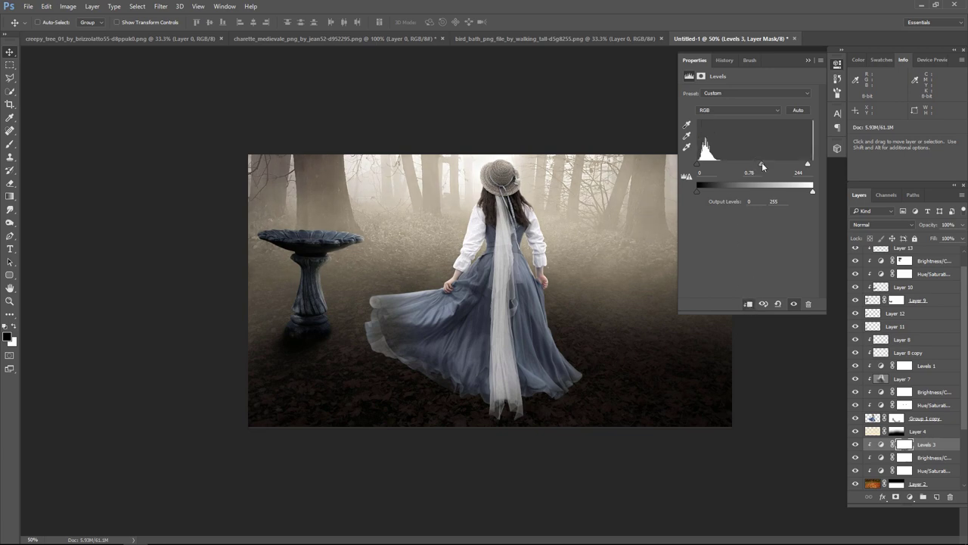
mouse_move(761, 164)
mouse_down()
mouse_move(801, 166)
mouse_move(789, 166)
mouse_up()
drag(781, 165, 776, 165)
mouse_move(746, 166)
mouse_down()
mouse_move(755, 166)
mouse_move(744, 168)
mouse_up()
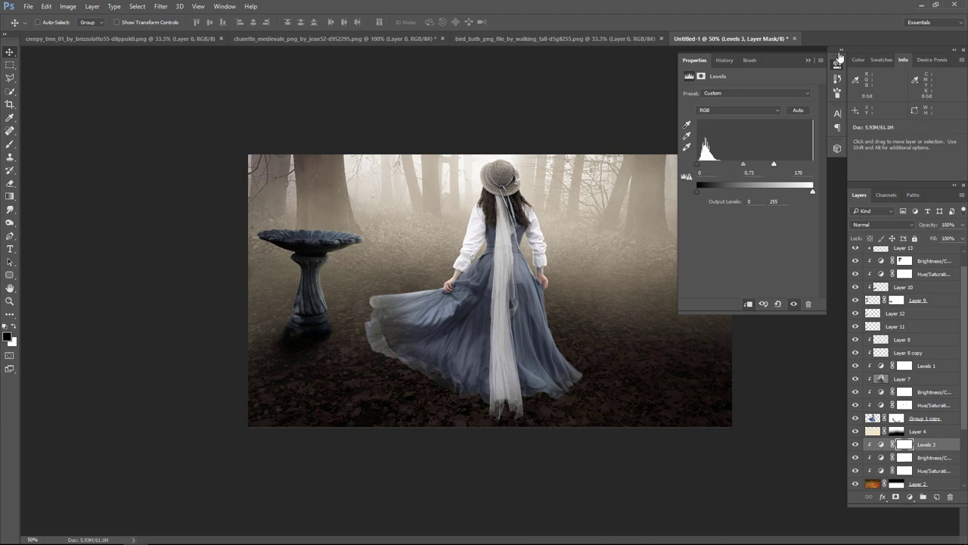
click(808, 60)
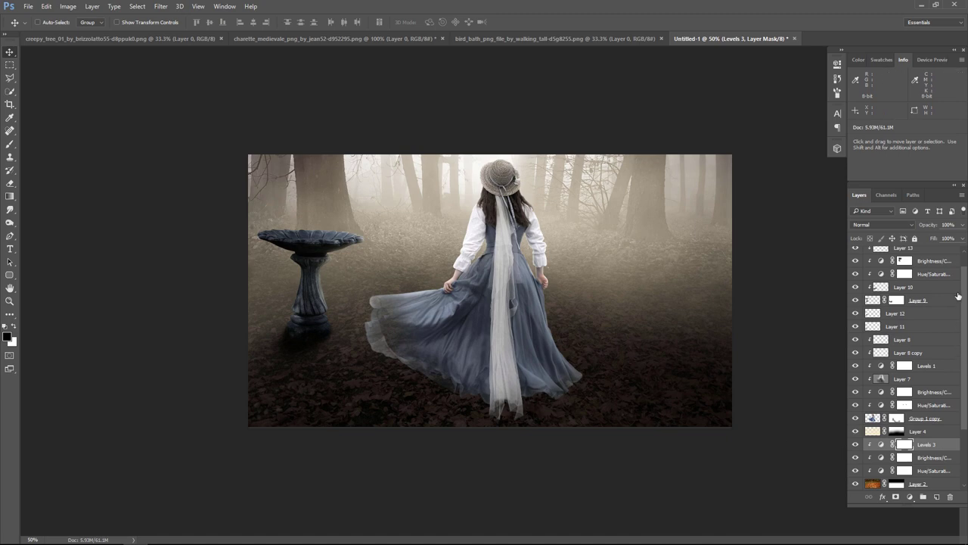
drag(964, 227, 934, 240)
double_click(882, 472)
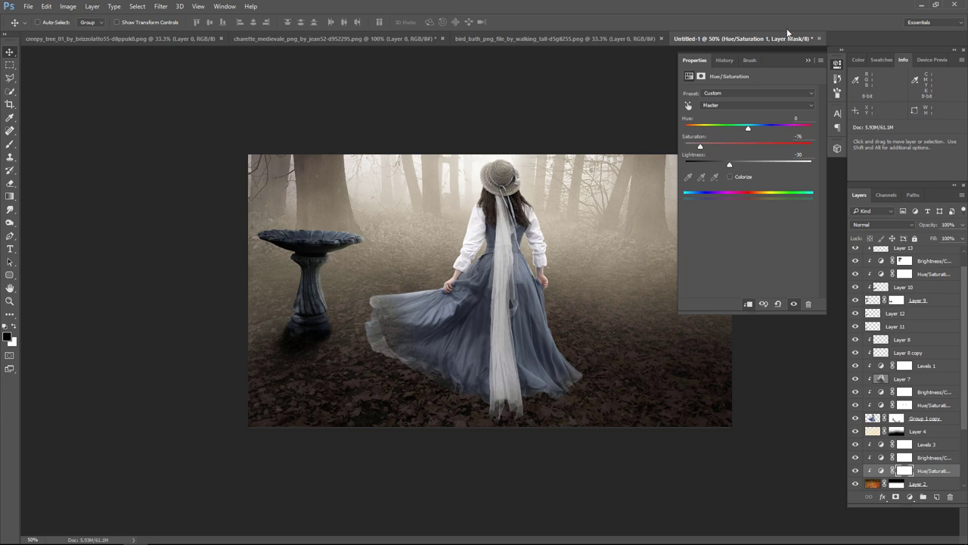
Set Layer 12, the bird bath shadow, to 80% opacity
click(808, 60)
click(895, 313)
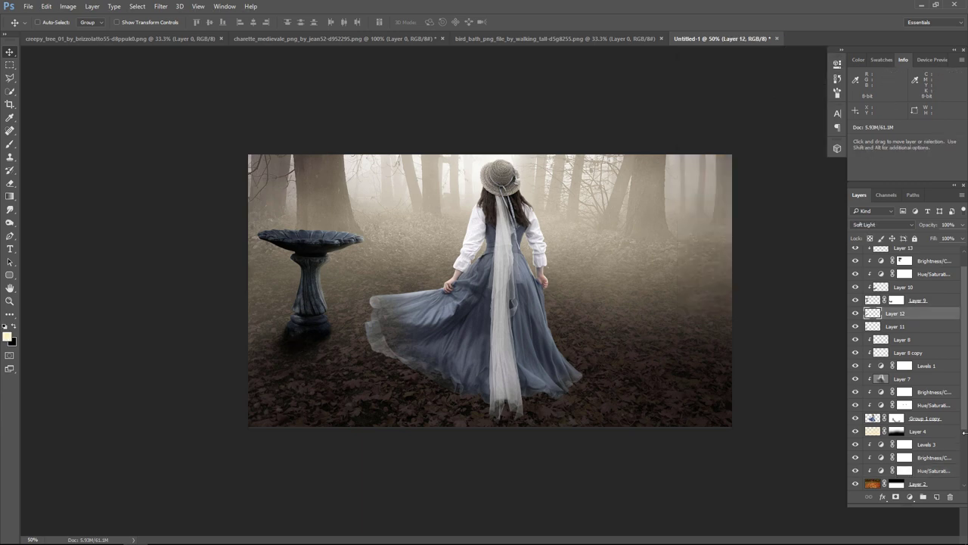
click(856, 313)
click(856, 313)
drag(963, 226, 951, 238)
key(Return)
Group Levels 2 through Layer 12 into Group 1 and move Layer 11 into it
scroll(931, 338, up, 1)
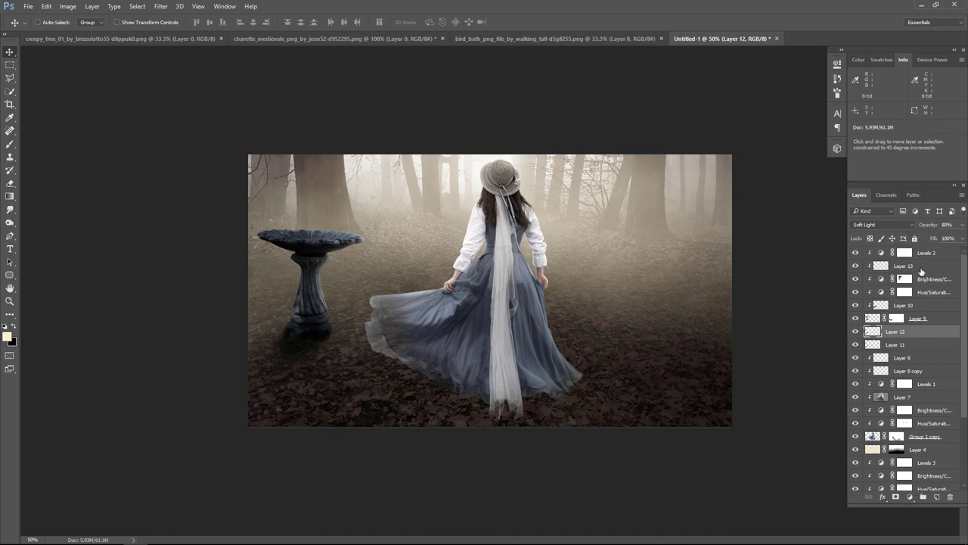
shift+click(937, 257)
click(923, 496)
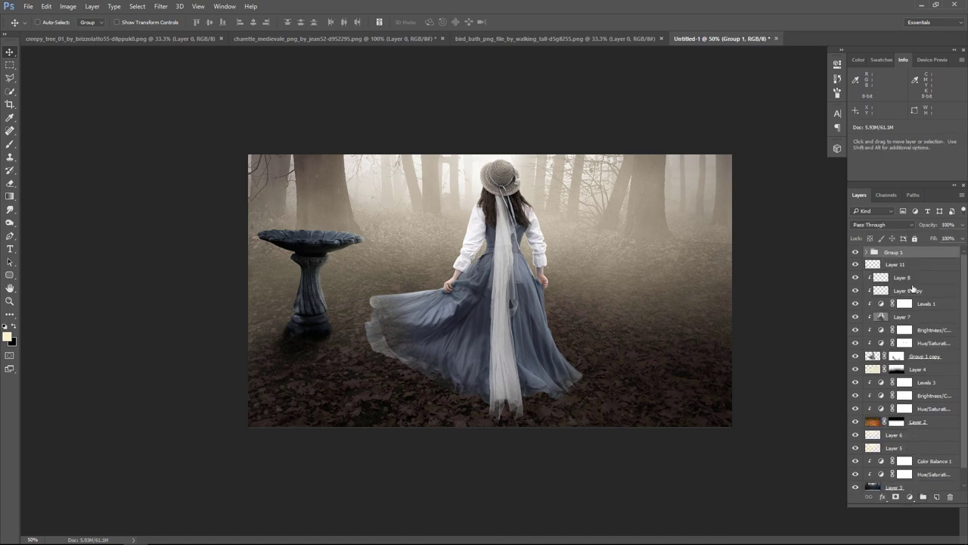
click(855, 253)
drag(311, 310, 386, 269)
key(ctrl+z)
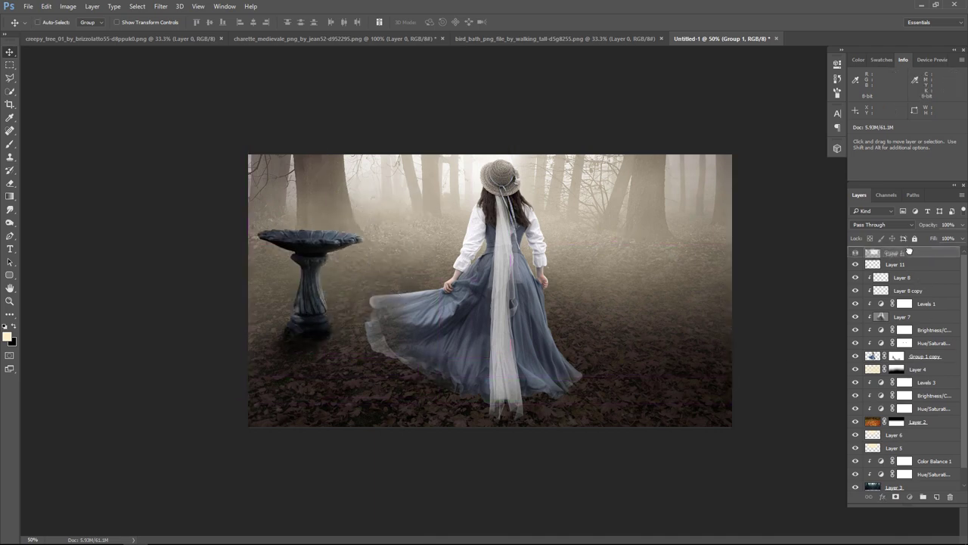
drag(914, 266, 908, 254)
click(855, 253)
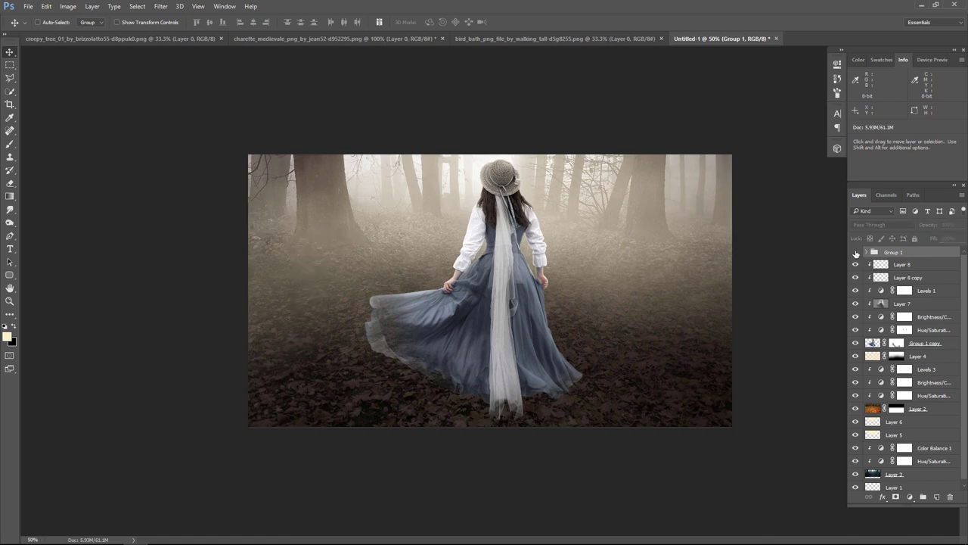
click(856, 253)
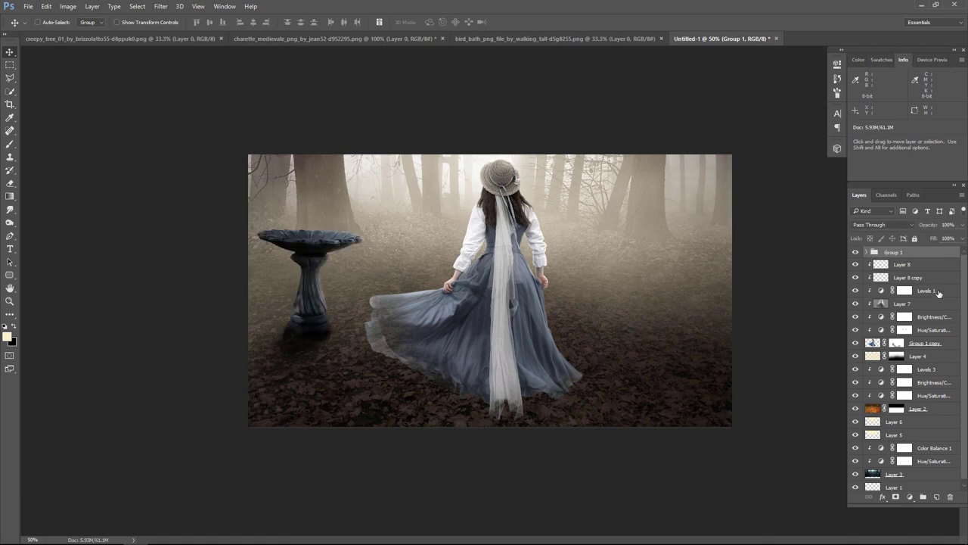
drag(934, 409, 935, 414)
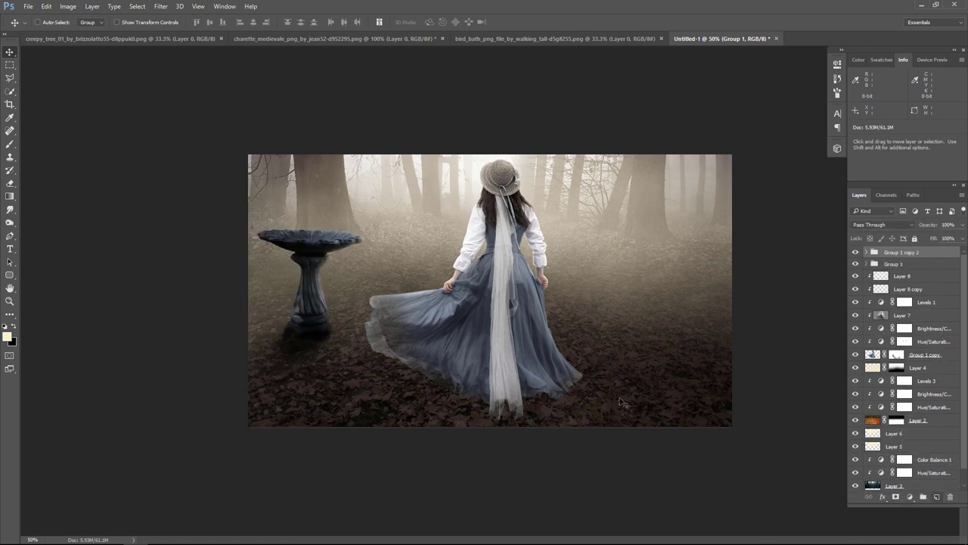
Duplicate the bird bath group and shrink the copy into the background left of the woman
drag(358, 301, 371, 300)
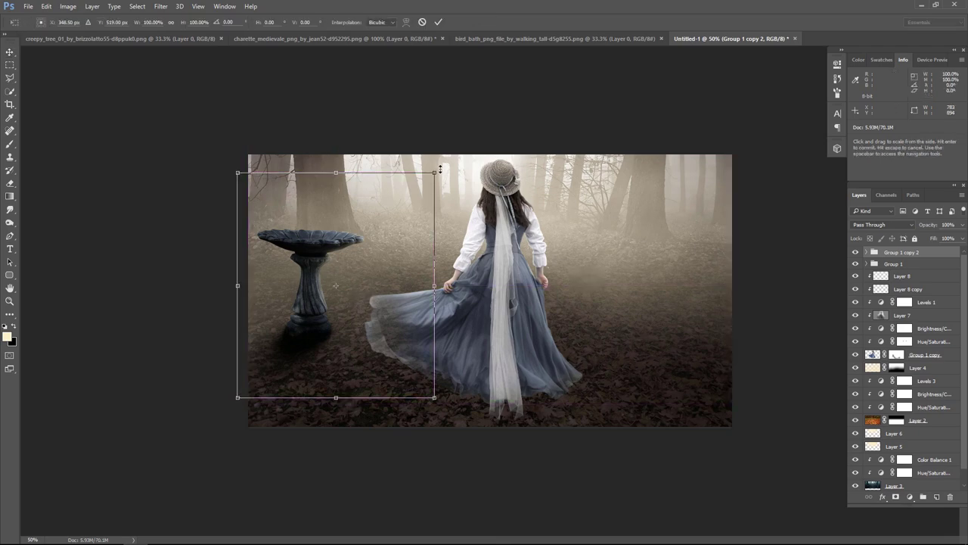
key(ctrl+t)
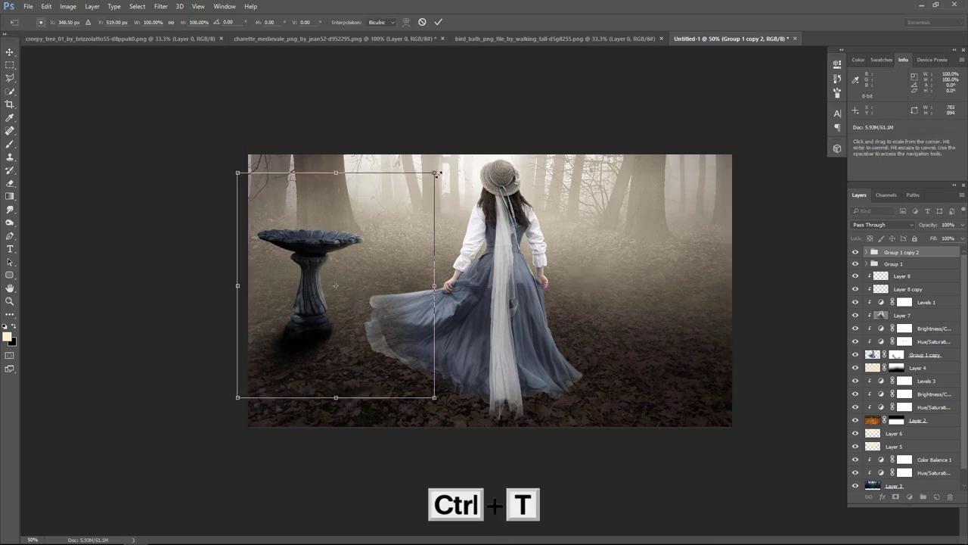
mouse_move(437, 176)
mouse_down()
mouse_move(393, 214)
mouse_move(408, 196)
mouse_up()
mouse_move(337, 283)
mouse_down()
mouse_move(435, 198)
mouse_move(441, 177)
mouse_up()
mouse_move(511, 107)
mouse_down()
mouse_move(459, 163)
mouse_move(435, 213)
mouse_up()
drag(454, 174, 472, 148)
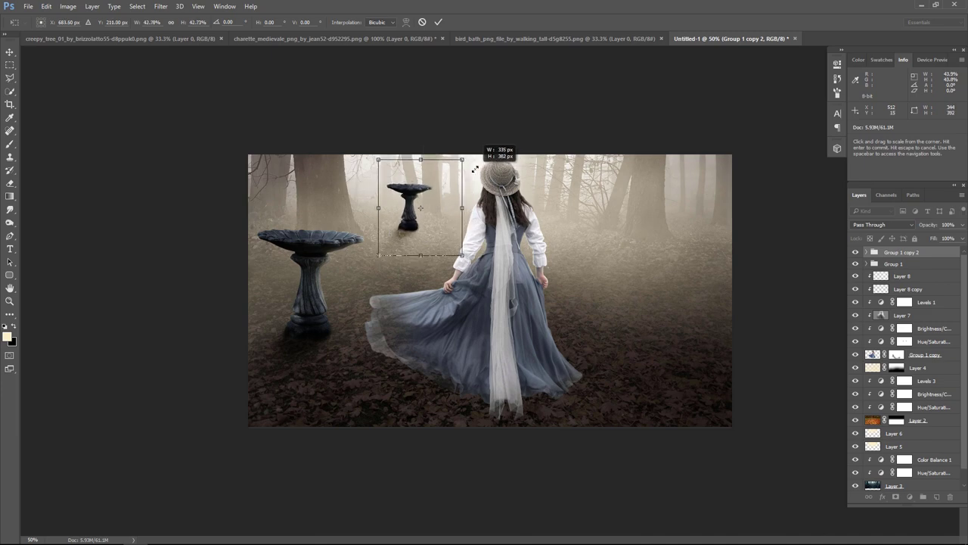
mouse_move(443, 190)
mouse_down()
mouse_move(467, 196)
mouse_move(473, 168)
mouse_move(452, 196)
mouse_up()
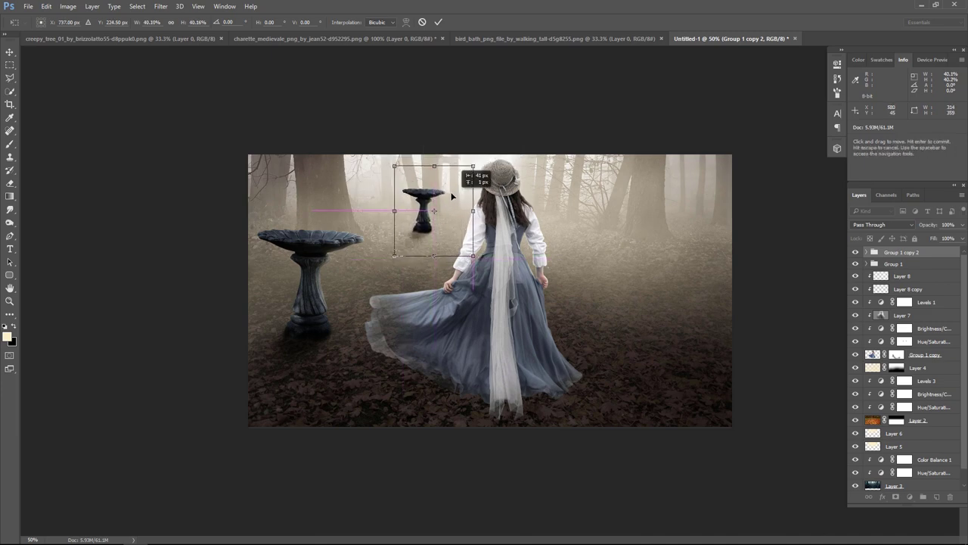
key(Return)
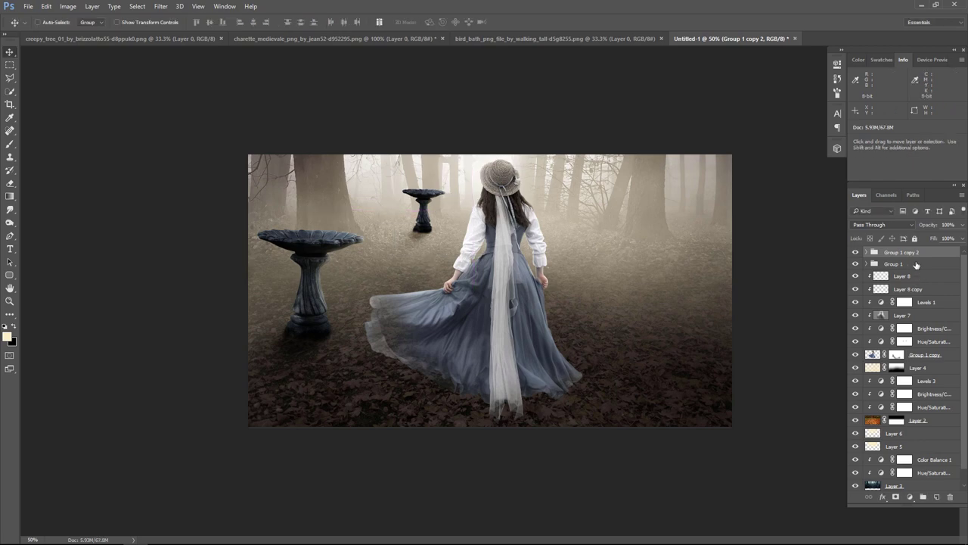
Move the small bird bath's group beneath the fog layers and duplicate it to the woman's right
mouse_move(925, 257)
mouse_down()
mouse_move(930, 477)
mouse_move(930, 454)
mouse_up()
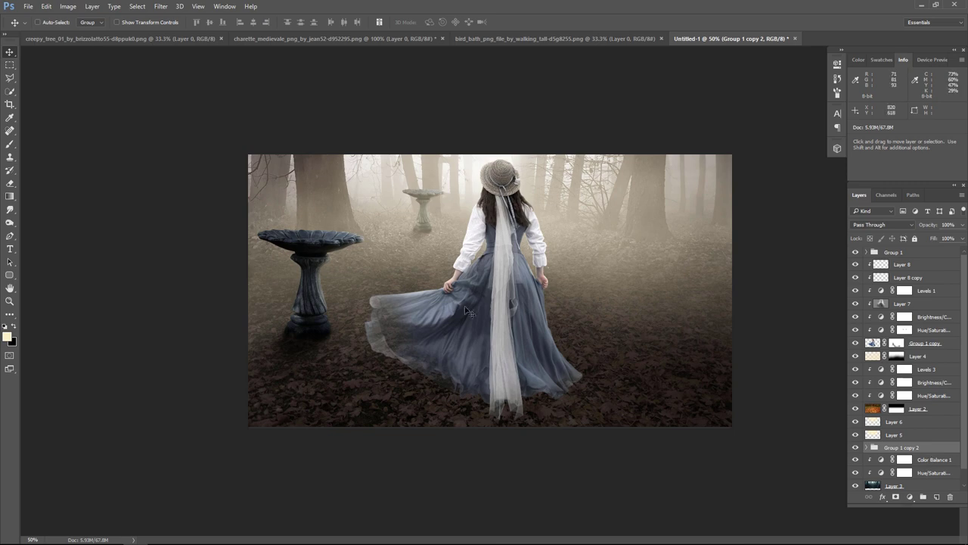
drag(425, 221, 412, 212)
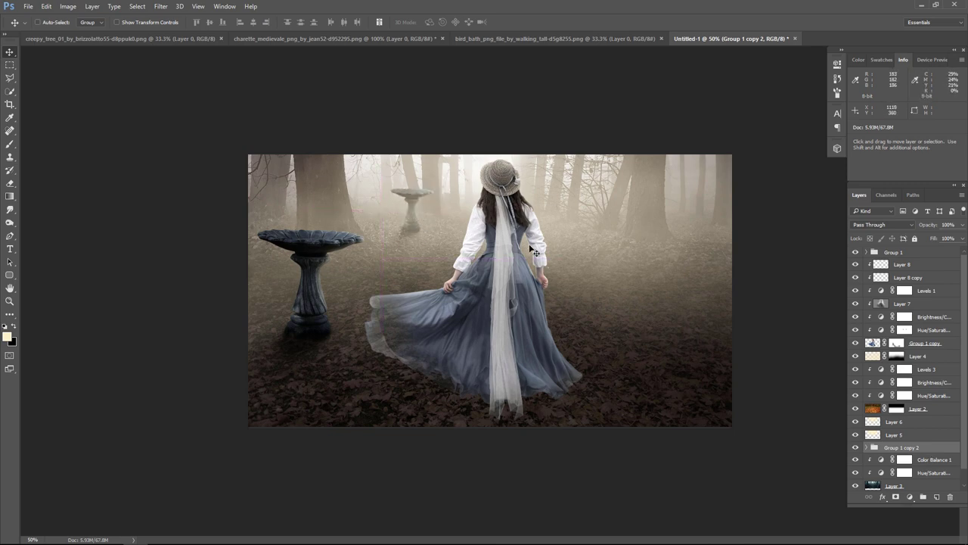
drag(447, 229, 551, 221)
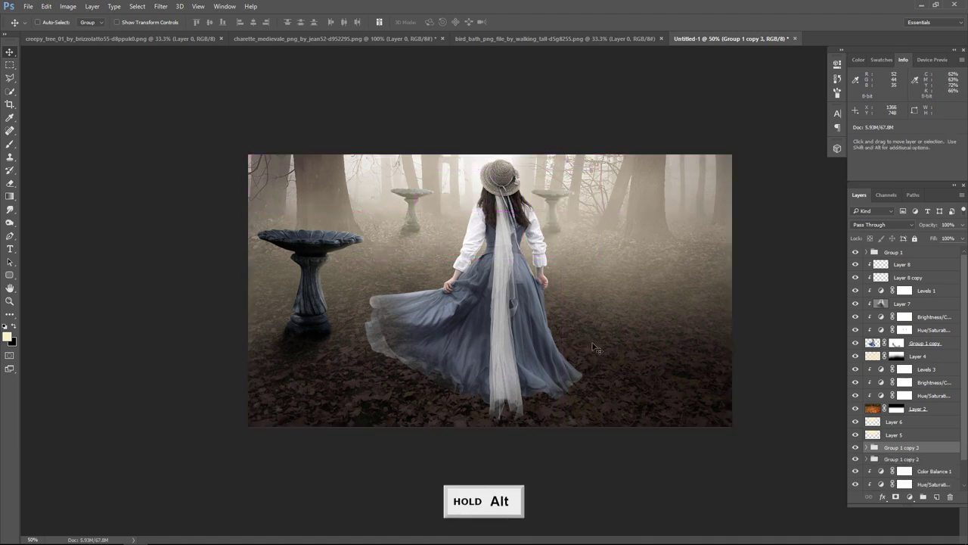
Raise Layer 5 and the Screen fog Layer 6 to 100% opacity
click(925, 435)
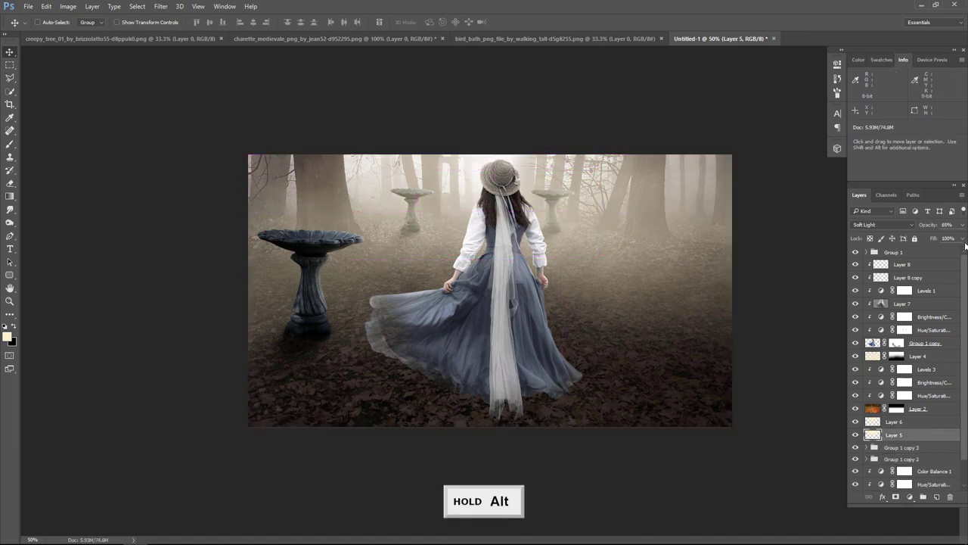
mouse_move(963, 226)
mouse_down()
mouse_move(964, 240)
mouse_move(955, 239)
mouse_up()
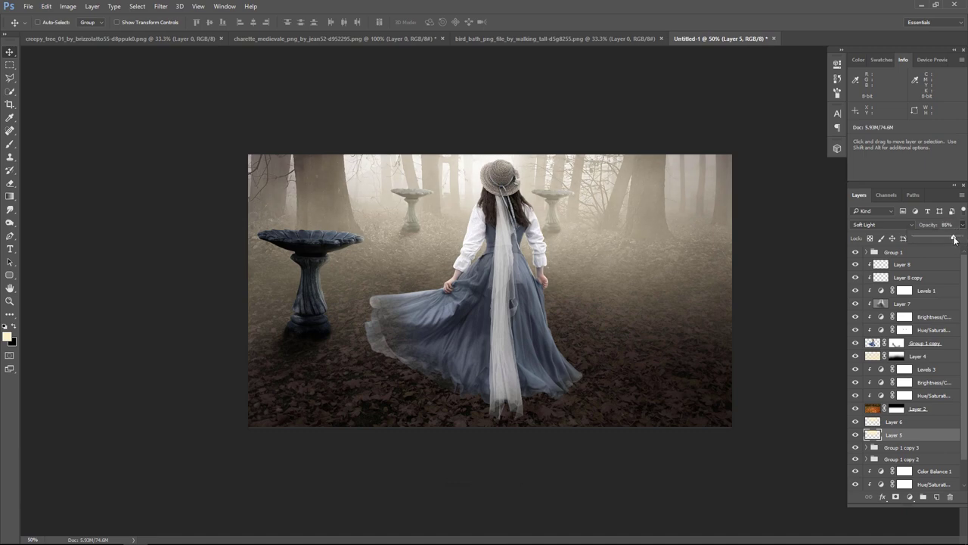
click(912, 423)
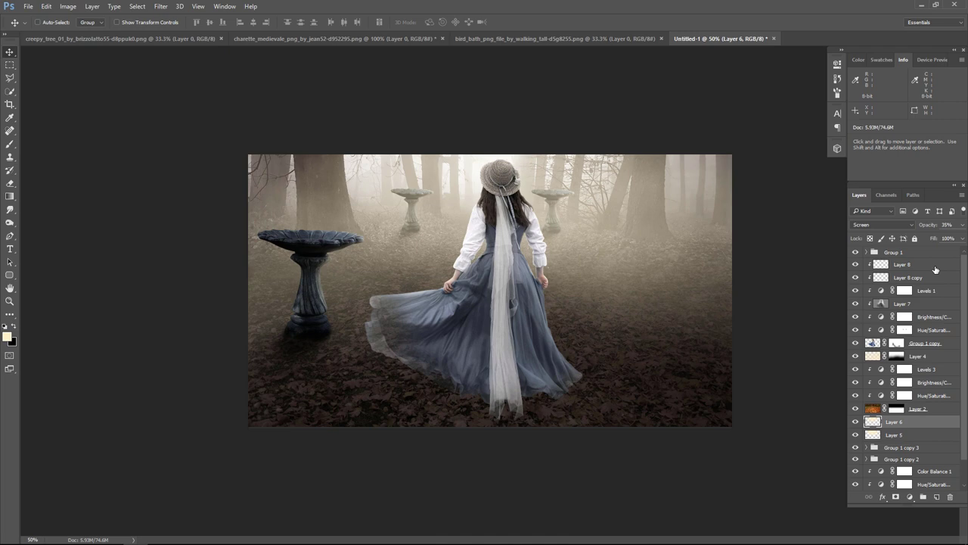
click(963, 226)
drag(930, 239, 963, 249)
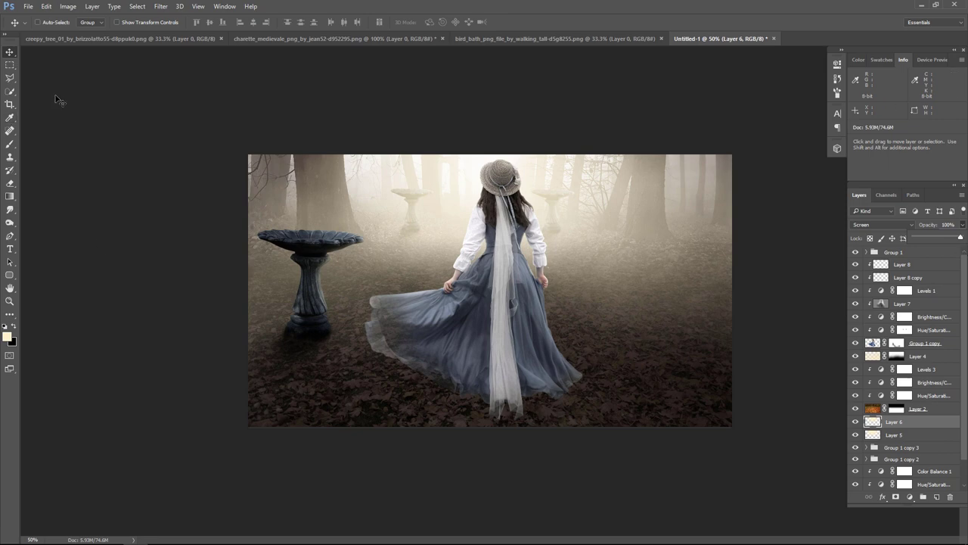
click(10, 67)
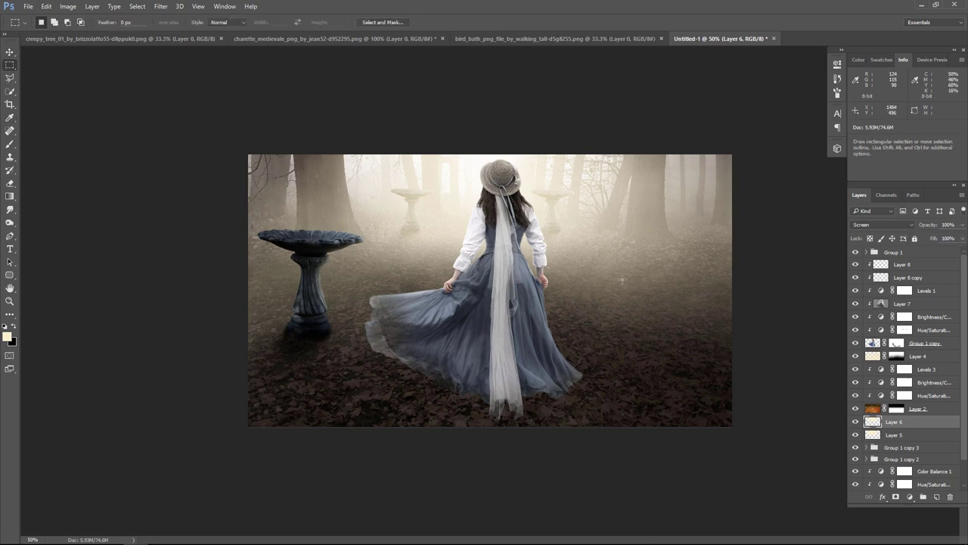
Close the bird bath source and drag the cart into the composite, raising its layer near the top
click(591, 39)
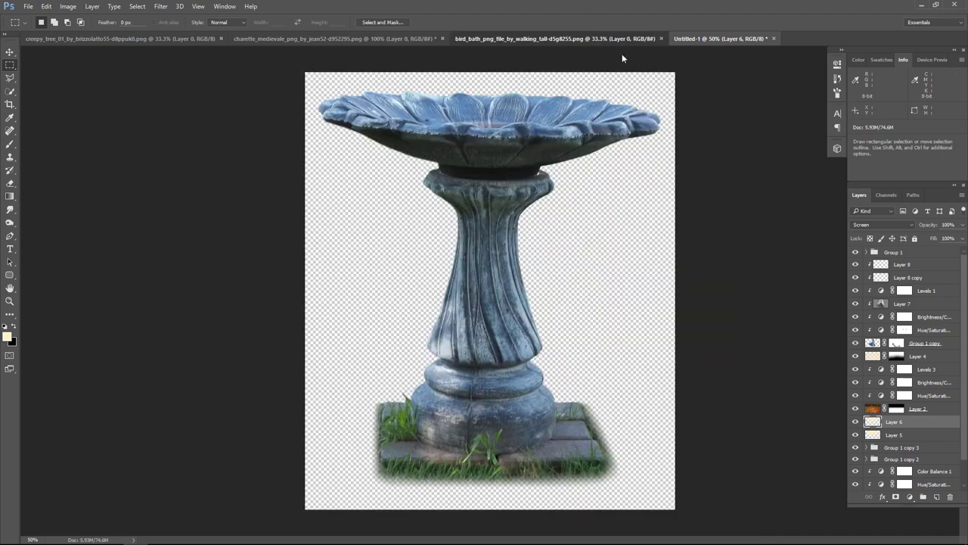
click(660, 39)
click(409, 38)
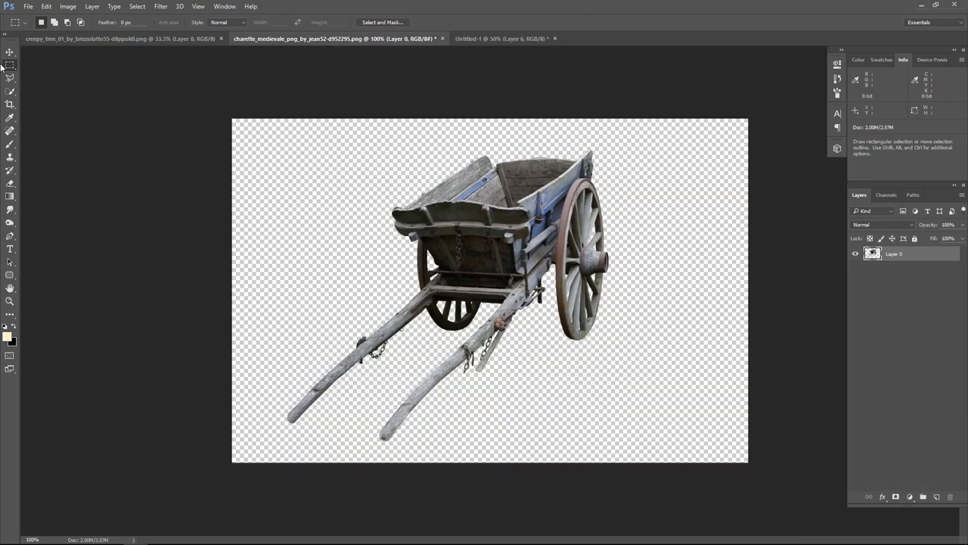
click(10, 52)
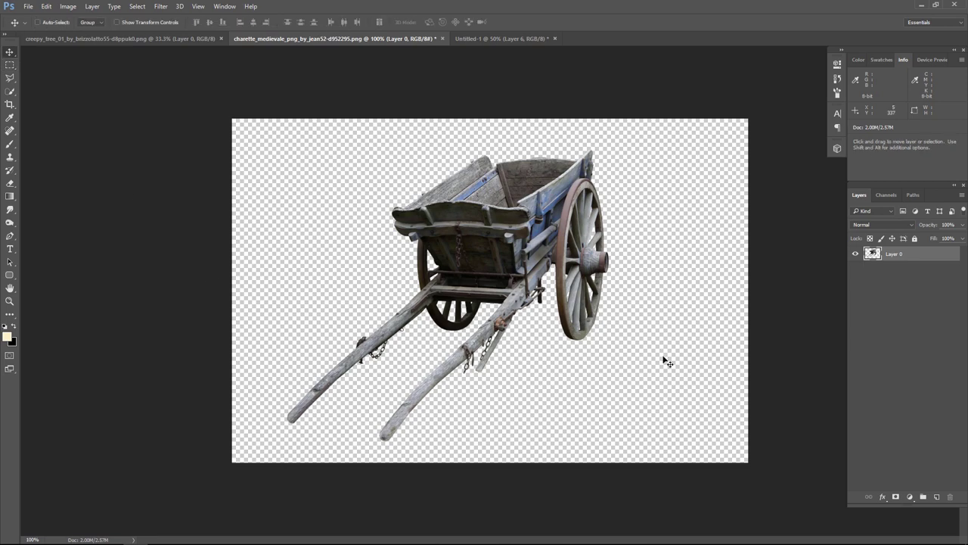
mouse_move(572, 215)
mouse_down()
mouse_move(490, 22)
mouse_move(643, 312)
mouse_up()
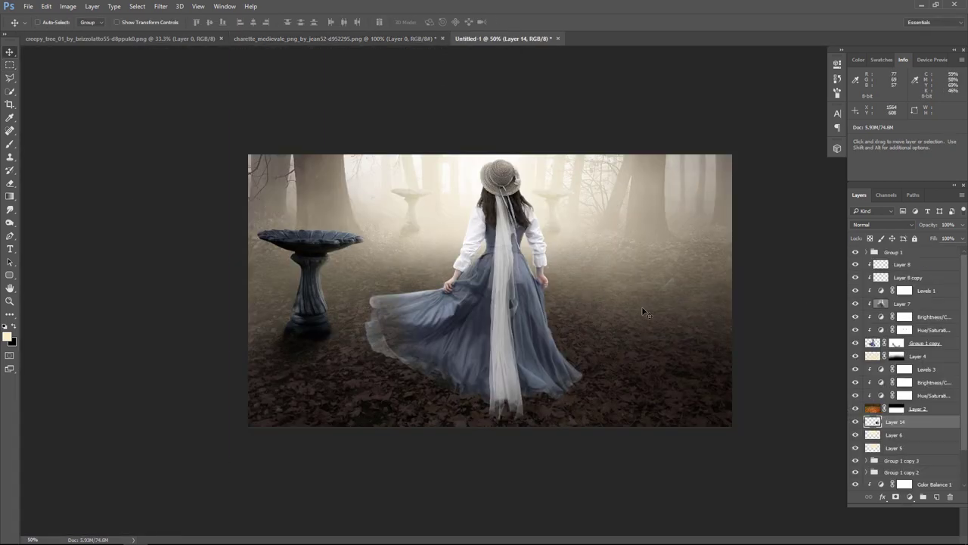
mouse_move(914, 424)
mouse_down()
mouse_move(928, 354)
mouse_move(912, 261)
mouse_up()
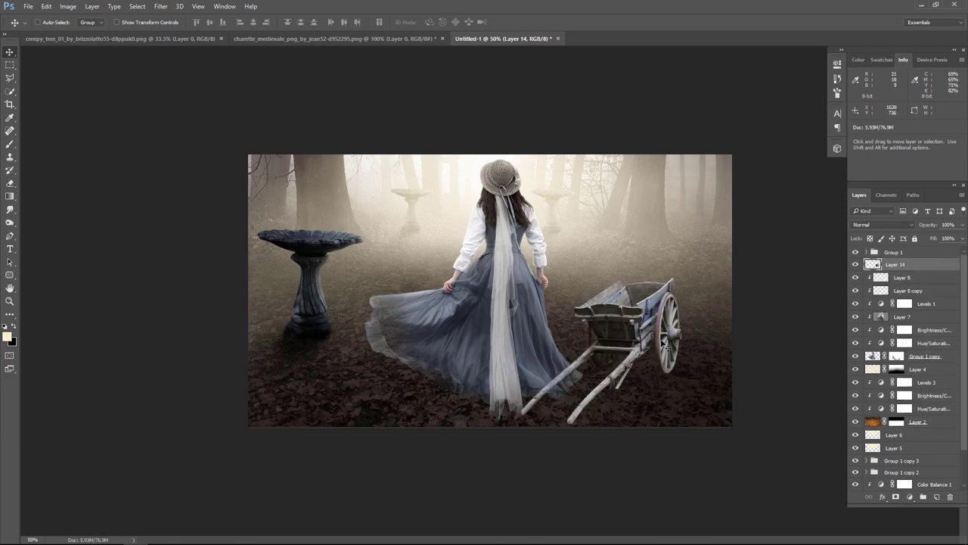
Flip the cart horizontally and place it to the right of the woman
drag(658, 351, 692, 320)
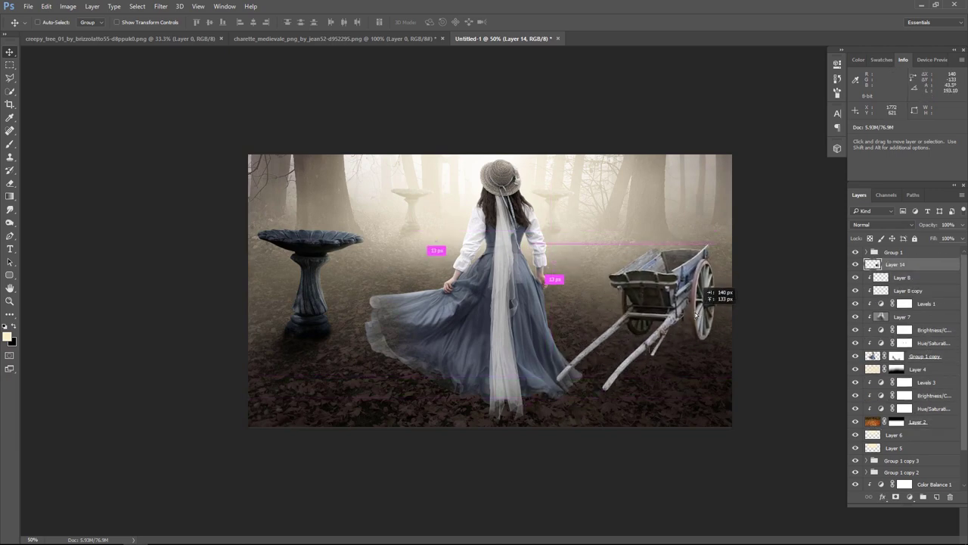
key(ctrl+t)
drag(692, 320, 675, 309)
click(46, 6)
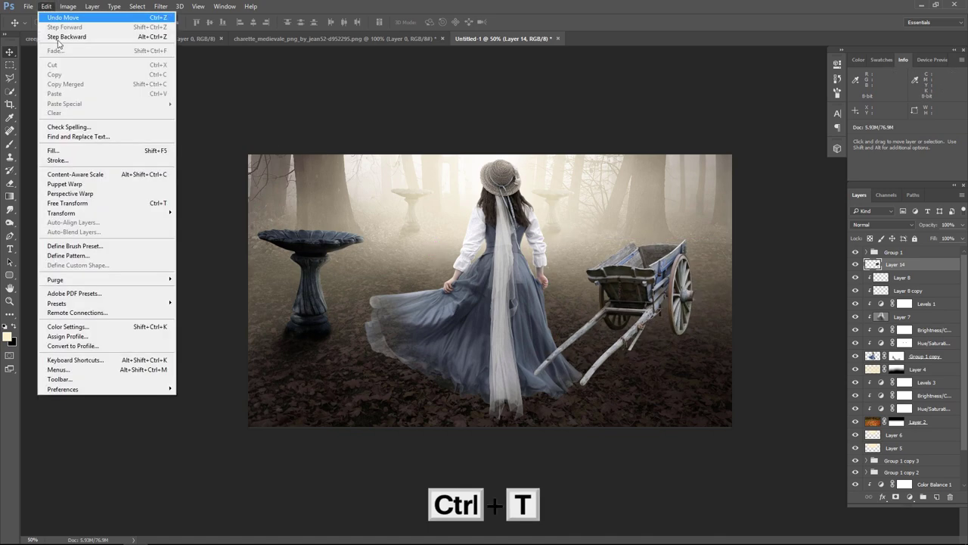
click(253, 320)
key(ctrl+t)
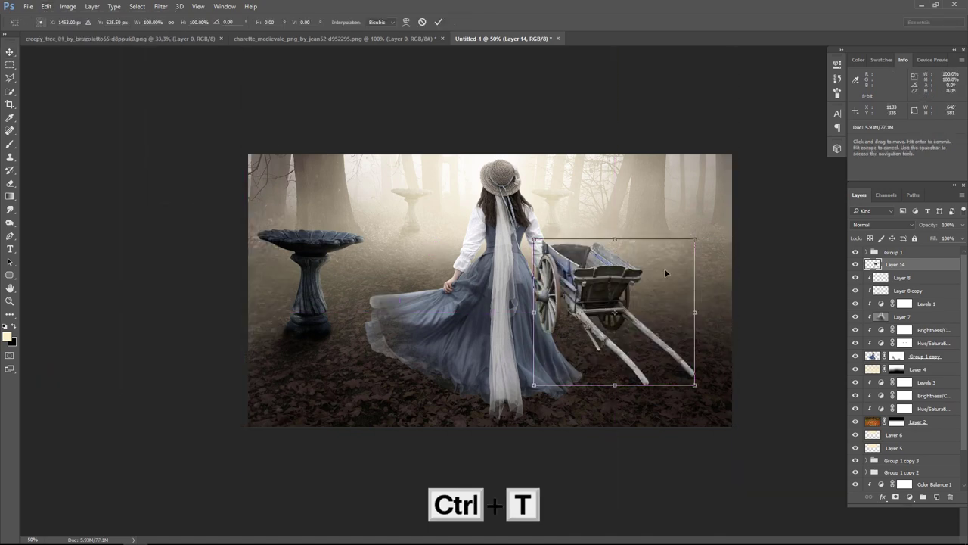
mouse_move(664, 268)
mouse_down()
mouse_move(687, 277)
mouse_move(691, 266)
mouse_move(670, 249)
mouse_up()
key(Return)
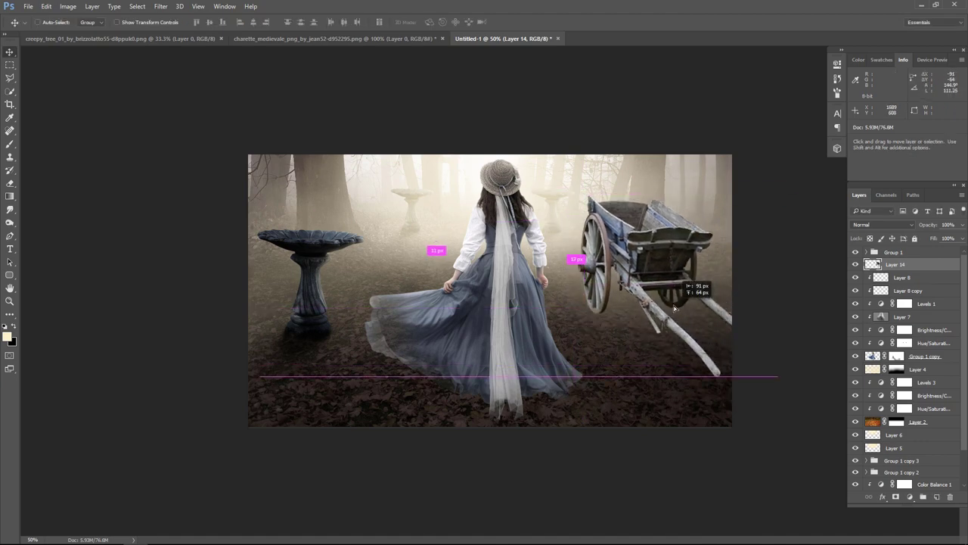
Scale the cart to about three quarters, nudge it right, then enlarge it slightly
key(ctrl+t)
drag(784, 200, 762, 220)
drag(693, 280, 704, 280)
key(Return)
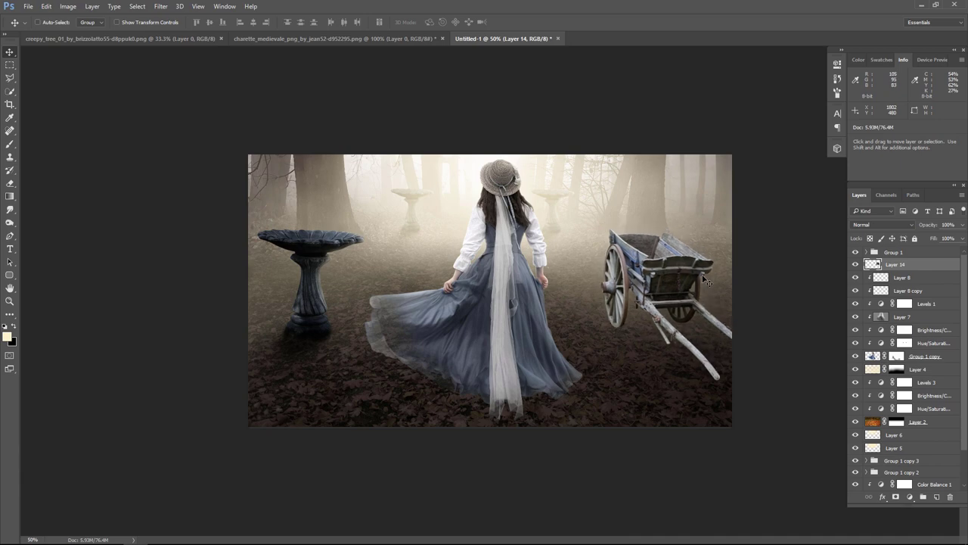
key(ctrl+t)
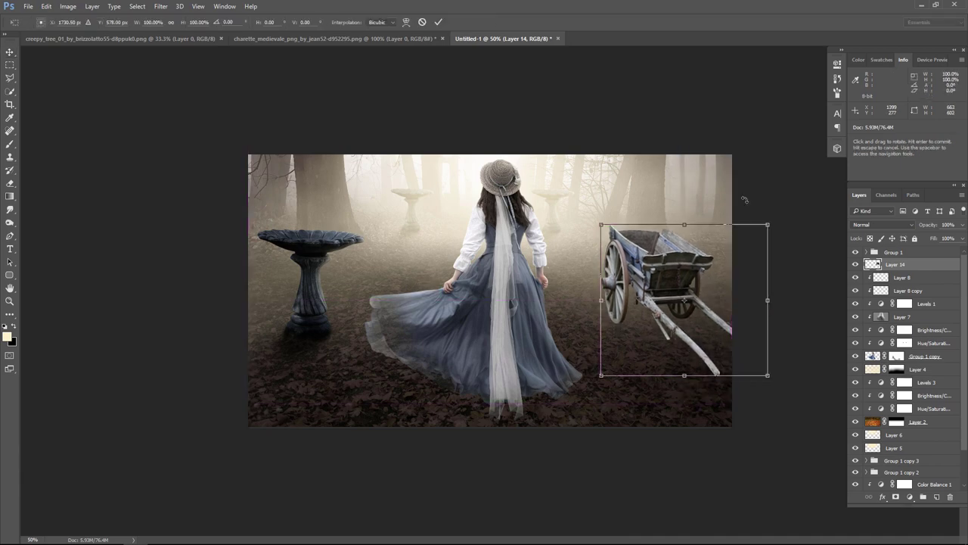
drag(753, 198, 779, 211)
key(Return)
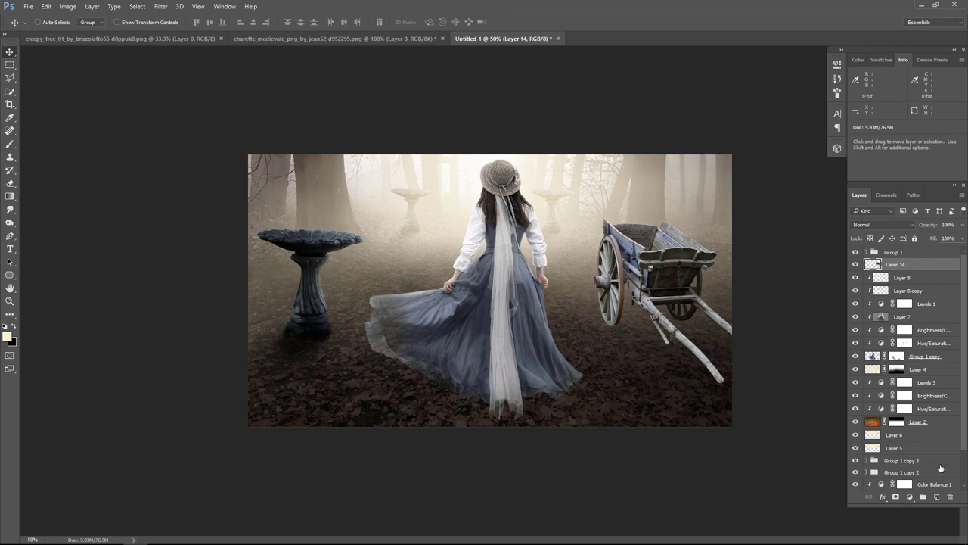
Add a Hue/Saturation adjustment clipped to the cart, lowering its saturation
click(908, 497)
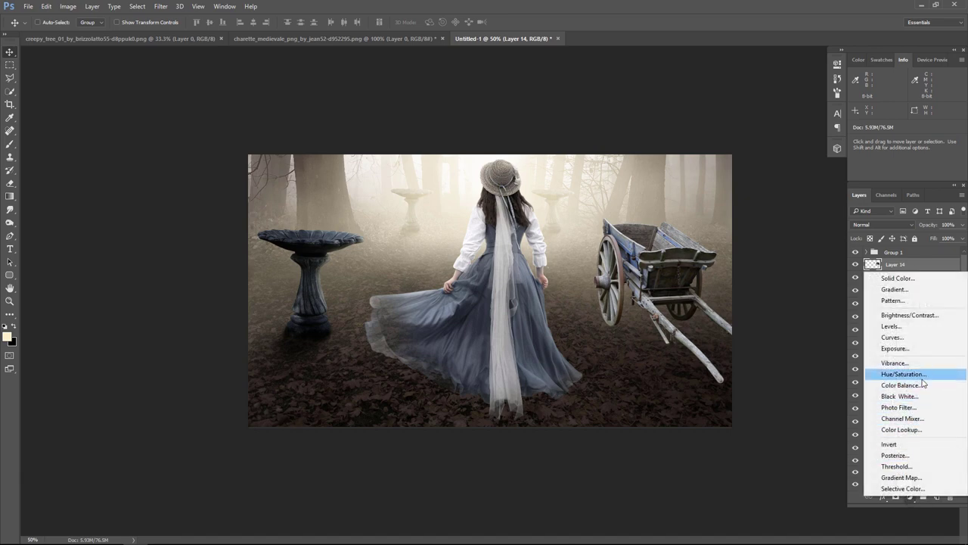
click(896, 372)
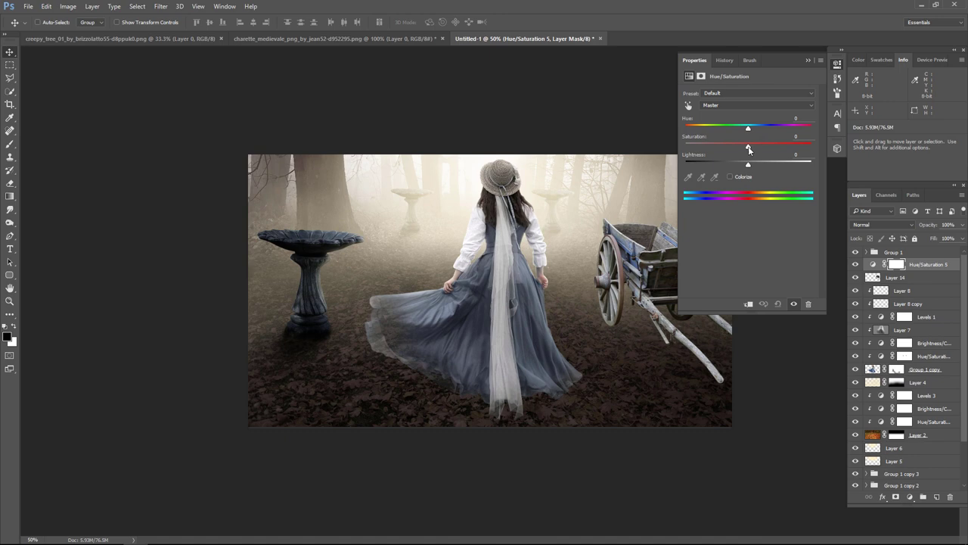
click(749, 303)
mouse_move(742, 144)
mouse_down()
mouse_move(697, 148)
mouse_move(730, 164)
mouse_up()
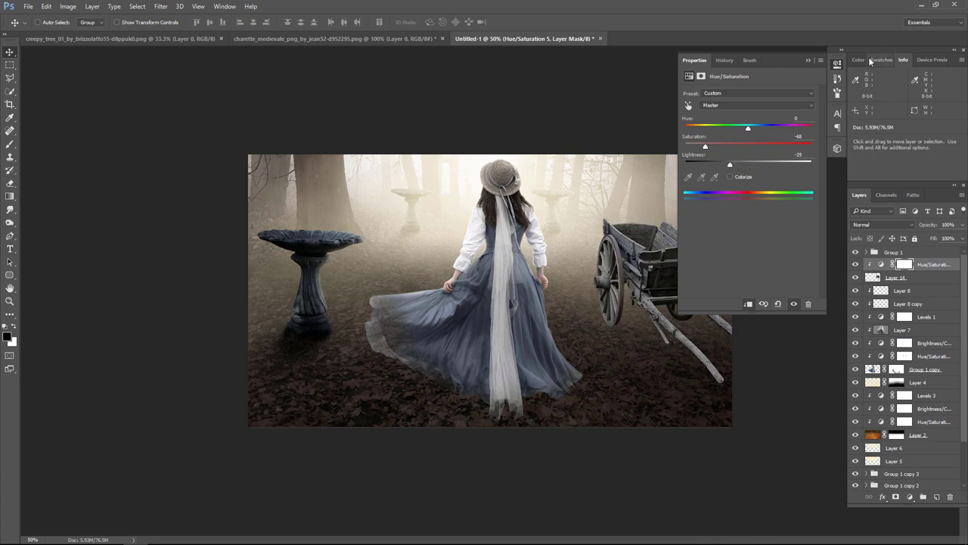
click(808, 59)
Add a clipped Brightness/Contrast adjustment to the cart: Brightness -38, Contrast 36
click(911, 495)
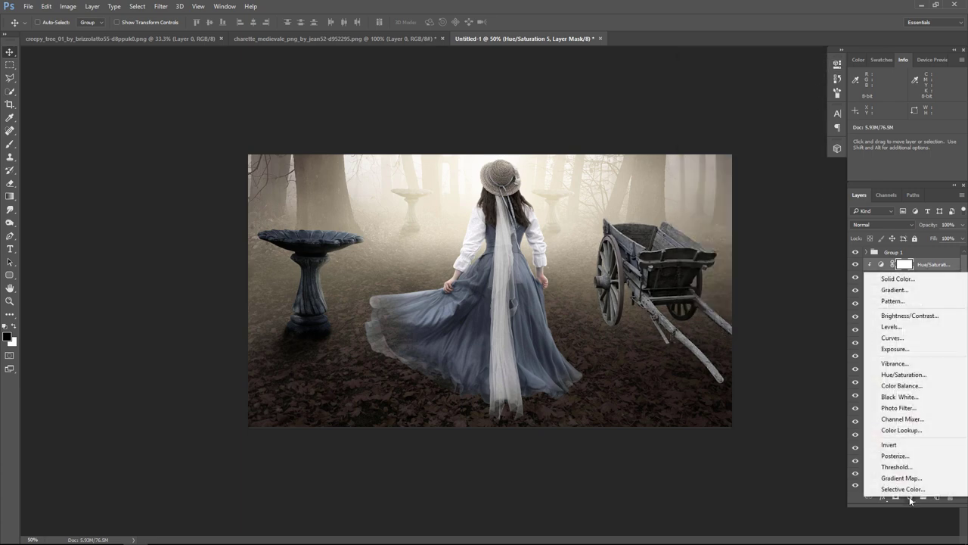
click(924, 319)
drag(749, 117, 733, 116)
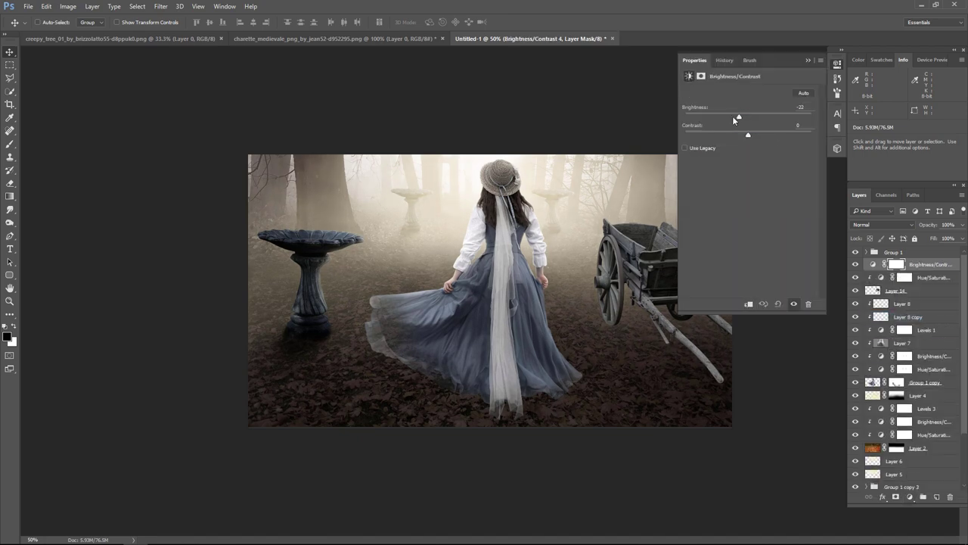
click(748, 304)
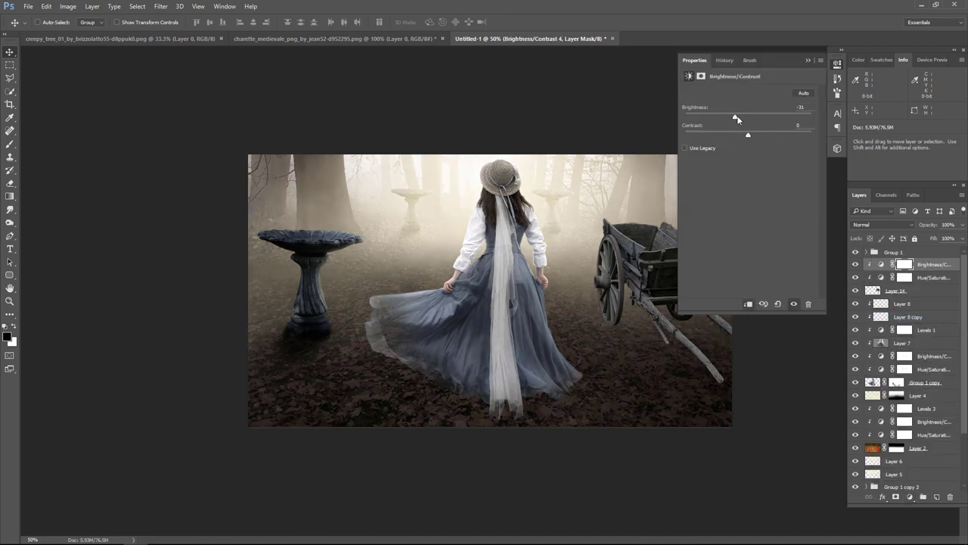
drag(765, 134, 734, 118)
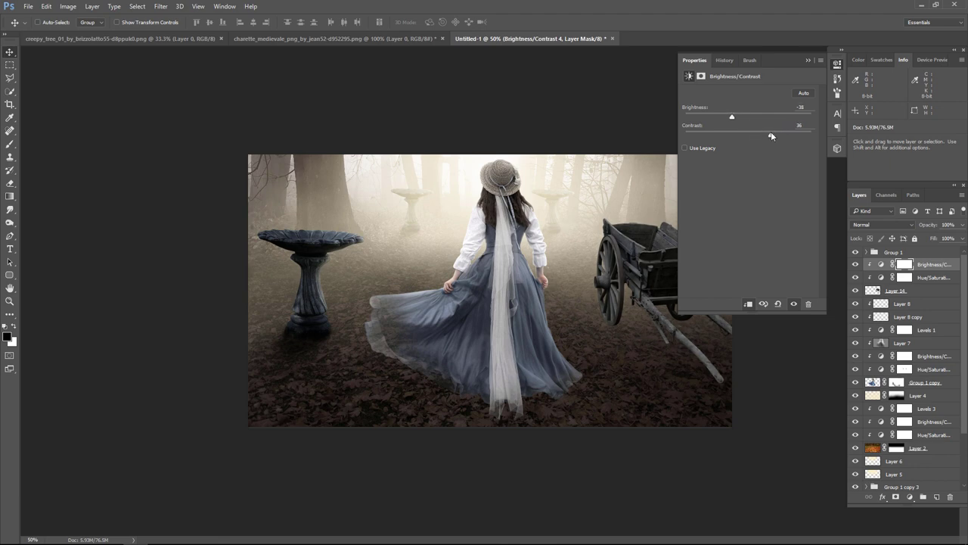
click(808, 60)
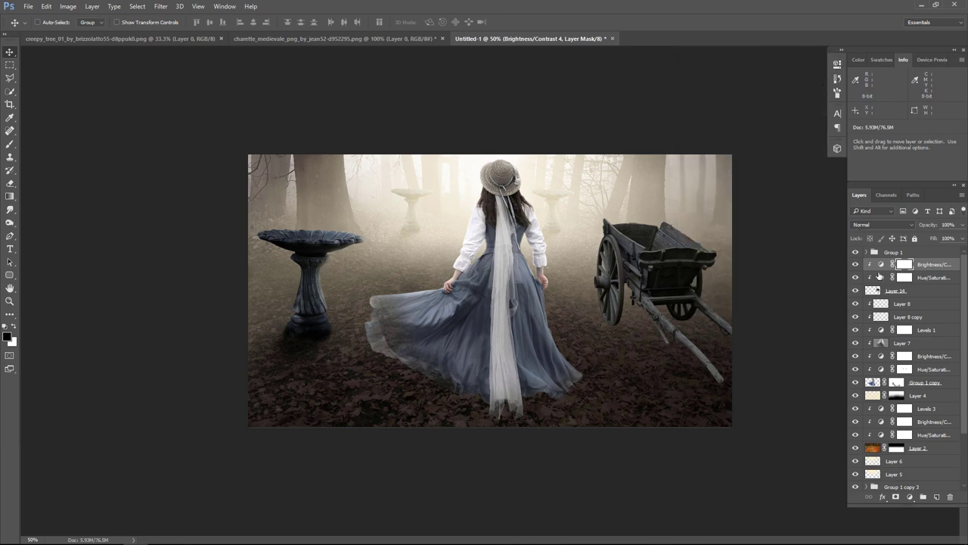
Desaturate the cart further to Saturation -54 and Lightness -33, comparing before and after
click(856, 277)
click(856, 278)
double_click(877, 279)
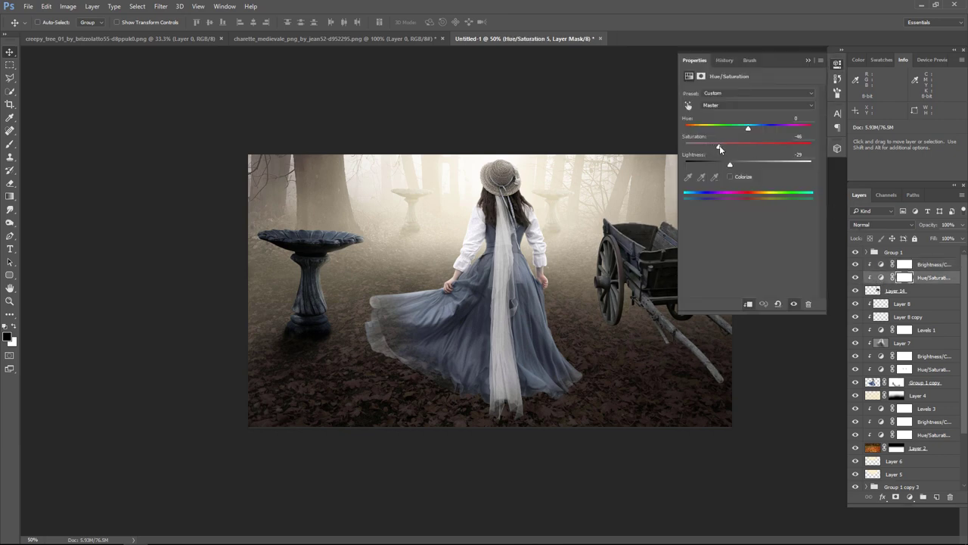
drag(719, 148, 734, 167)
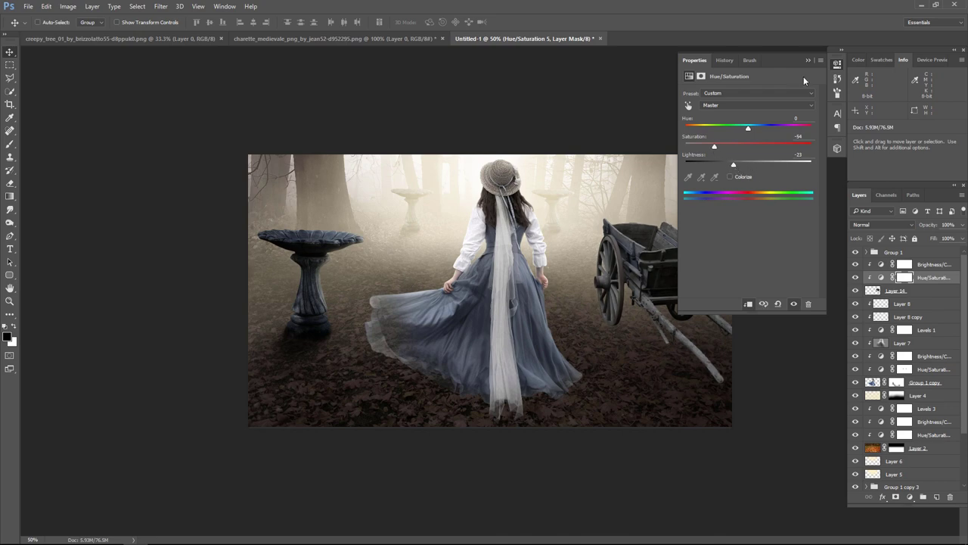
click(808, 60)
click(856, 277)
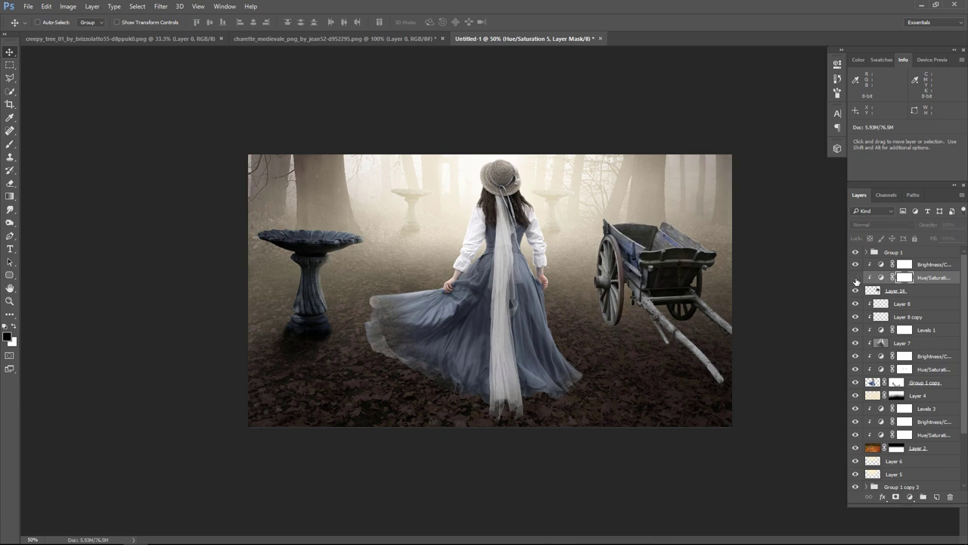
click(855, 277)
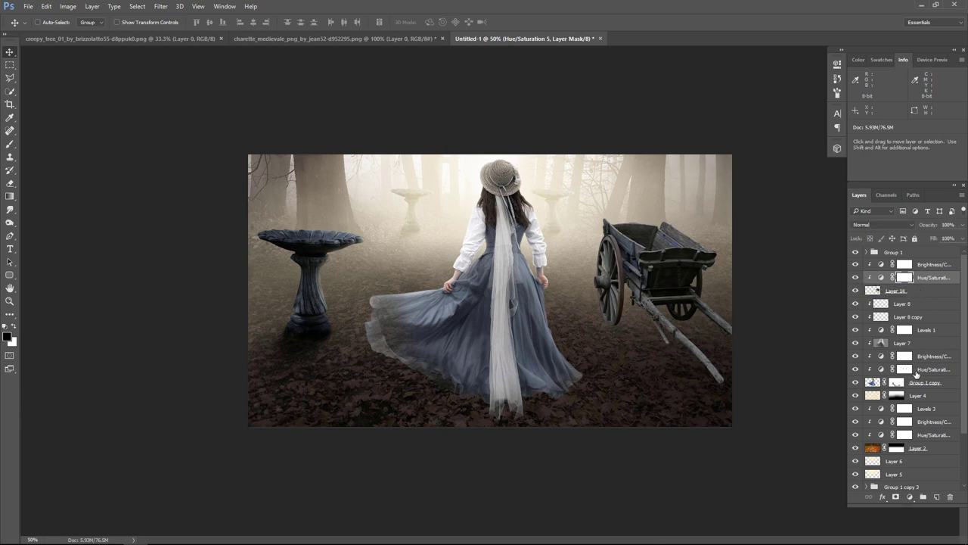
Add a Levels adjustment that brightens the cart's midtones and highlights
click(912, 501)
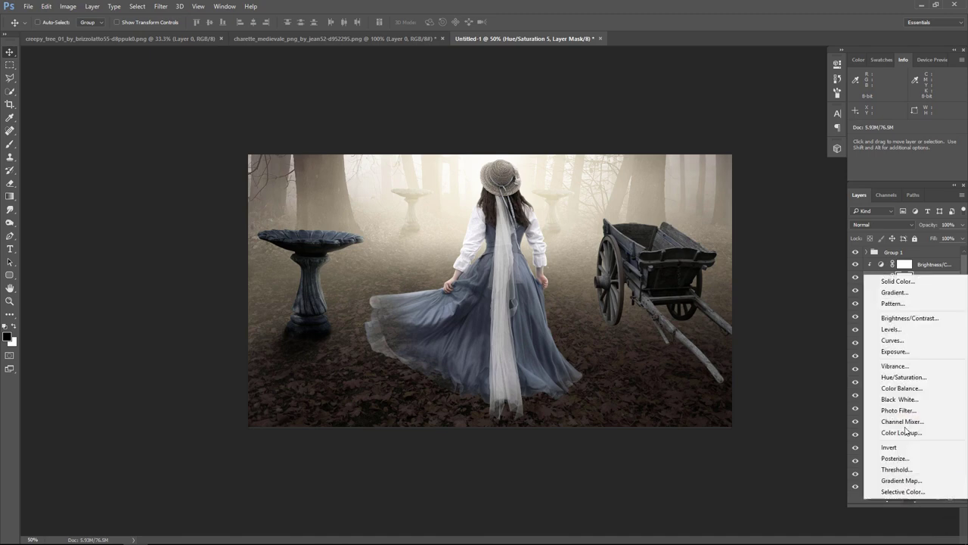
click(908, 334)
mouse_move(759, 166)
mouse_down()
mouse_move(808, 165)
mouse_move(800, 169)
mouse_up()
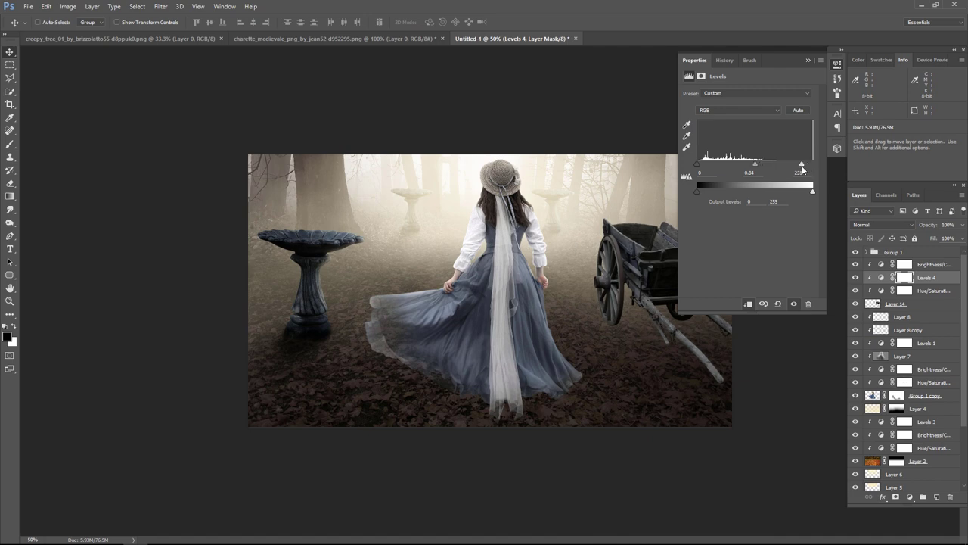
click(808, 60)
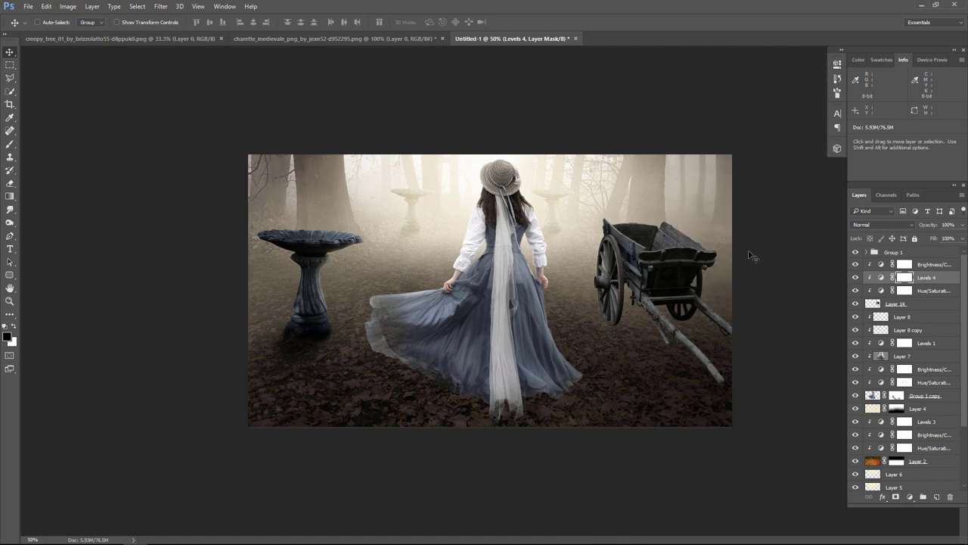
Add an empty layer below the cart and prepare a black 200-px brush zoomed on the cart
click(926, 307)
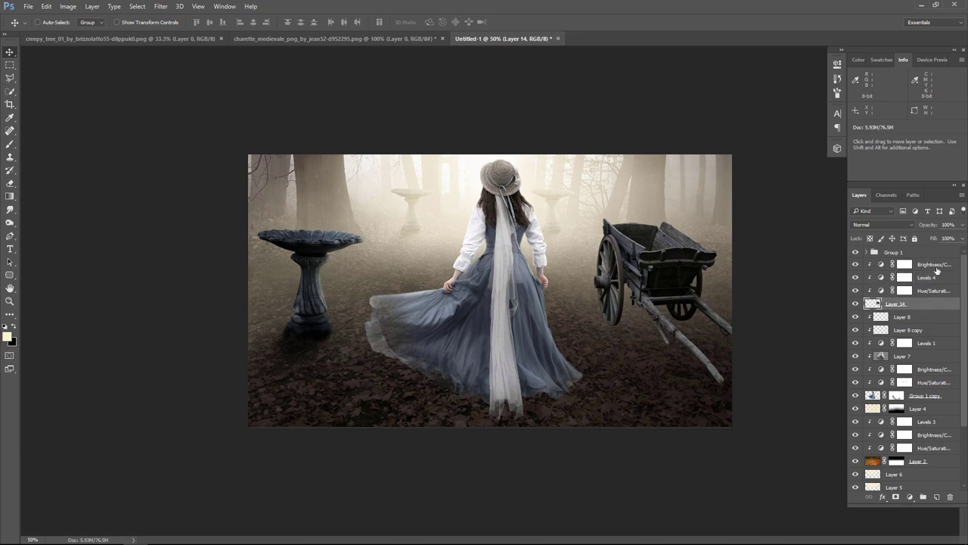
ctrl+click(937, 497)
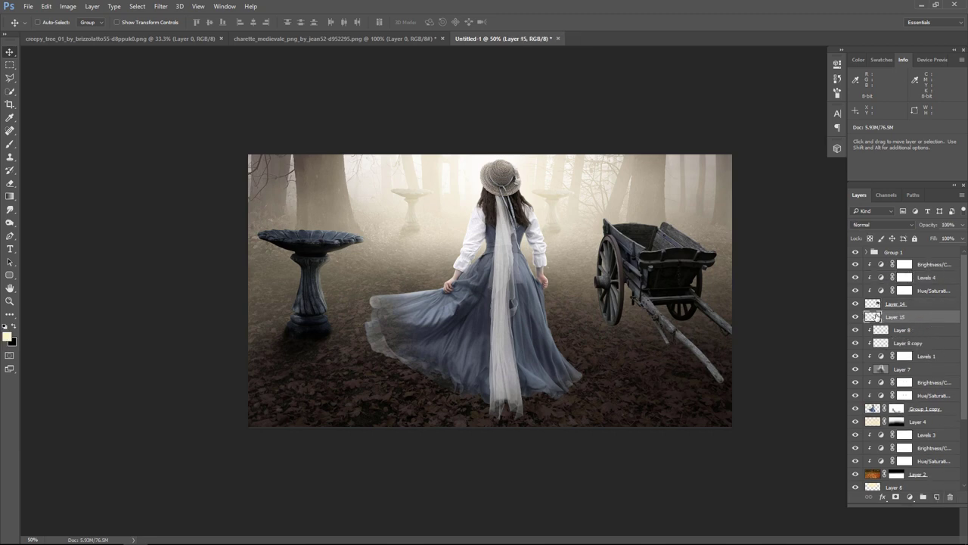
click(13, 327)
click(9, 144)
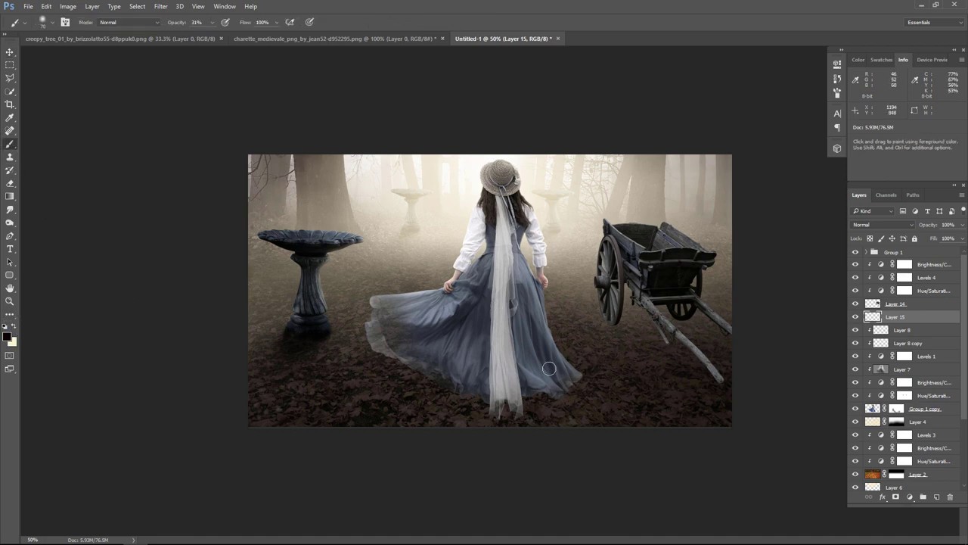
key(ctrl+plus)
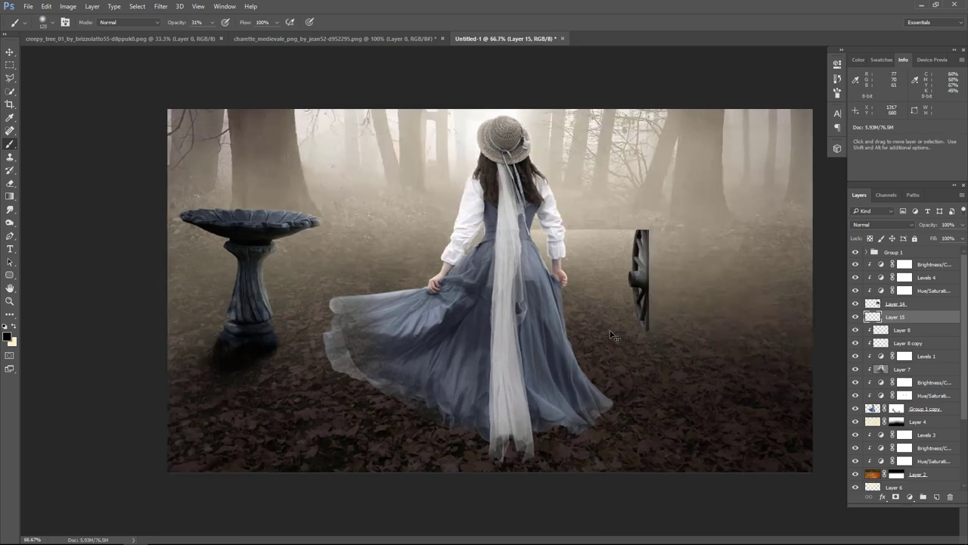
key(ctrl+plus)
drag(676, 340, 475, 270)
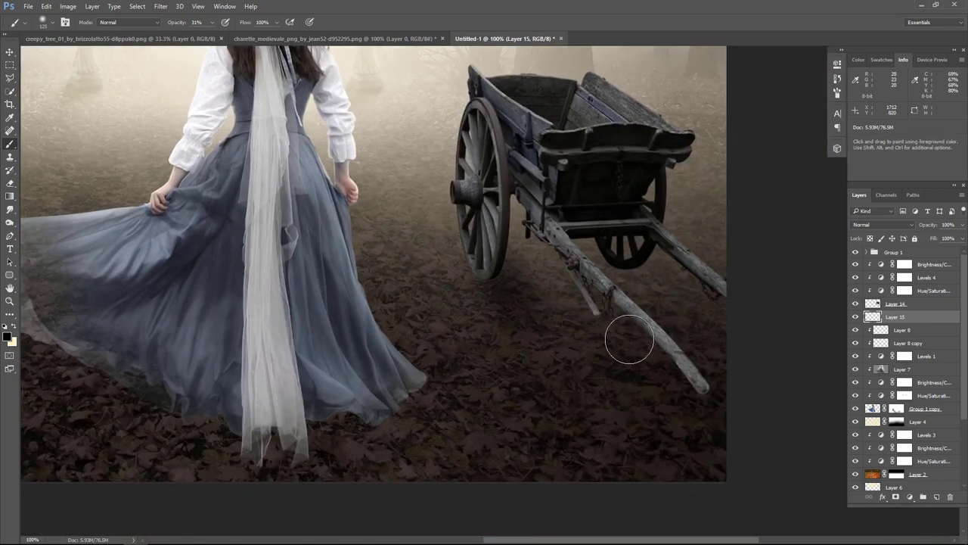
key(bracketright)
key(bracketright)
key(bracketright)
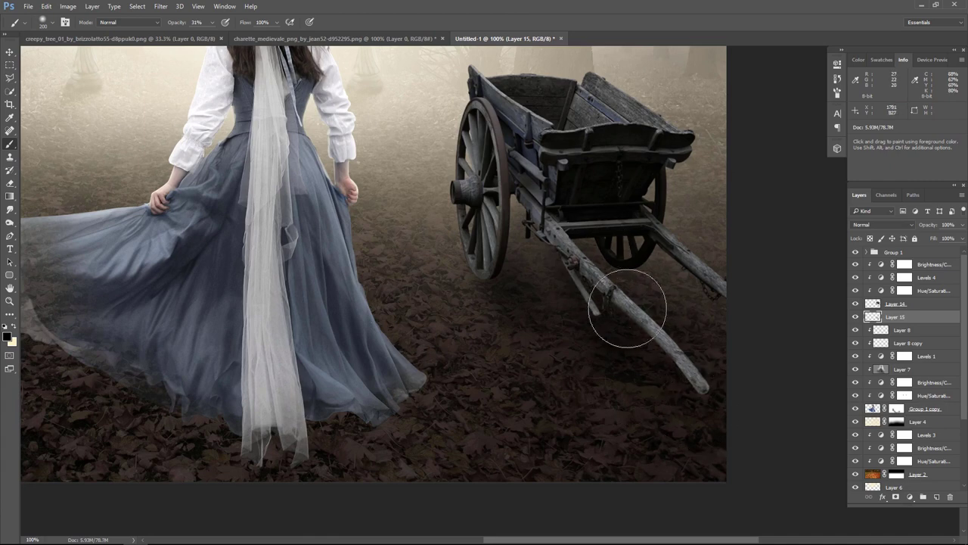
Paint dark shadow under the cart on a clipped layer blended in Soft Light
click(926, 305)
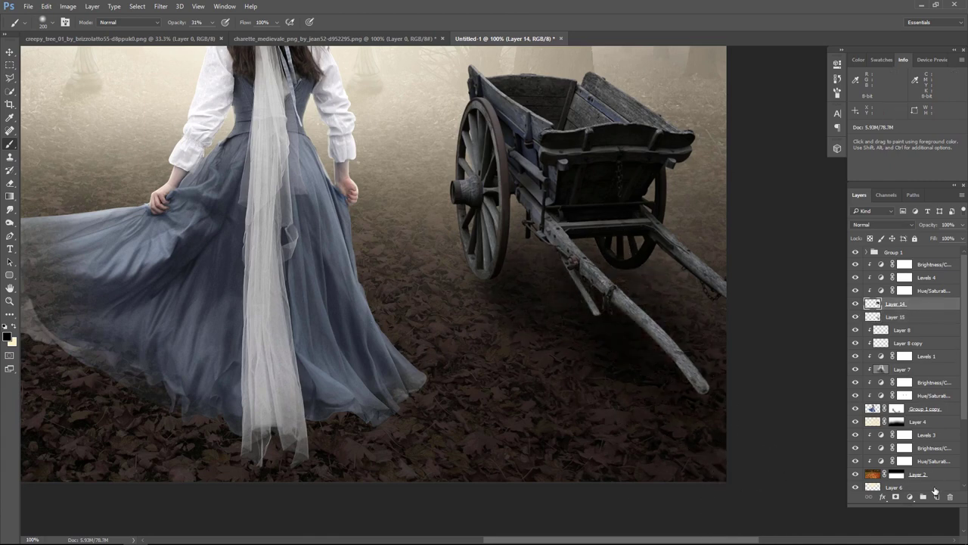
click(935, 492)
mouse_move(593, 298)
mouse_down()
mouse_move(735, 396)
mouse_move(691, 244)
mouse_move(697, 389)
mouse_up()
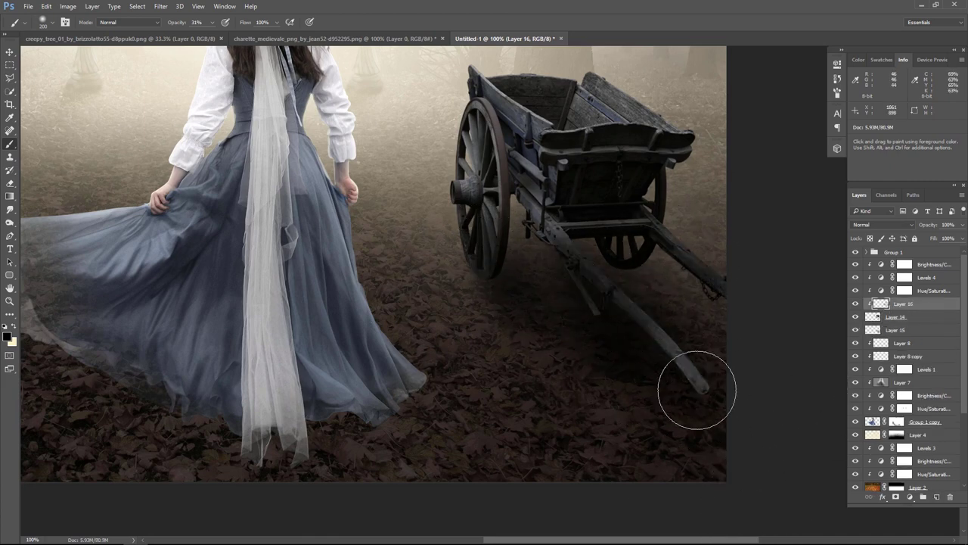
click(883, 225)
click(870, 346)
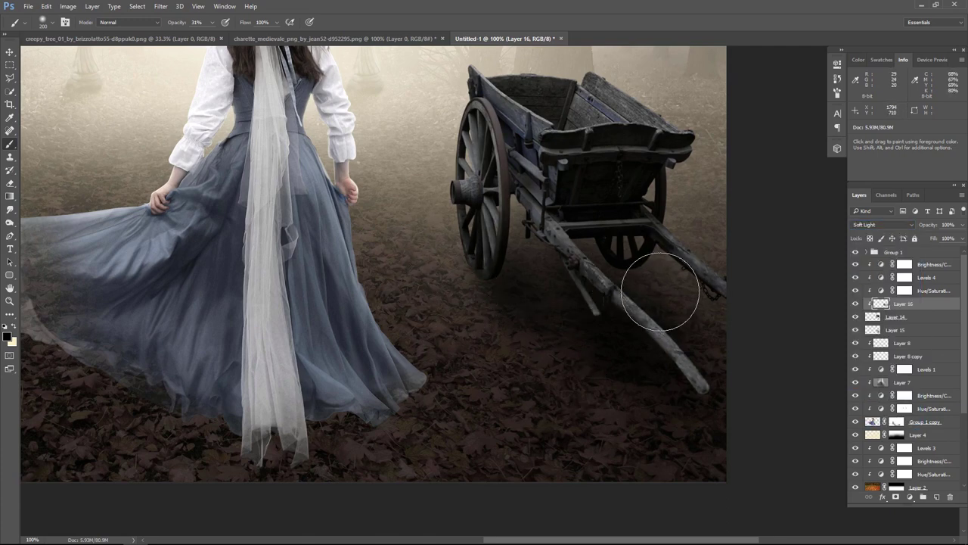
Add Layer 17 beneath the cart and paint a faint shadow with a 90-px brush
key(bracketleft)
key(bracketleft)
key(bracketleft)
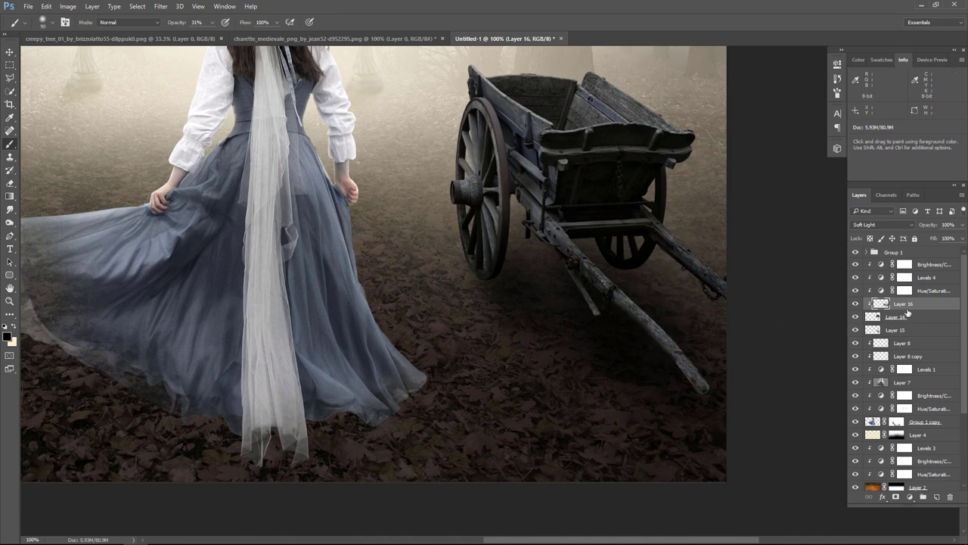
key(ctrl+shift+alt+n)
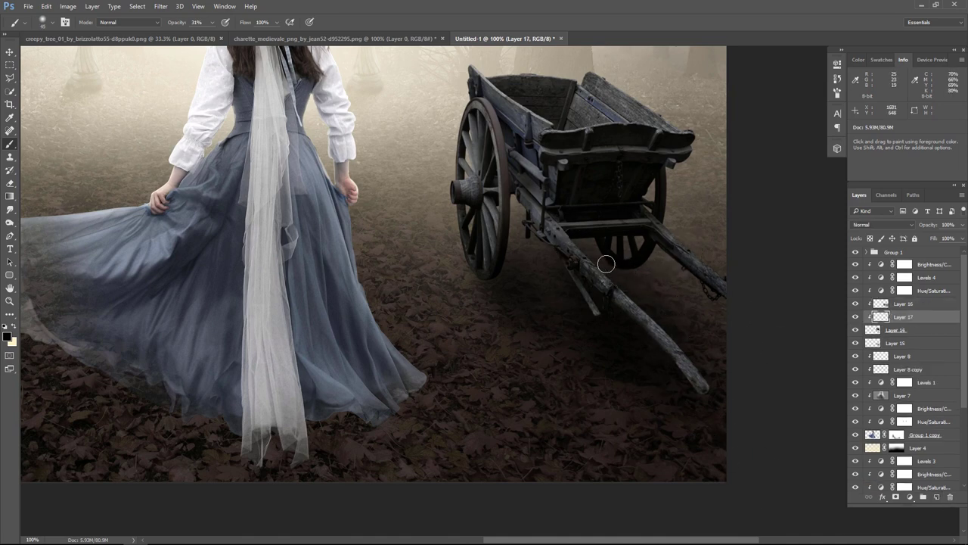
key(ctrl+bracketleft)
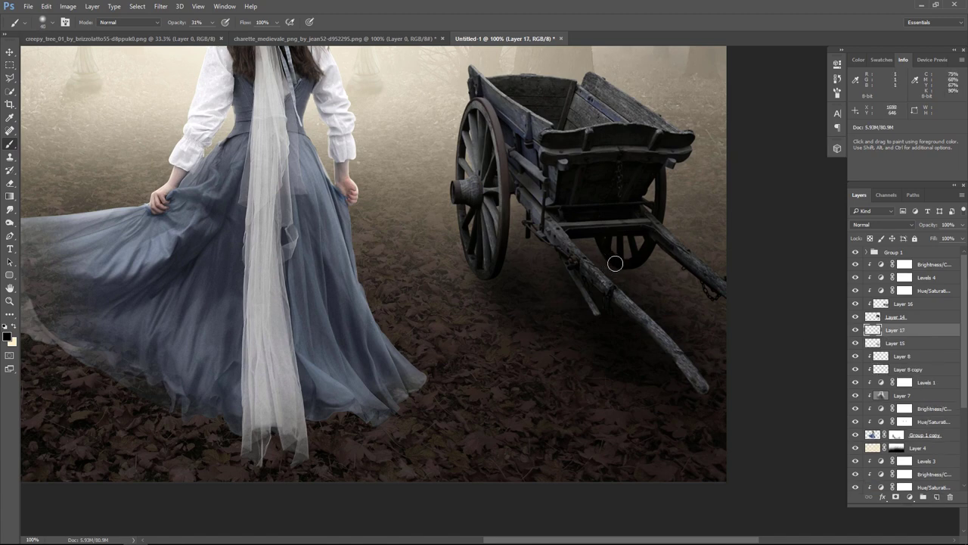
mouse_move(614, 263)
mouse_down()
mouse_move(648, 285)
mouse_move(489, 298)
mouse_move(548, 353)
mouse_up()
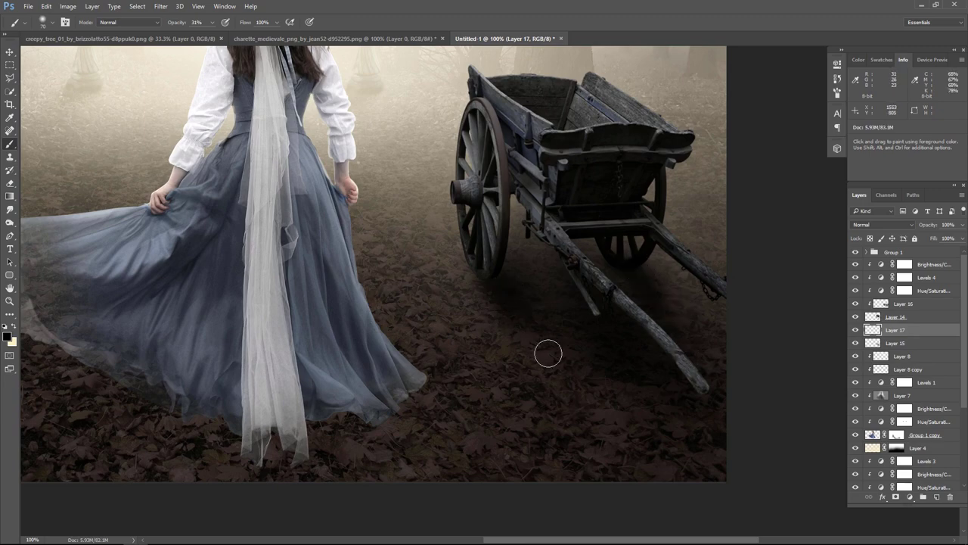
Set Layer 17 to Soft Light and raise its opacity
key(ctrl+minus)
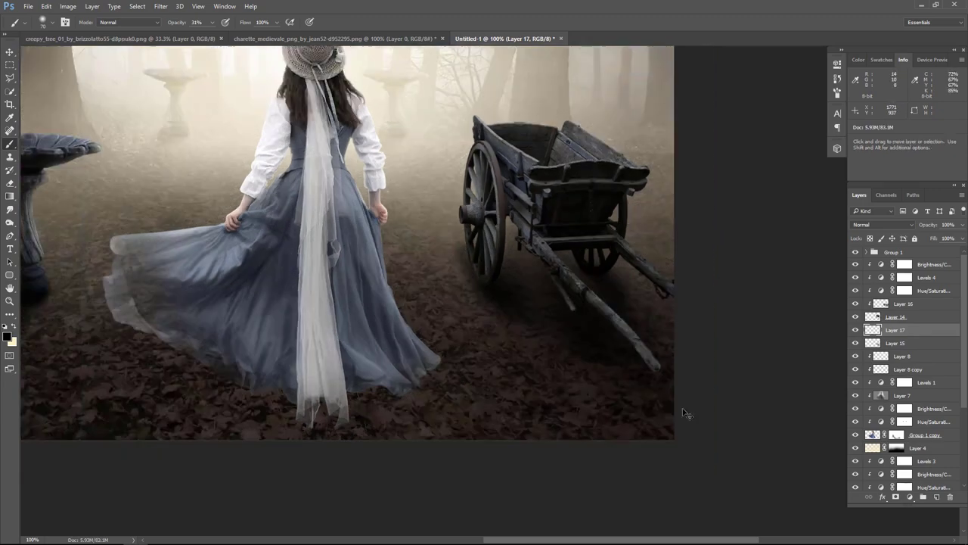
key(ctrl+minus)
key(ctrl+minus)
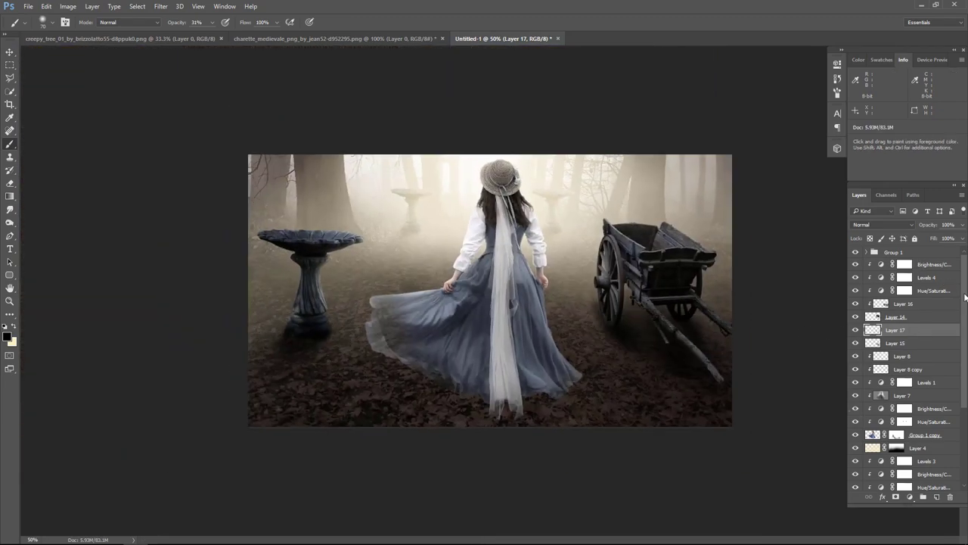
click(884, 227)
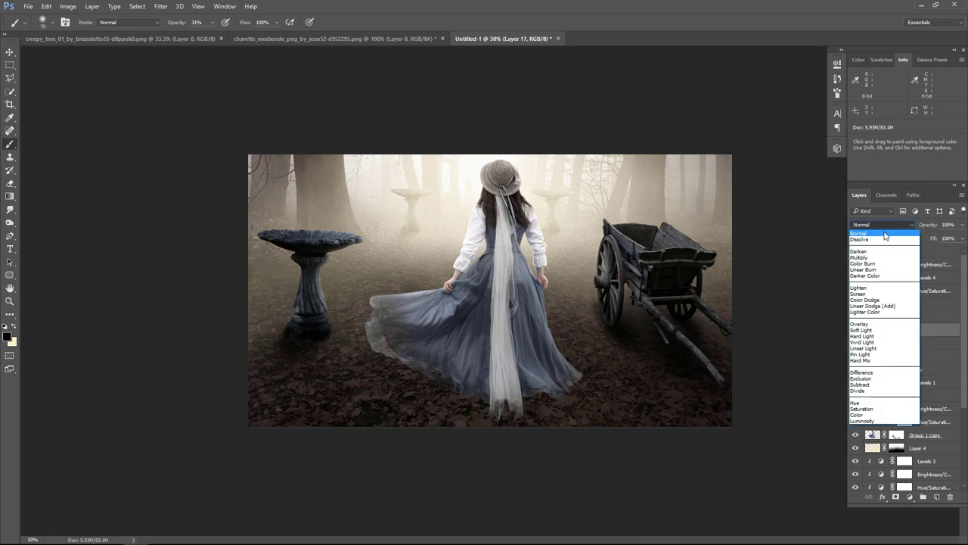
click(875, 333)
click(962, 225)
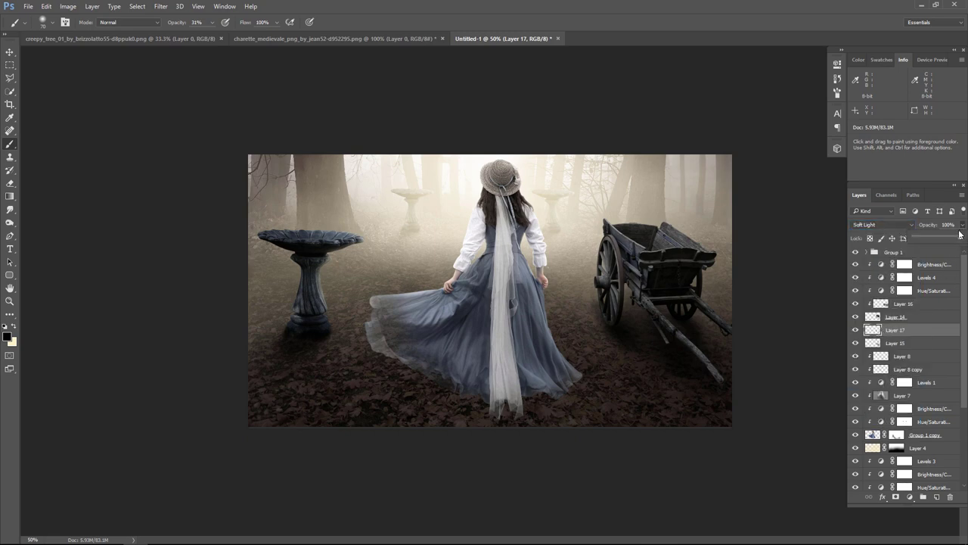
drag(951, 239, 962, 239)
Lower Layer 15 to 62% opacity and add Layer 18 in Soft Light at 50%
click(919, 347)
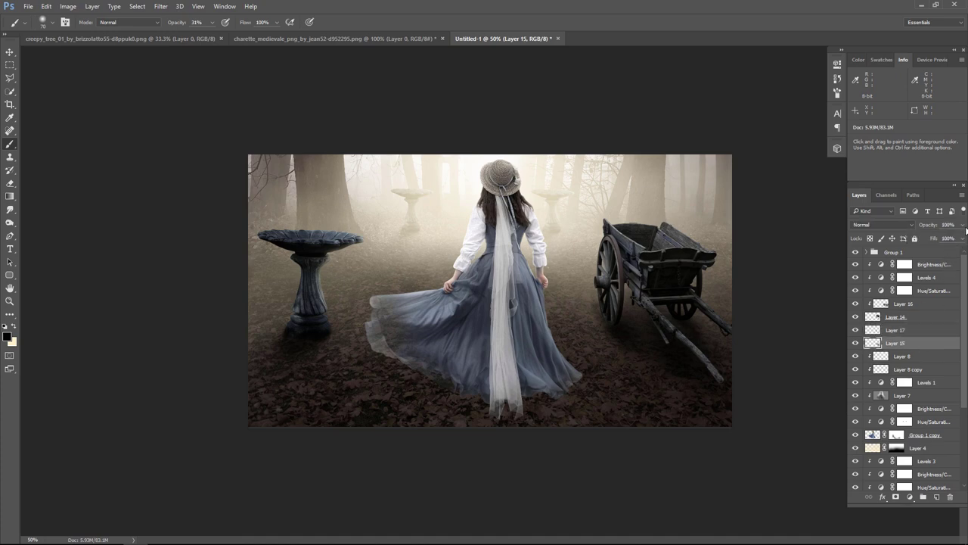
click(962, 225)
drag(959, 239, 953, 239)
click(937, 497)
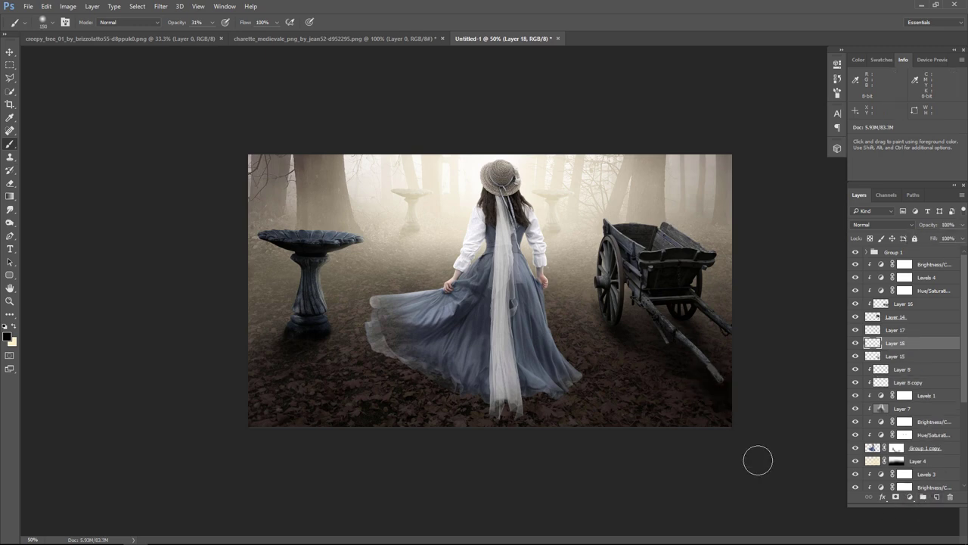
click(883, 225)
click(870, 401)
click(961, 238)
drag(961, 238, 938, 238)
Add clipped Layer 19 above Layer 16 at 70% opacity
click(908, 306)
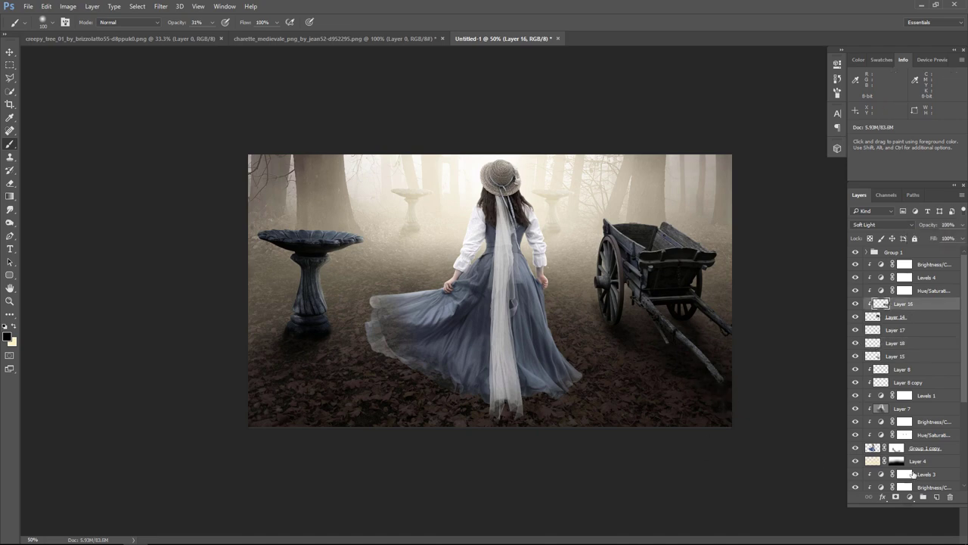
key(ctrl+shift+alt+n)
click(962, 225)
drag(961, 238, 948, 240)
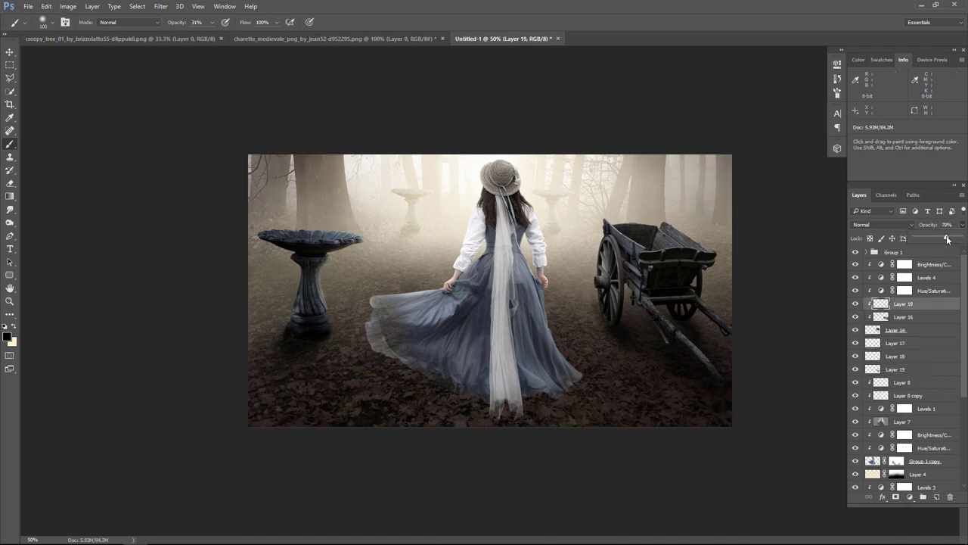
Review the composite at 50% zoom and select the Brightness/Contrast 4 layer
click(914, 359)
click(10, 300)
drag(711, 389, 724, 389)
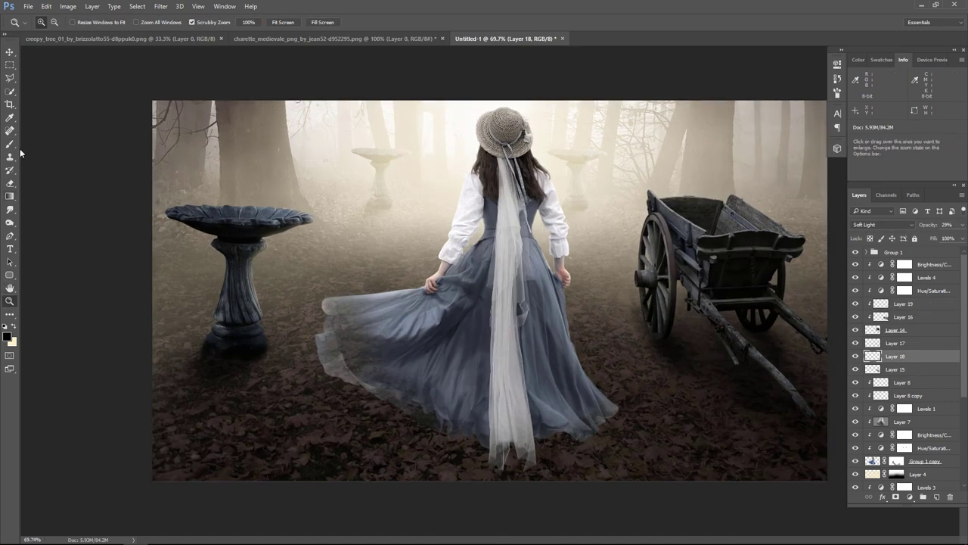
key(b)
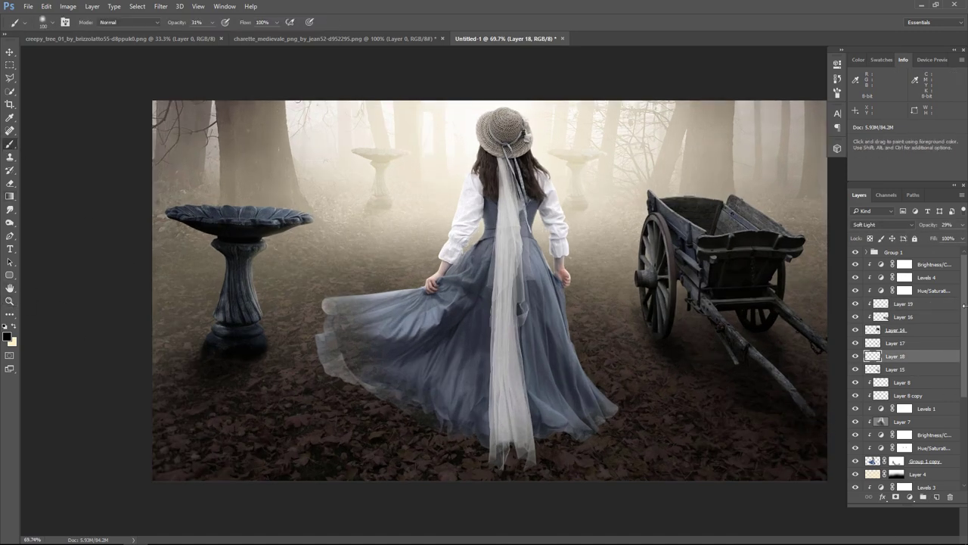
key(ctrl+minus)
key(ctrl+minus)
key(ctrl+minus)
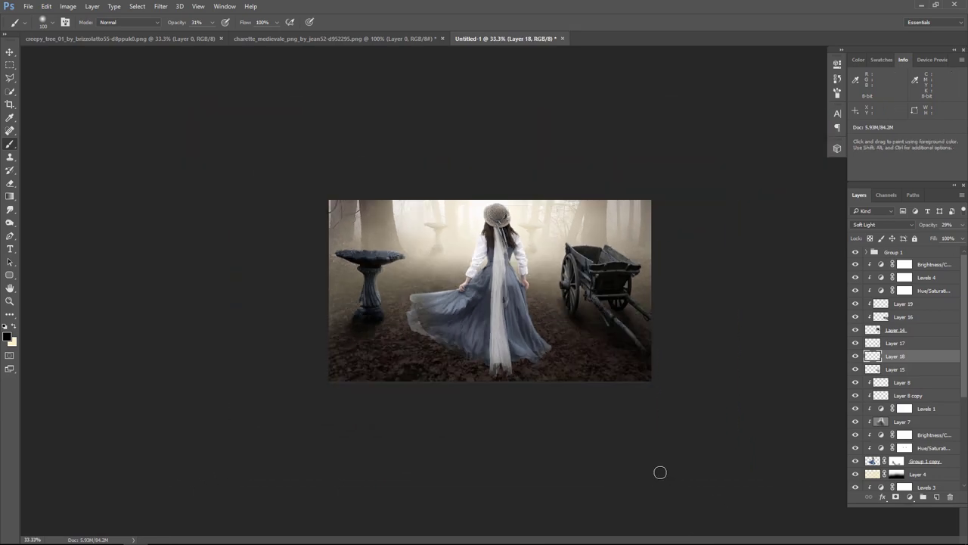
key(ctrl+plus)
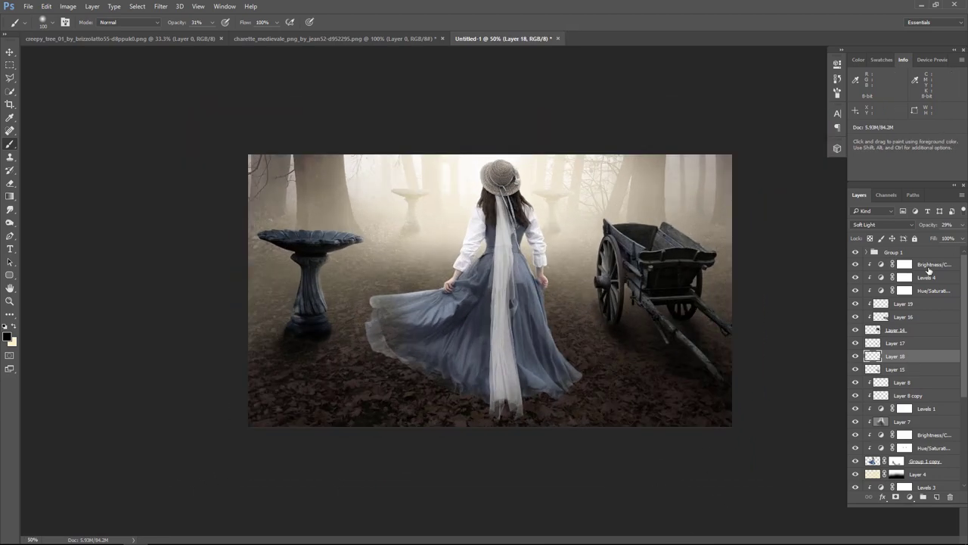
click(928, 266)
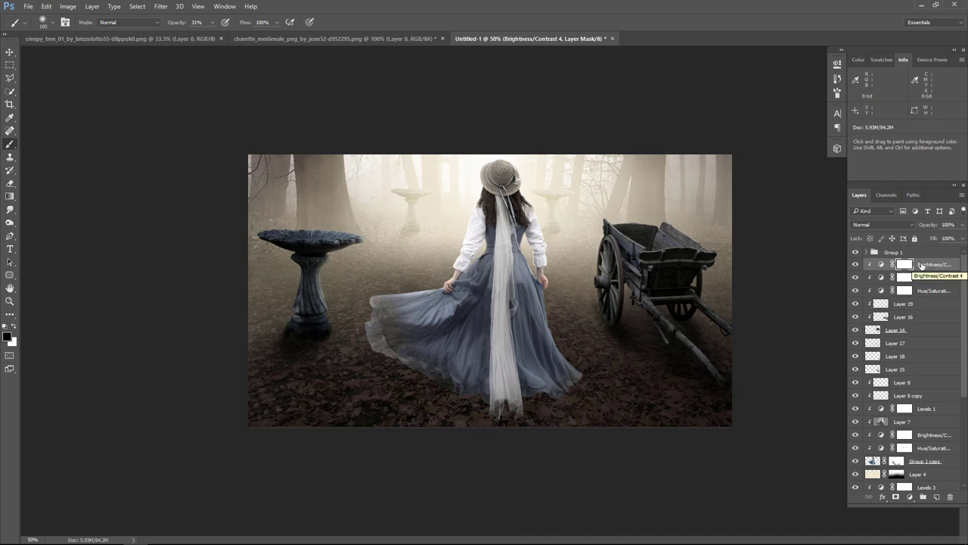
Path-select the left half of the creepy tree and drag it into the composite
click(146, 38)
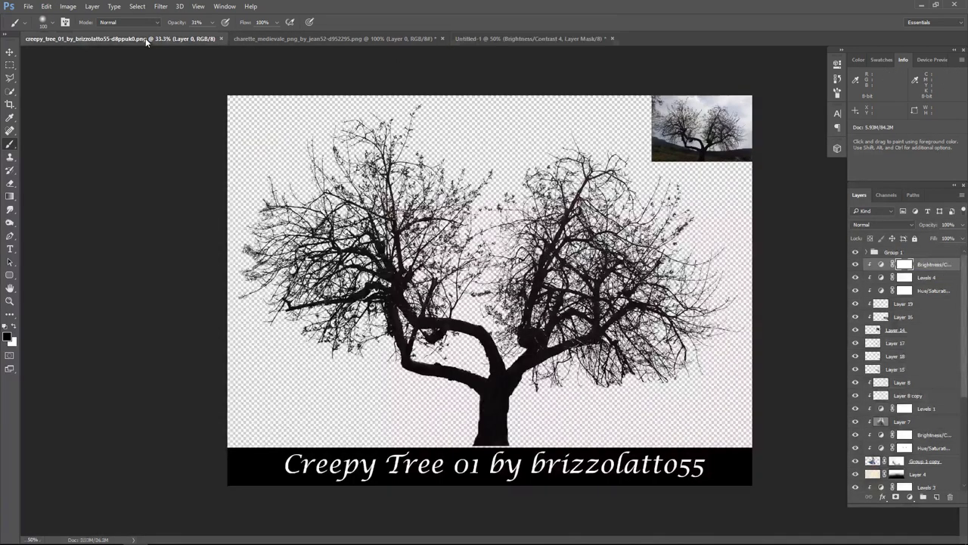
click(9, 235)
click(417, 402)
click(497, 182)
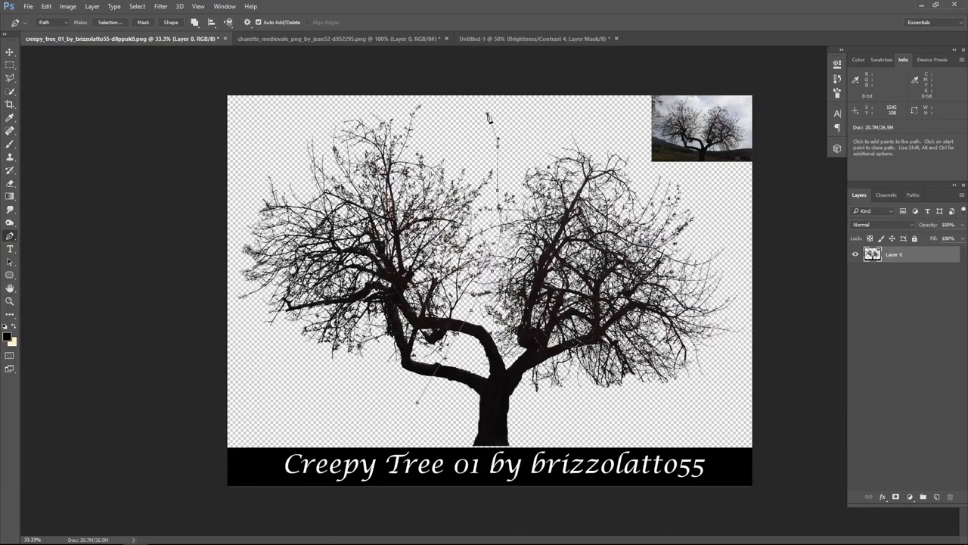
click(454, 92)
click(195, 98)
click(195, 333)
click(417, 402)
key(ctrl+Return)
key(v)
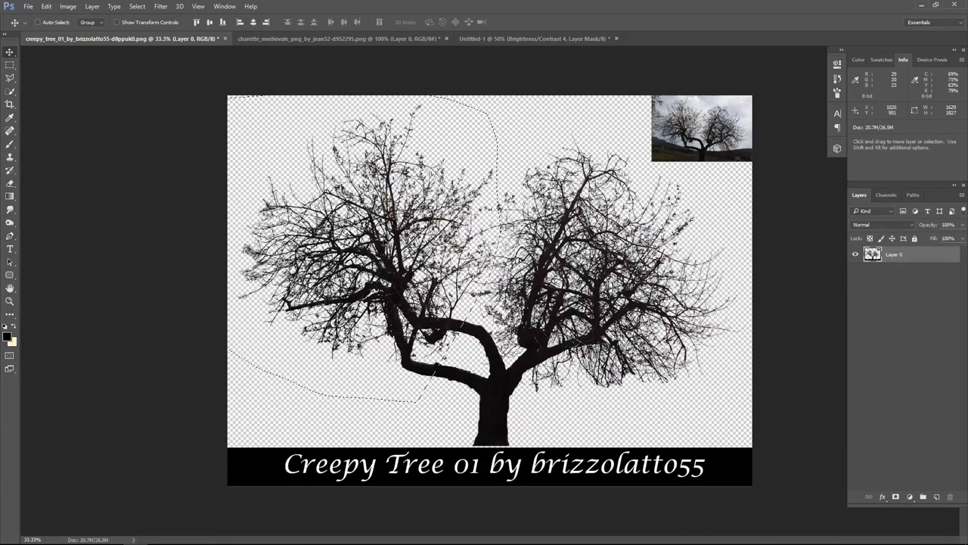
mouse_move(130, 265)
mouse_down()
mouse_move(539, 38)
mouse_move(582, 186)
mouse_up()
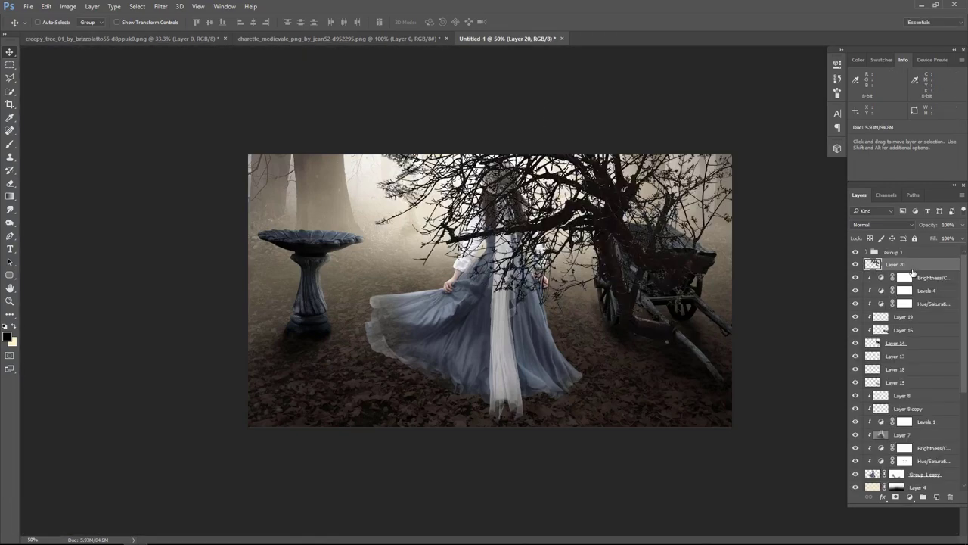
Rotate the branches about -134.5° and place them hanging into the top-left corner
click(856, 252)
click(855, 252)
mouse_move(897, 265)
mouse_down()
mouse_move(932, 252)
mouse_move(927, 264)
mouse_move(908, 250)
mouse_up()
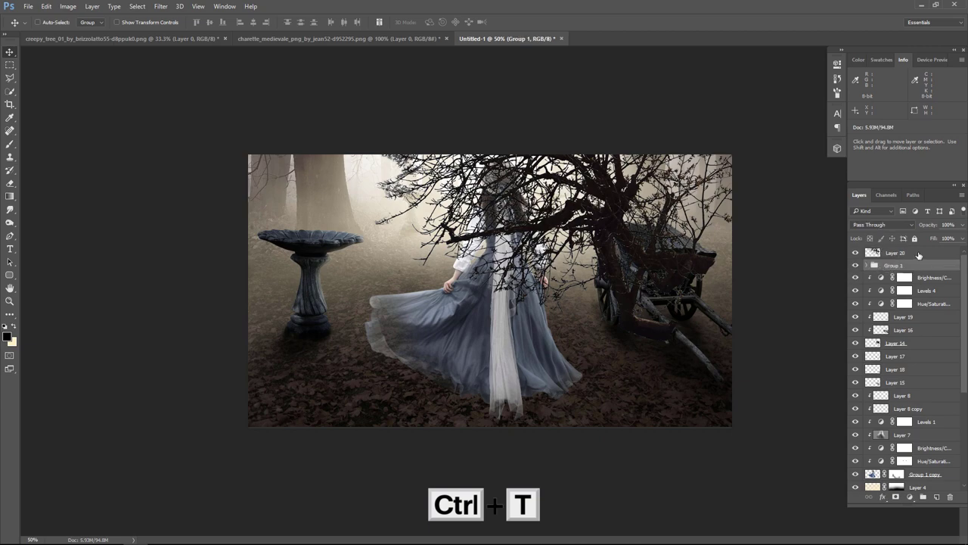
key(ctrl+t)
drag(800, 399, 530, 34)
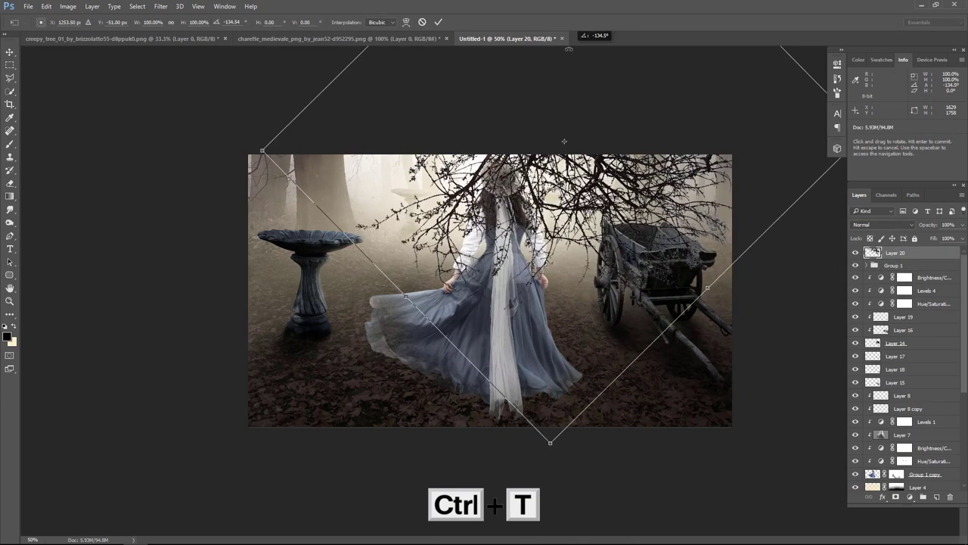
mouse_move(270, 136)
mouse_down()
mouse_move(280, 175)
mouse_move(254, 156)
mouse_up()
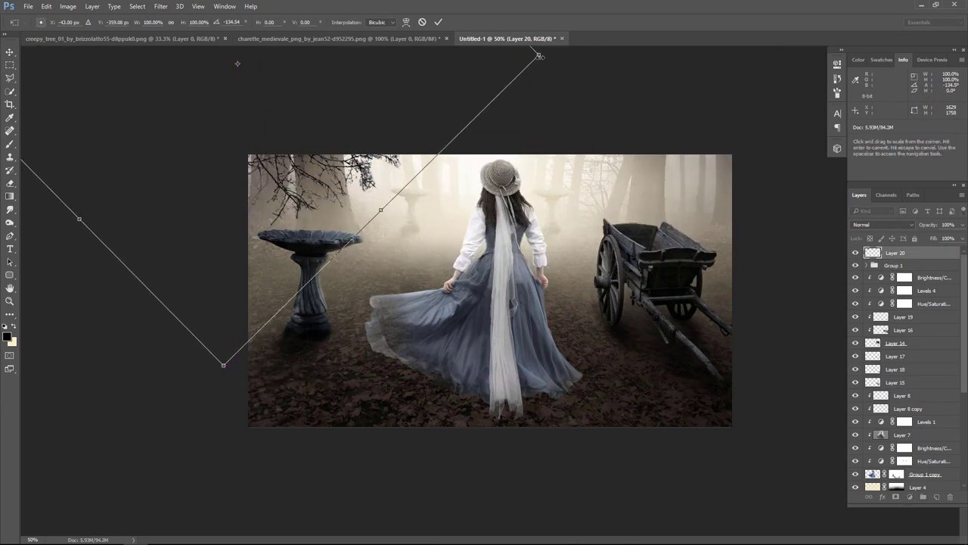
key(Return)
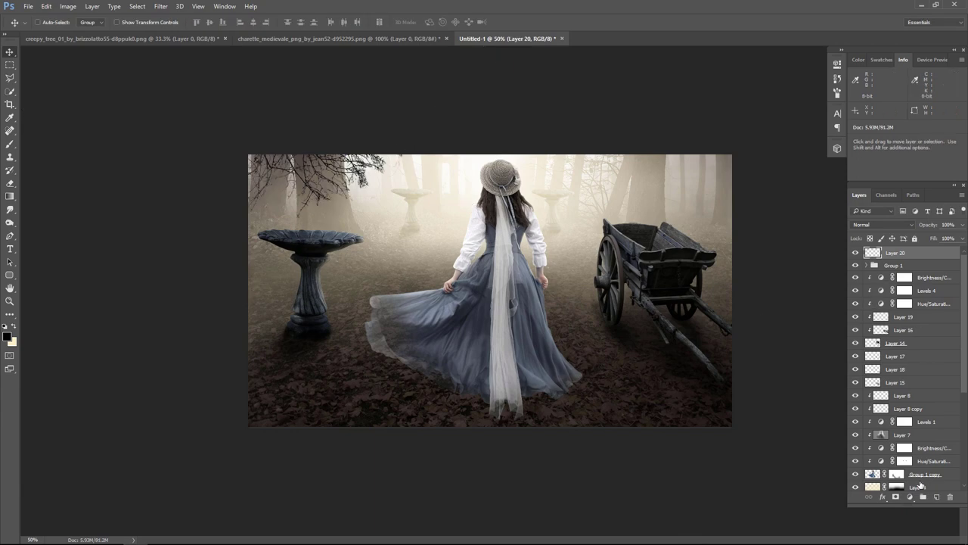
Add a clipped Hue/Saturation adjustment with Saturation -54 and Lightness +12
click(910, 496)
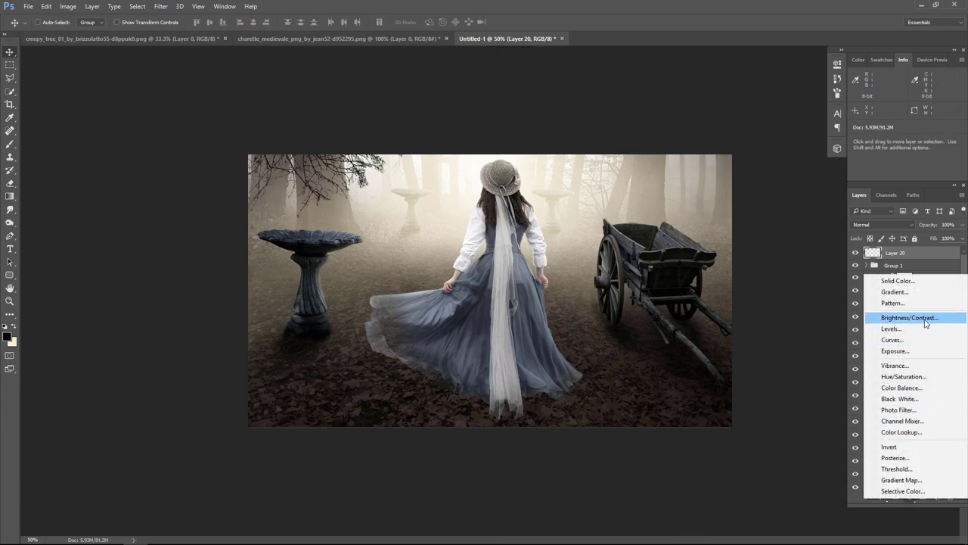
click(904, 376)
drag(748, 148, 714, 150)
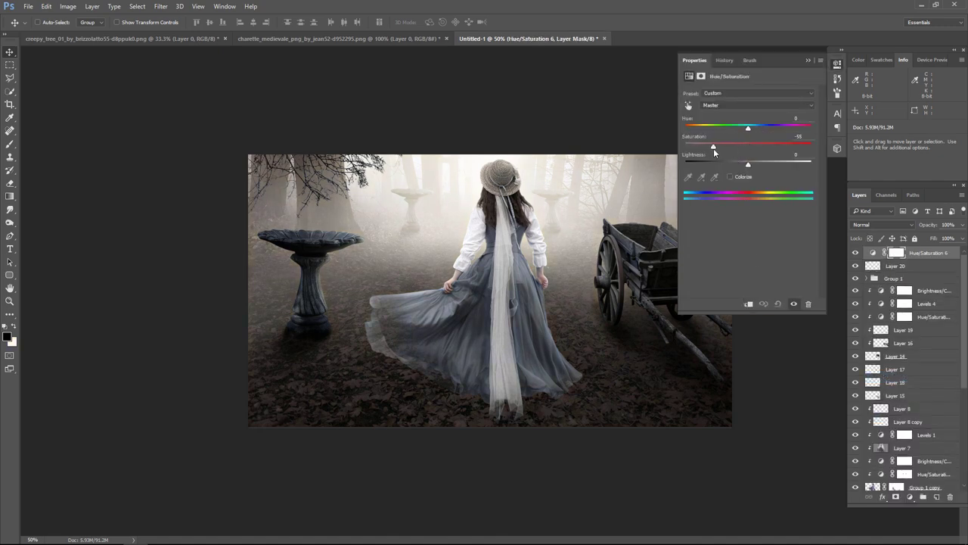
click(748, 304)
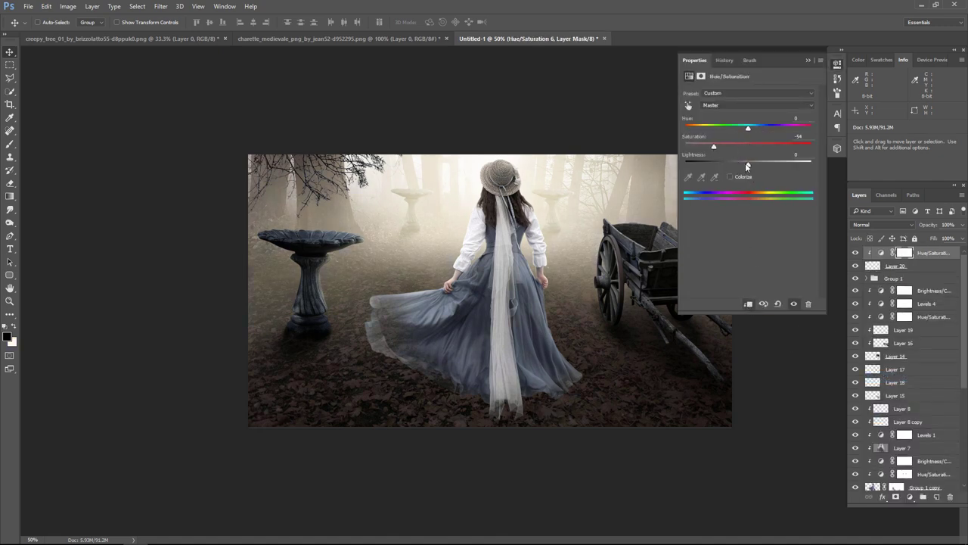
mouse_move(747, 166)
mouse_down()
mouse_move(764, 166)
mouse_move(754, 166)
mouse_up()
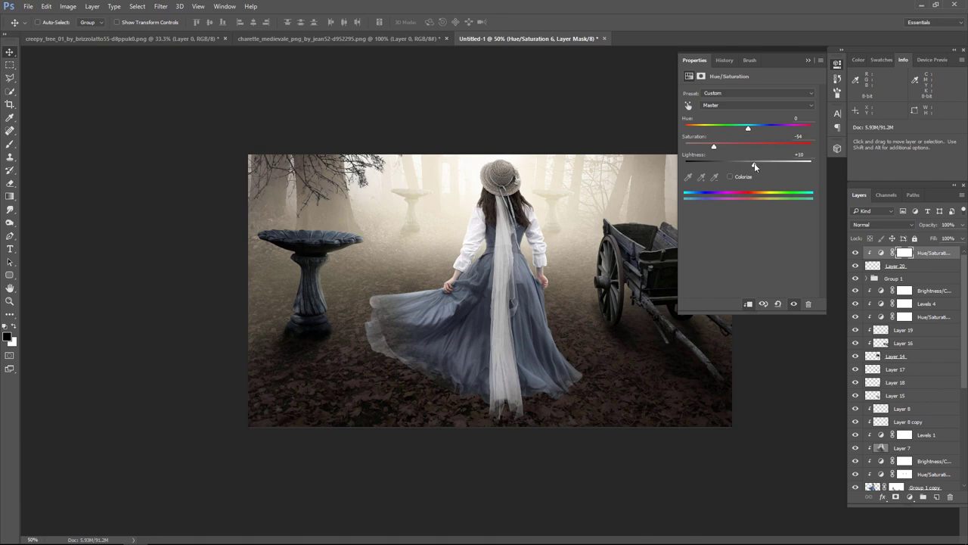
click(808, 60)
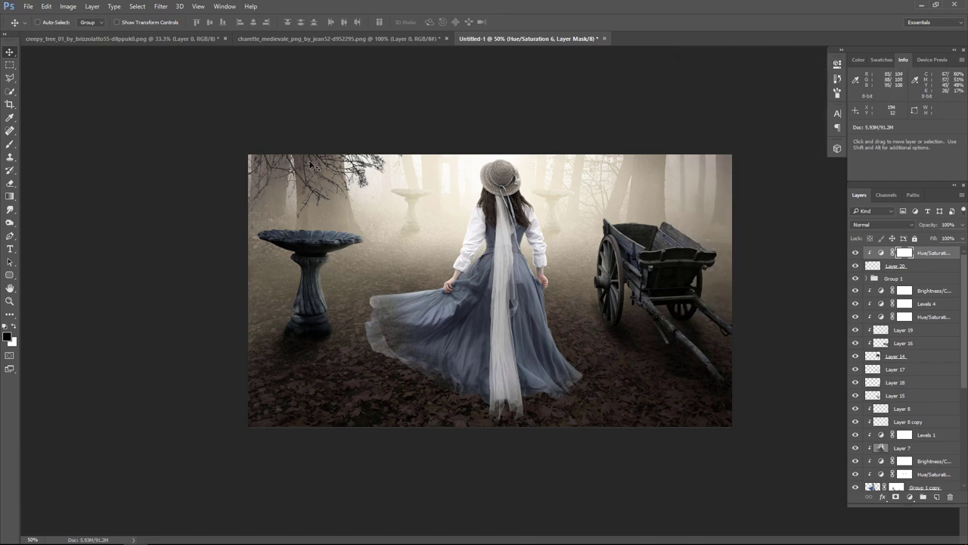
Add a clipped Brightness/Contrast adjustment darkening the branches, then fine-tune it
click(911, 497)
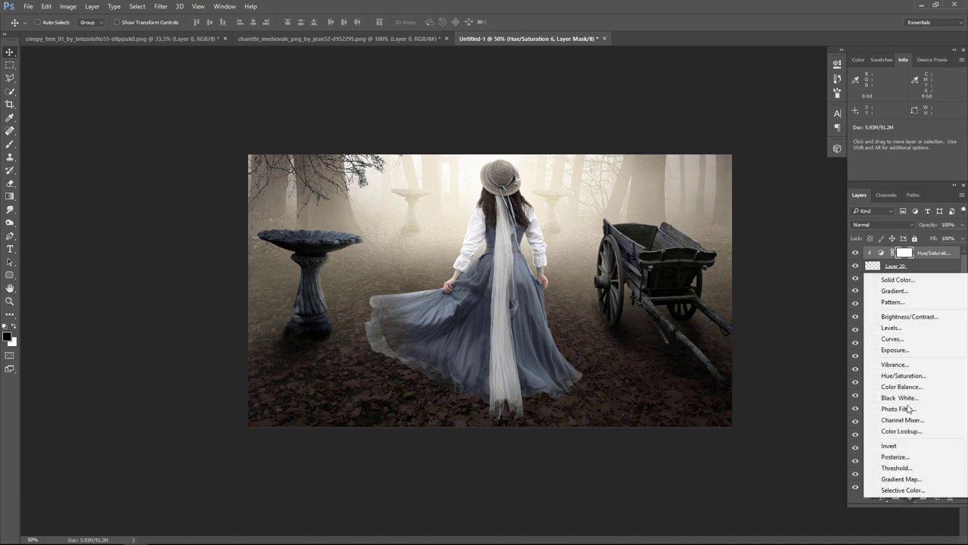
click(889, 315)
drag(748, 120, 725, 120)
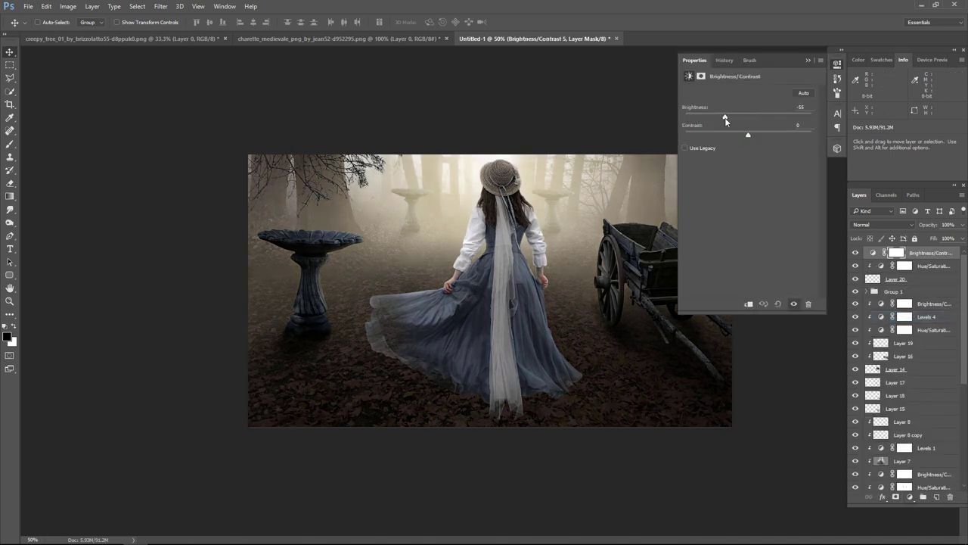
click(748, 304)
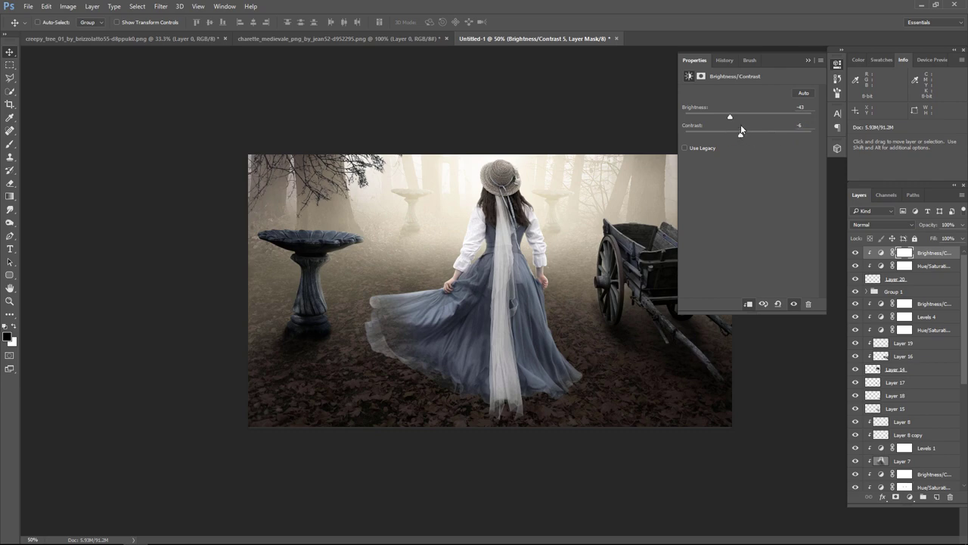
drag(730, 116, 752, 118)
click(813, 61)
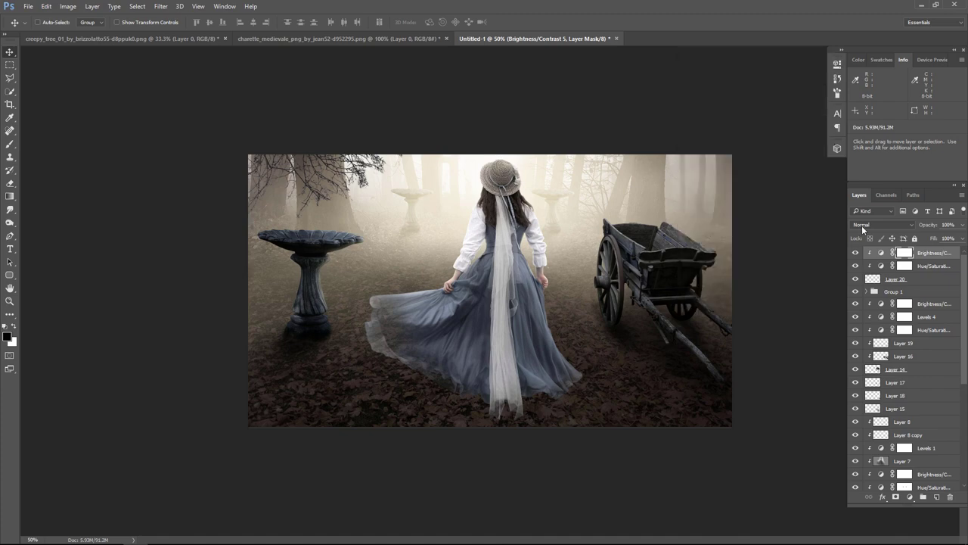
Group Layer 20 and its adjustments into Group 2 and duplicate it toward the top-right
shift+click(938, 282)
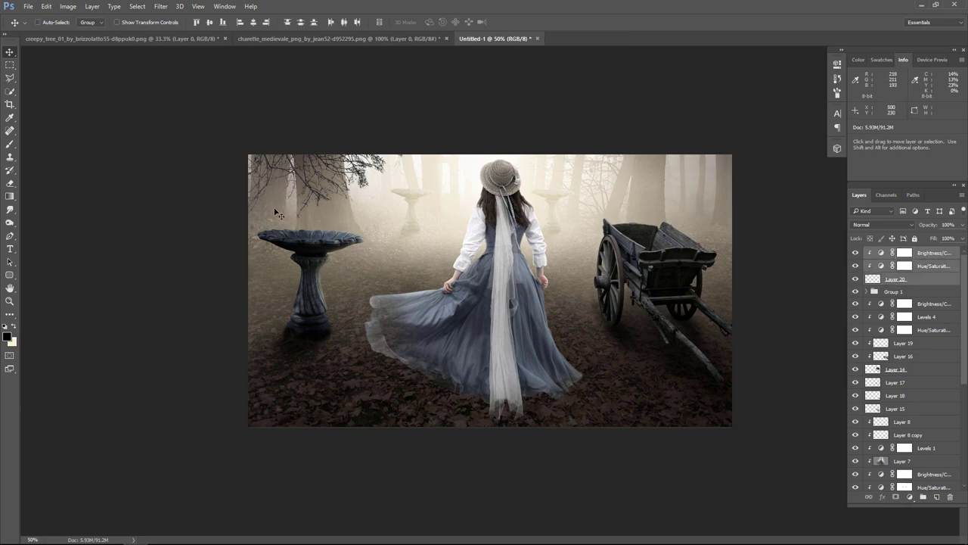
click(924, 496)
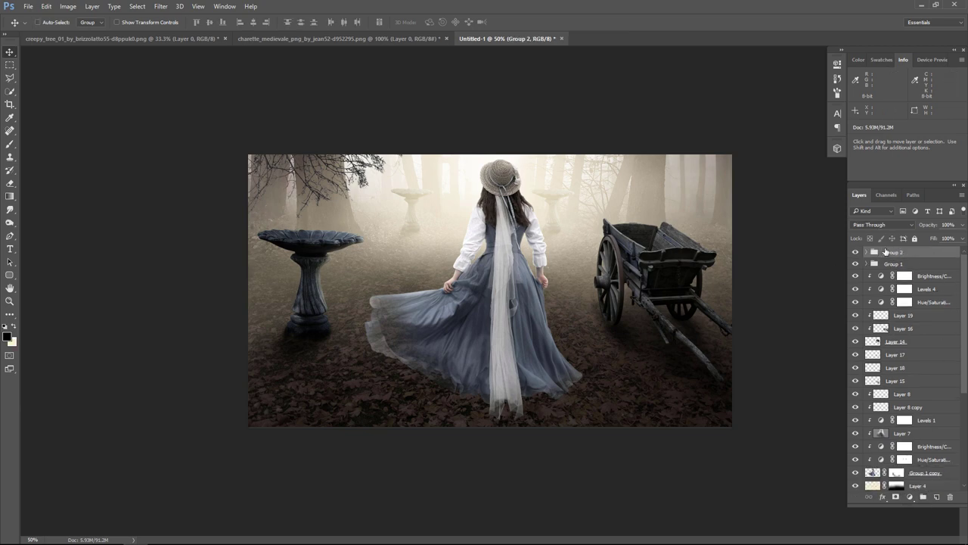
drag(941, 421, 942, 427)
drag(939, 494, 938, 494)
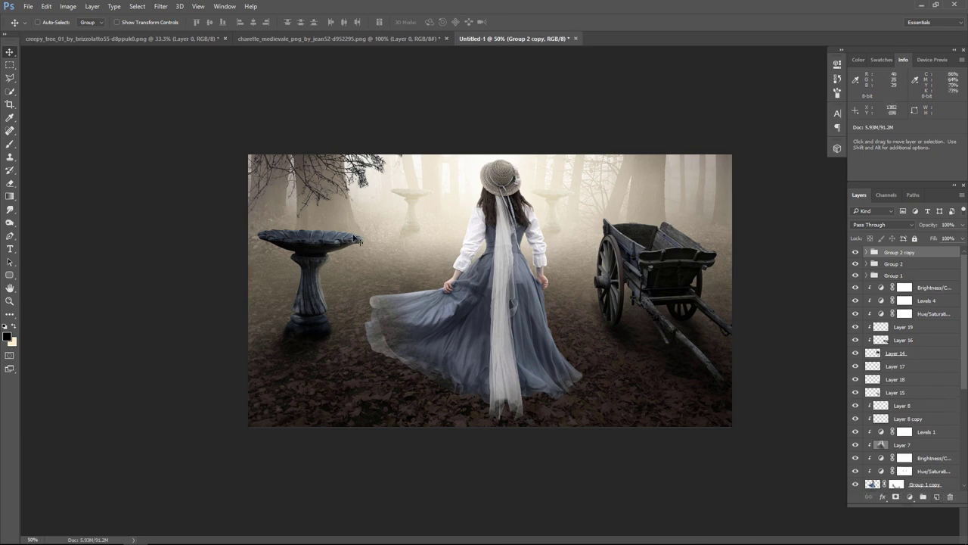
drag(305, 174, 802, 174)
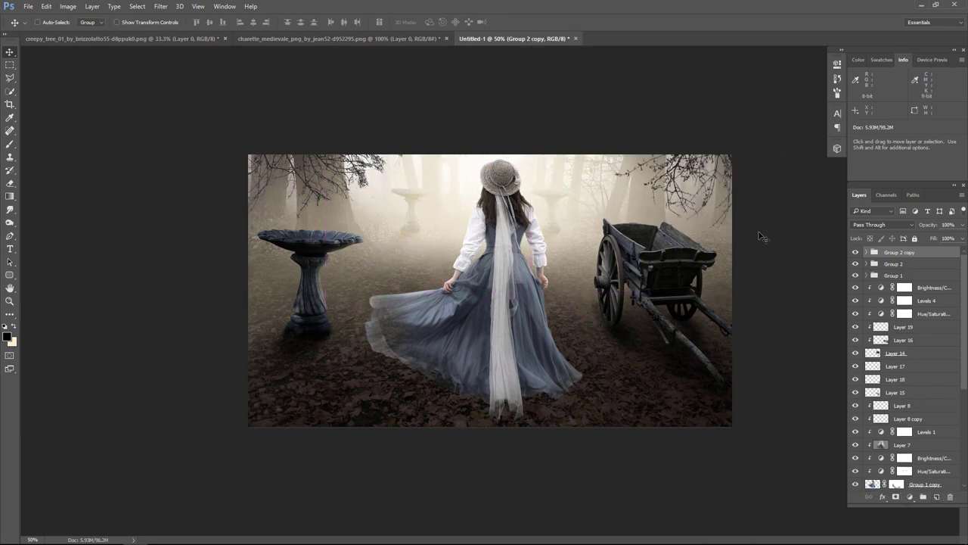
Settle the branch copy in the top-right corner and add Layer 21 above Layer 4
mouse_move(740, 208)
mouse_down()
mouse_move(746, 219)
mouse_move(759, 198)
mouse_up()
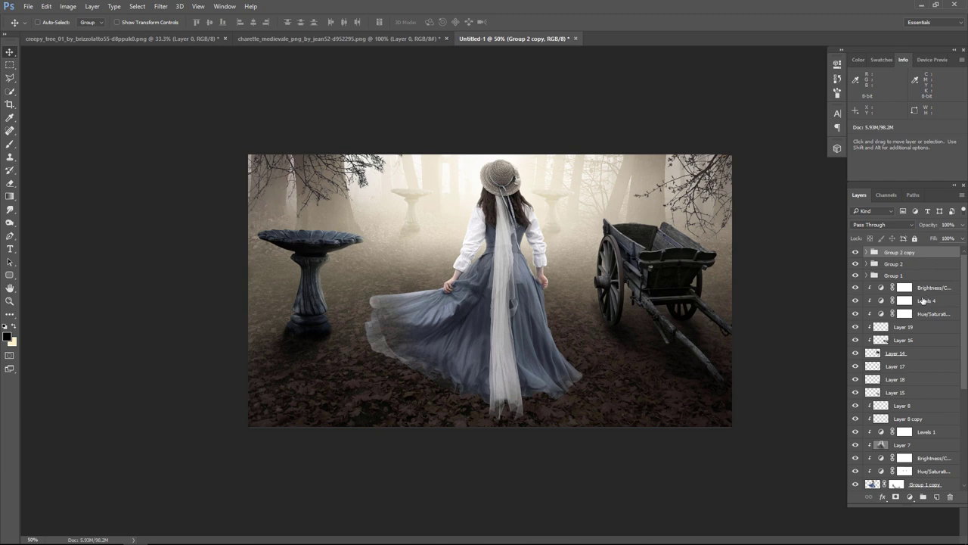
ctrl+click(548, 366)
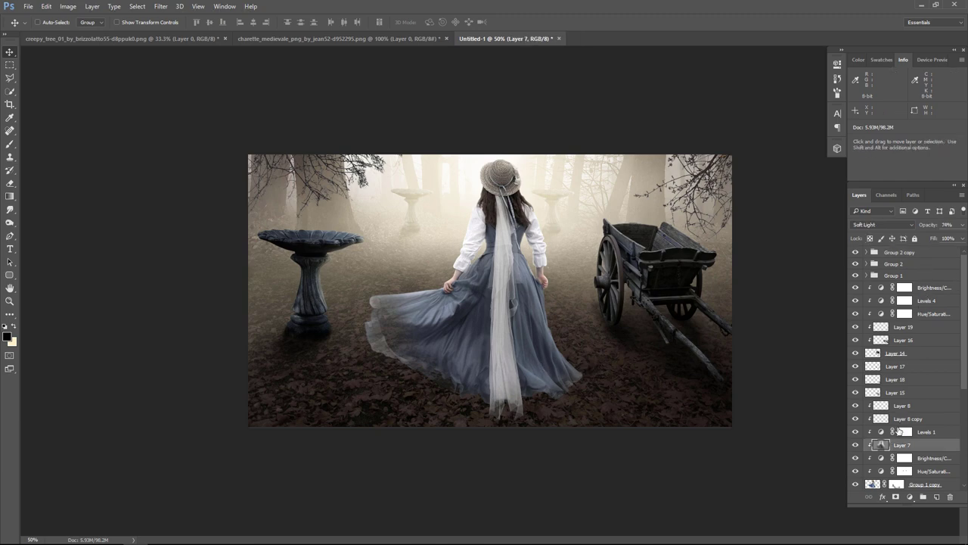
scroll(935, 470, down, 2)
click(935, 474)
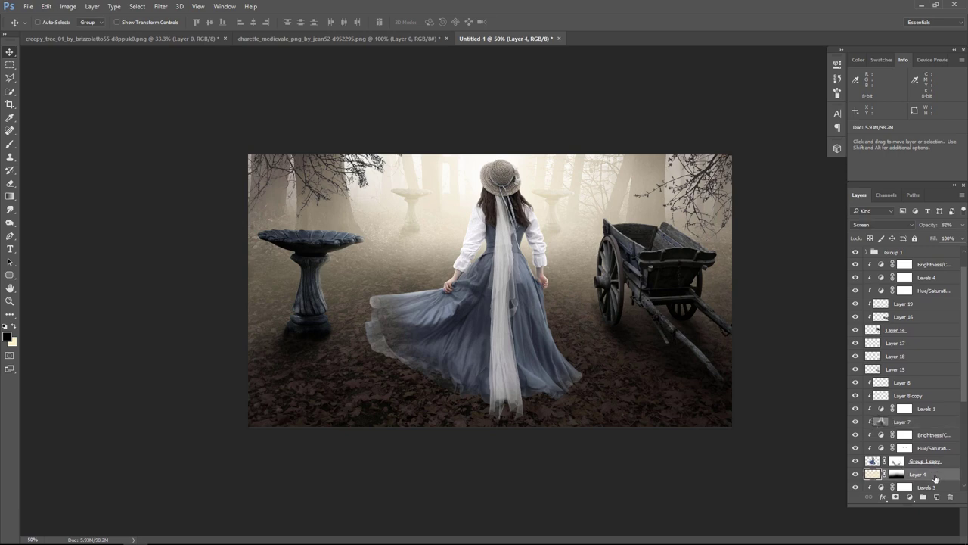
click(937, 497)
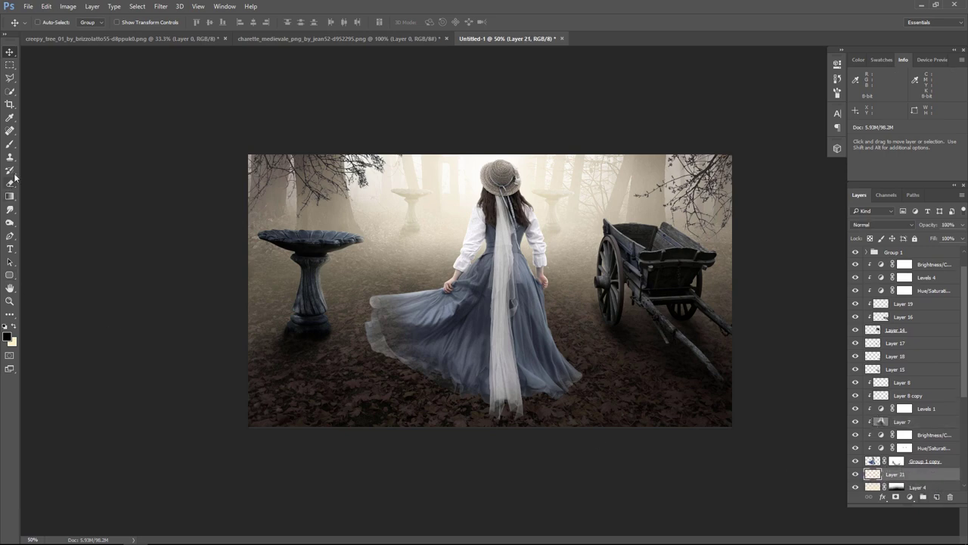
Paint soft black shading near the dress hem with a 200-px brush in Soft Light
click(10, 143)
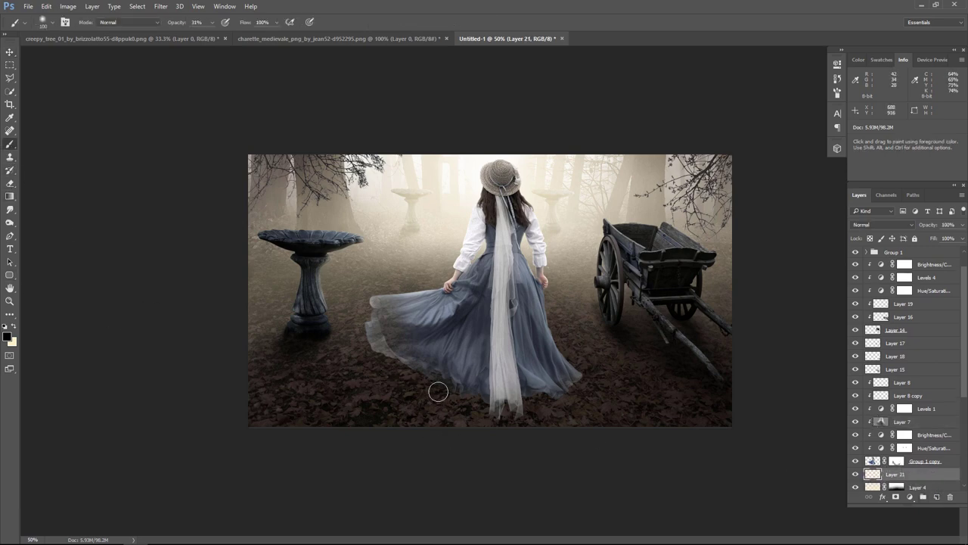
key(bracketright)
key(bracketright)
key(bracketright)
drag(516, 407, 564, 398)
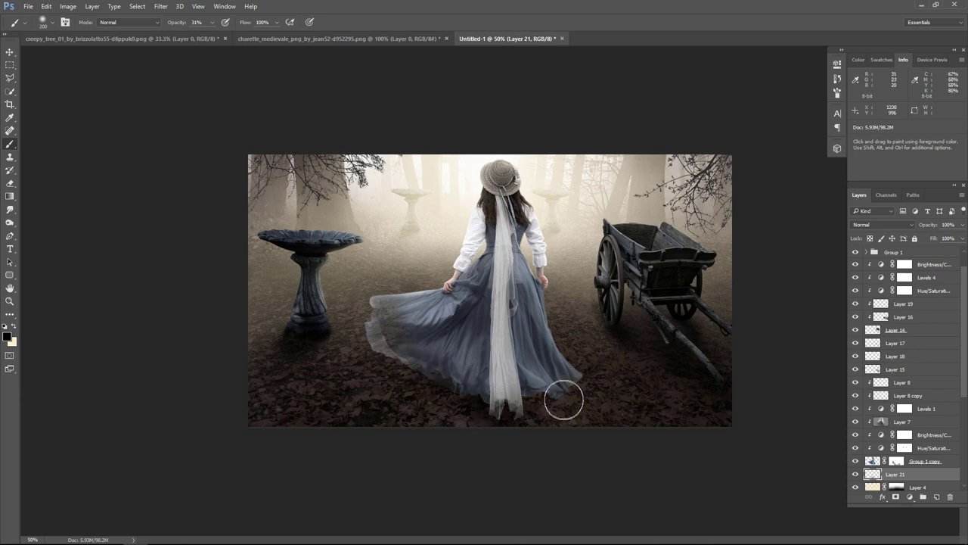
click(884, 225)
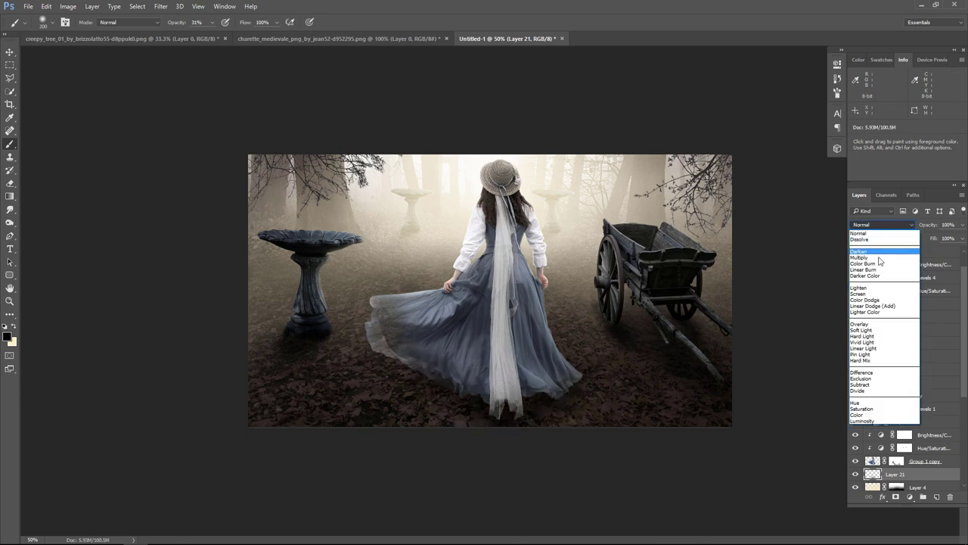
click(878, 334)
click(9, 53)
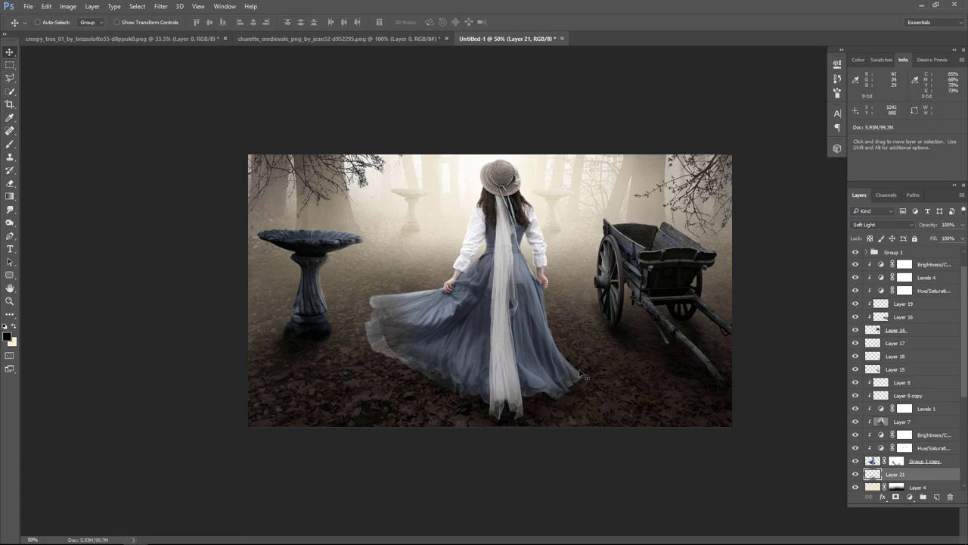
drag(578, 381, 575, 383)
Lower Layer 21 to 74% opacity and stamp all visible layers into Layer 22
click(962, 224)
drag(960, 238, 948, 241)
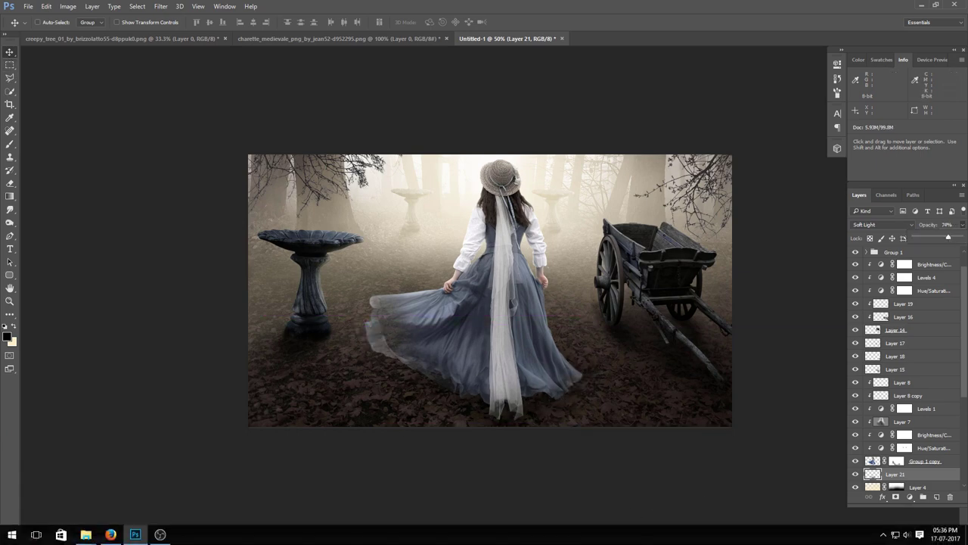
click(855, 474)
click(855, 475)
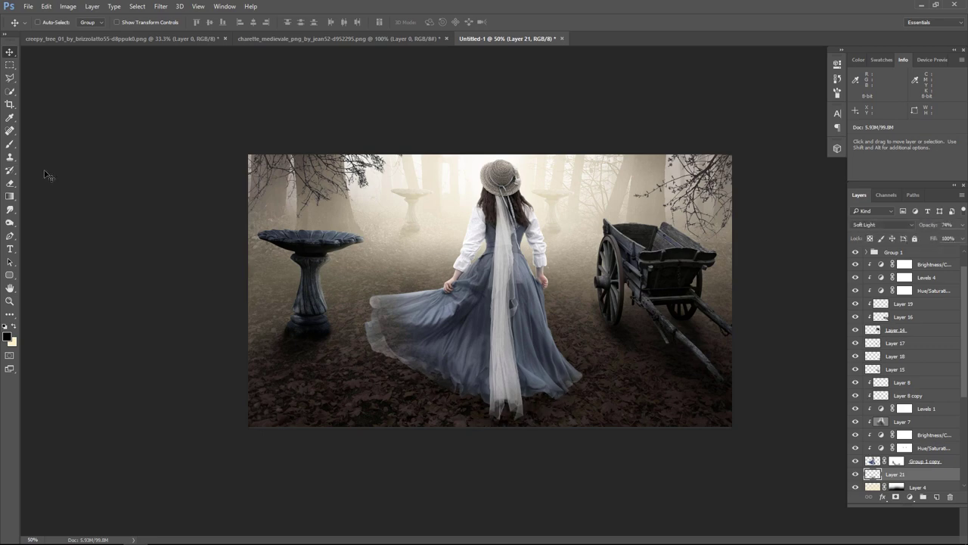
click(907, 253)
key(ctrl+shift+alt+e)
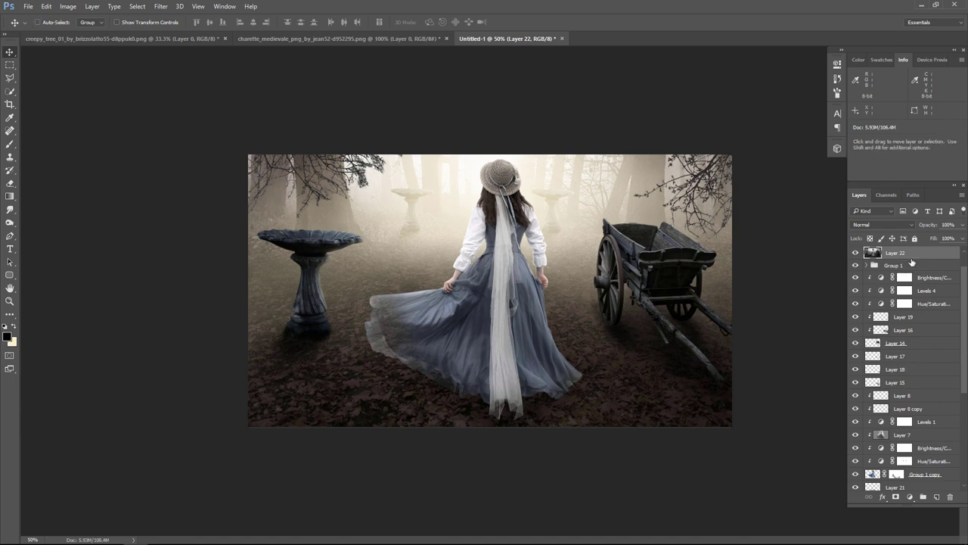
Warm the temperature, lower highlights and whites, and lift shadows and blacks in Camera Raw
click(160, 6)
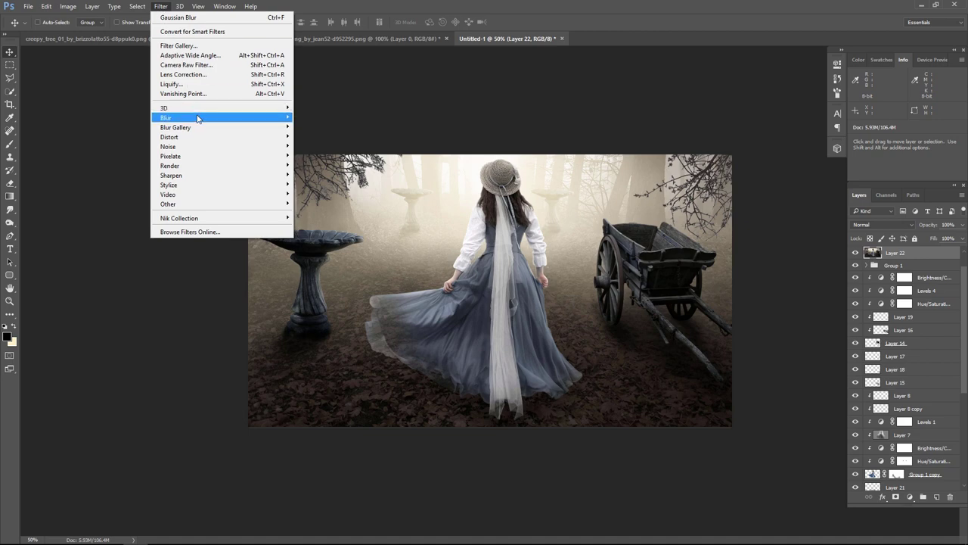
click(196, 66)
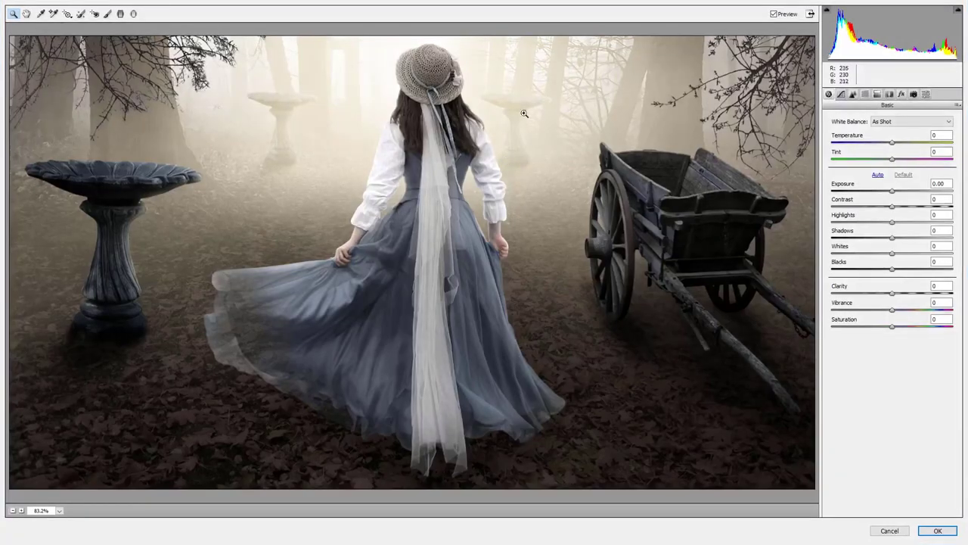
drag(894, 146, 902, 147)
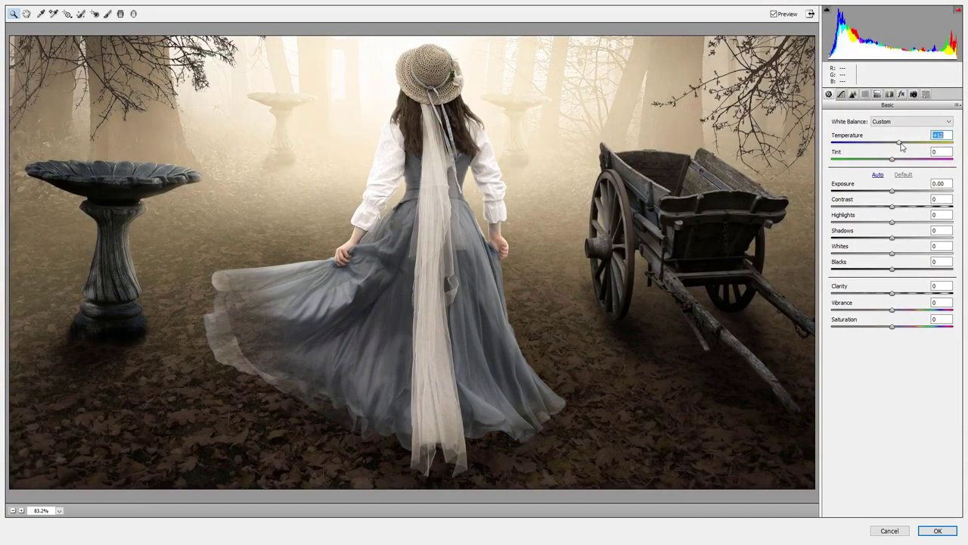
mouse_move(892, 222)
mouse_down()
mouse_move(863, 227)
mouse_move(910, 238)
mouse_move(866, 254)
mouse_move(924, 269)
mouse_up()
click(891, 255)
click(898, 293)
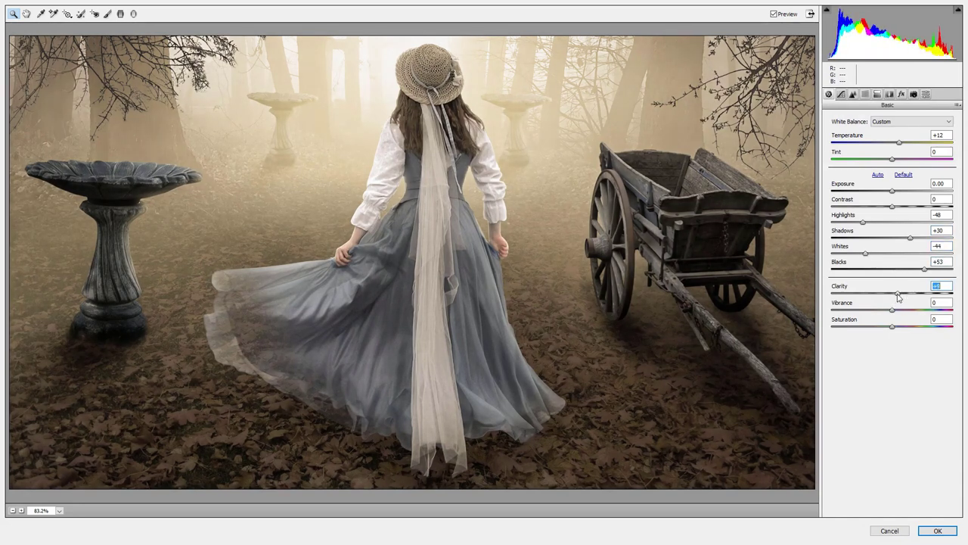
drag(893, 326, 905, 311)
Finalize Highlights -72, Shadows +53, lower exposure, raise tone-curve Lights, nudge Tint, and apply
drag(863, 221, 849, 222)
drag(910, 237, 925, 239)
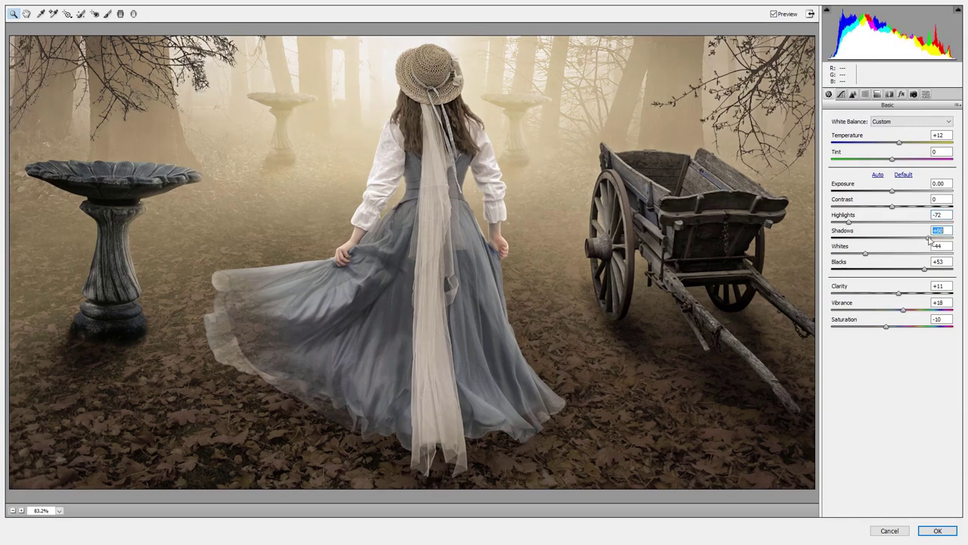
drag(892, 191, 877, 190)
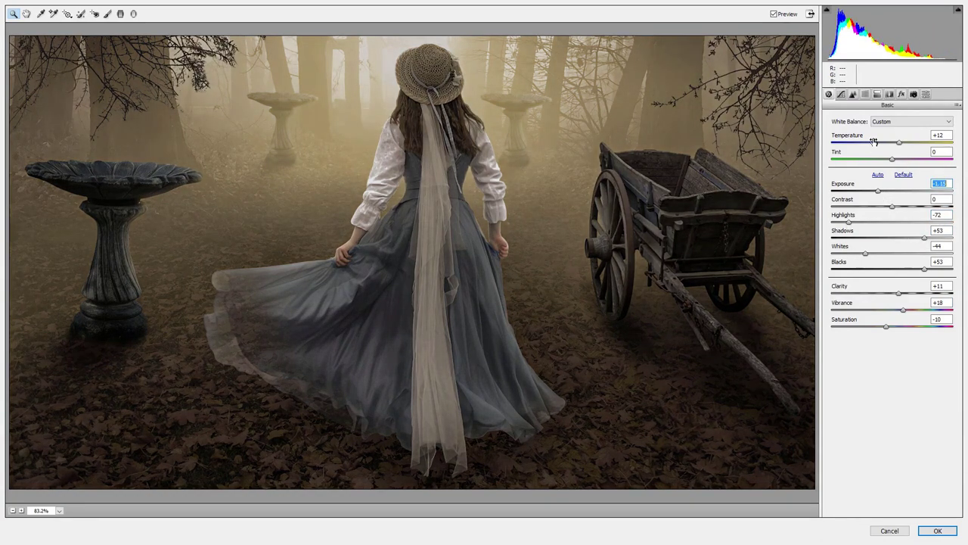
click(840, 93)
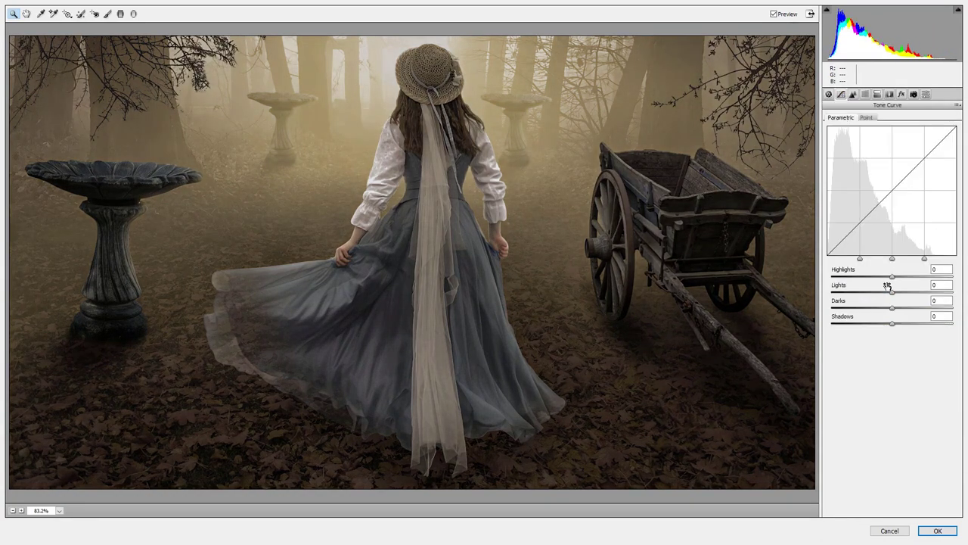
mouse_move(892, 293)
mouse_down()
mouse_move(914, 292)
mouse_move(888, 308)
mouse_move(920, 292)
mouse_up()
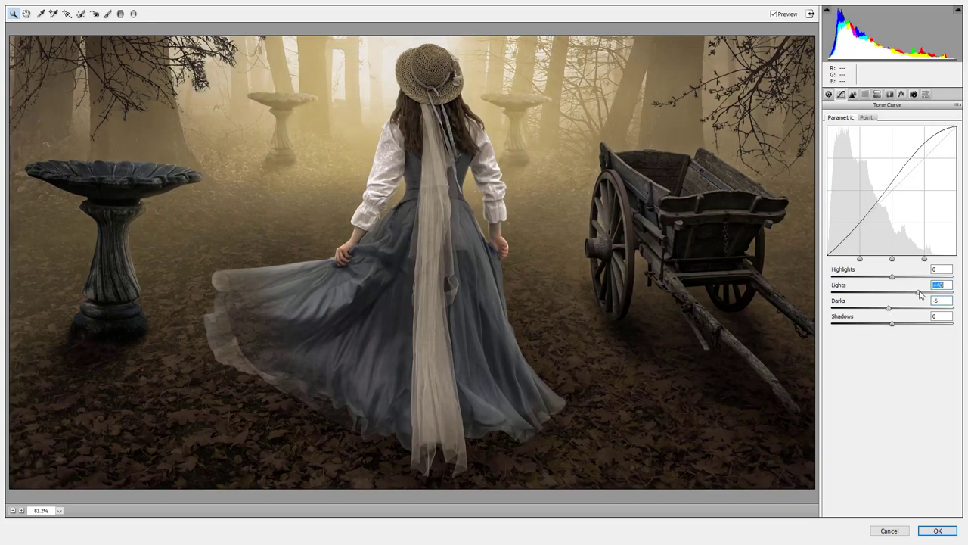
click(829, 93)
drag(893, 159, 903, 159)
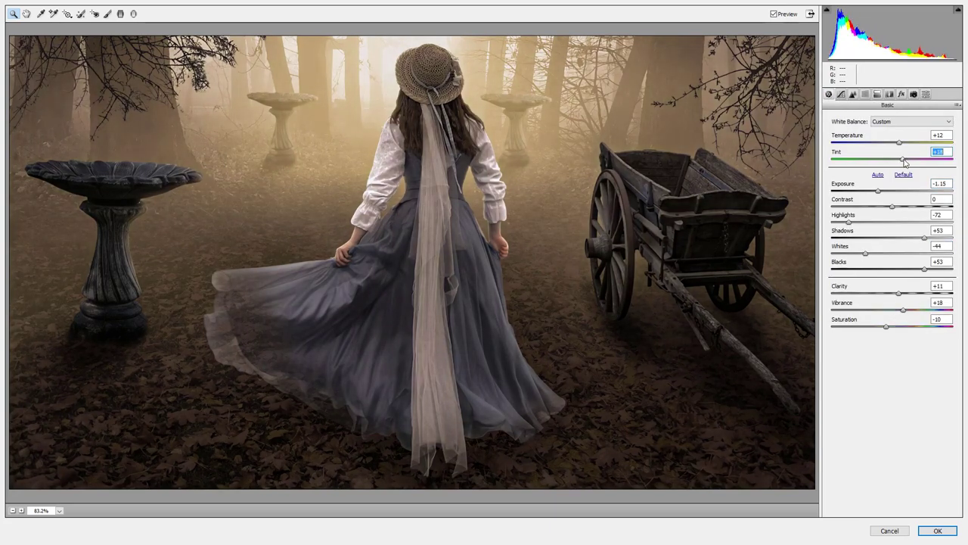
click(938, 531)
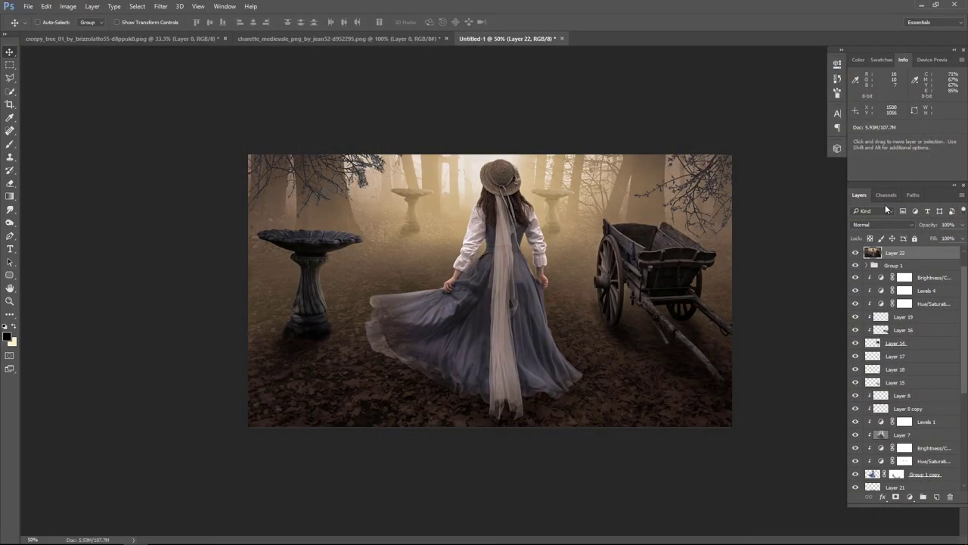
Apply Color Efex Pro 4 Brilliance / Warmth with Warmth 48% and Saturation -8%
click(856, 253)
click(856, 253)
click(160, 6)
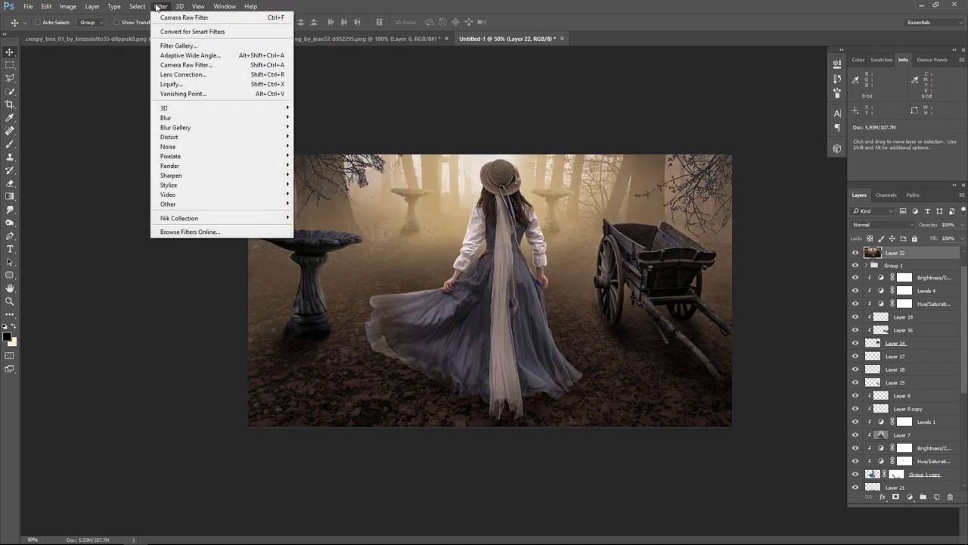
mouse_move(179, 218)
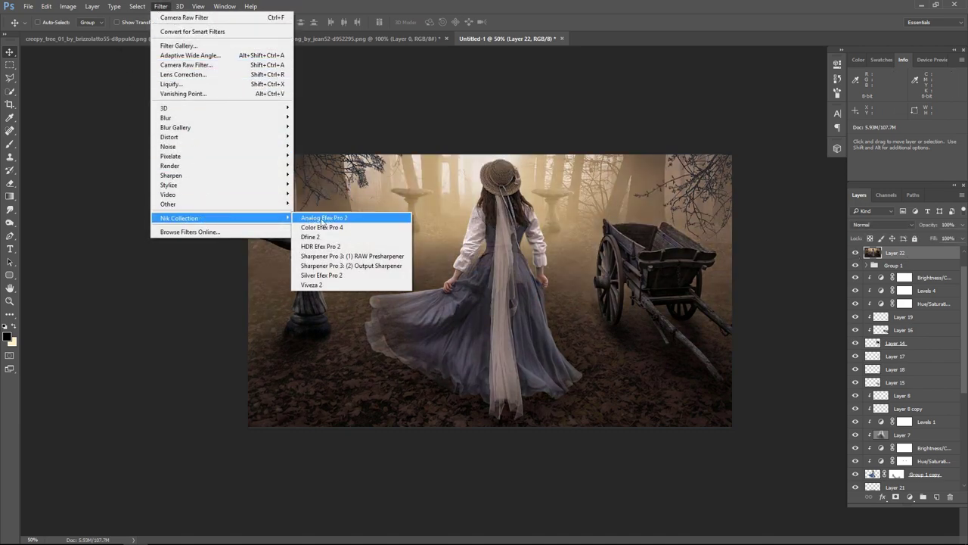
click(351, 227)
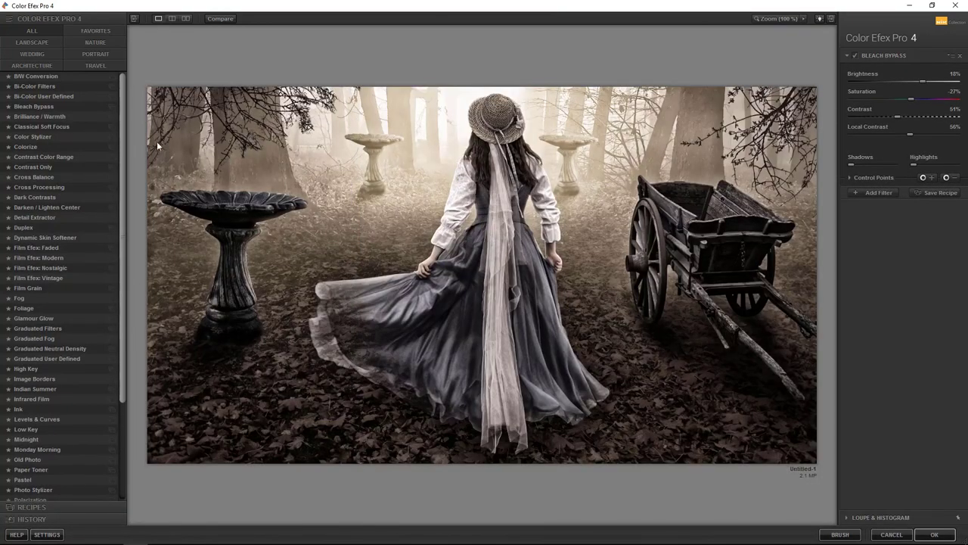
click(42, 117)
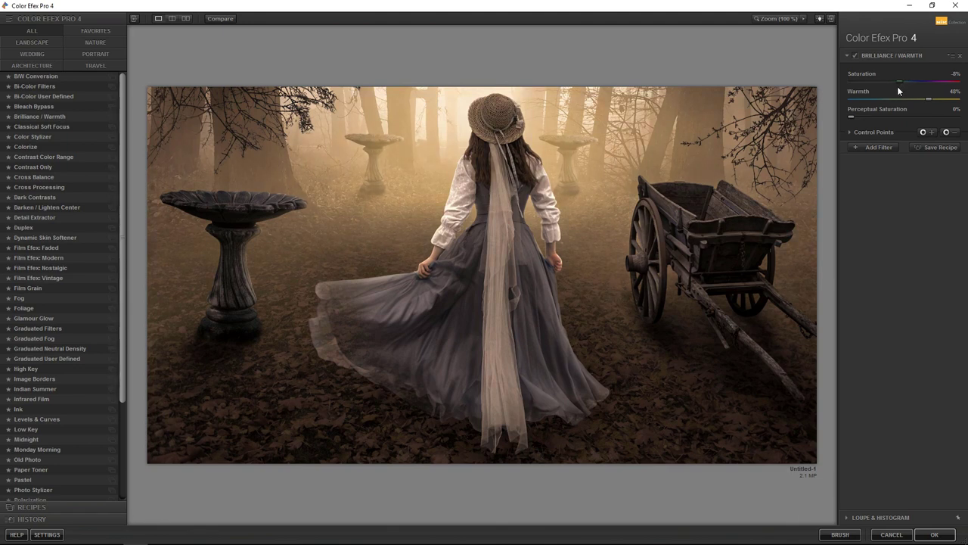
click(934, 534)
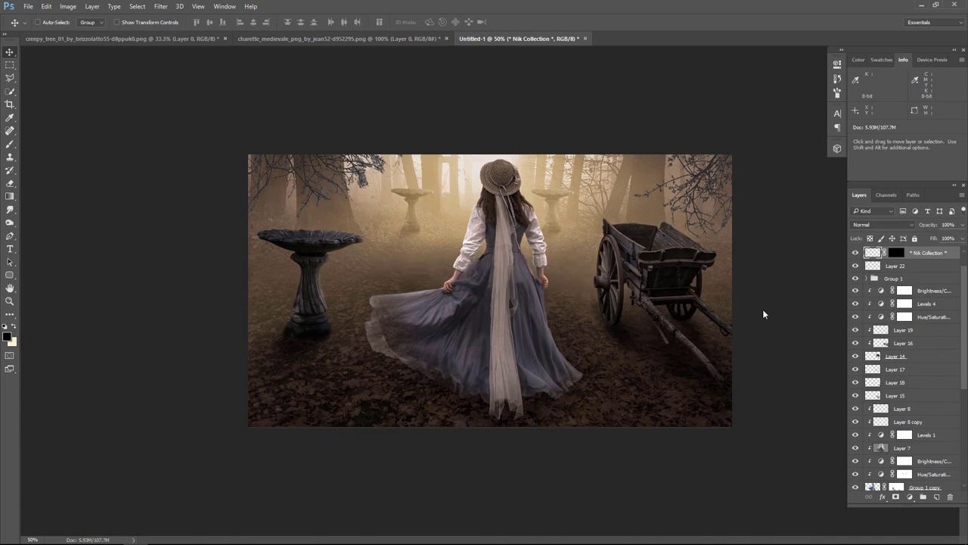
Mask the Brilliance / Warmth layer and add a reversed radial gradient fill at scale 396
key(ctrl+plus)
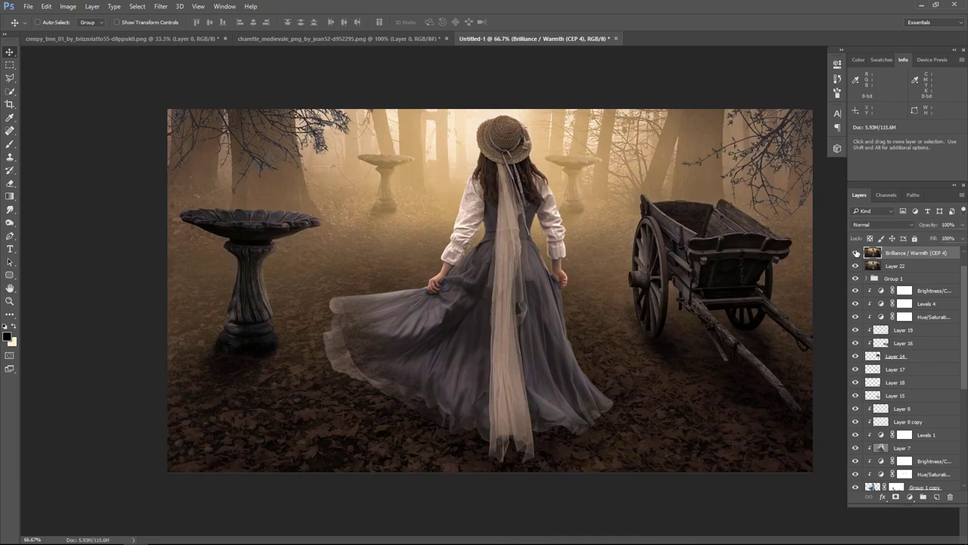
click(896, 498)
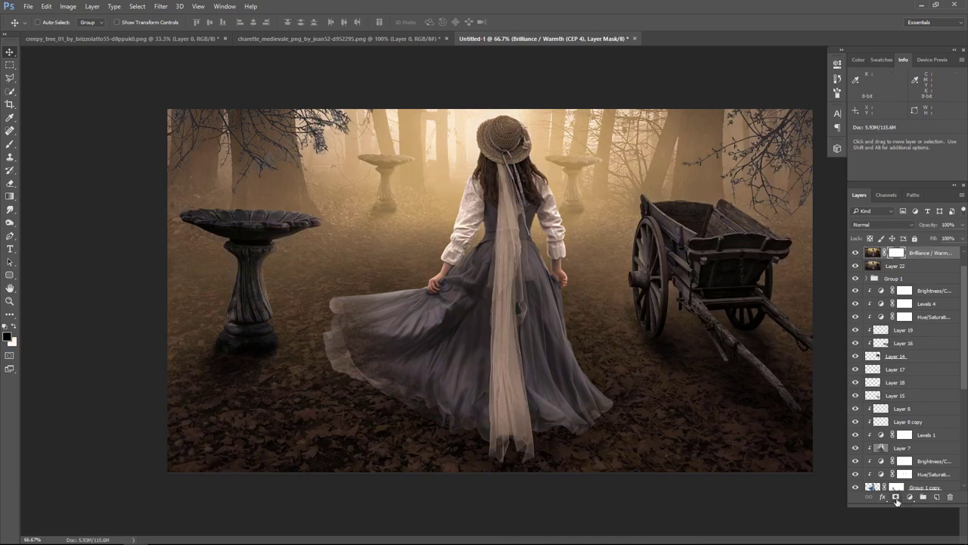
click(910, 497)
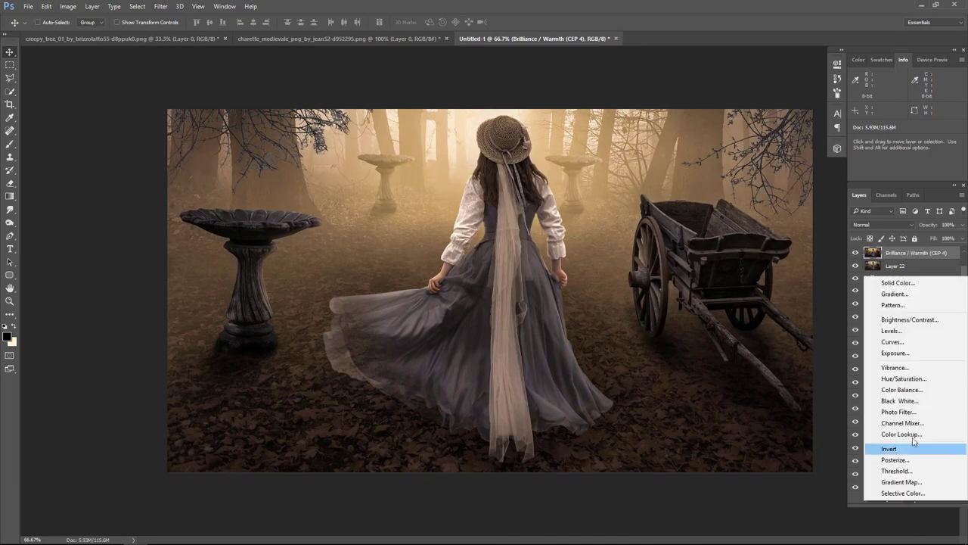
click(919, 297)
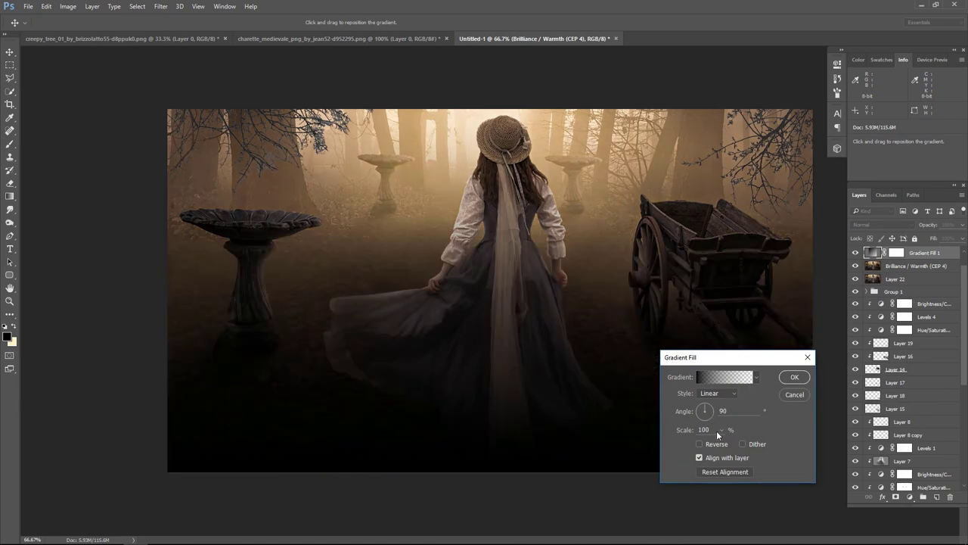
click(717, 393)
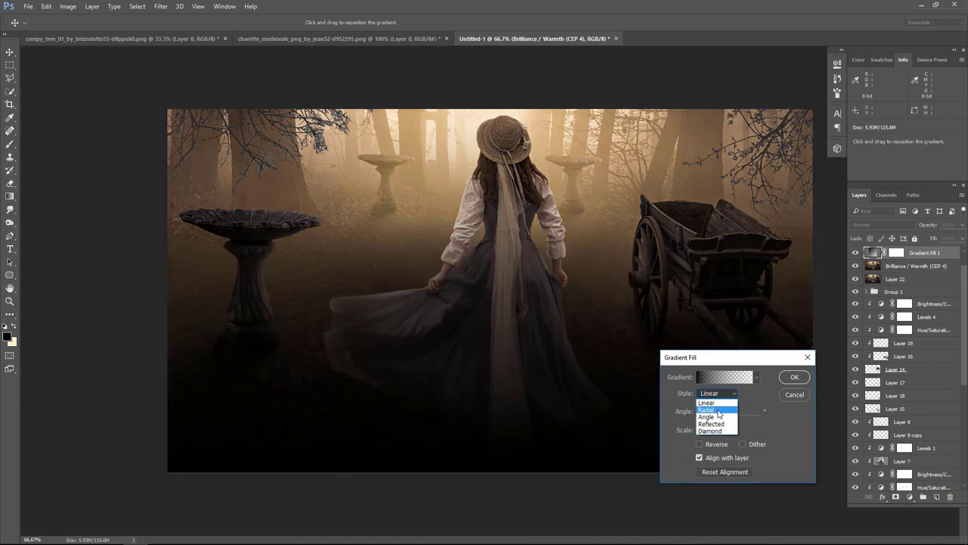
click(718, 411)
click(700, 444)
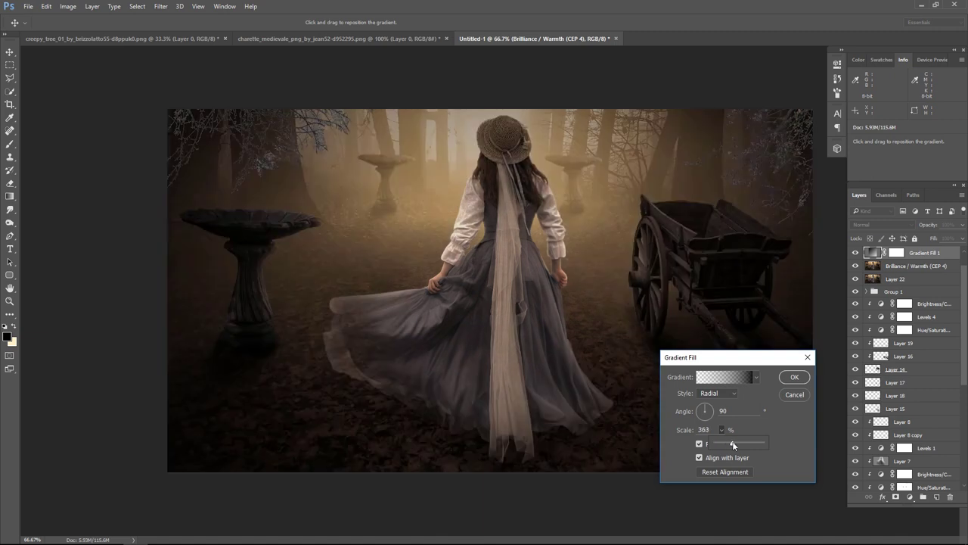
drag(730, 442, 734, 445)
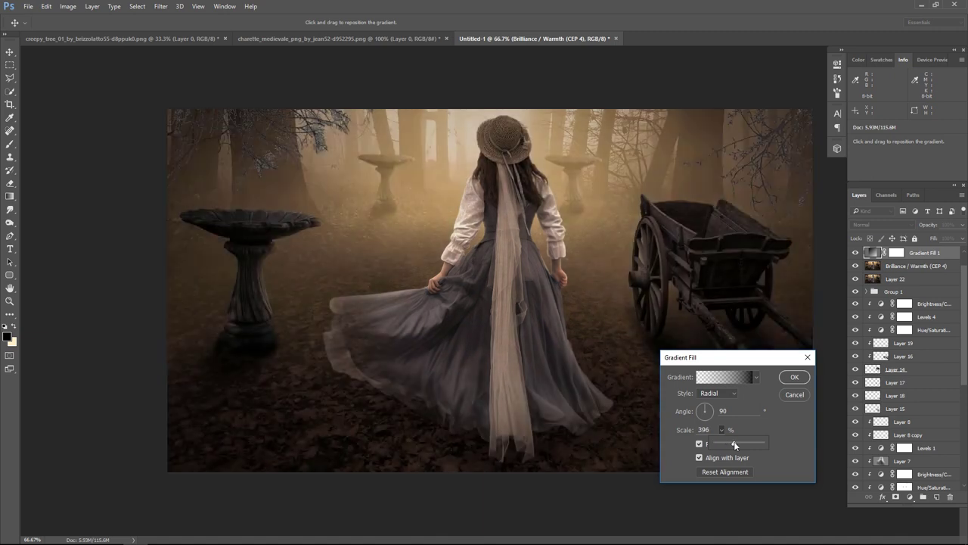
click(795, 377)
Blend the gradient fill in Soft Light at about 27% opacity
click(882, 224)
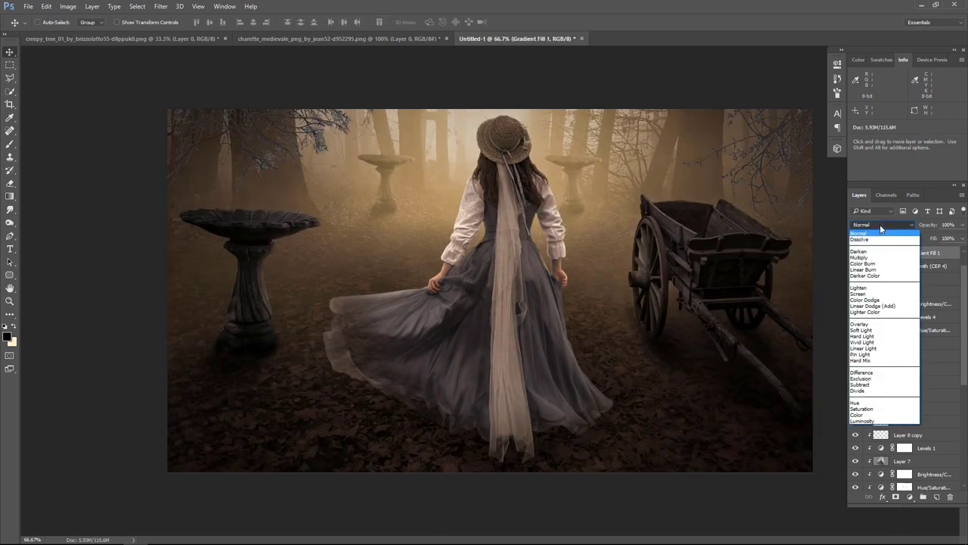
click(882, 333)
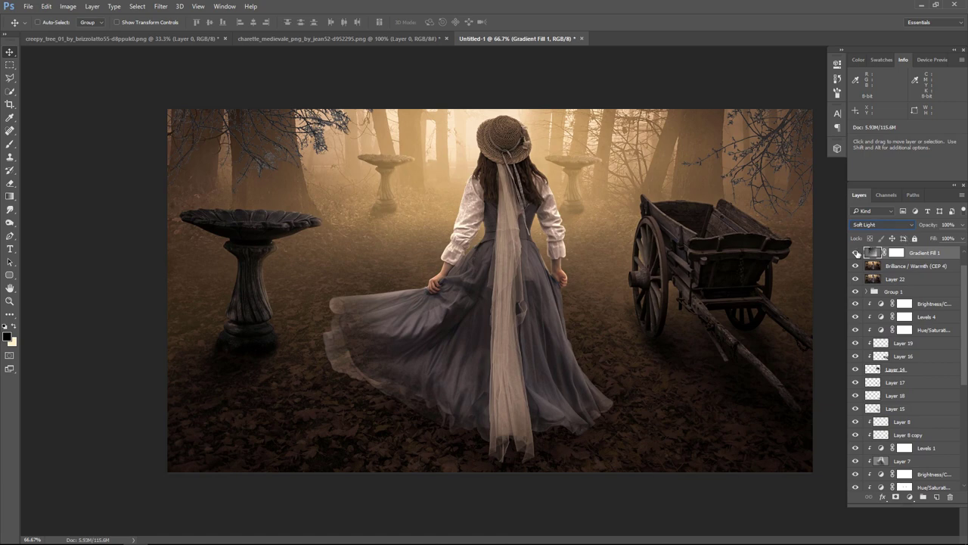
click(857, 253)
click(857, 253)
click(963, 225)
drag(960, 239, 952, 239)
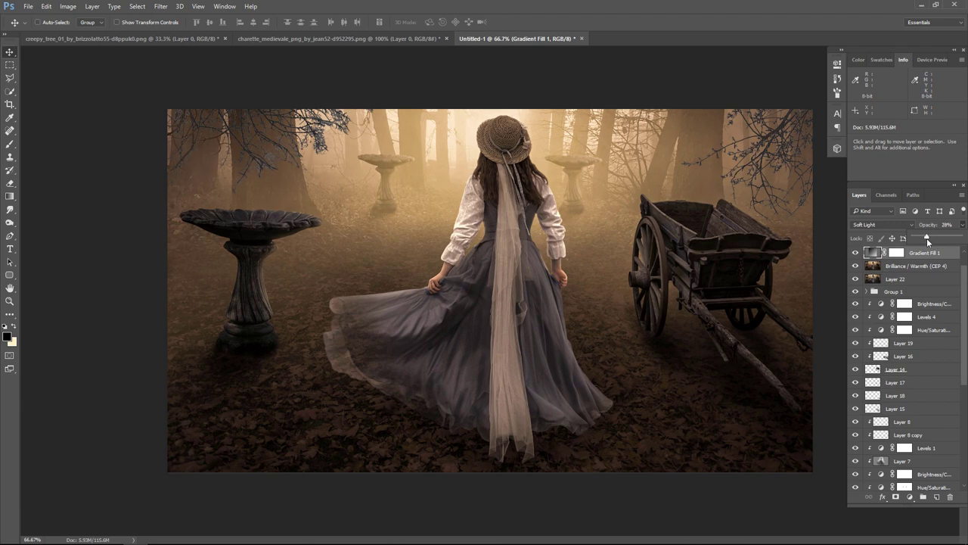
Paint out part of the vignette on its mask with a 600-px brush
click(896, 253)
click(10, 144)
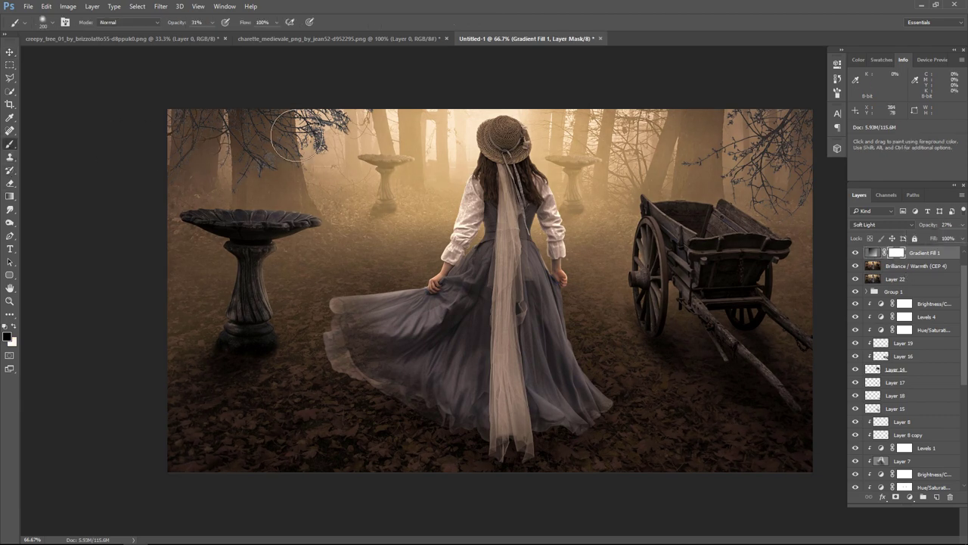
key(bracketright)
key(bracketright)
key(bracketright)
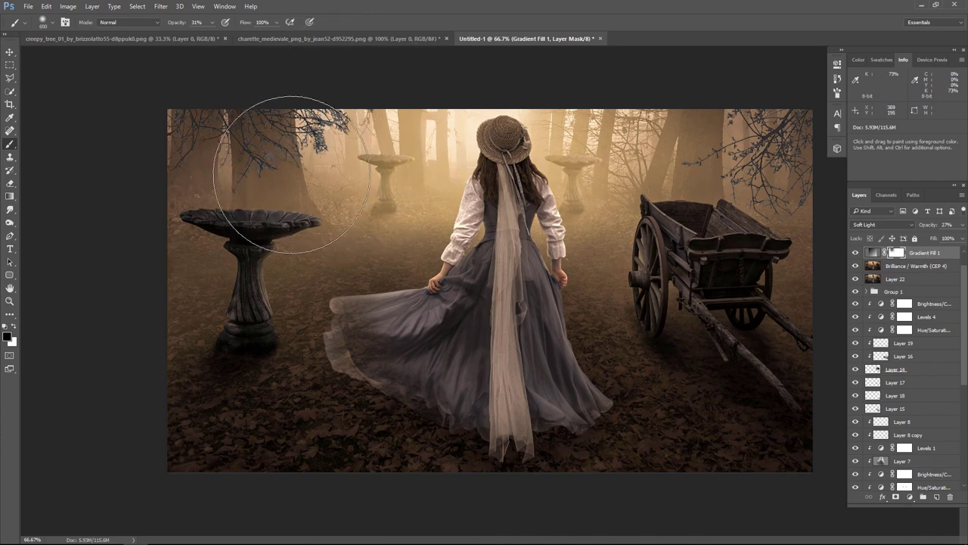
drag(789, 156, 337, 208)
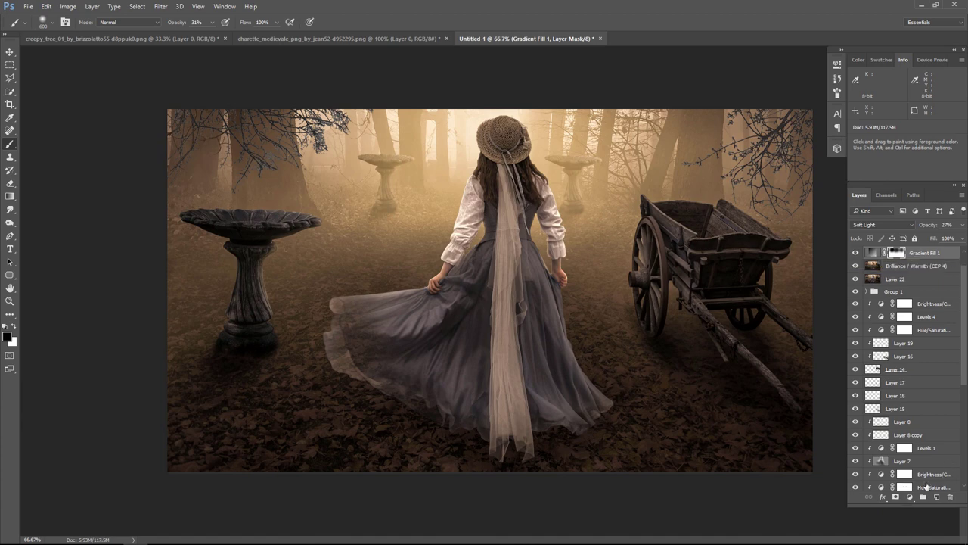
Add a Brightness/Contrast adjustment that brightens the scene, with its opacity slightly lowered
click(910, 497)
click(896, 318)
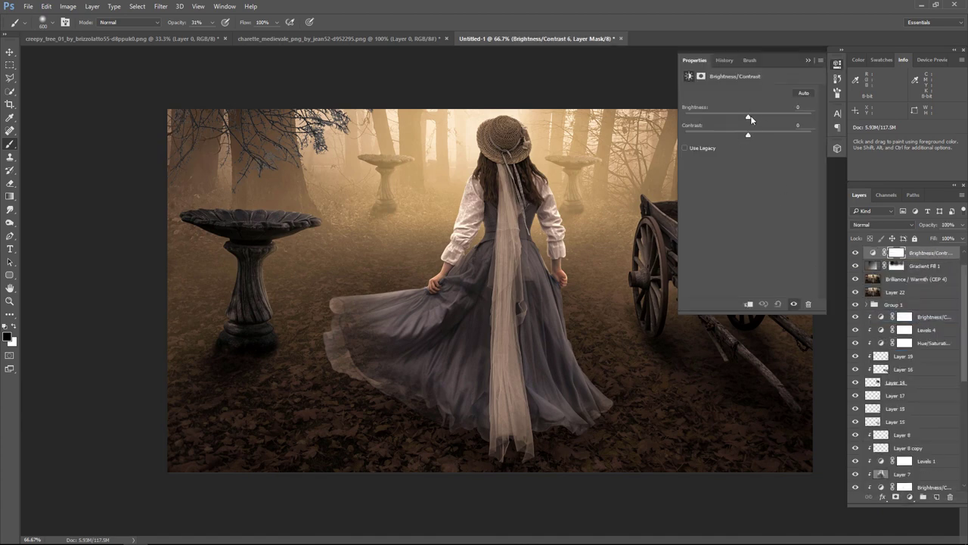
drag(749, 116, 761, 118)
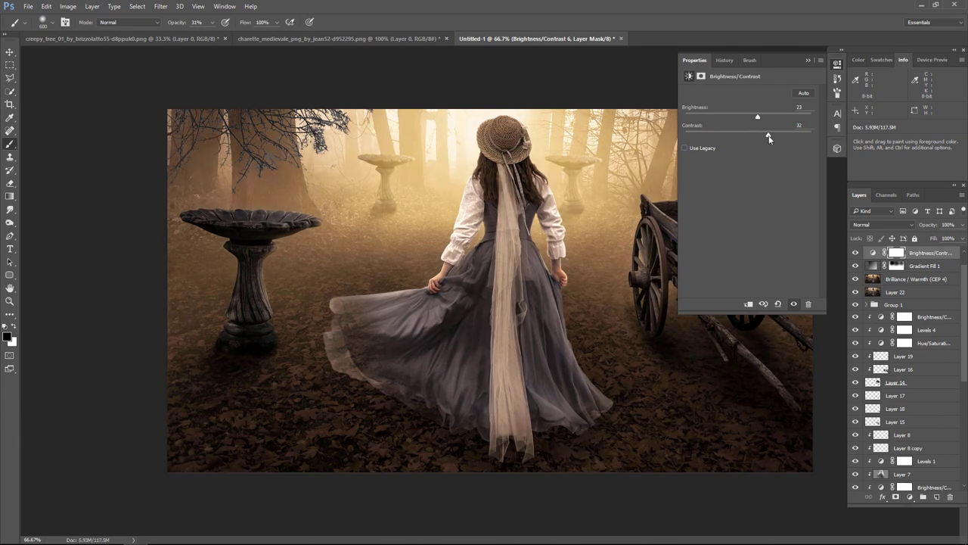
click(902, 174)
click(963, 225)
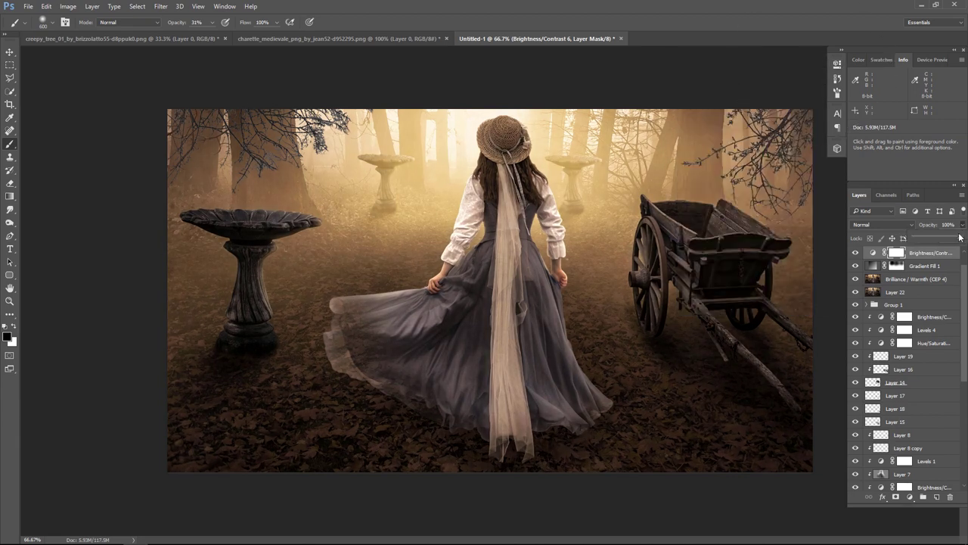
drag(950, 239, 947, 239)
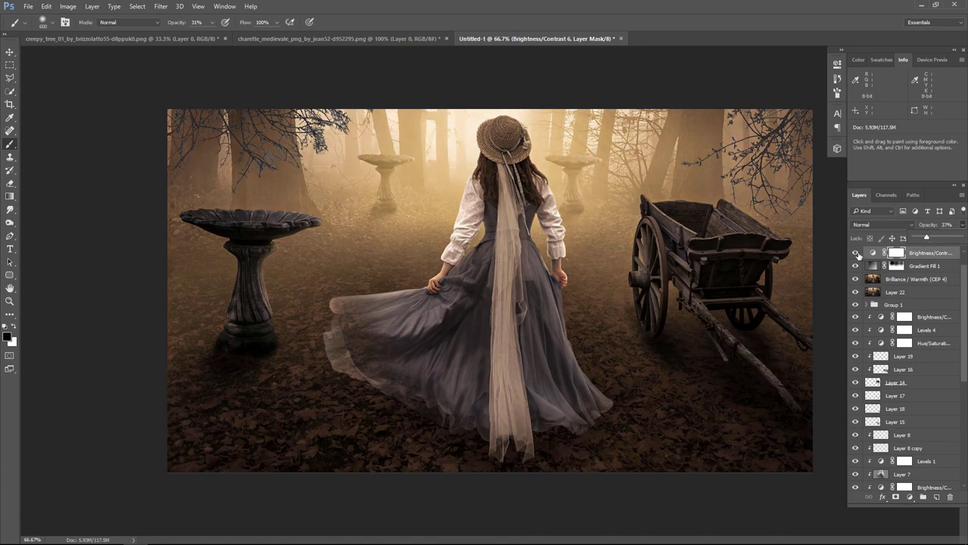
click(858, 255)
Add a Curves adjustment lifting the black point and highlights with a slight midtone dip
click(910, 497)
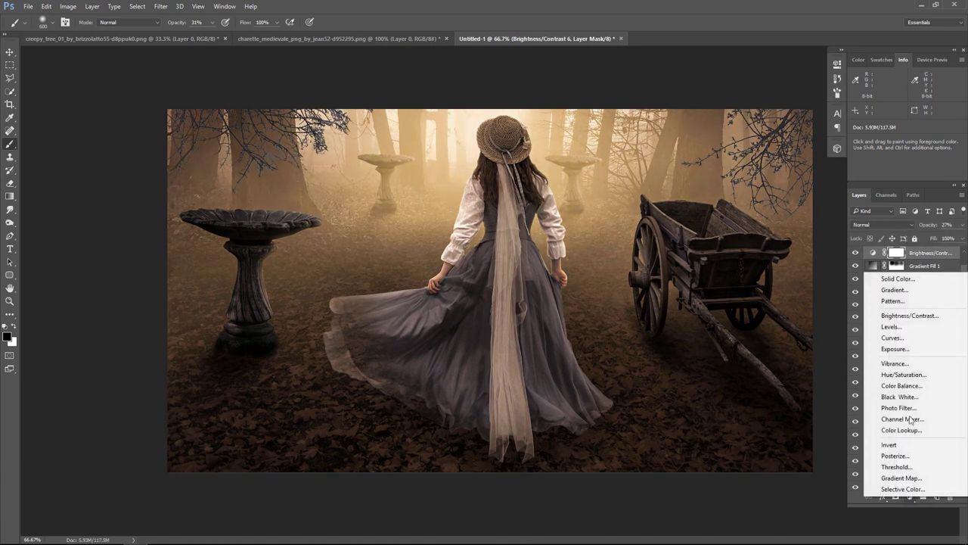
click(913, 338)
drag(706, 220, 703, 212)
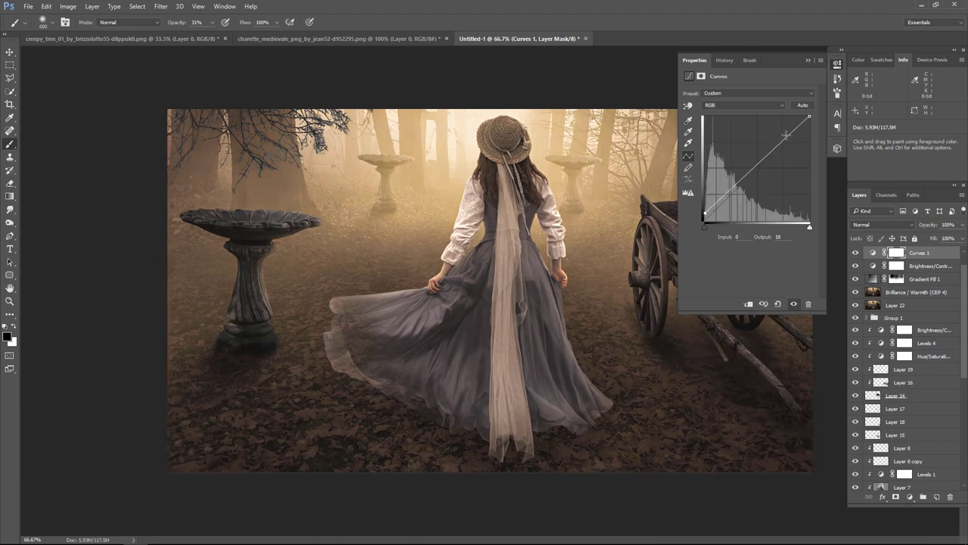
drag(790, 137, 796, 134)
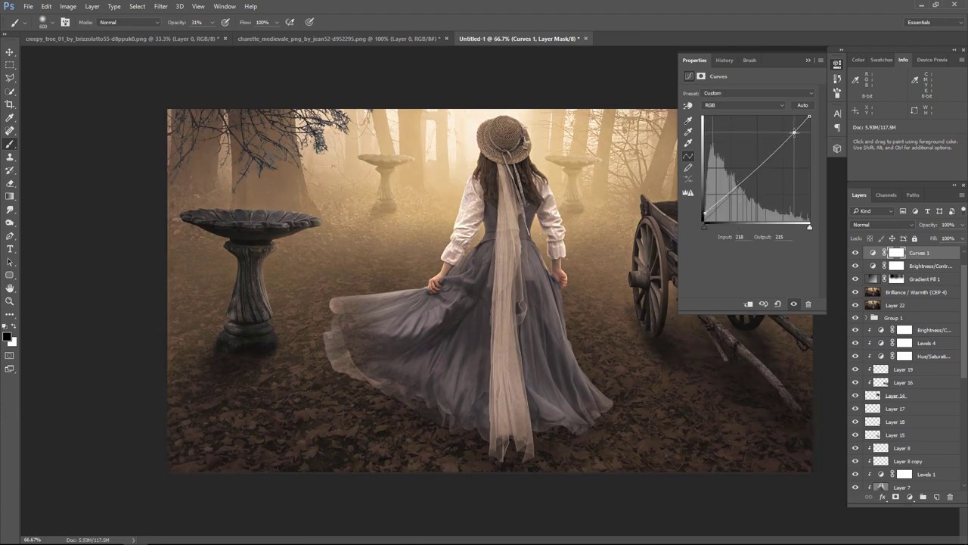
drag(764, 161, 762, 167)
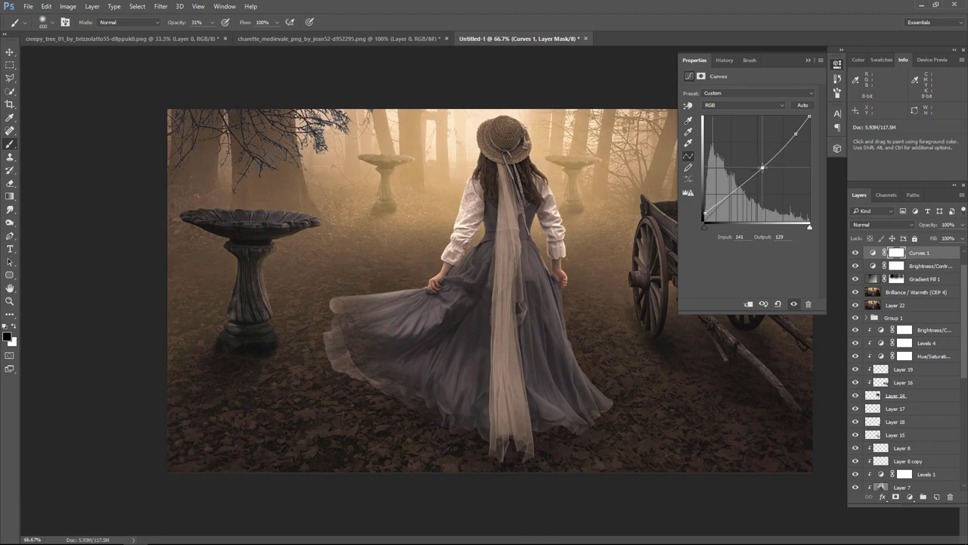
click(807, 61)
click(856, 253)
click(855, 252)
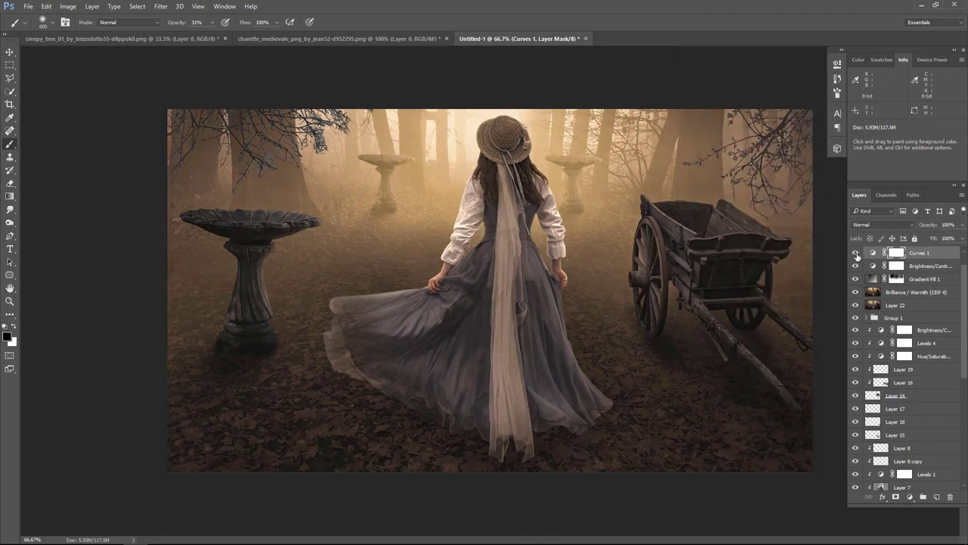
click(962, 225)
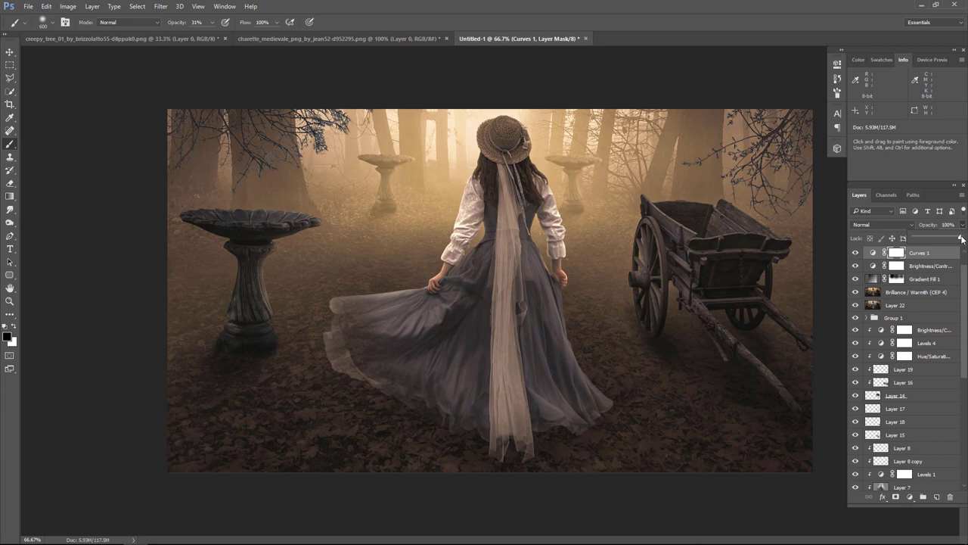
click(856, 258)
click(855, 258)
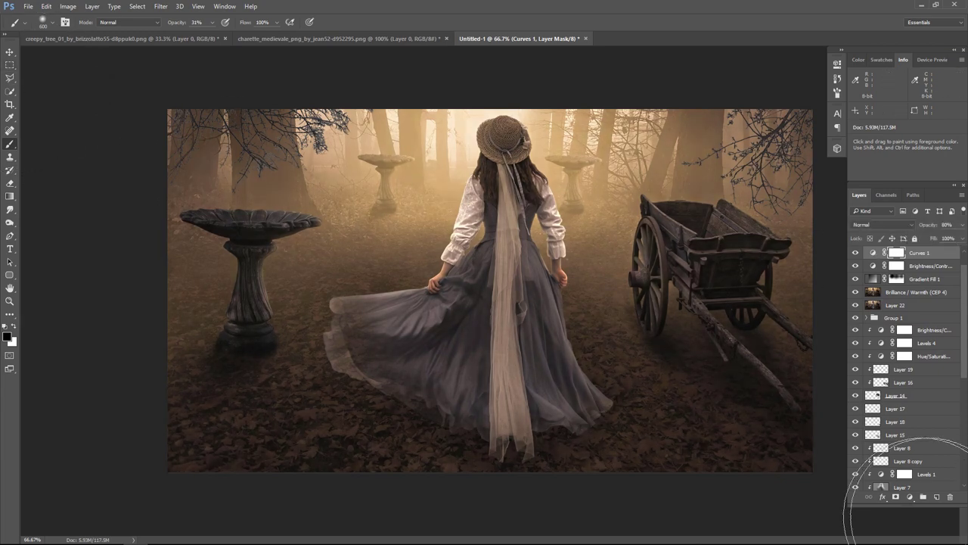
Add a Levels adjustment darkening the midtones to 0.89 with white point 238
click(910, 496)
click(901, 328)
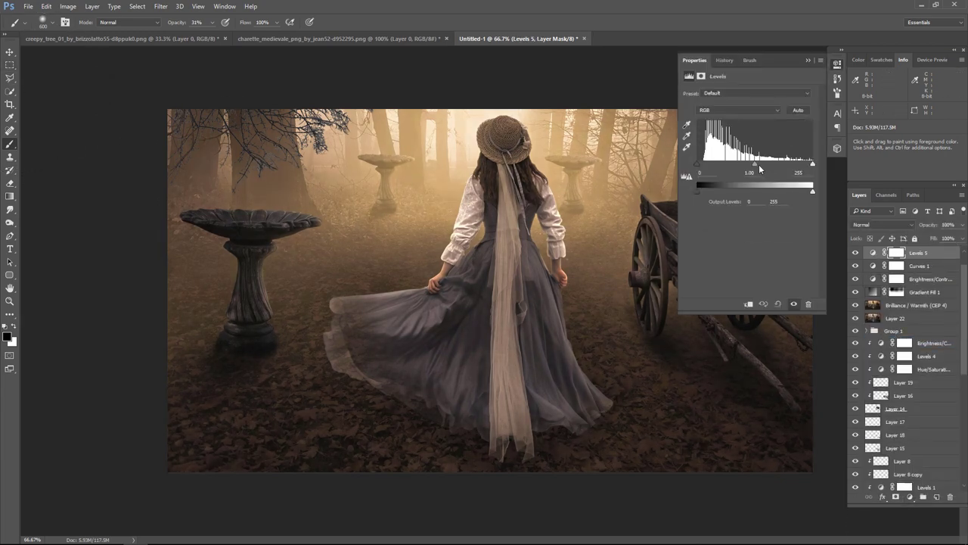
mouse_move(757, 164)
mouse_down()
mouse_move(805, 165)
mouse_move(755, 167)
mouse_up()
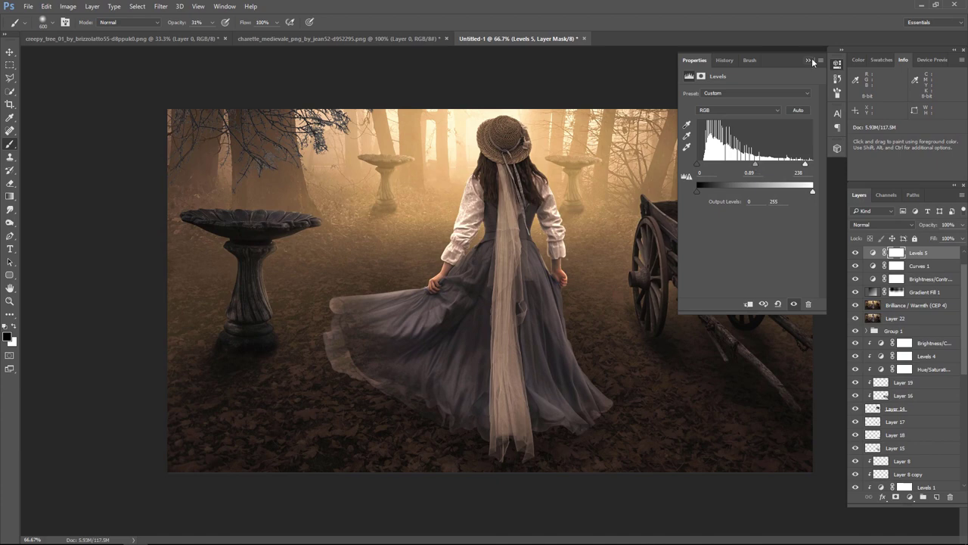
click(810, 59)
click(855, 253)
click(856, 253)
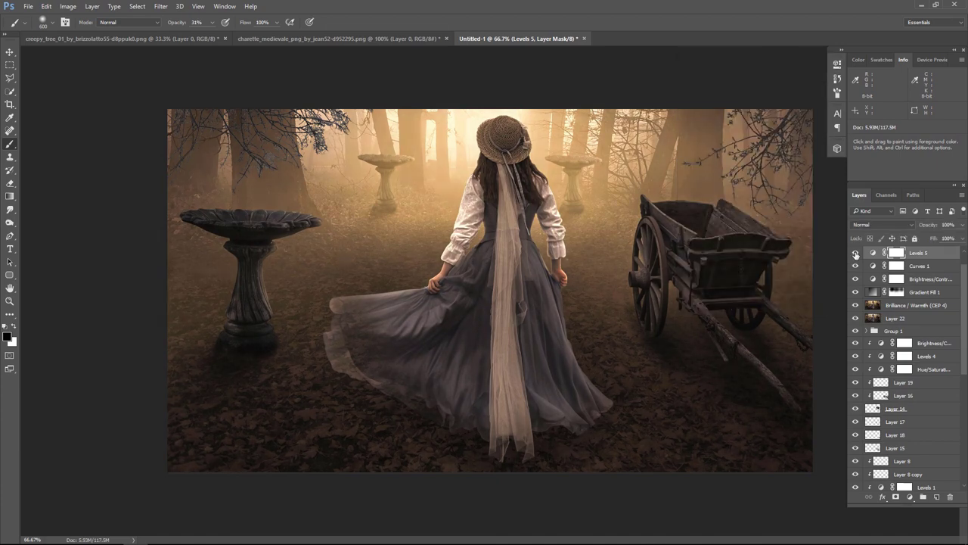
click(10, 52)
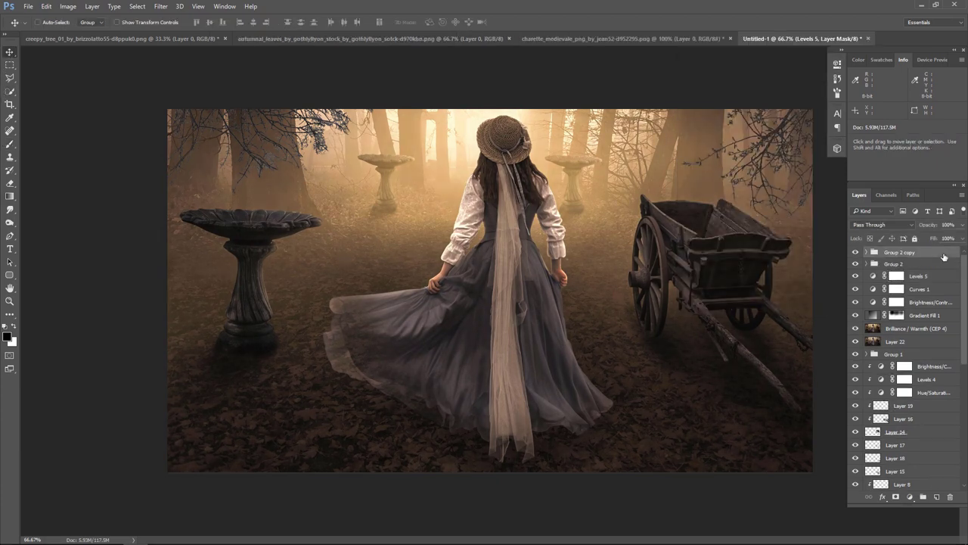
Bring an orange leaf from the autumn leaves image into the composite as Layer 23 in Group 3
click(943, 254)
click(937, 496)
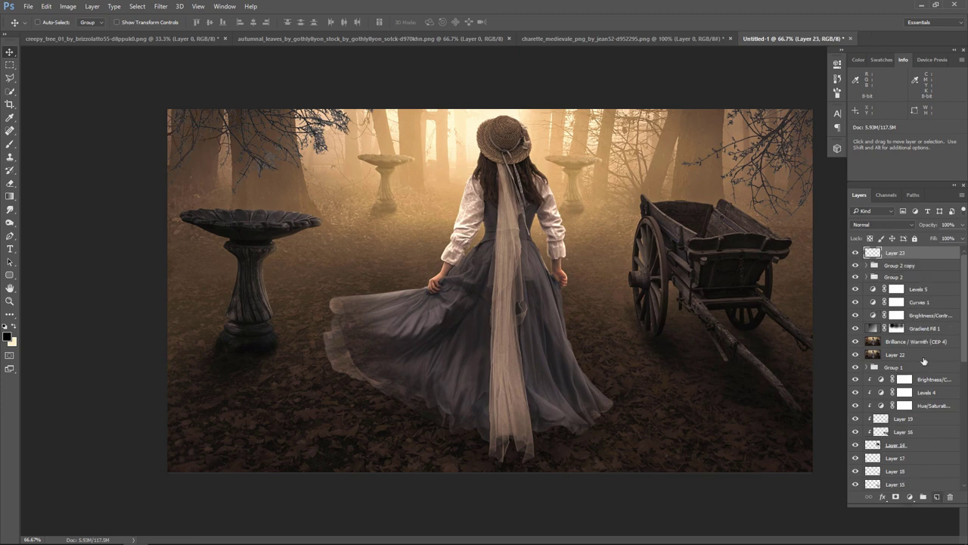
click(10, 64)
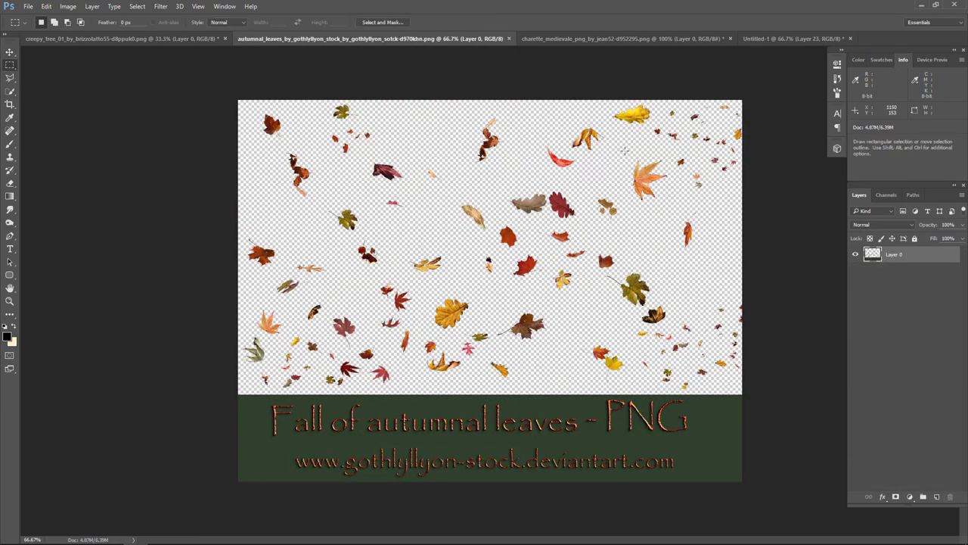
mouse_move(625, 151)
mouse_down()
mouse_move(665, 206)
mouse_move(768, 40)
mouse_move(602, 206)
mouse_move(580, 170)
mouse_up()
click(10, 51)
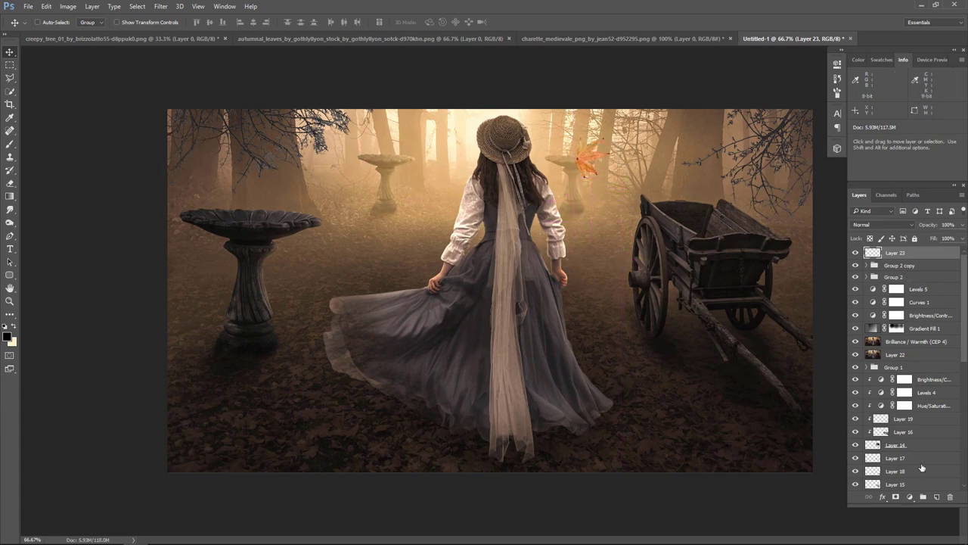
click(923, 498)
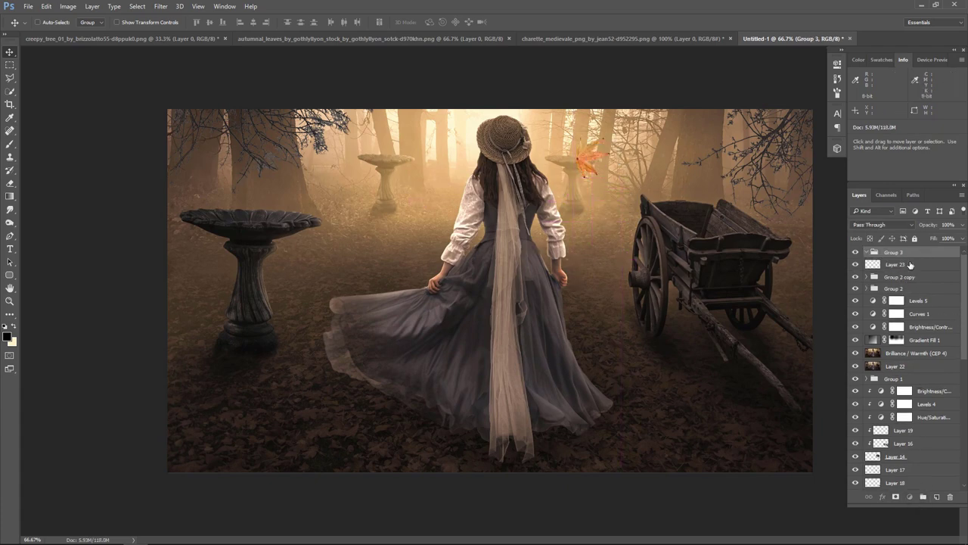
drag(910, 265, 912, 260)
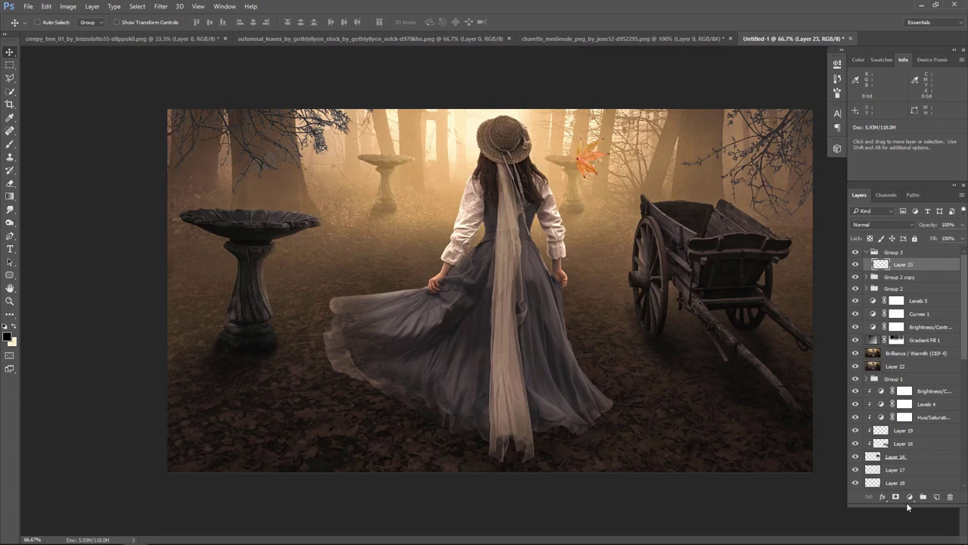
Clip a desaturating Hue/Saturation and a heavily darkening Brightness/Contrast adjustment to the leaf
click(910, 497)
click(887, 376)
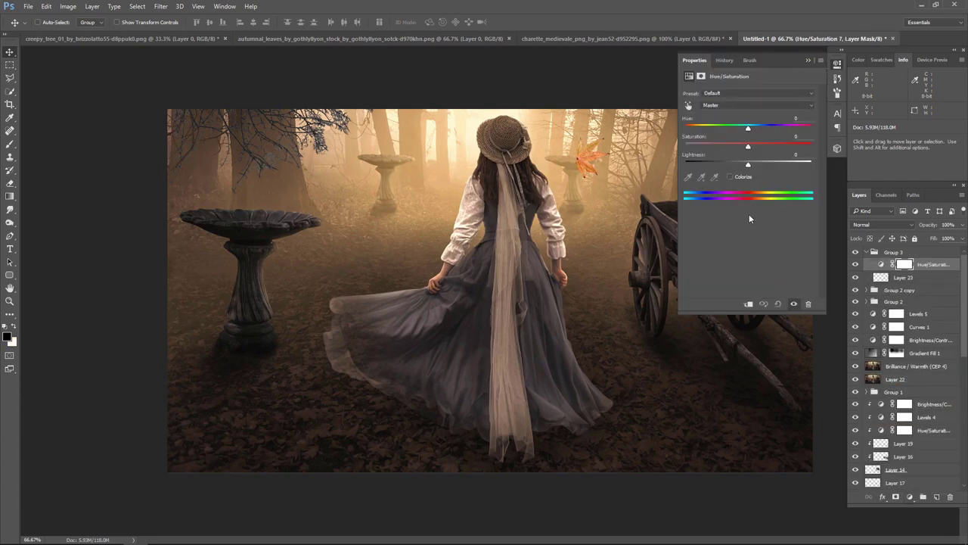
mouse_move(748, 146)
mouse_down()
mouse_move(700, 148)
mouse_move(721, 166)
mouse_up()
click(746, 301)
click(808, 61)
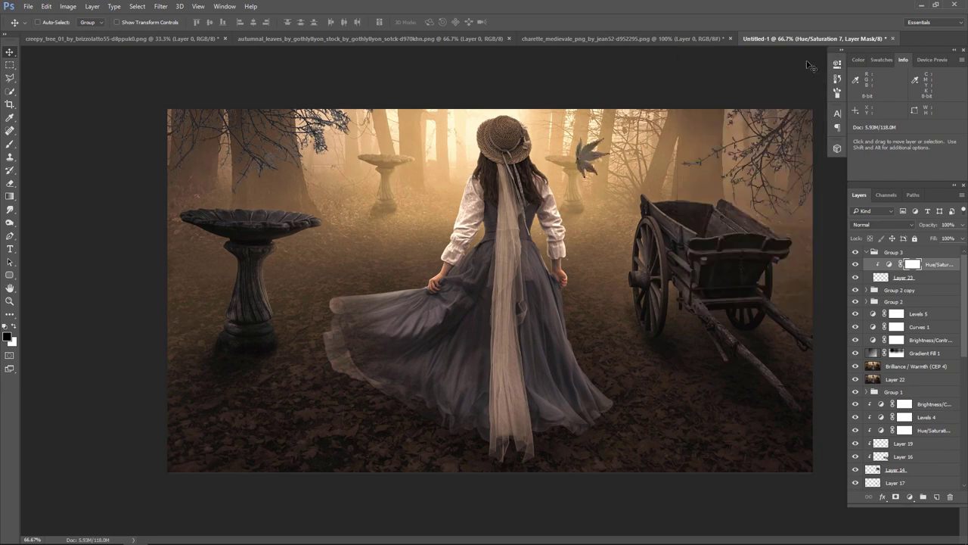
click(911, 496)
click(893, 315)
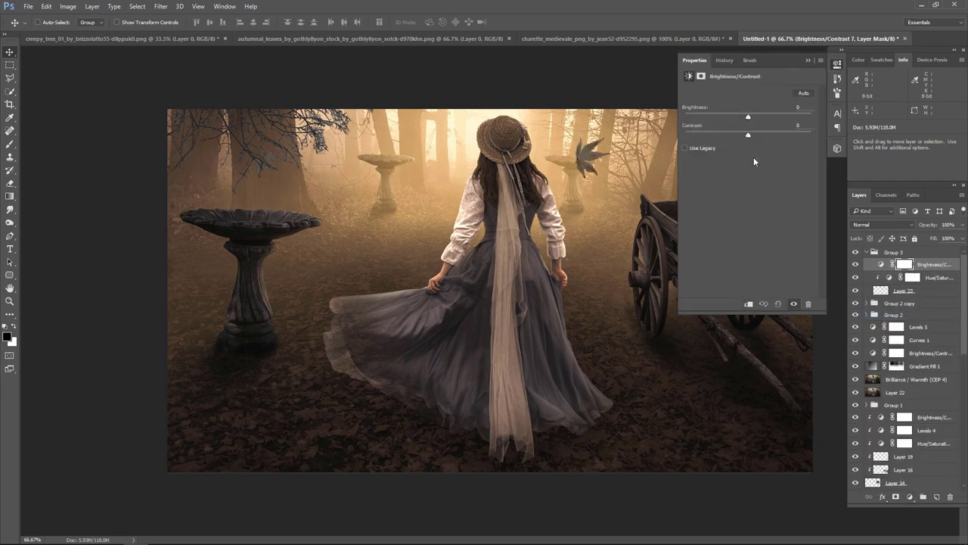
drag(741, 120, 725, 118)
click(748, 303)
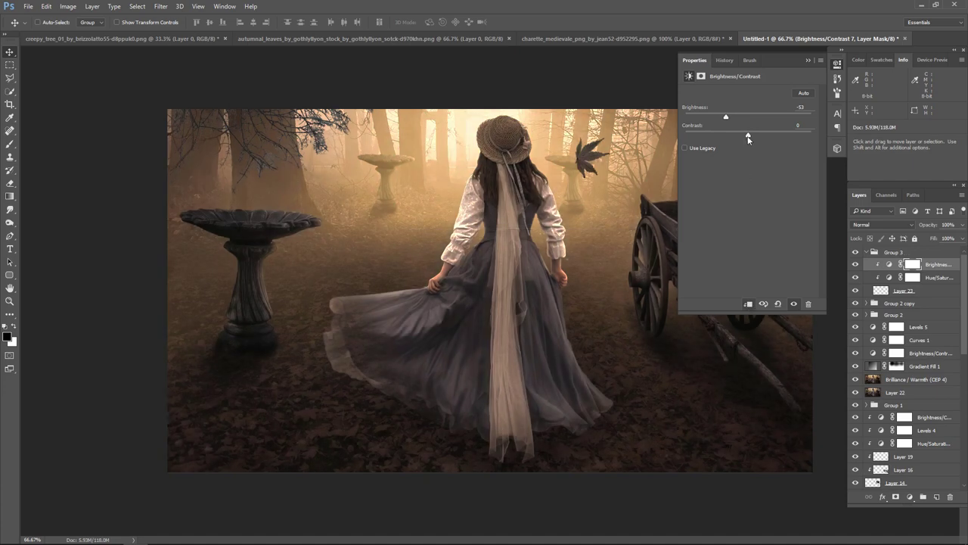
click(808, 61)
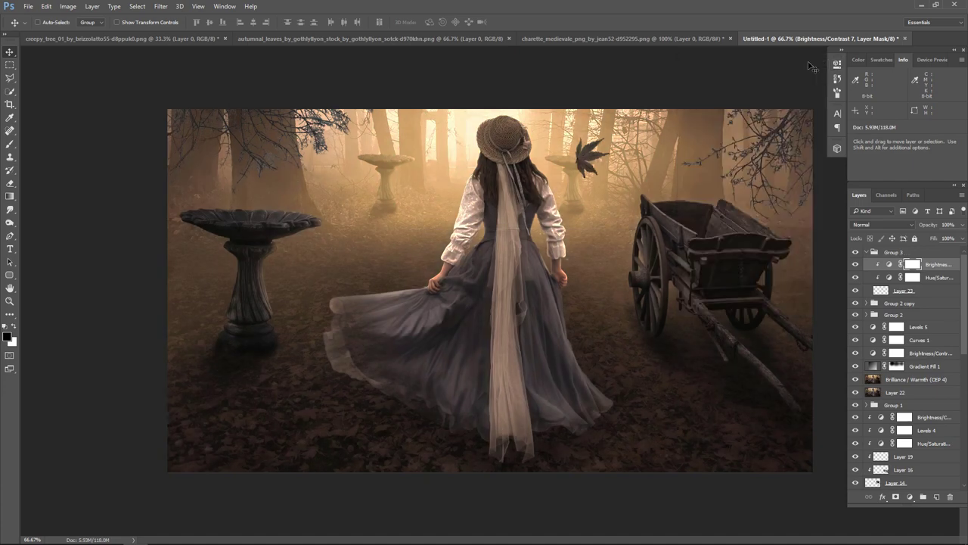
Apply a Motion Blur filter to the leaf layer, Layer 23
click(915, 290)
click(160, 7)
mouse_move(165, 117)
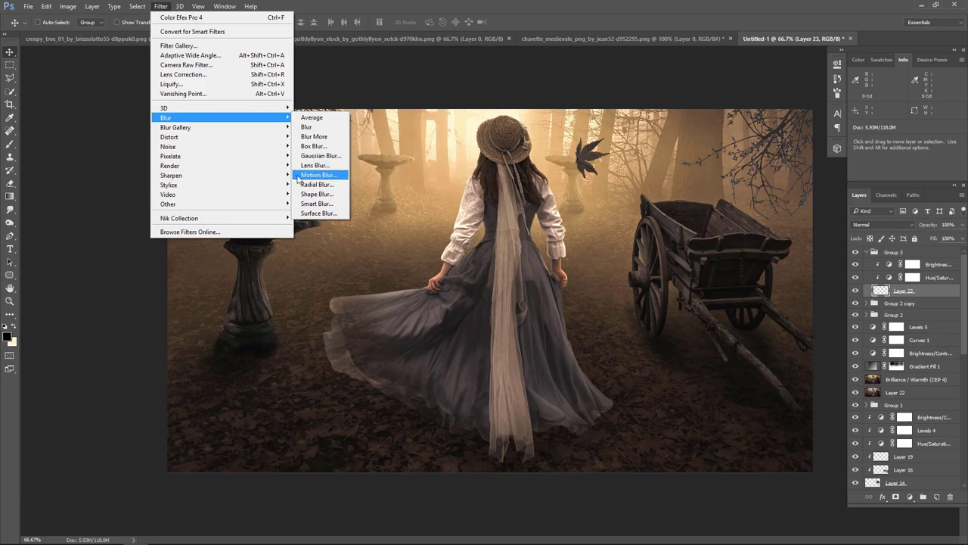
click(310, 175)
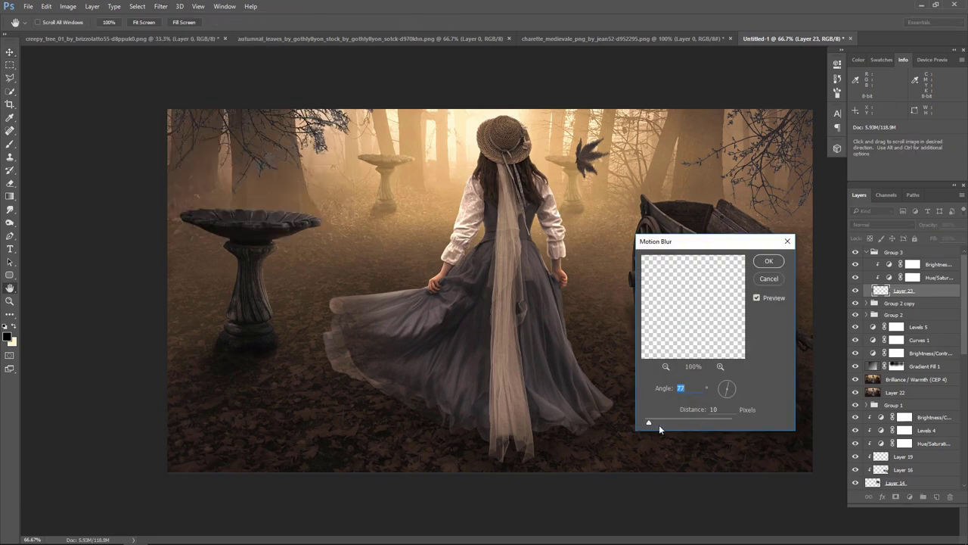
click(769, 262)
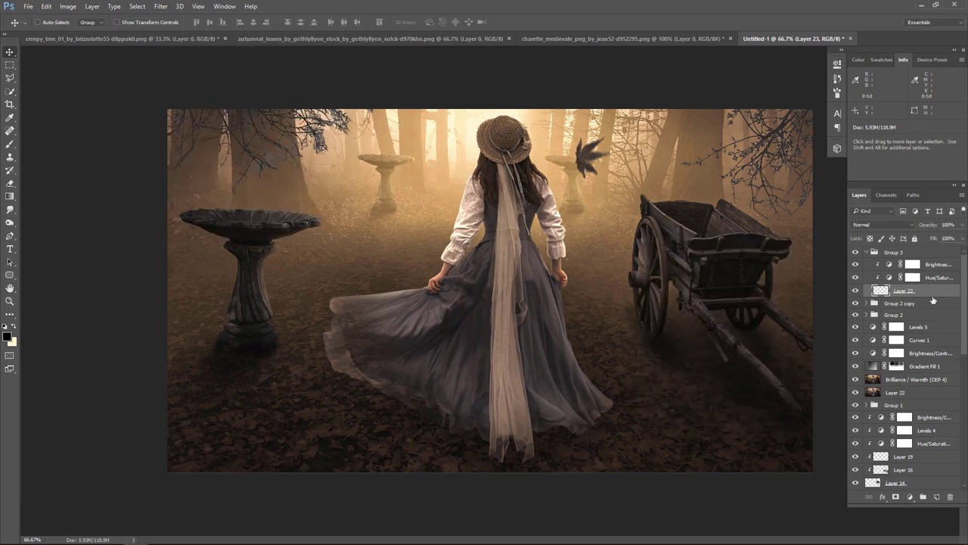
click(868, 252)
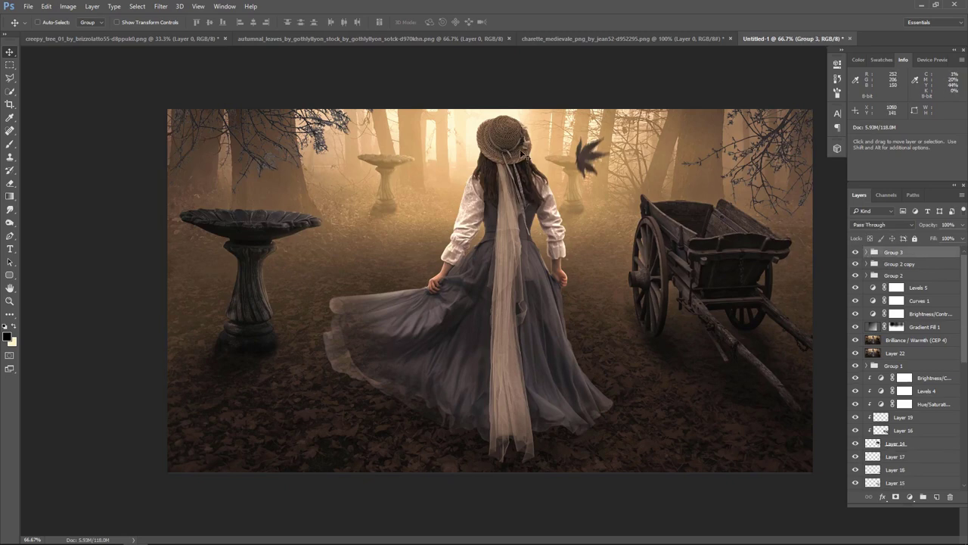
Duplicate the leaf group as Group 3 copy, rotated and moved toward the left birdbath
key(alt)
drag(402, 185, 392, 184)
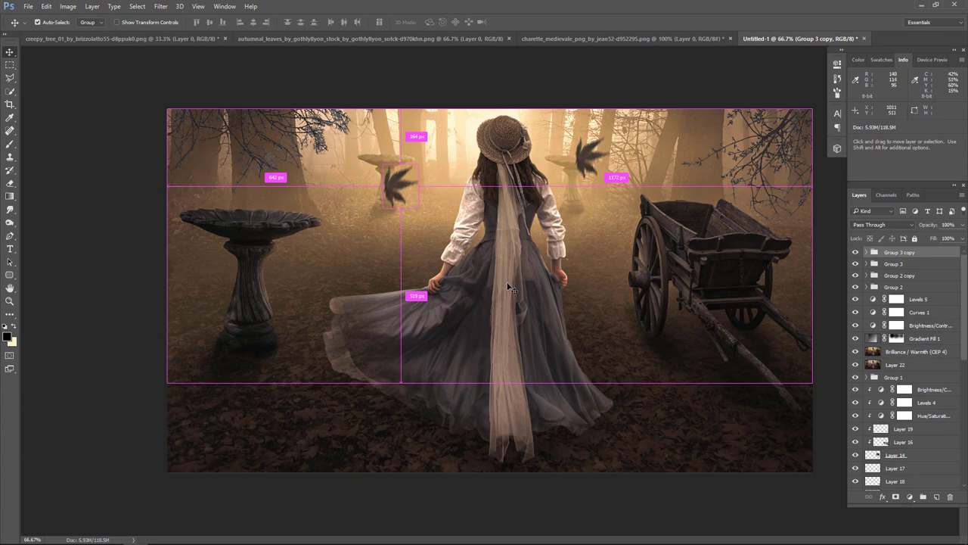
key(ctrl+t)
drag(492, 170, 352, 120)
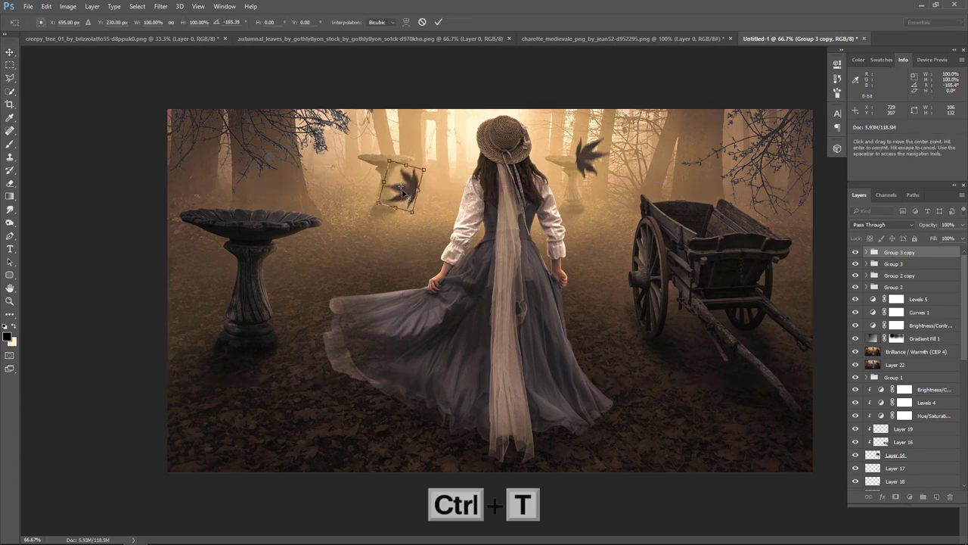
mouse_move(405, 196)
mouse_down()
mouse_move(307, 205)
mouse_move(333, 175)
mouse_move(315, 210)
mouse_up()
key(Return)
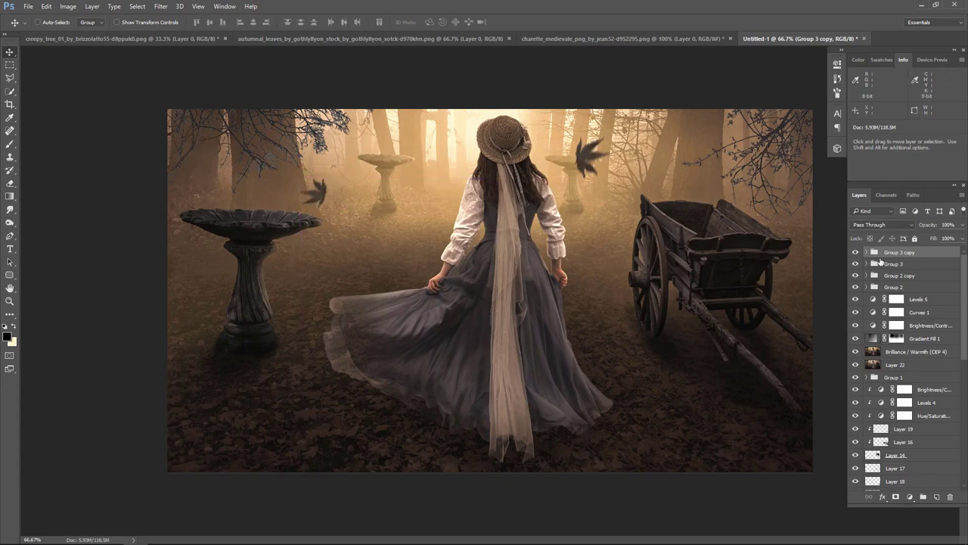
Ease the leaves' Hue/Saturation settings, restoring some colour to saturation -38 and -30
click(866, 253)
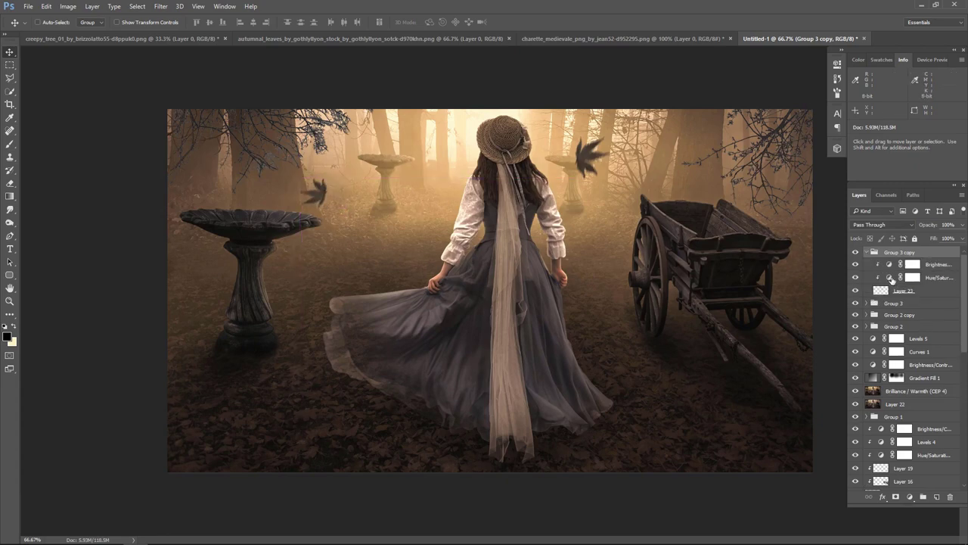
double_click(890, 279)
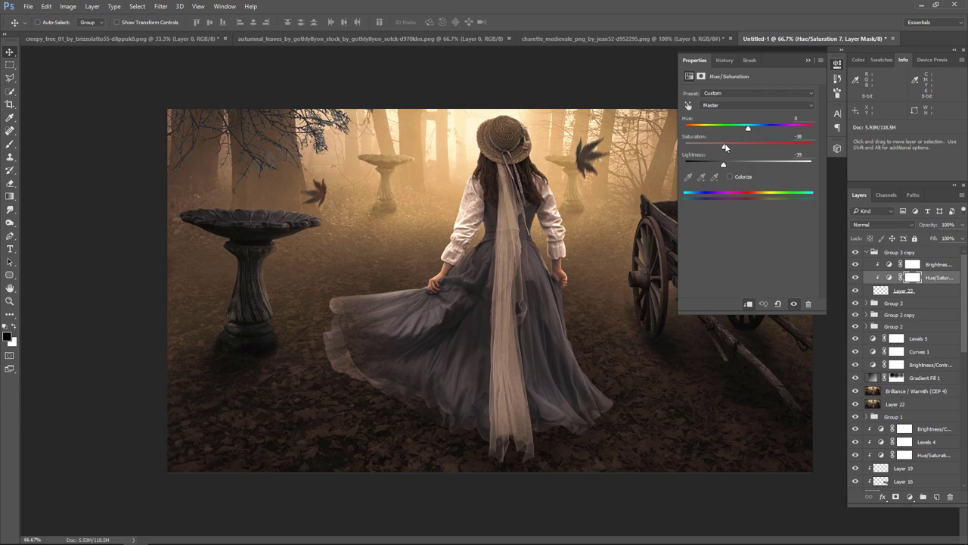
click(808, 60)
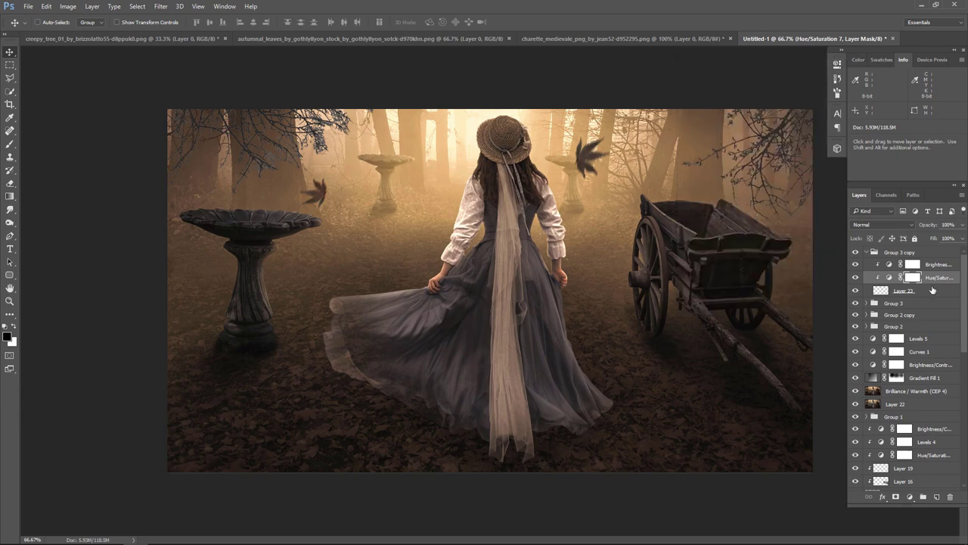
click(866, 303)
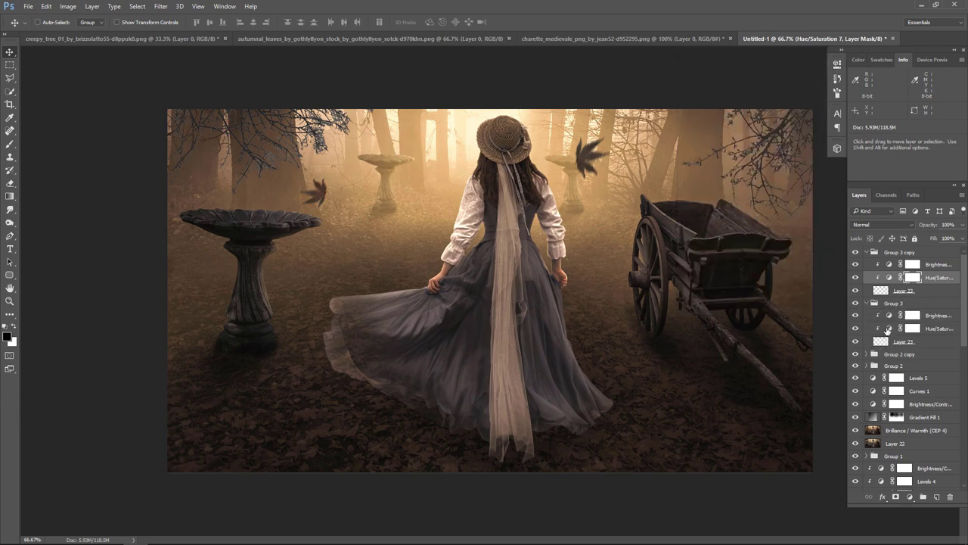
double_click(889, 329)
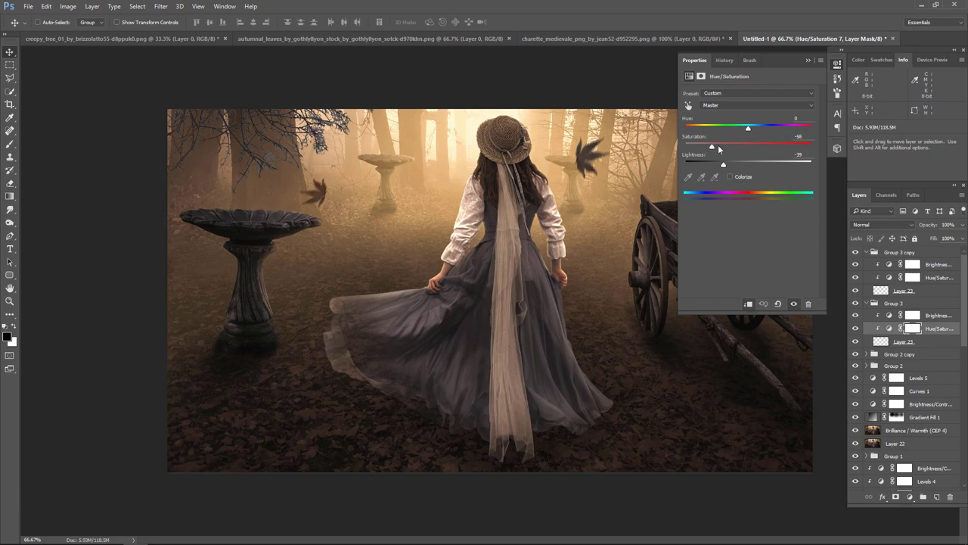
drag(718, 146, 737, 148)
click(808, 61)
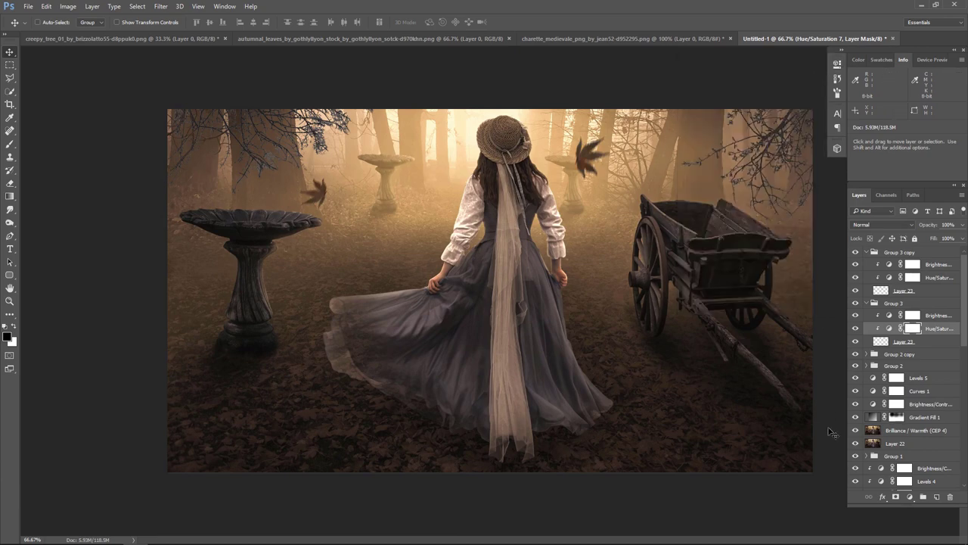
Bring a pale brown leaf from the autumnal leaves image into the composite as Layer 24 at the top
click(274, 38)
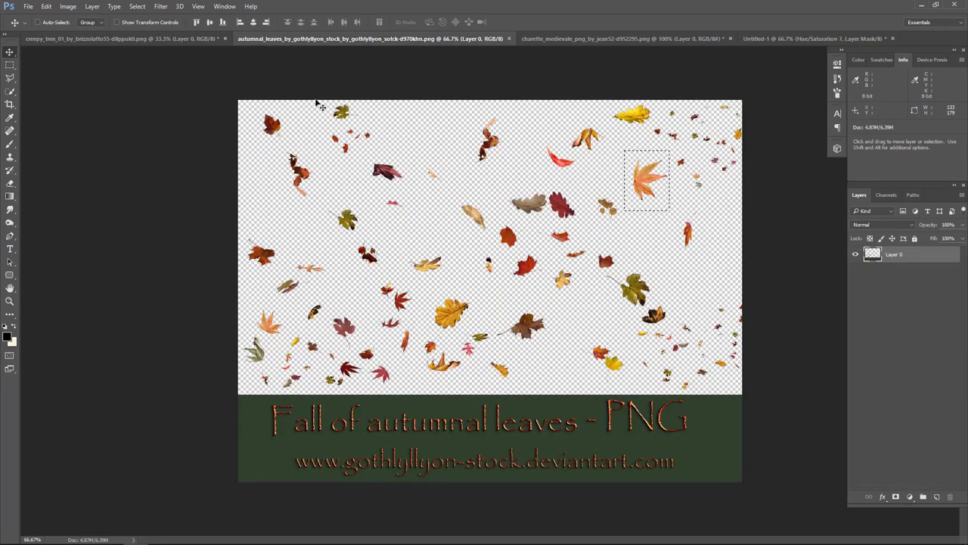
click(10, 64)
click(522, 266)
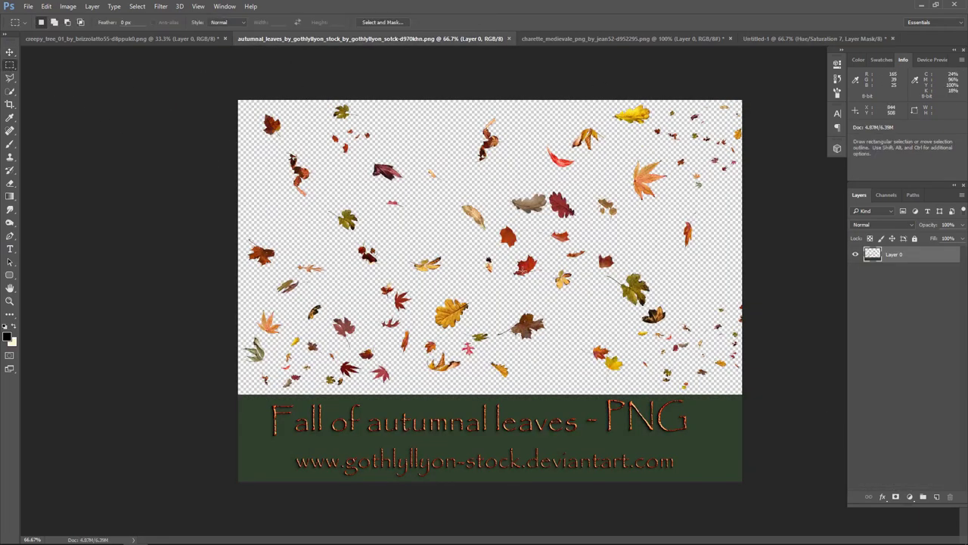
drag(501, 190, 547, 220)
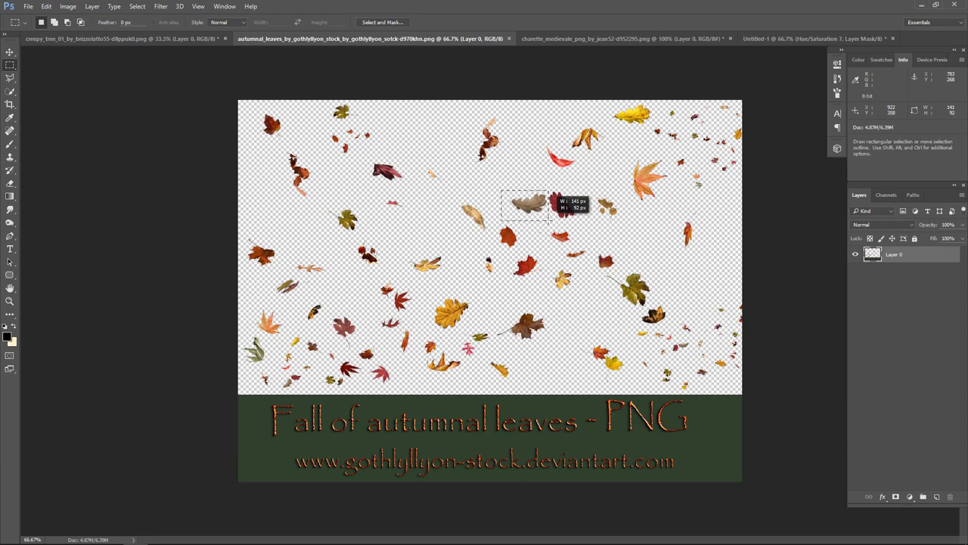
click(10, 51)
mouse_move(544, 200)
mouse_down()
mouse_move(701, 120)
mouse_move(756, 189)
mouse_up()
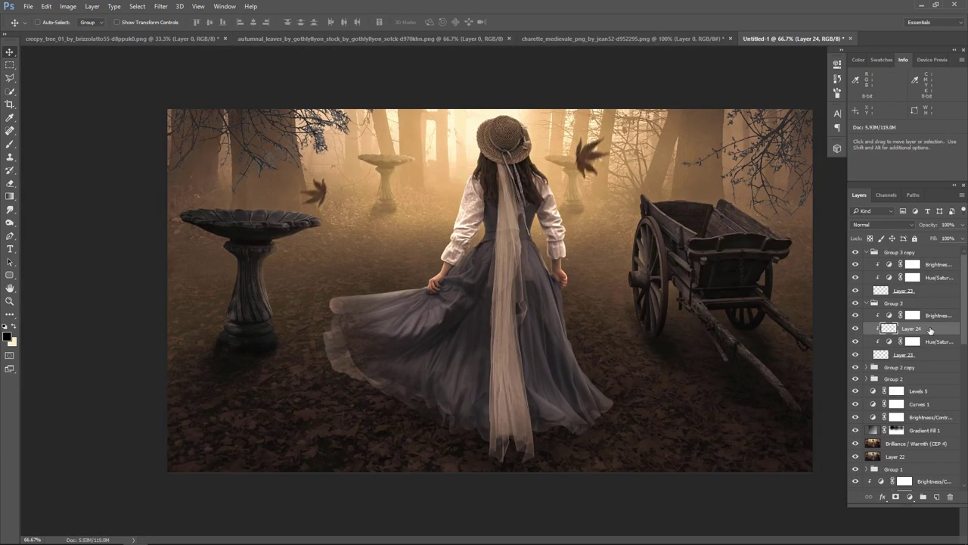
drag(930, 331, 916, 254)
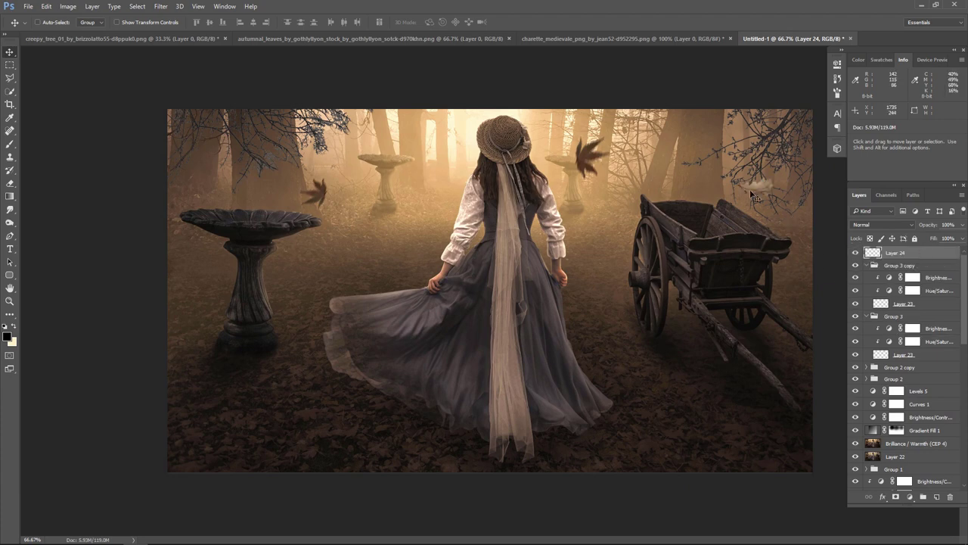
mouse_move(753, 195)
mouse_down()
mouse_move(414, 249)
mouse_move(699, 194)
mouse_move(690, 199)
mouse_up()
Rotate the new leaf, place it left of the girl, and group it into Group 4
key(ctrl+t)
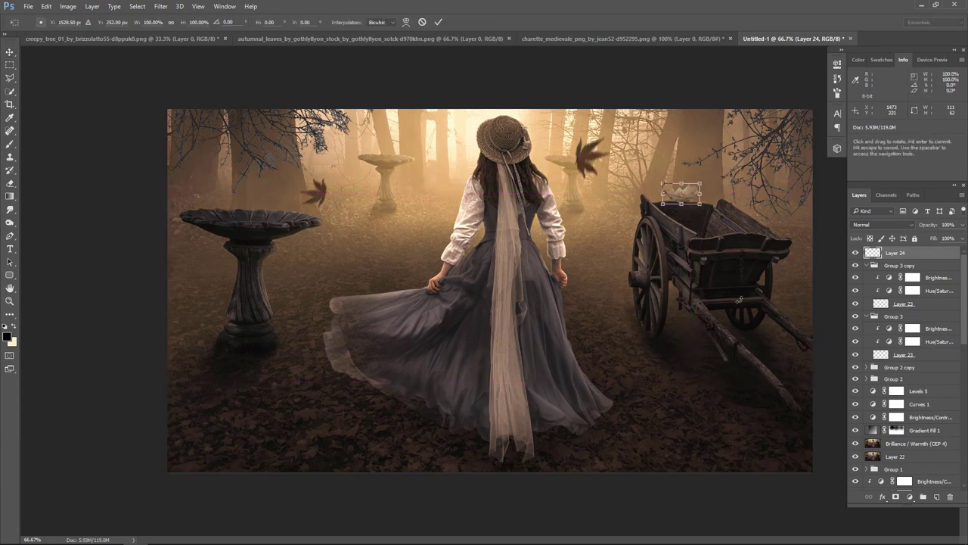
drag(739, 300, 726, 312)
key(Return)
mouse_move(698, 198)
mouse_down()
mouse_move(578, 252)
mouse_move(433, 218)
mouse_move(442, 218)
mouse_up()
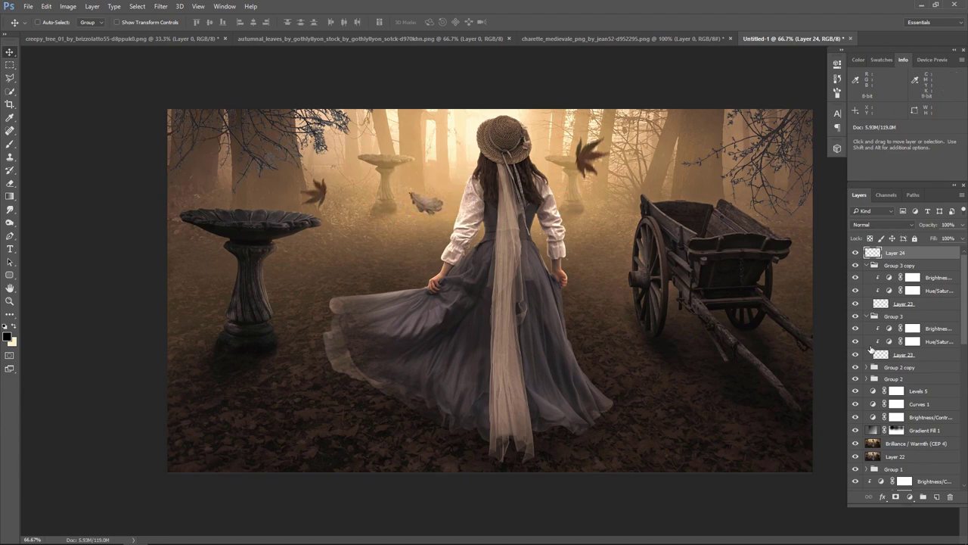
click(925, 502)
Clip a Hue/Saturation adjustment to the leaf with lightness -22
click(909, 497)
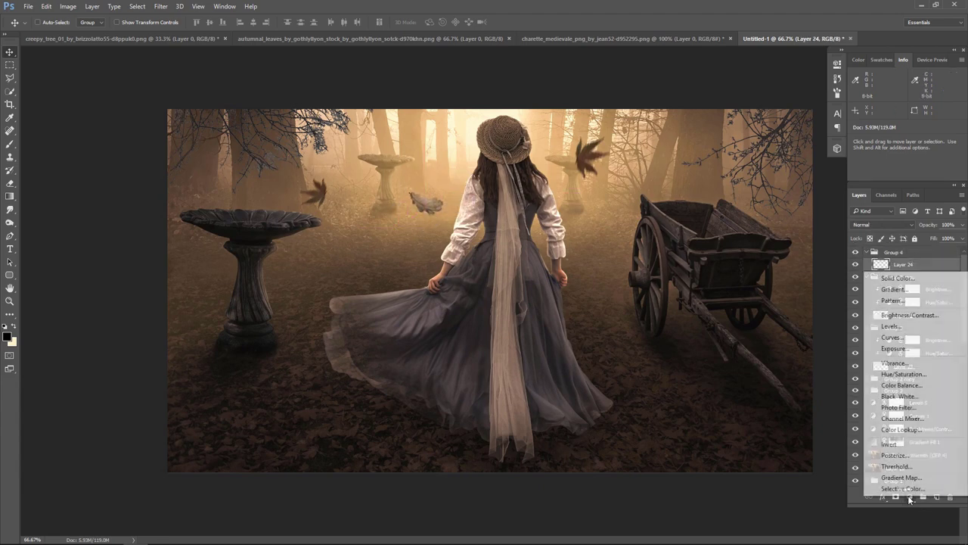
click(893, 372)
click(748, 304)
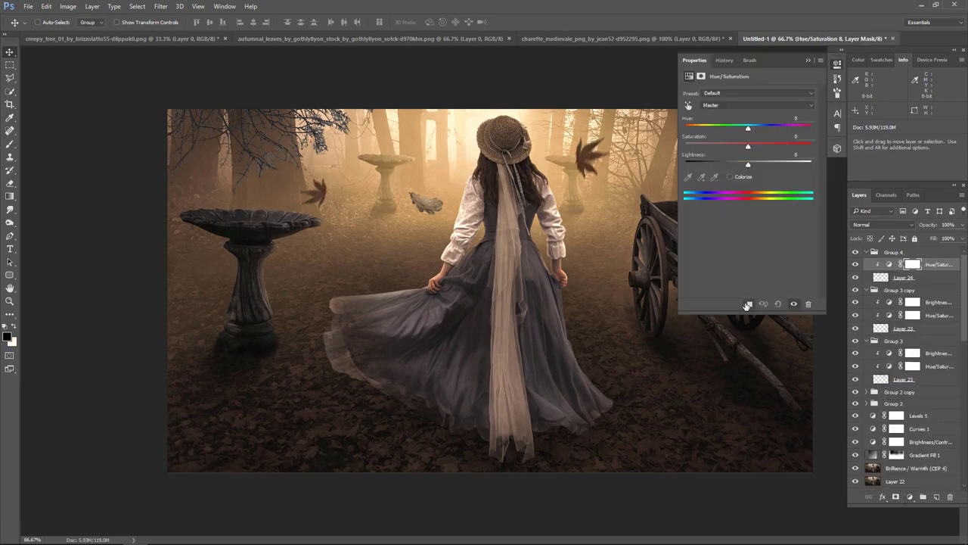
drag(747, 166, 734, 167)
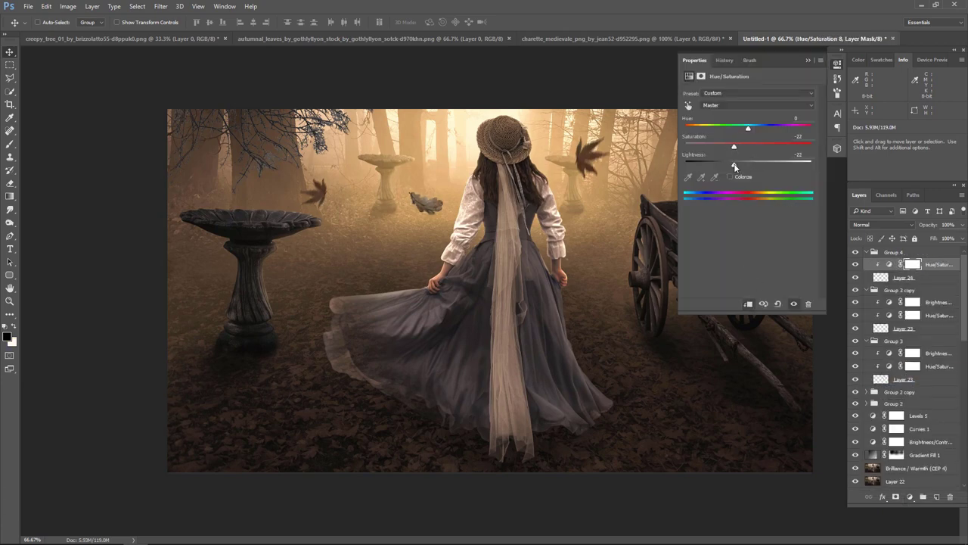
click(809, 60)
Clip a Brightness/Contrast adjustment to the leaf, raising contrast and lowering brightness to -32
click(909, 497)
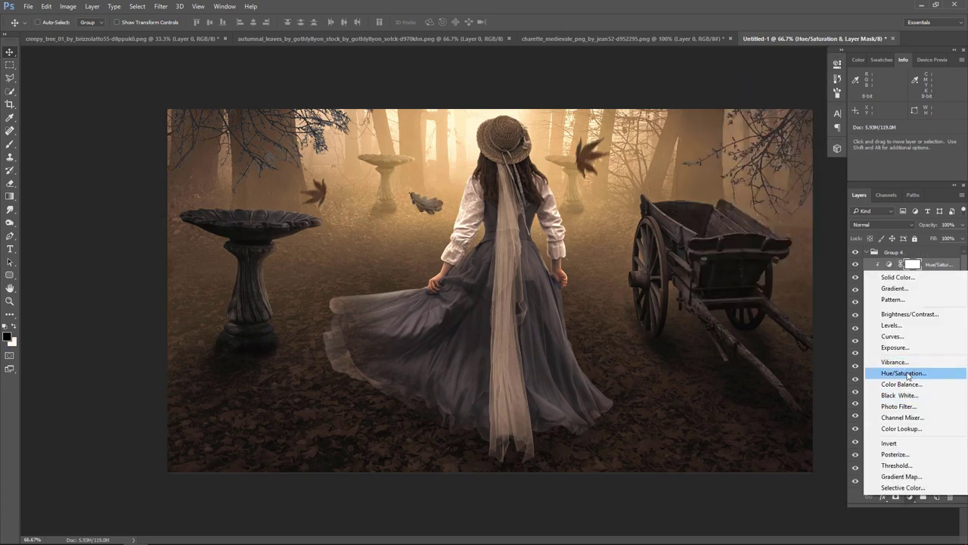
click(910, 314)
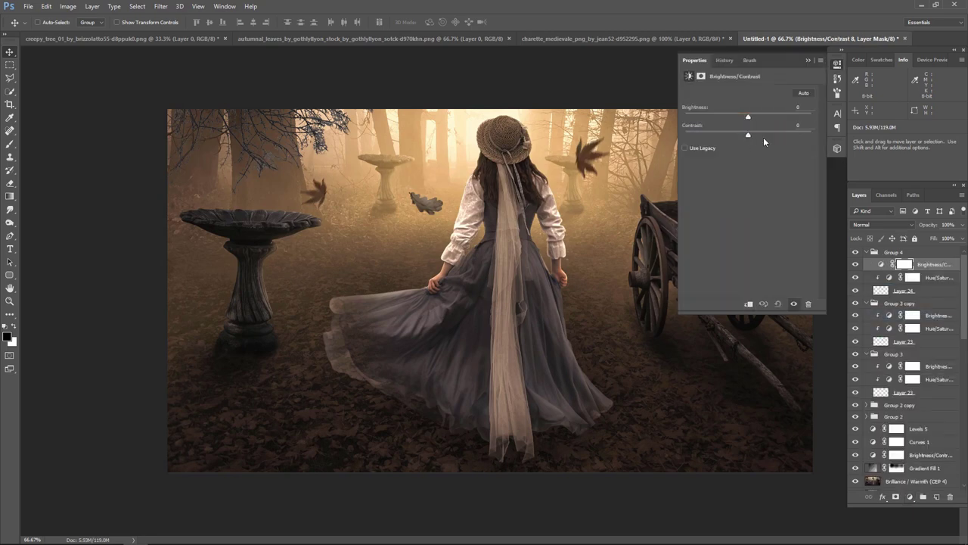
drag(763, 137, 779, 133)
click(749, 303)
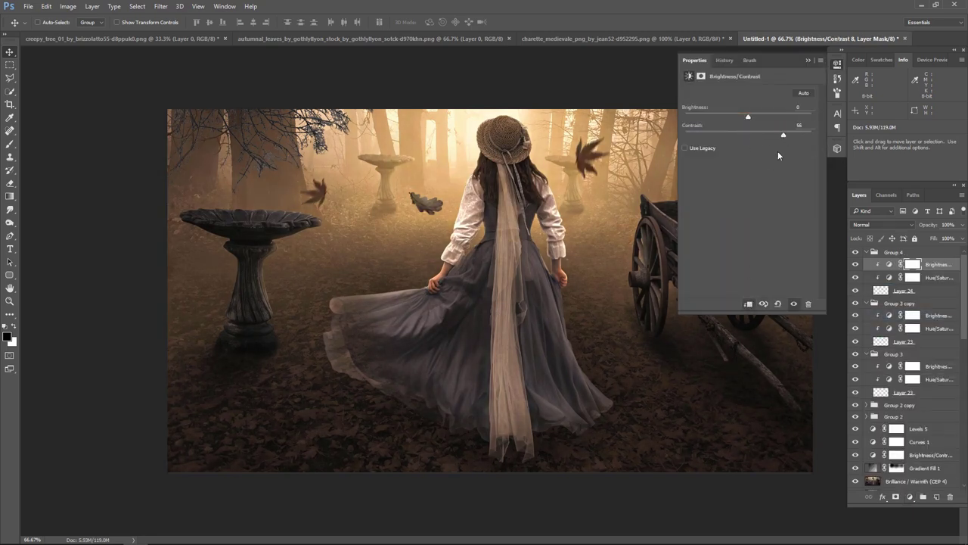
drag(785, 141, 786, 141)
drag(749, 115, 734, 115)
click(808, 60)
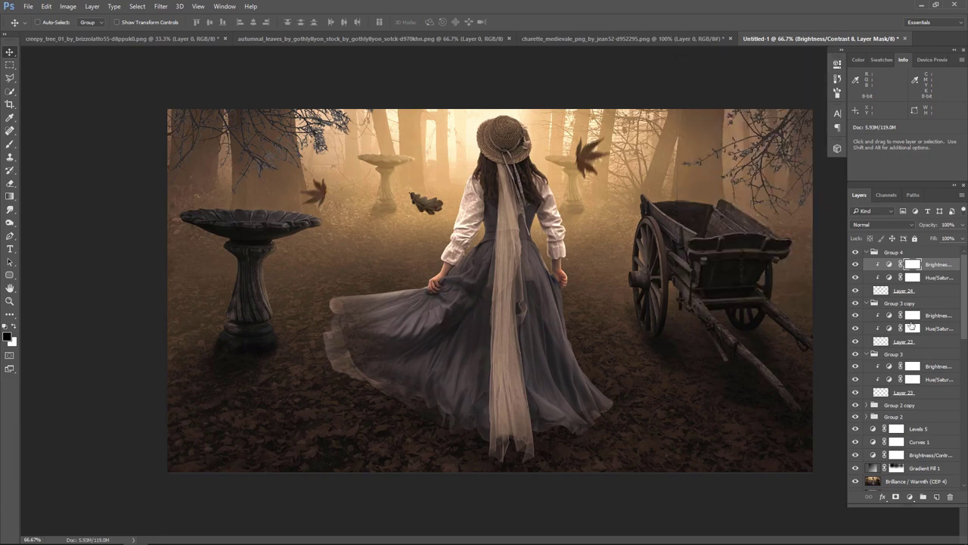
ctrl+click(690, 189)
click(168, 8)
Rotate the Group 4 leaf about 13 degrees
key(Escape)
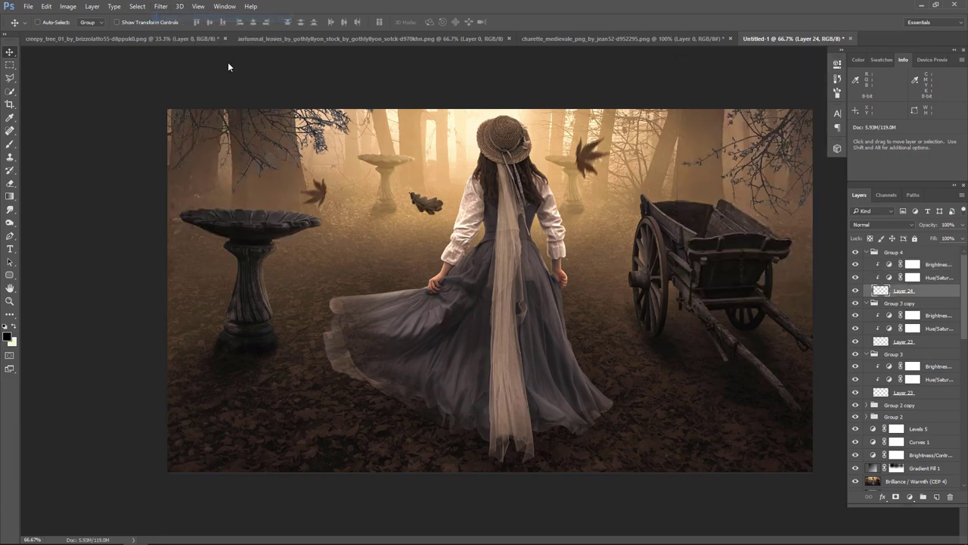
click(867, 252)
click(892, 252)
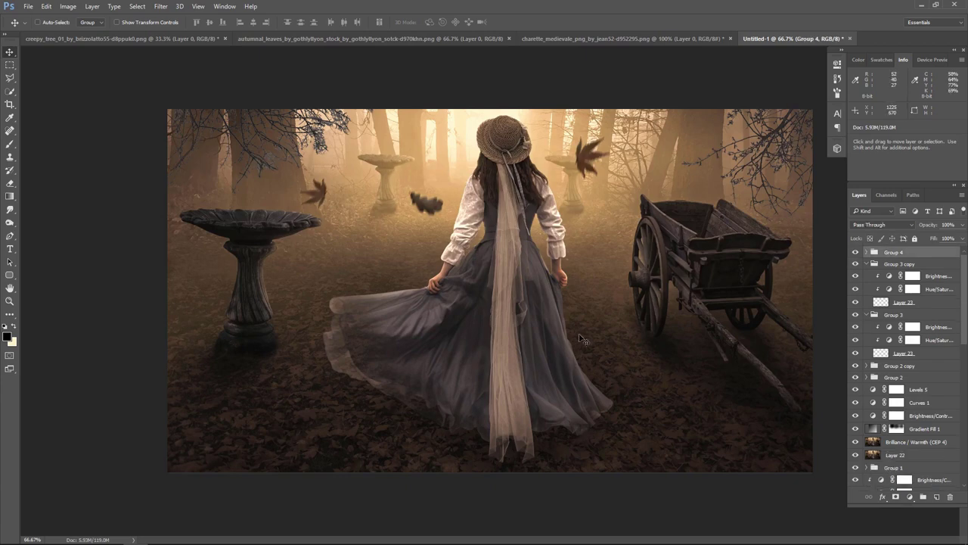
key(ctrl+t)
drag(580, 341, 545, 361)
key(Return)
Make a smaller, horizontally flipped copy of the leaf group above the left bird bath
mouse_move(425, 207)
mouse_down()
mouse_move(428, 238)
mouse_move(681, 175)
mouse_up()
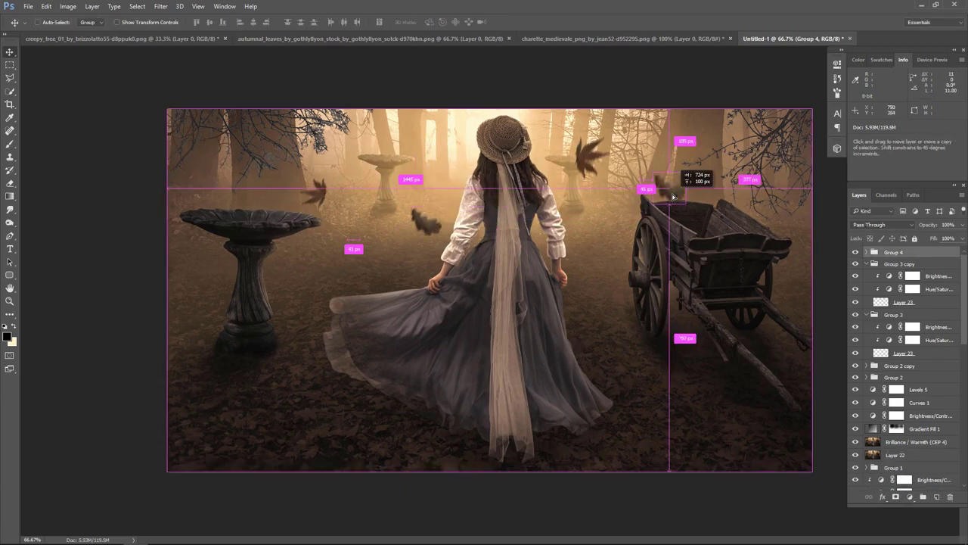
key(ctrl+t)
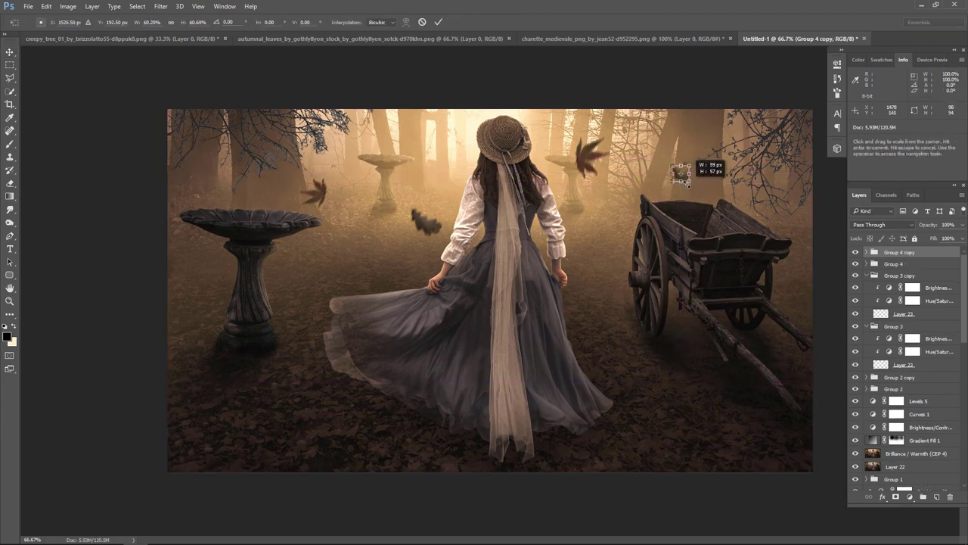
key(Return)
mouse_move(680, 175)
mouse_down()
mouse_move(620, 248)
mouse_move(670, 205)
mouse_up()
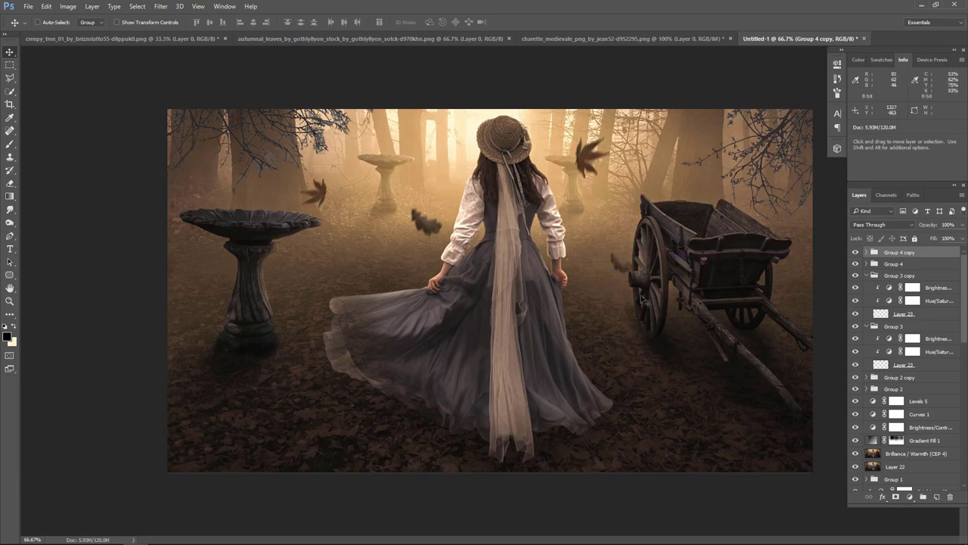
click(46, 6)
mouse_move(61, 213)
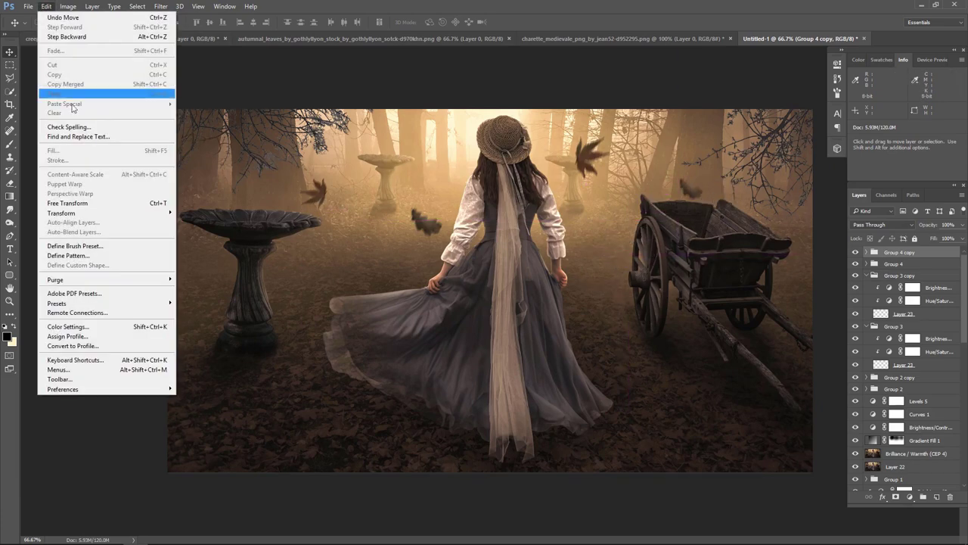
click(219, 323)
mouse_move(694, 196)
mouse_down()
mouse_move(711, 217)
mouse_move(196, 238)
mouse_up()
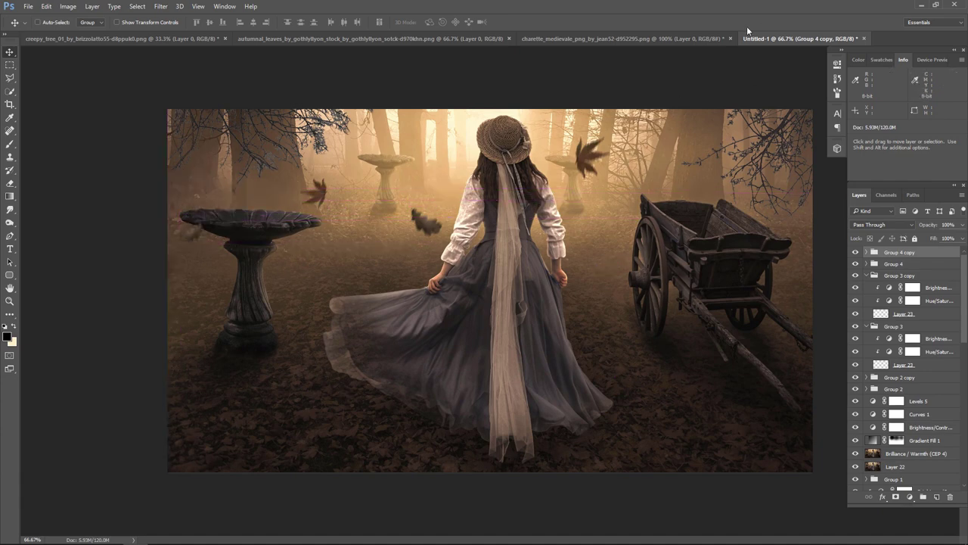
click(686, 39)
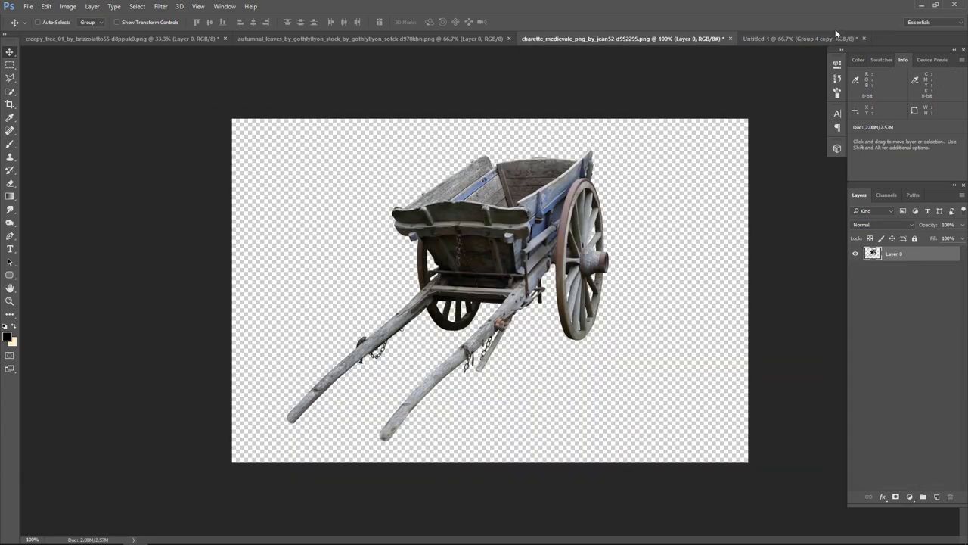
Select another leaf from the autumnal leaves sheet and carry it into the composite as Layer 25
click(835, 35)
click(351, 39)
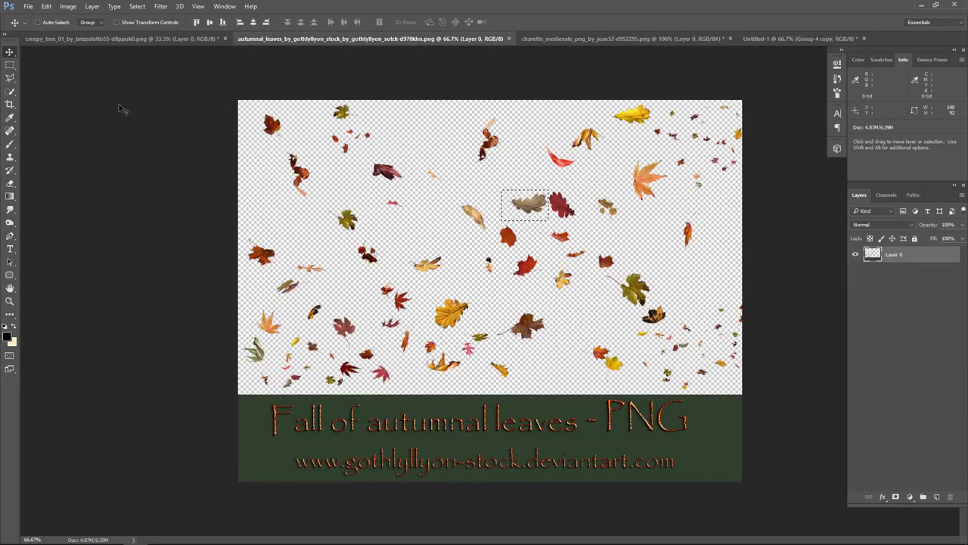
key(m)
mouse_move(319, 203)
mouse_down()
mouse_move(368, 235)
mouse_move(783, 46)
mouse_move(683, 185)
mouse_up()
click(10, 52)
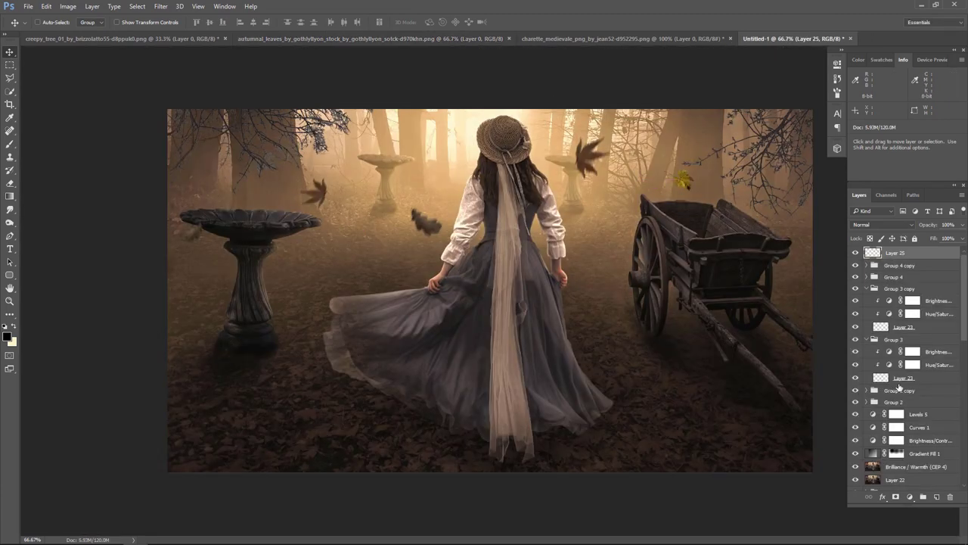
Clip Hue/Saturation (saturation -42) and Brightness/Contrast (brightness -50, contrast 33) to the new leaf
click(911, 497)
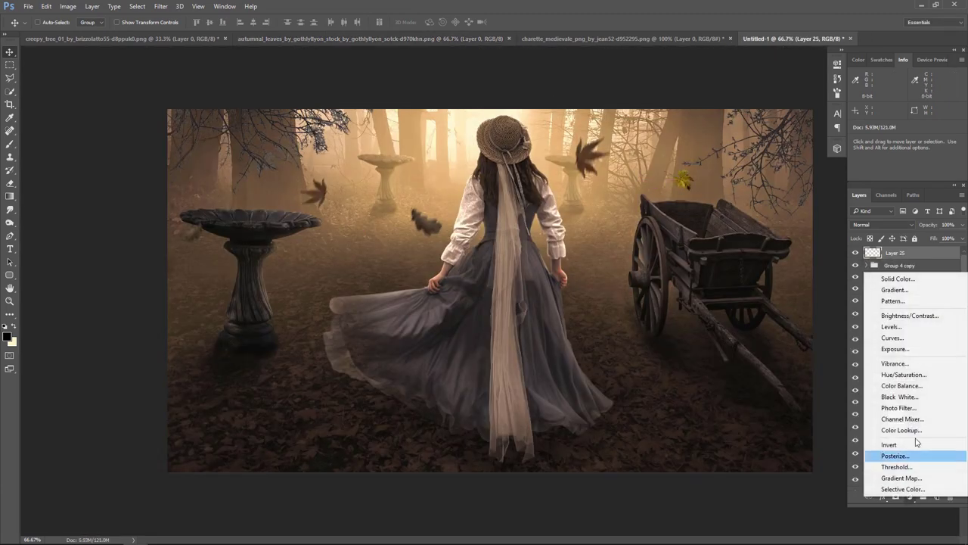
click(904, 375)
mouse_move(744, 150)
mouse_down()
mouse_move(721, 149)
mouse_move(736, 167)
mouse_up()
click(746, 304)
click(809, 62)
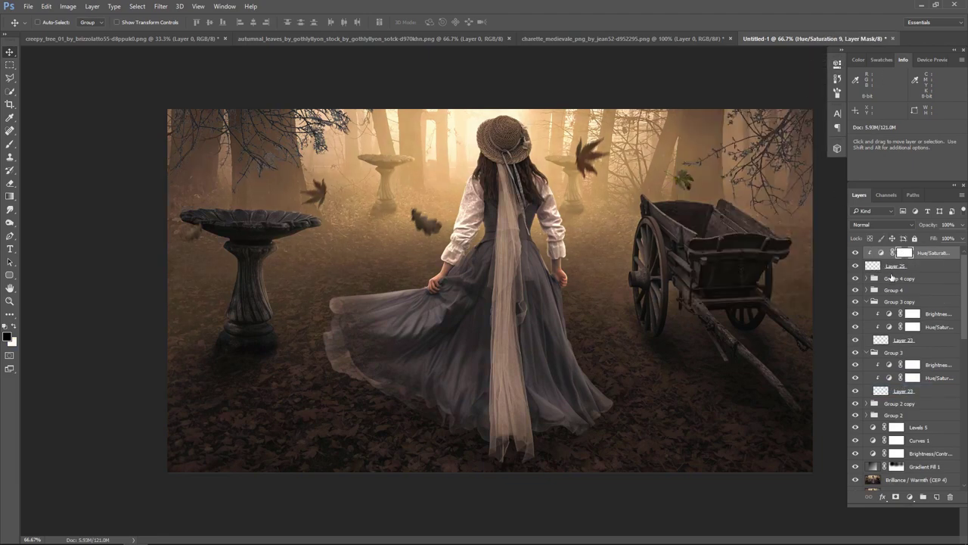
click(911, 497)
click(889, 319)
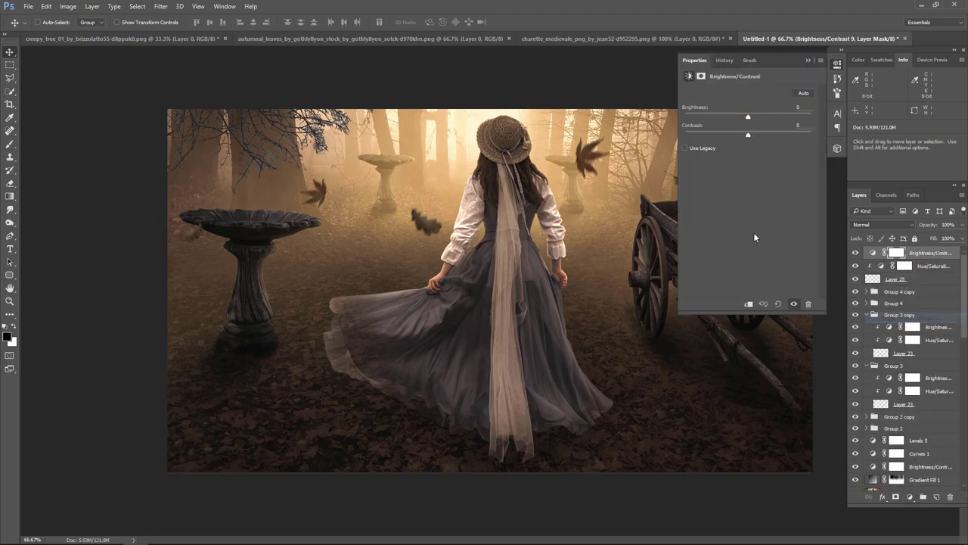
mouse_move(747, 118)
mouse_down()
mouse_move(727, 118)
mouse_move(769, 136)
mouse_up()
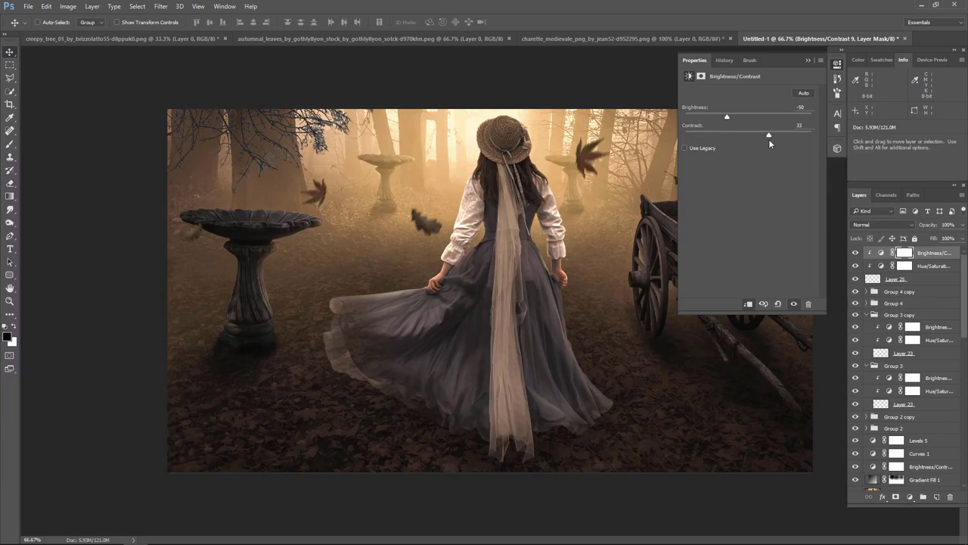
Add a new empty layer, Layer 26, at the top of the stack
click(808, 61)
click(896, 279)
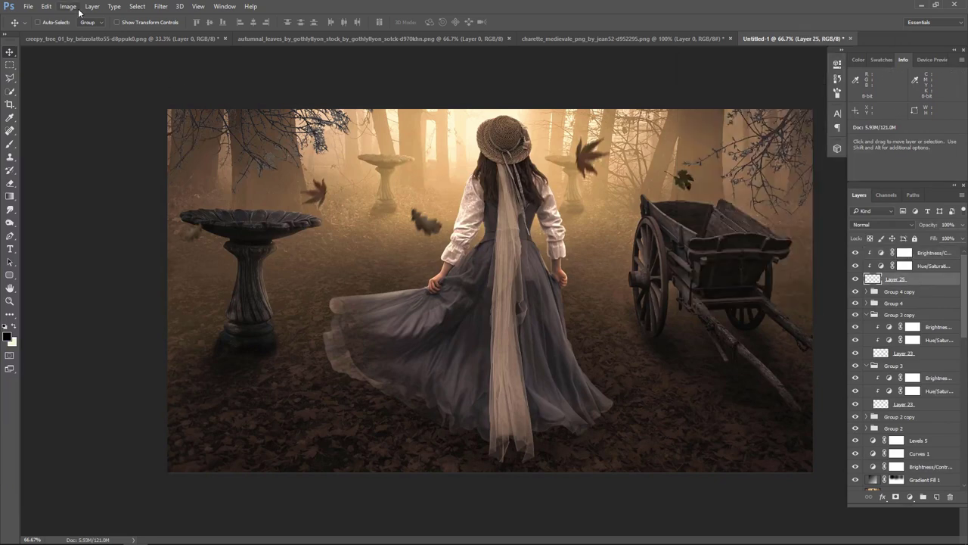
click(160, 6)
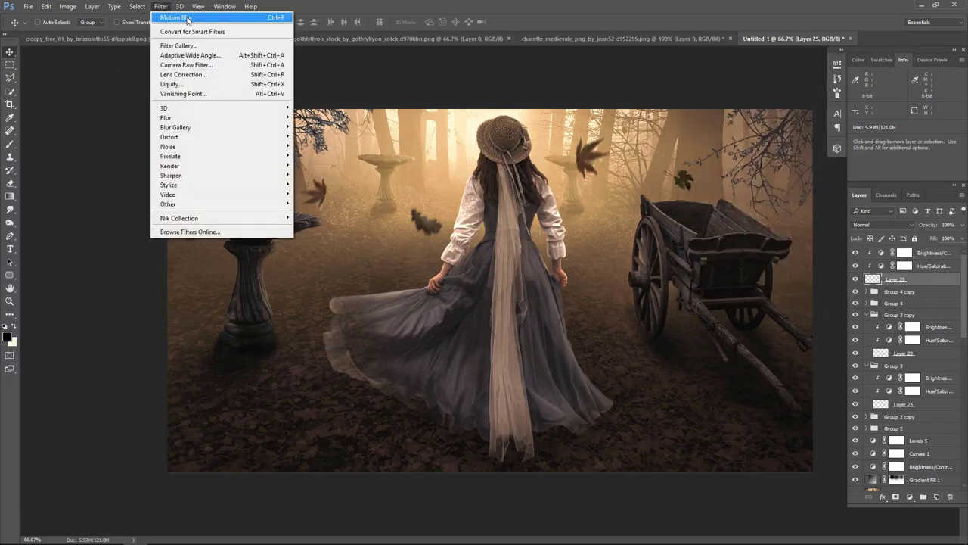
click(193, 29)
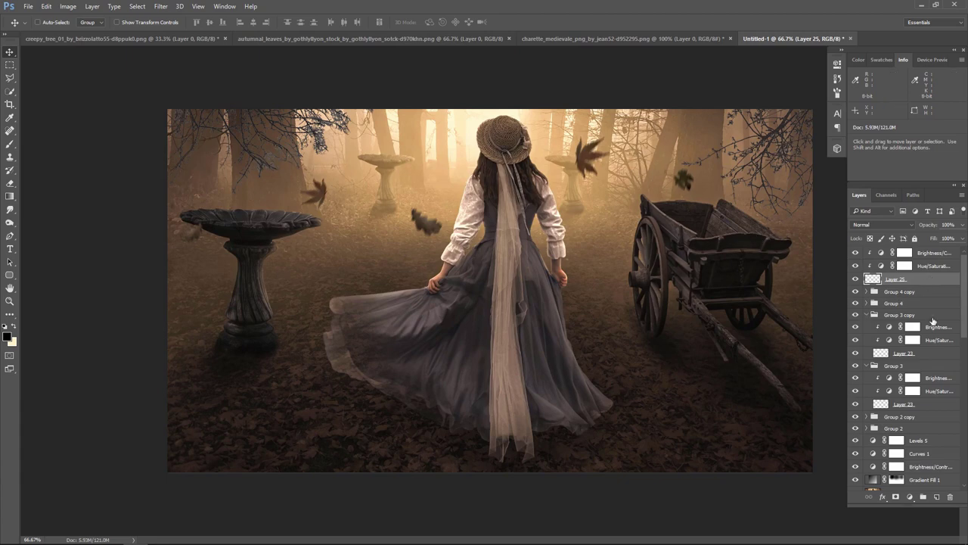
click(932, 257)
click(937, 496)
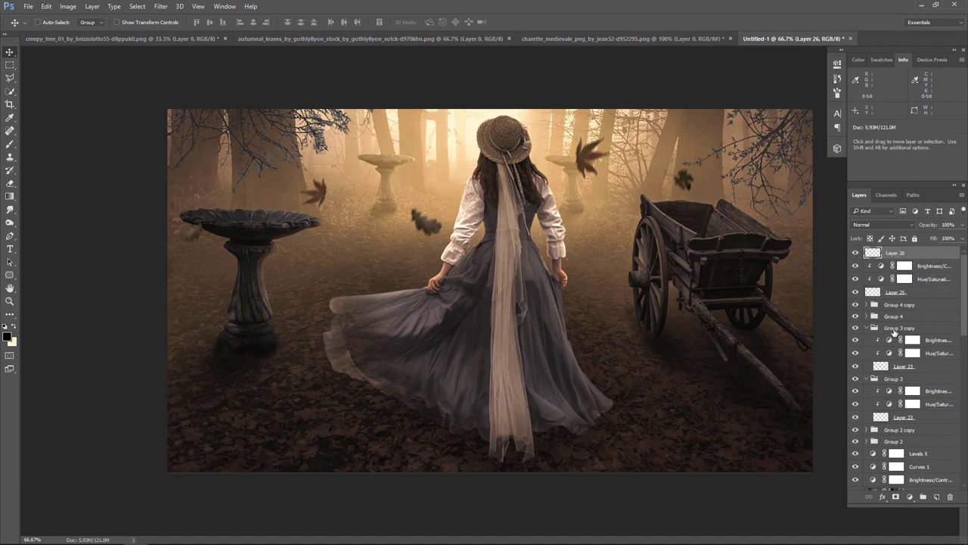
Stamp all visible content into Layer 26, add Layer 27, and pick a light cream colour
key(ctrl+shift+alt+e)
click(936, 497)
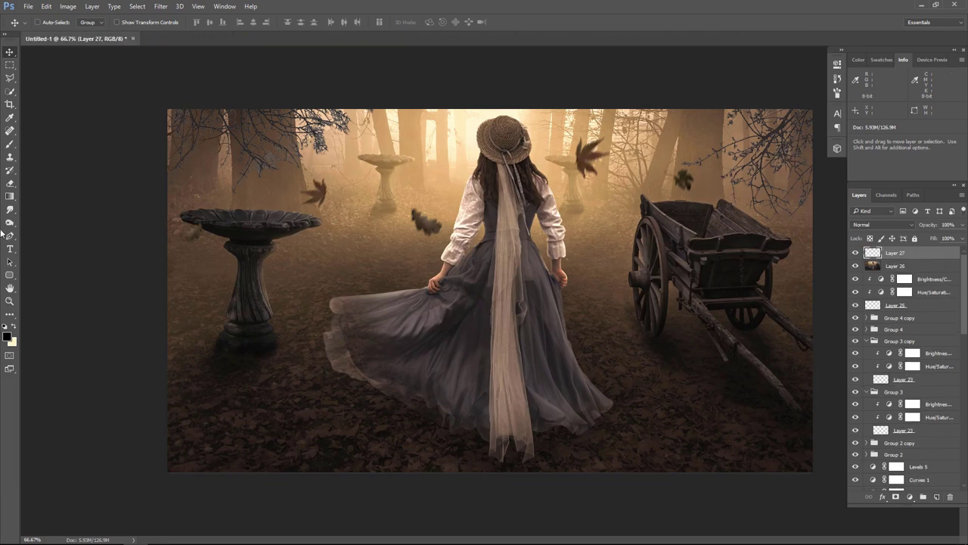
click(13, 327)
click(7, 335)
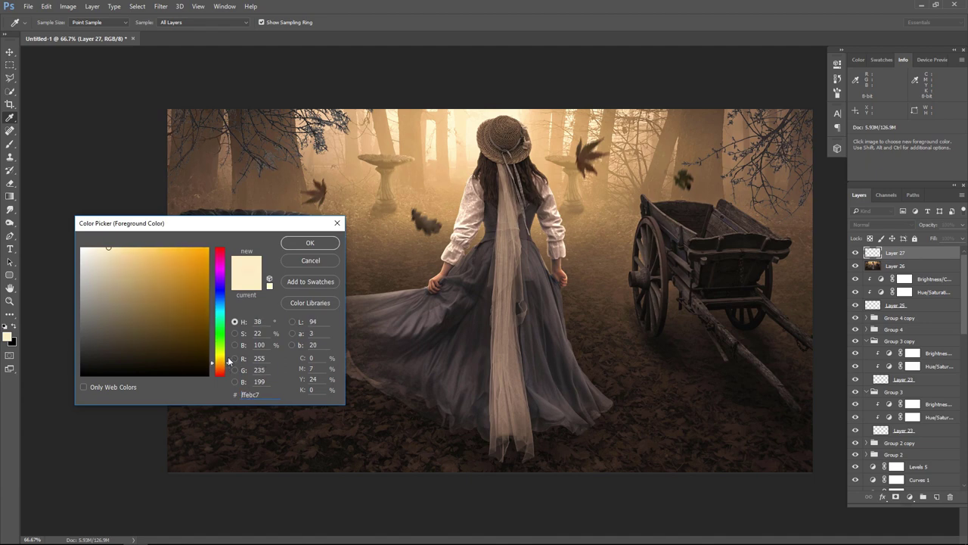
click(310, 242)
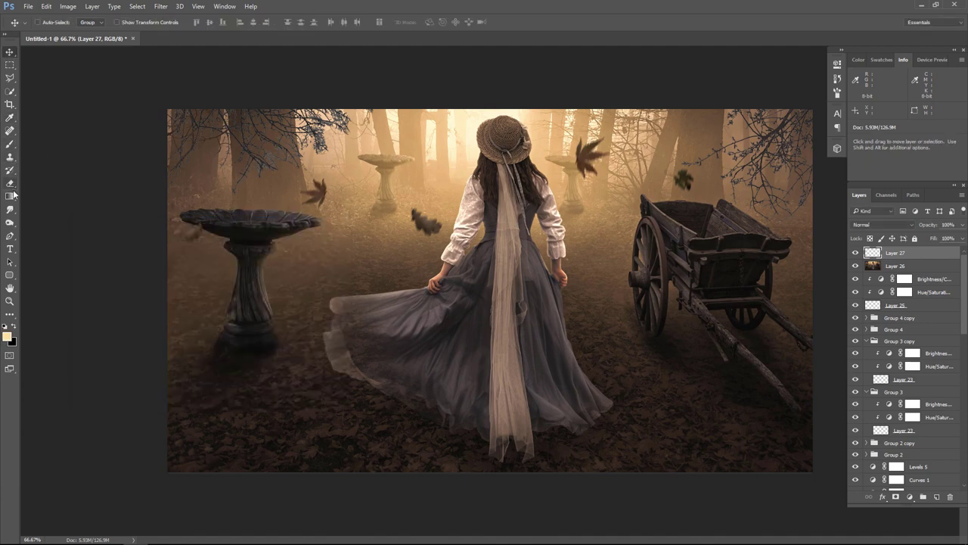
Paint a soft cream glow over the girl on Layer 27, blended in Soft Light
click(11, 146)
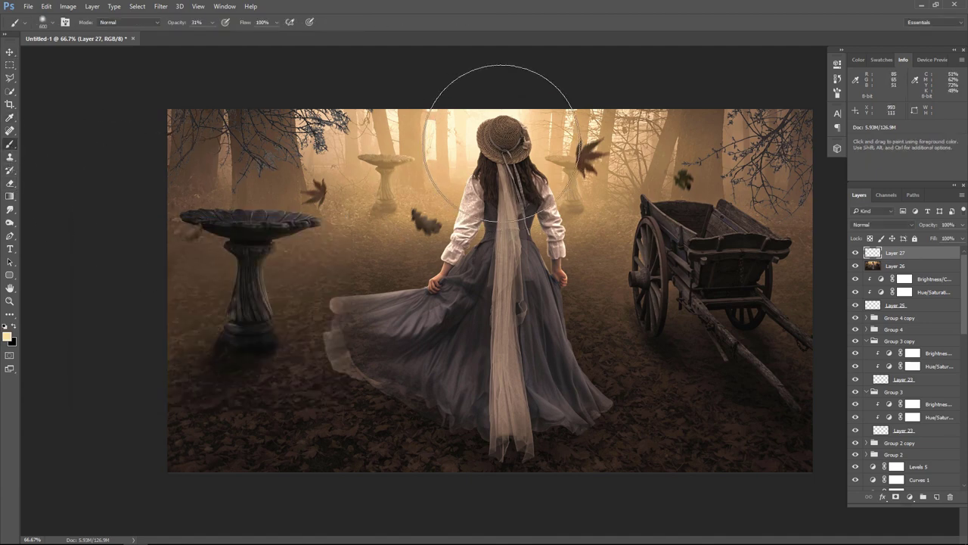
mouse_move(516, 160)
mouse_down()
mouse_move(497, 119)
mouse_move(552, 158)
mouse_move(357, 303)
mouse_move(427, 170)
mouse_move(475, 301)
mouse_up()
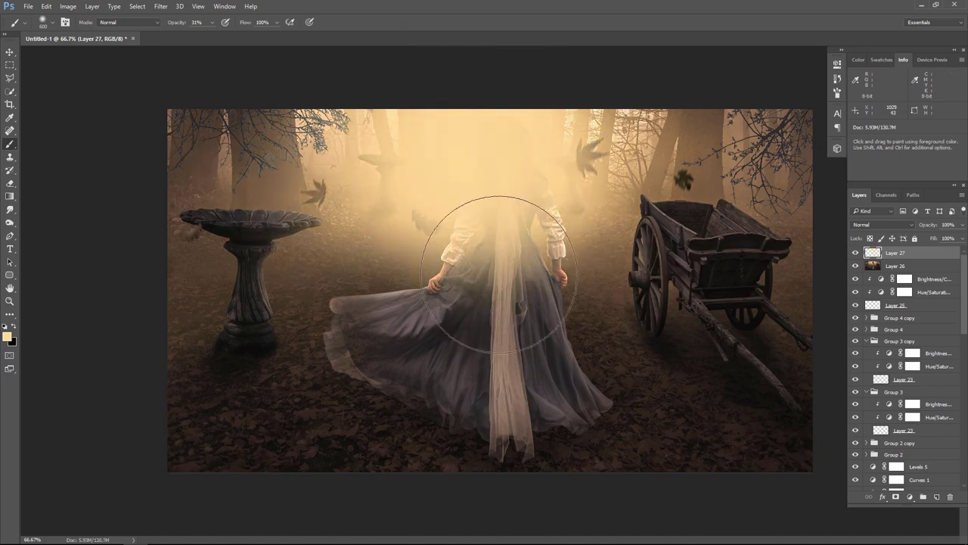
click(884, 225)
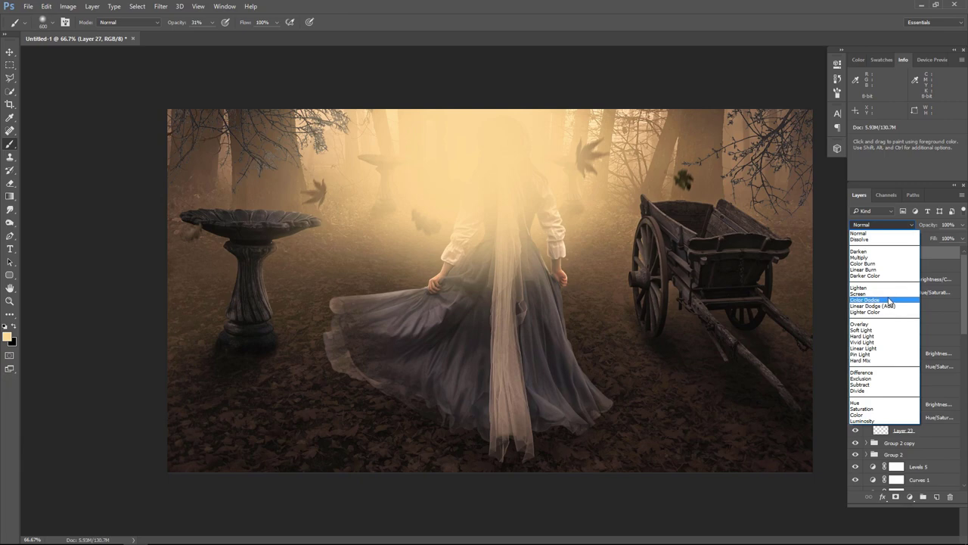
click(878, 300)
click(884, 225)
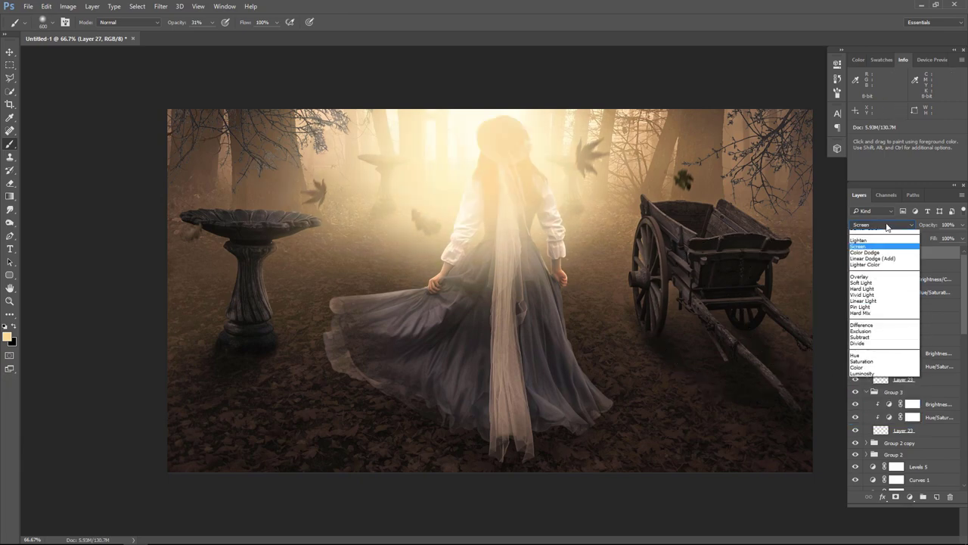
click(884, 330)
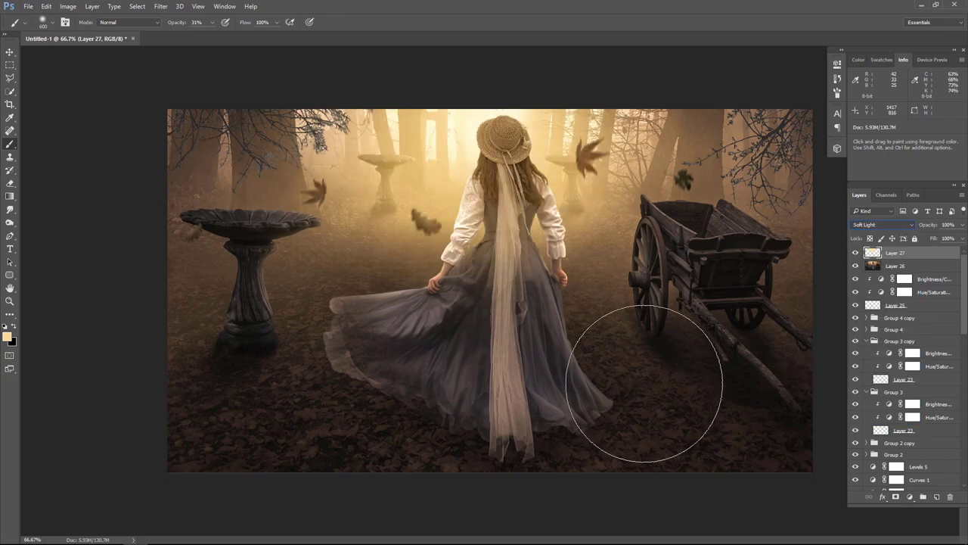
drag(408, 250, 484, 363)
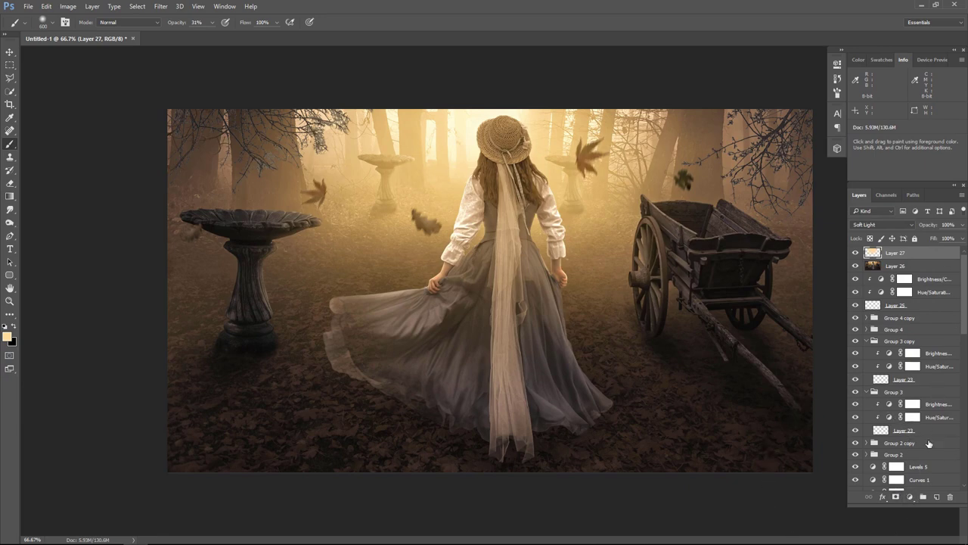
Mask Layer 27 and paint black at 12% opacity over the veil and hair to tone down the glow
click(898, 499)
key(d)
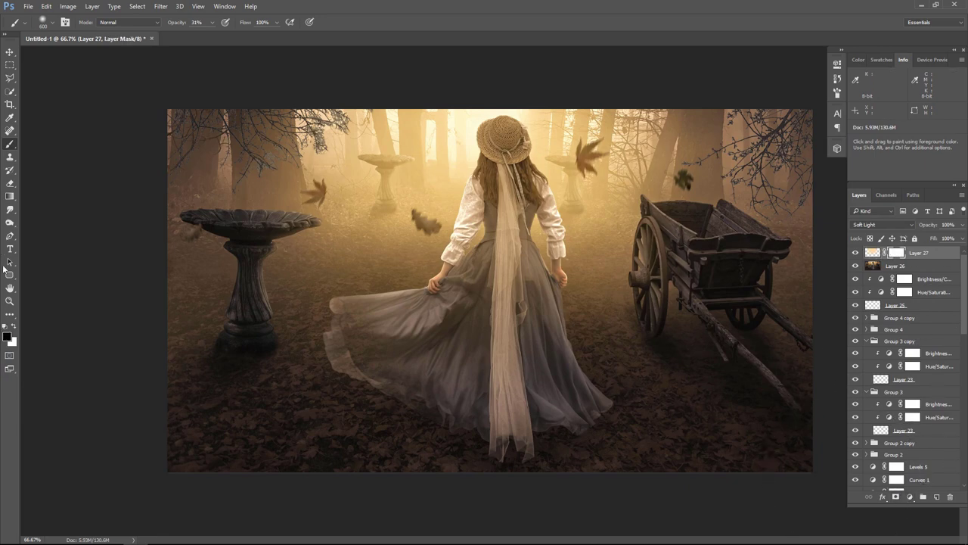
key(bracketleft)
key(bracketleft)
key(bracketleft)
drag(209, 22, 202, 36)
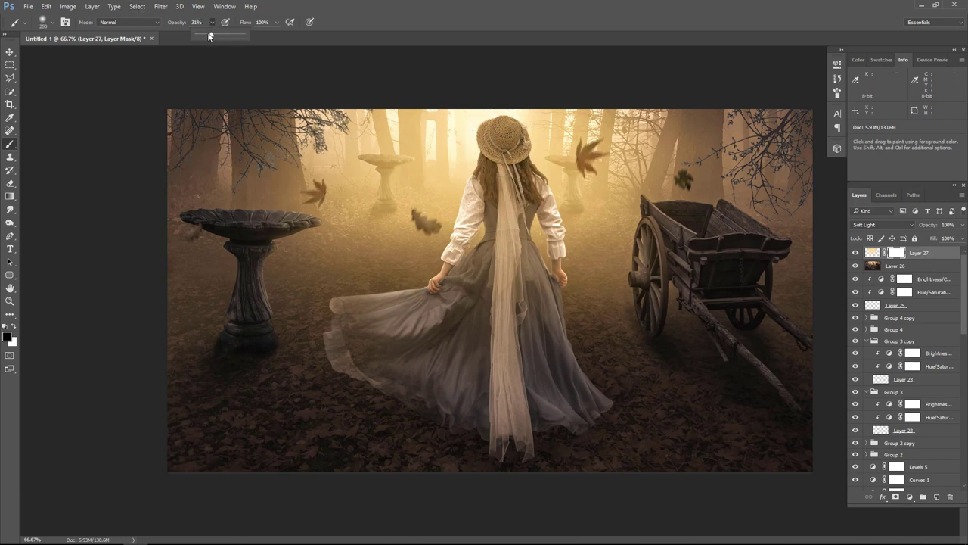
drag(500, 133, 506, 169)
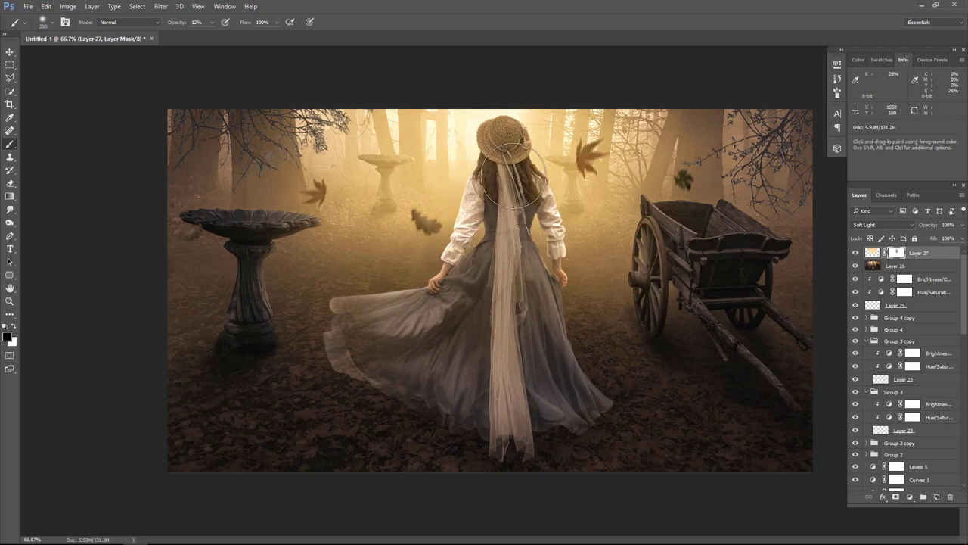
Compare the masked glow by hiding and showing Layer 27, then reselect its pixels
key(bracketright)
key(bracketright)
key(bracketright)
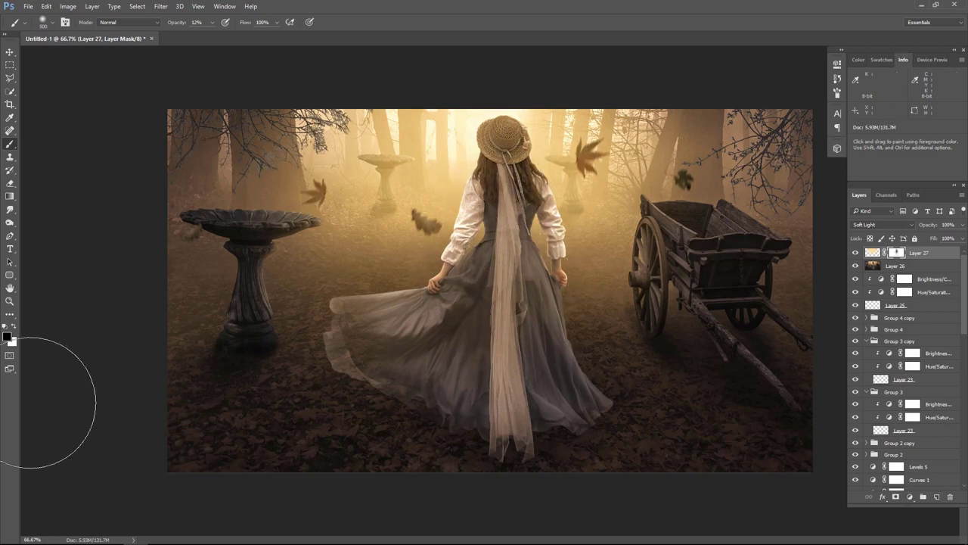
click(9, 52)
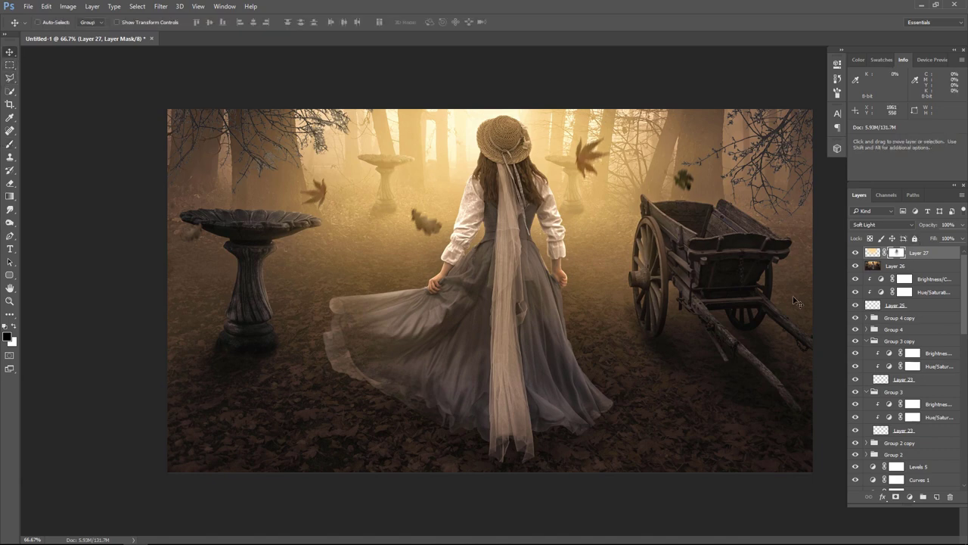
click(856, 253)
click(856, 253)
click(874, 253)
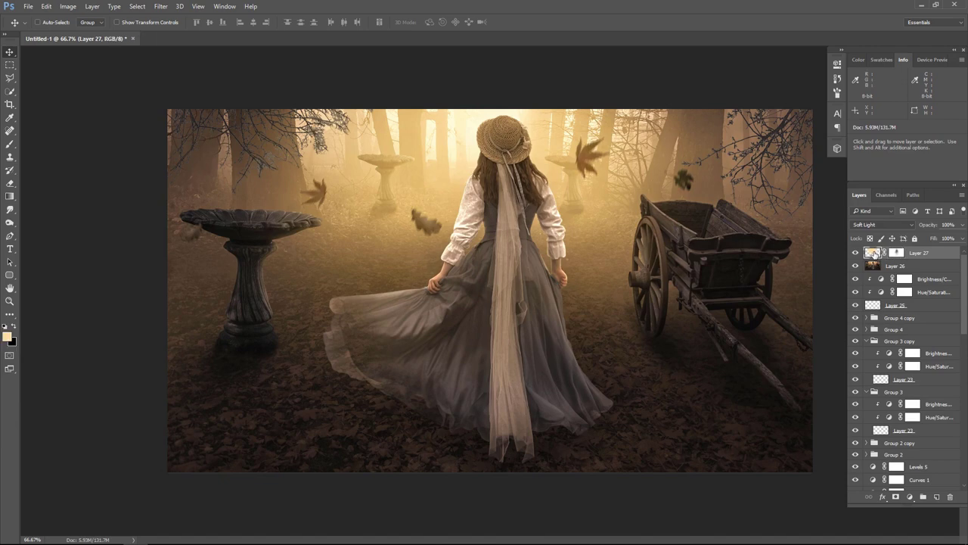
click(910, 497)
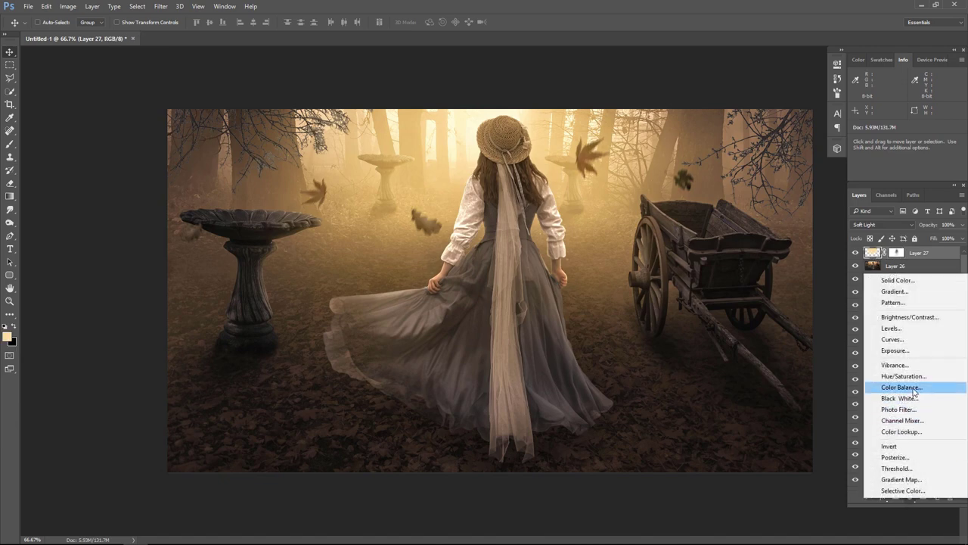
Clip a Color Balance adjustment to Layer 27, shifting midtones toward red (+44) and magenta
click(914, 387)
click(748, 306)
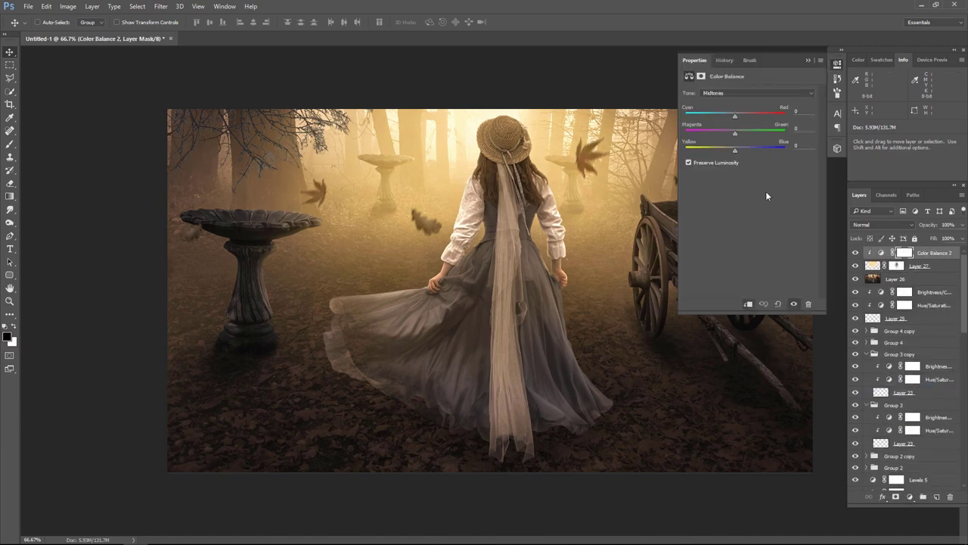
drag(735, 116, 758, 115)
drag(696, 135, 691, 134)
click(808, 60)
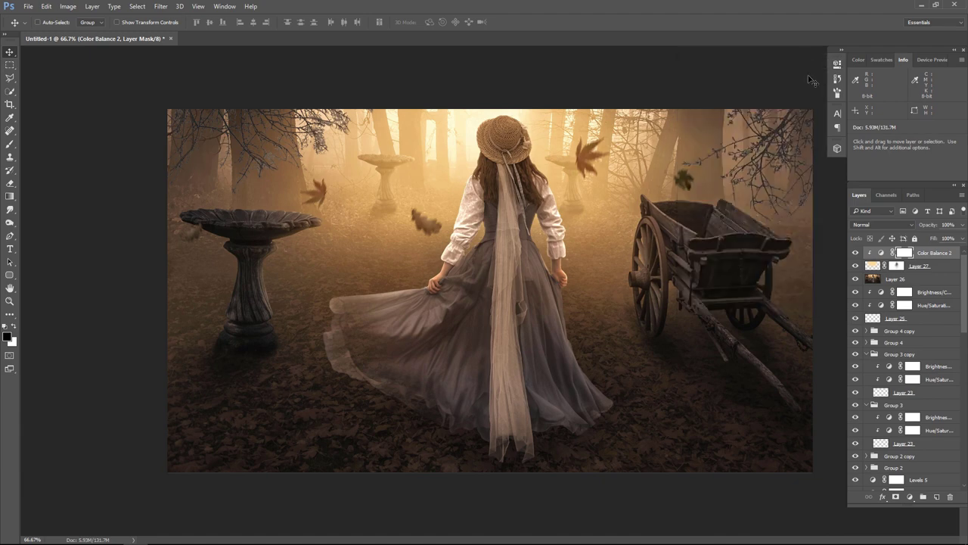
click(855, 252)
click(855, 253)
Add a top Brightness/Contrast adjustment with Brightness raised to 60 and Contrast slightly increased
click(909, 497)
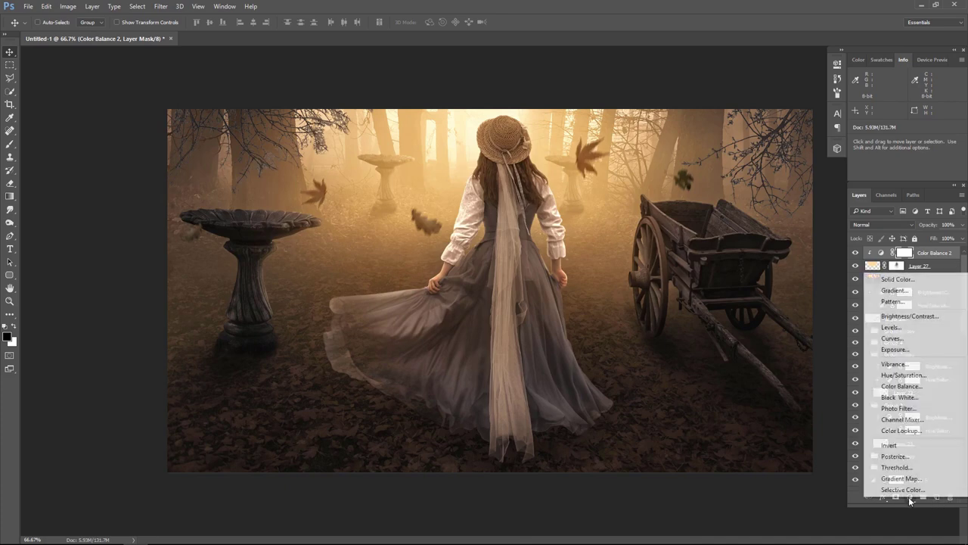
click(915, 316)
drag(748, 119, 766, 119)
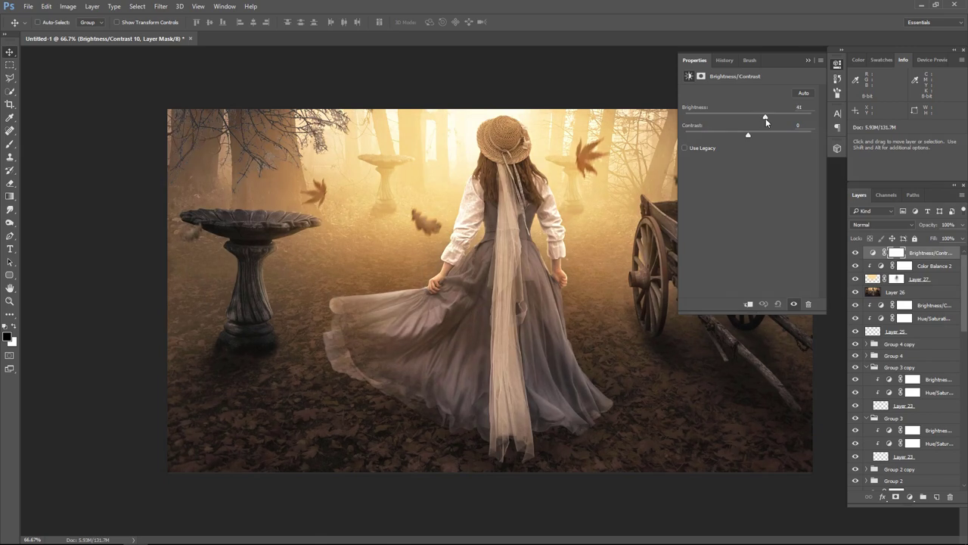
drag(748, 136, 757, 136)
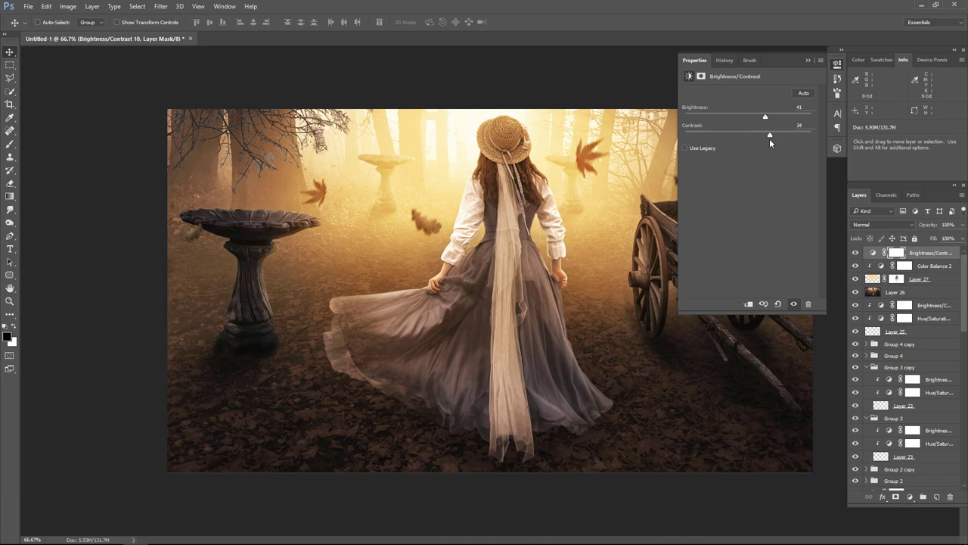
drag(766, 117, 765, 119)
click(808, 60)
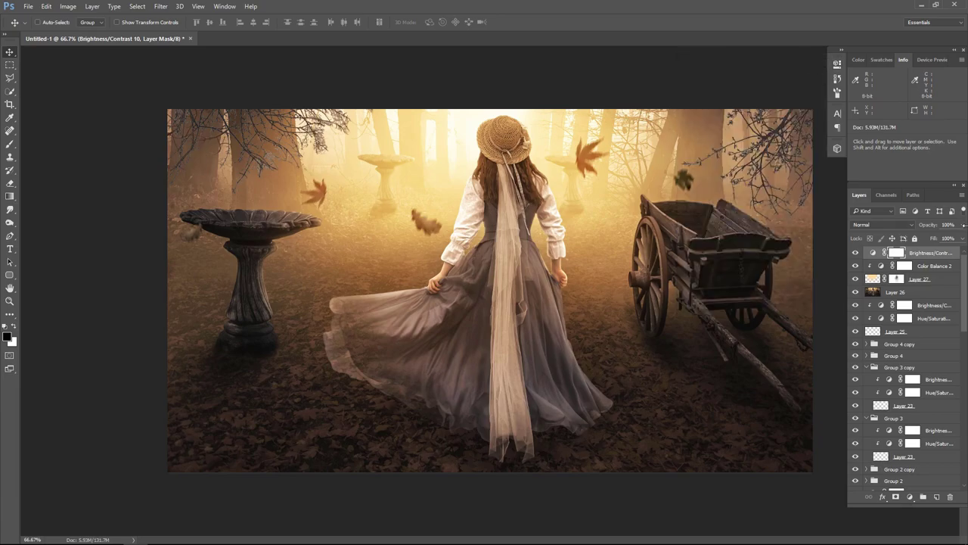